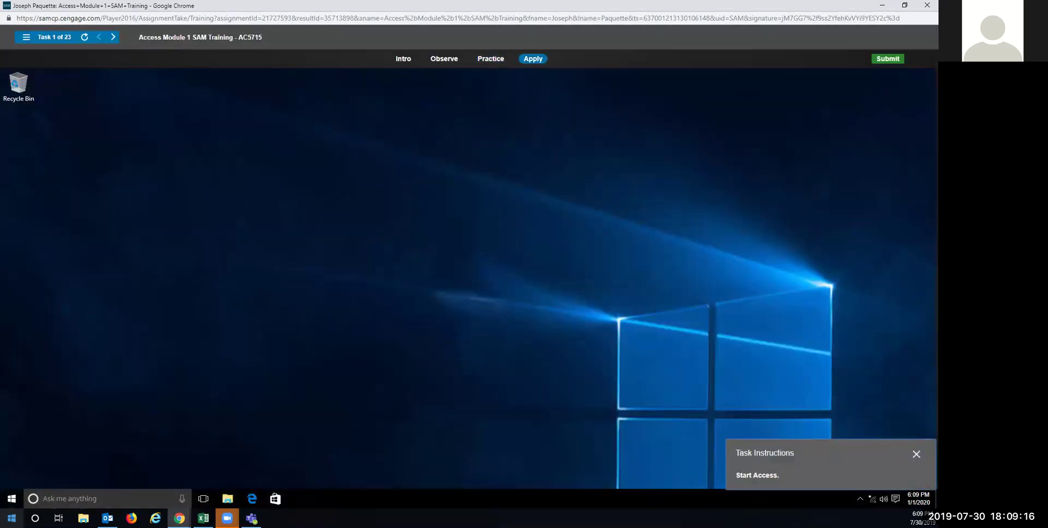
Step: Launch Access 2016 from the simulated Start menu's All apps list
{"action": "left_click", "coordinate": [12, 519]}
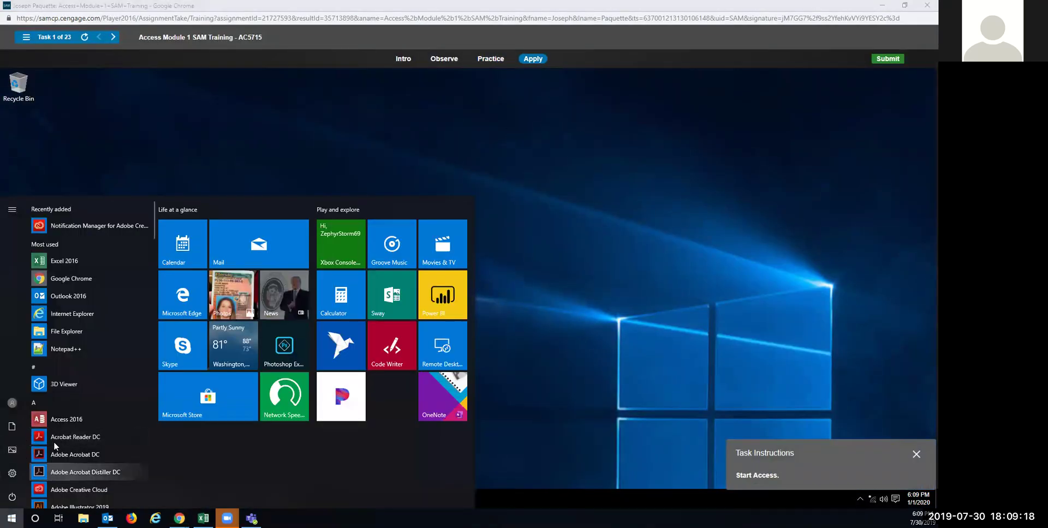
{"action": "left_click", "coordinate": [56, 423]}
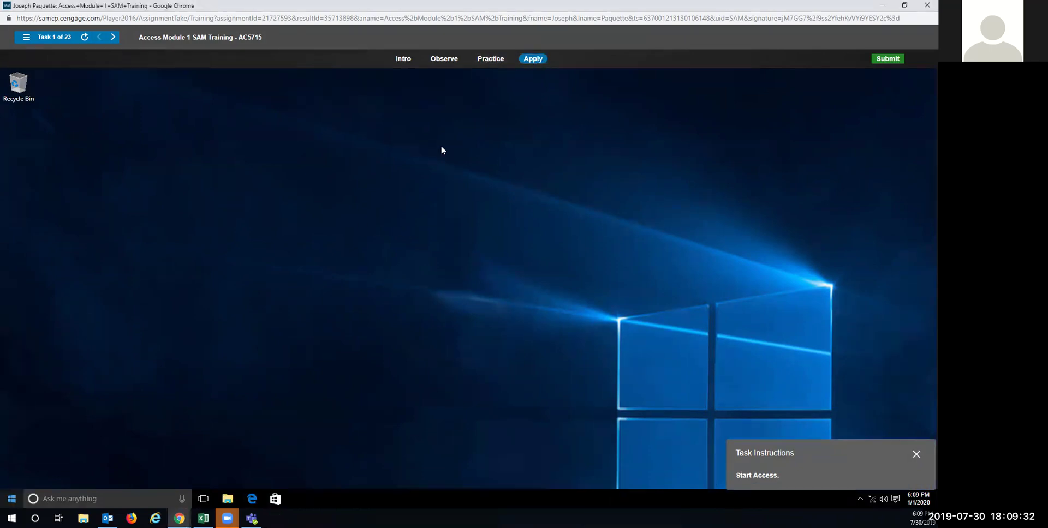
{"action": "left_click", "coordinate": [12, 498]}
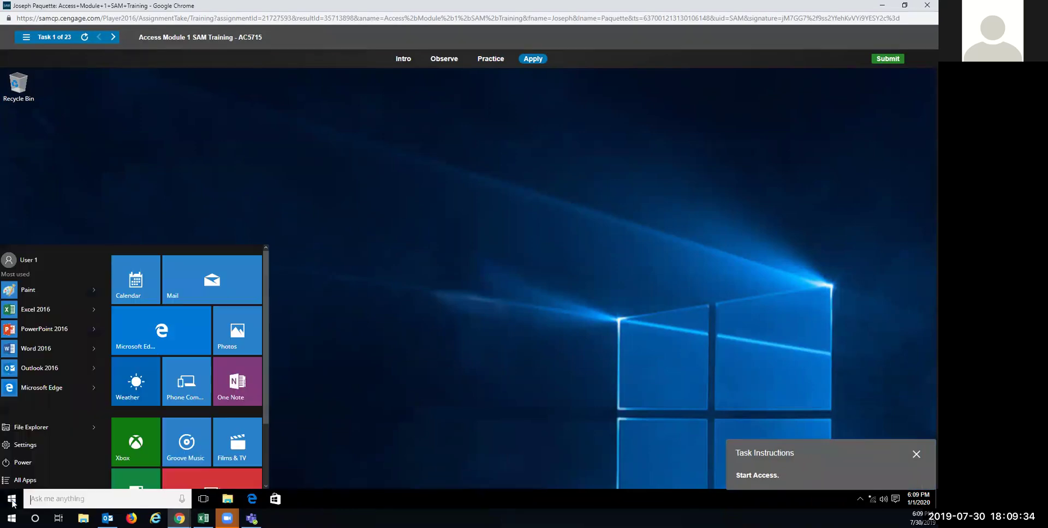
{"action": "left_click", "coordinate": [22, 478]}
{"action": "left_click", "coordinate": [27, 313]}
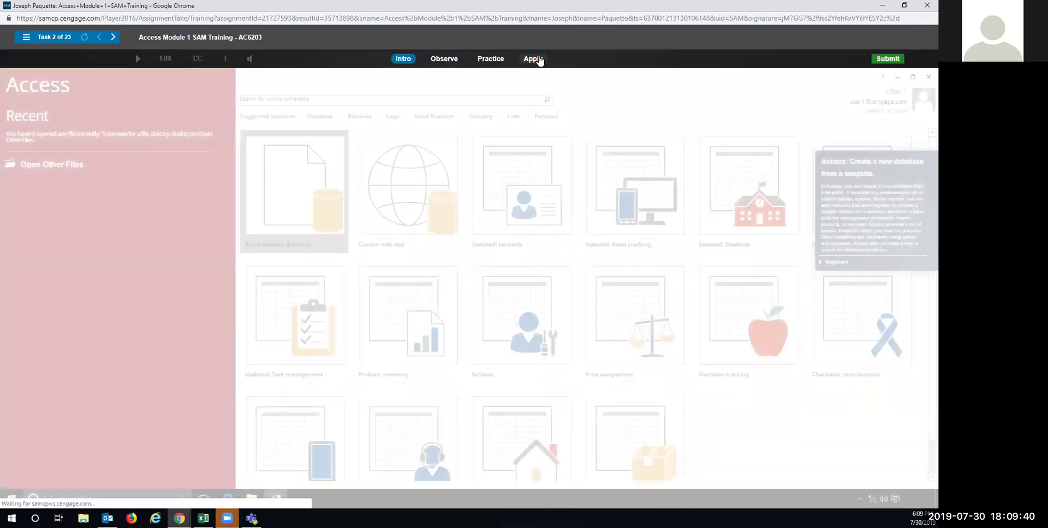
Step: Start the practice simulation and pick the Updated: Contacts template
{"action": "left_click", "coordinate": [489, 60]}
{"action": "left_click", "coordinate": [447, 264]}
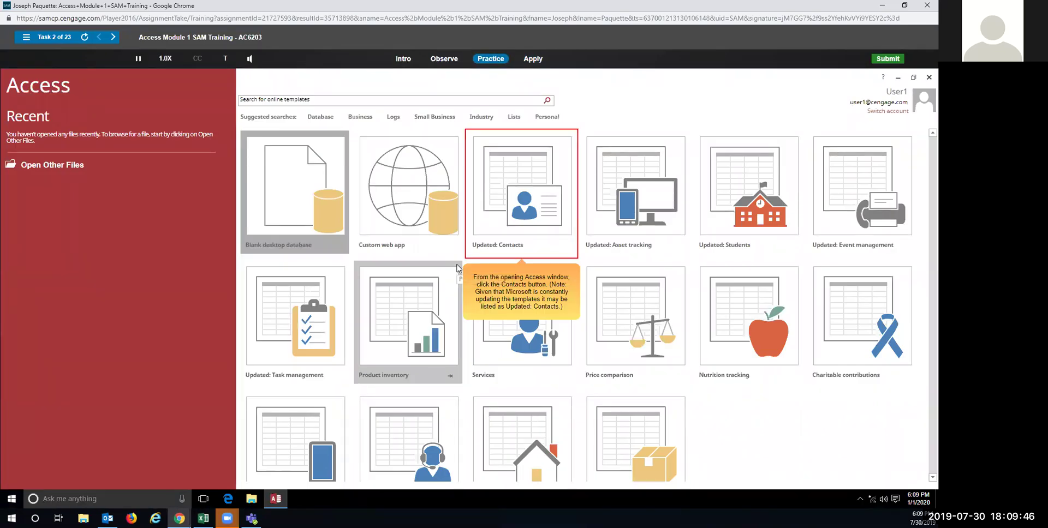
{"action": "left_click", "coordinate": [525, 200]}
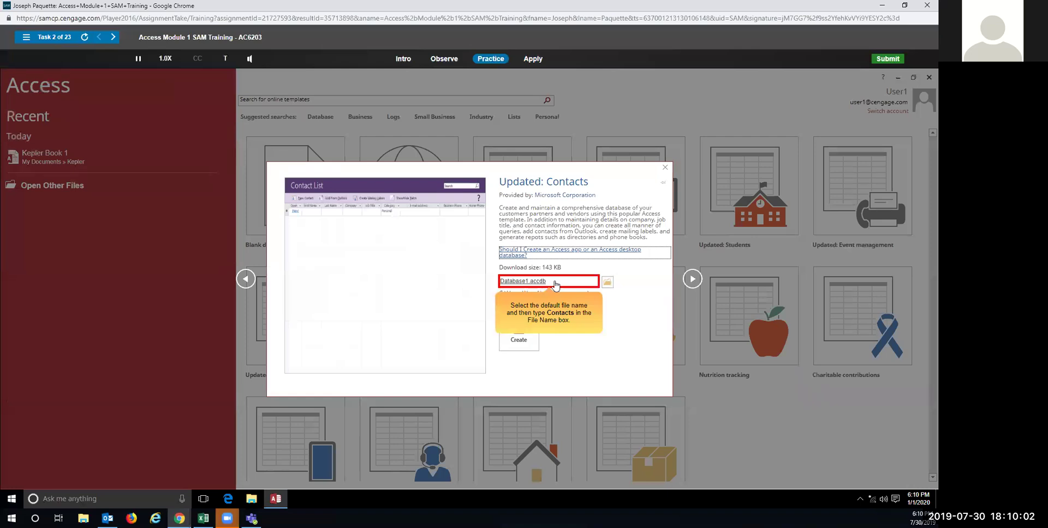
Step: Name the new database Contacts and create it from the template
{"action": "double_click", "coordinate": [555, 281]}
{"action": "type", "text": "conta"}
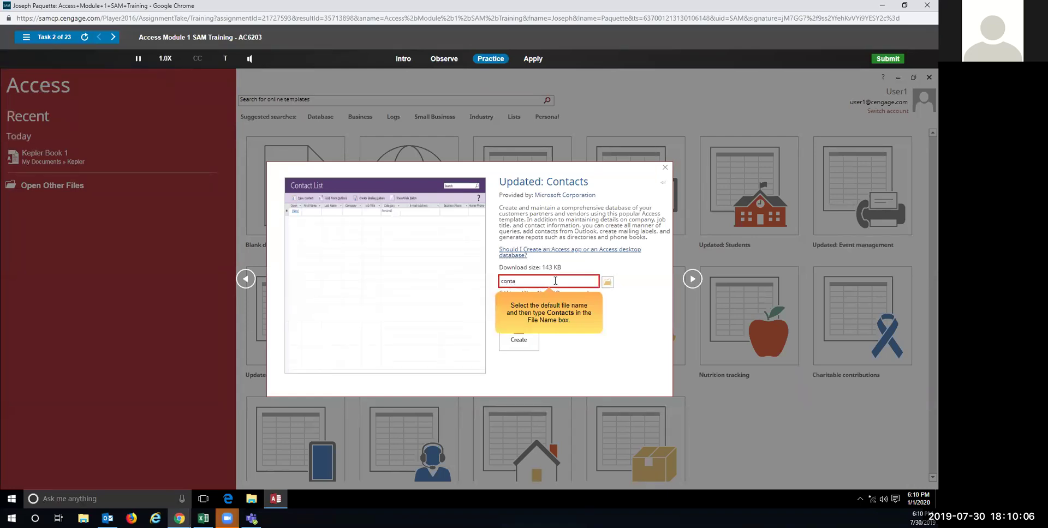
{"action": "type", "text": "cts"}
{"action": "left_click", "coordinate": [503, 281]}
{"action": "key", "text": "Delete"}
{"action": "type", "text": "C"}
{"action": "key", "text": "ctrl+z"}
{"action": "type", "text": "C"}
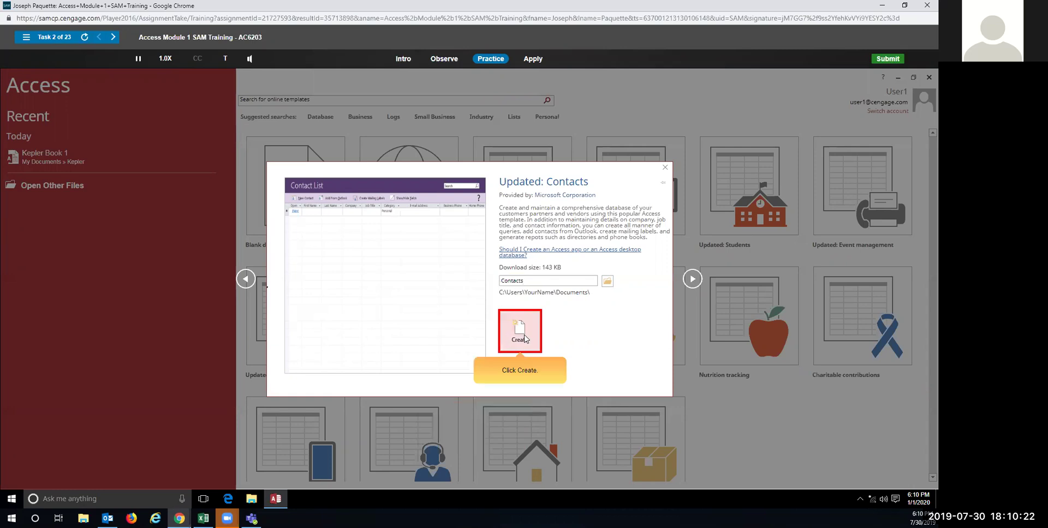
{"action": "left_click", "coordinate": [525, 339]}
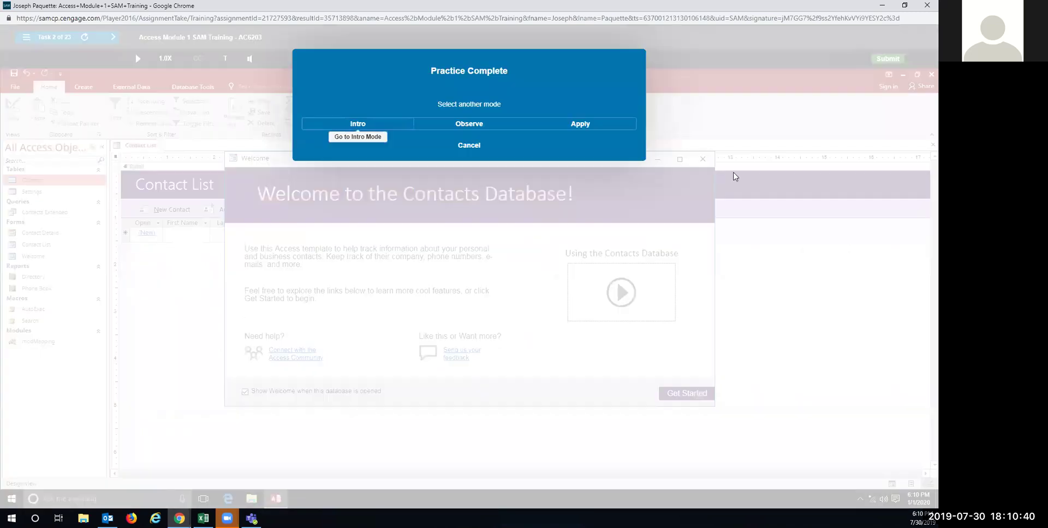
{"action": "left_click", "coordinate": [569, 125]}
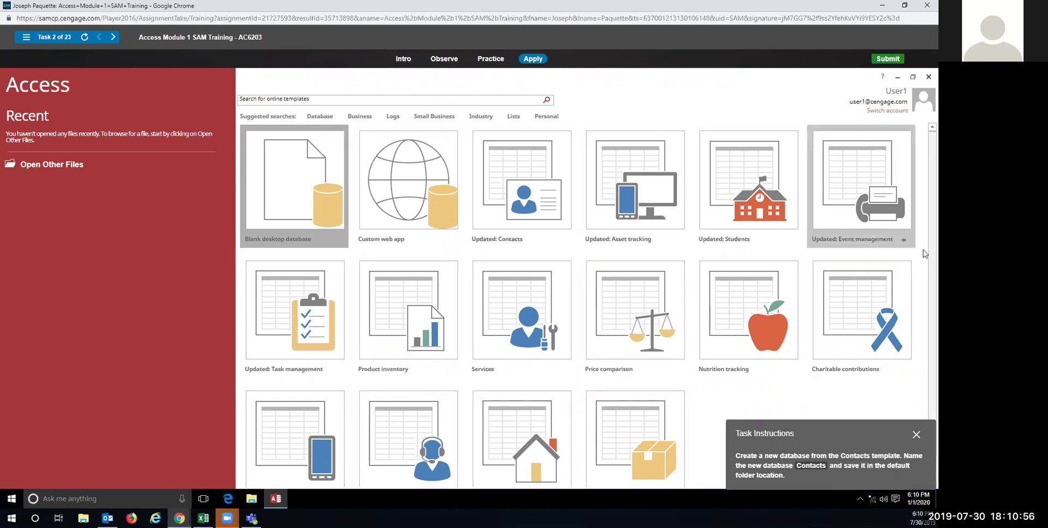
Step: Pick the Updated: Contacts template, name the file Contacts, and create the database
{"action": "scroll", "coordinate": [924, 254], "scroll_direction": "down", "scroll_amount": 1}
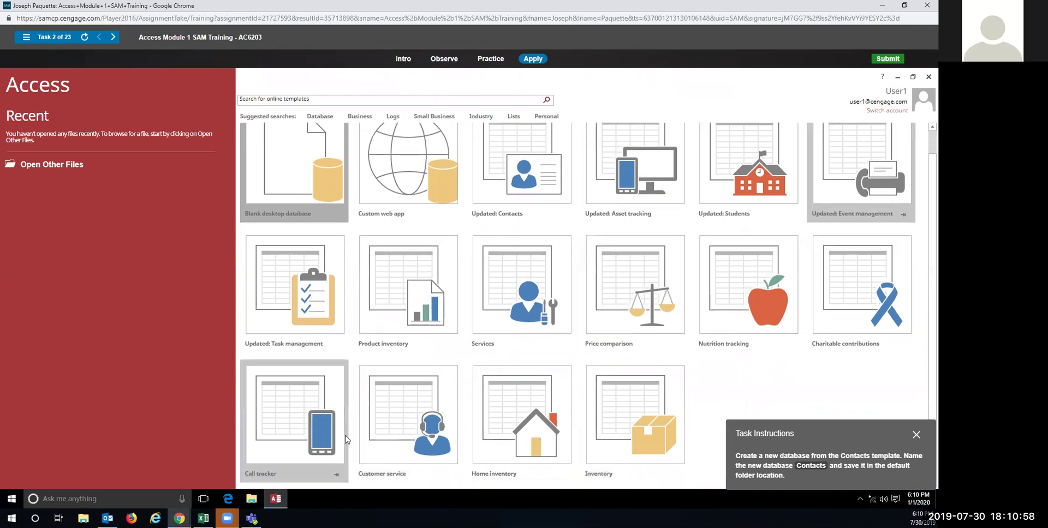
{"action": "left_click", "coordinate": [517, 176]}
{"action": "double_click", "coordinate": [552, 282]}
{"action": "type", "text": "Contacts"}
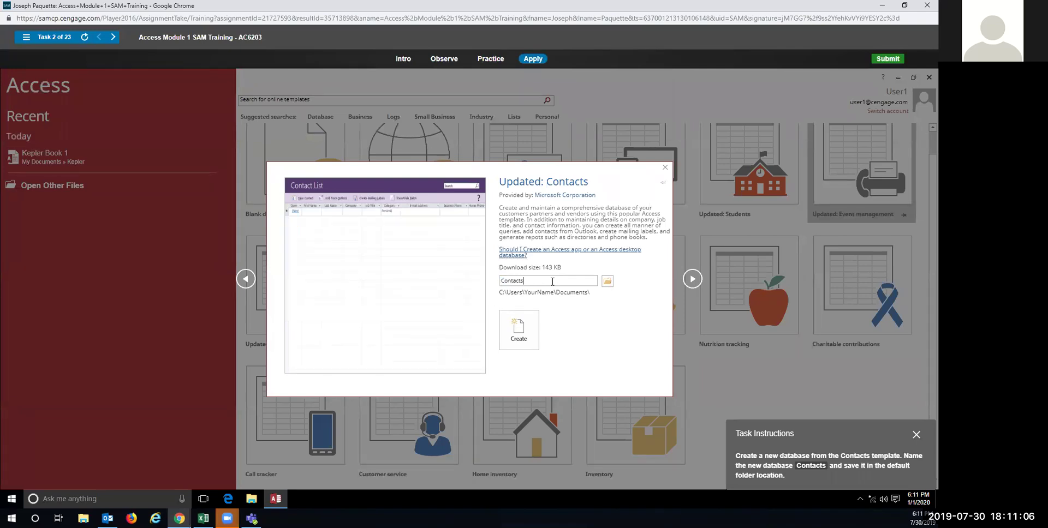
{"action": "left_click", "coordinate": [525, 335]}
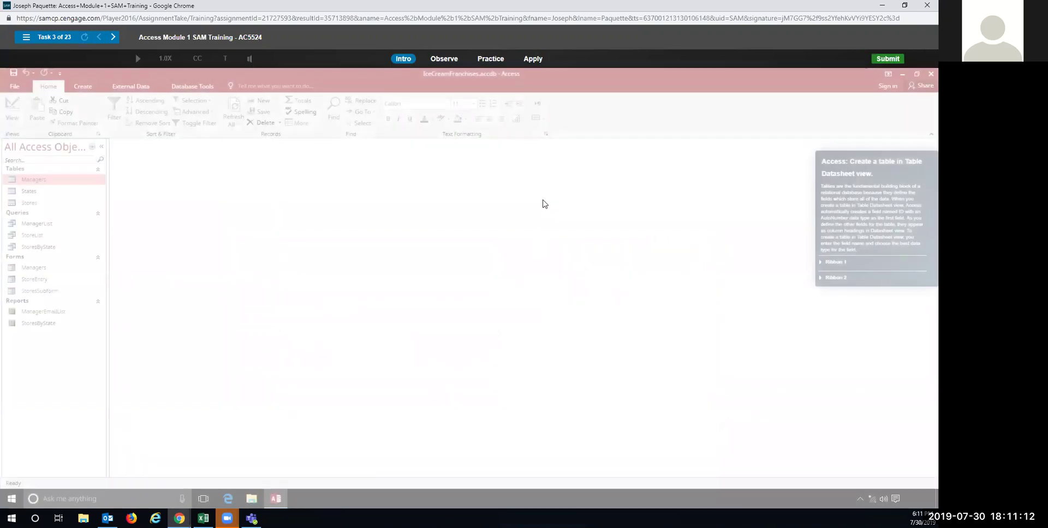
Step: In practice mode, create a blank table with a Date & Time field named EvaluationDate
{"action": "left_click", "coordinate": [490, 57]}
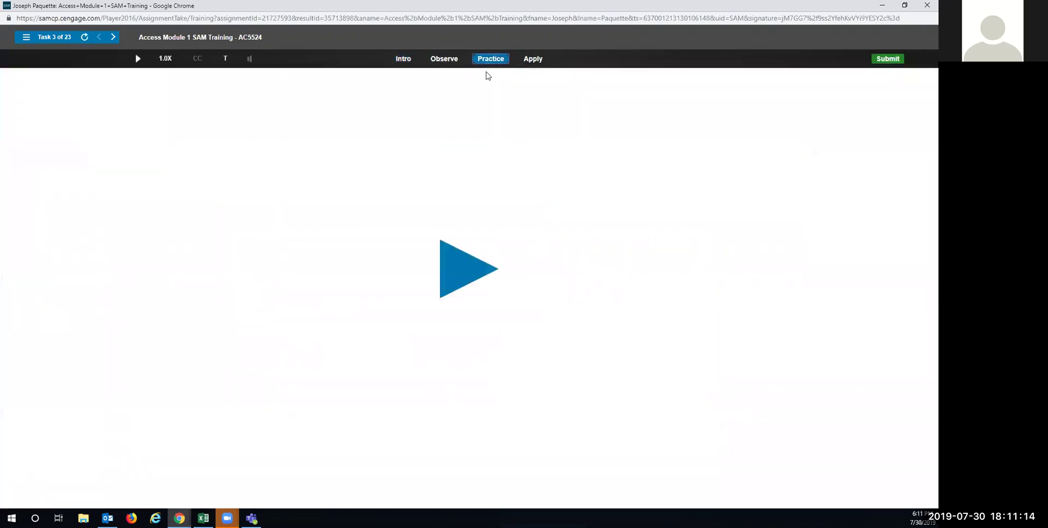
{"action": "left_click", "coordinate": [461, 274]}
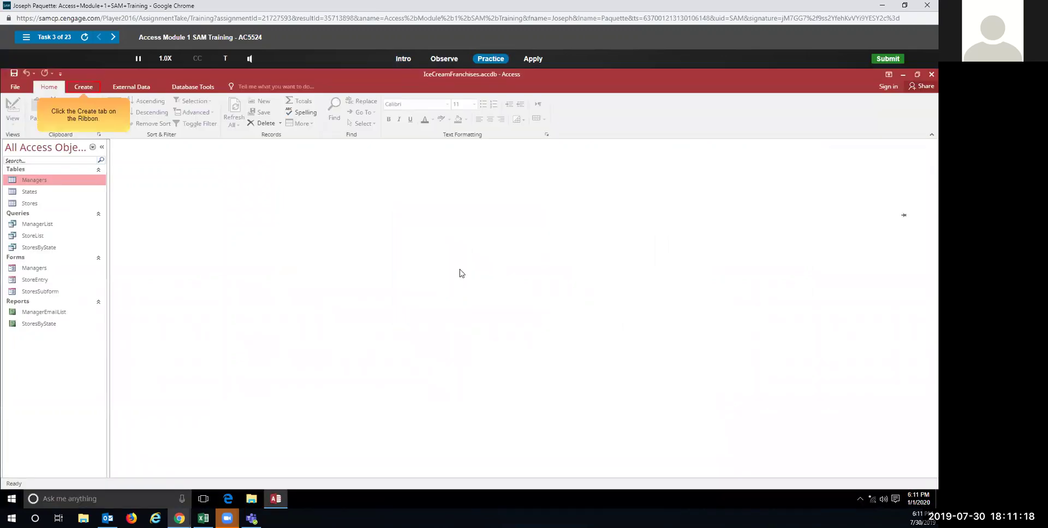
{"action": "left_click", "coordinate": [83, 87]}
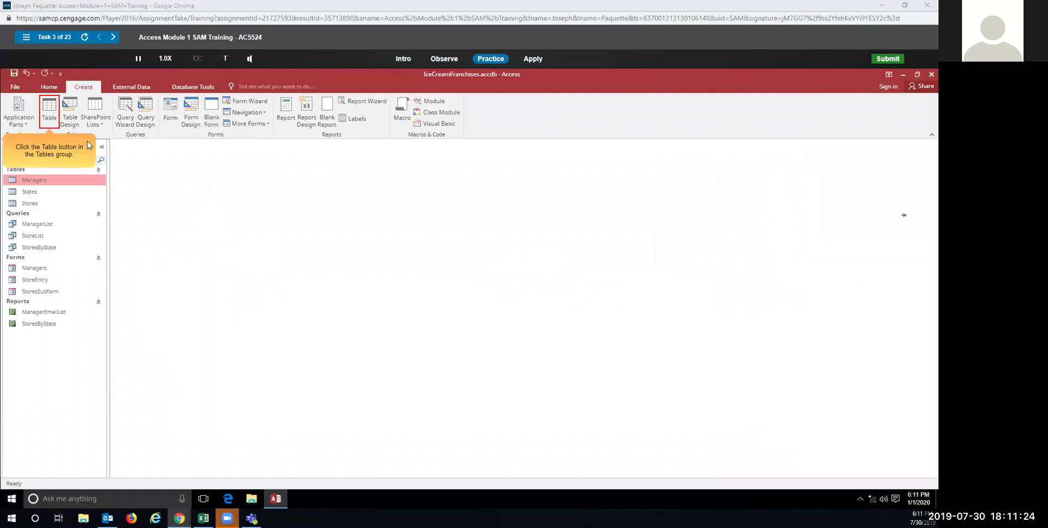
{"action": "left_click", "coordinate": [49, 109]}
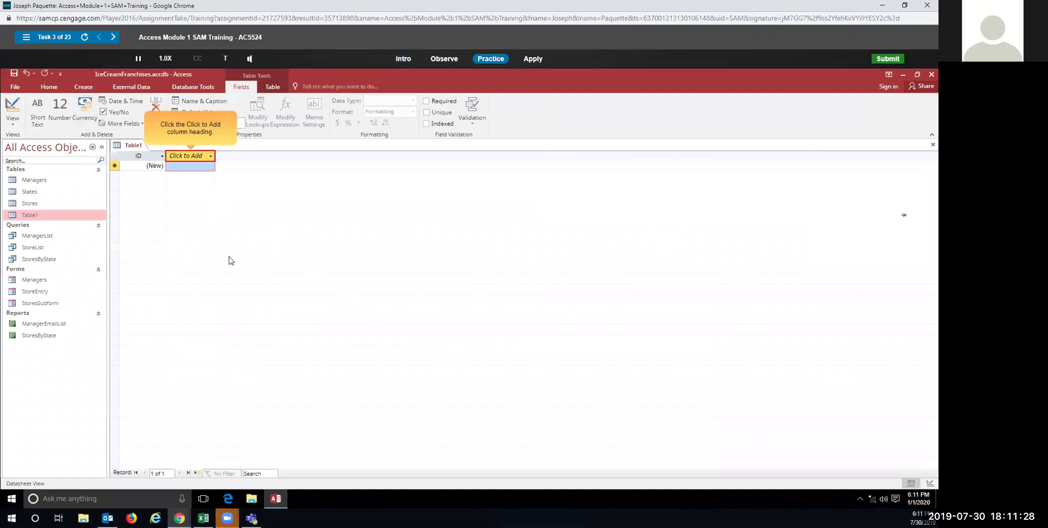
{"action": "left_click", "coordinate": [186, 157]}
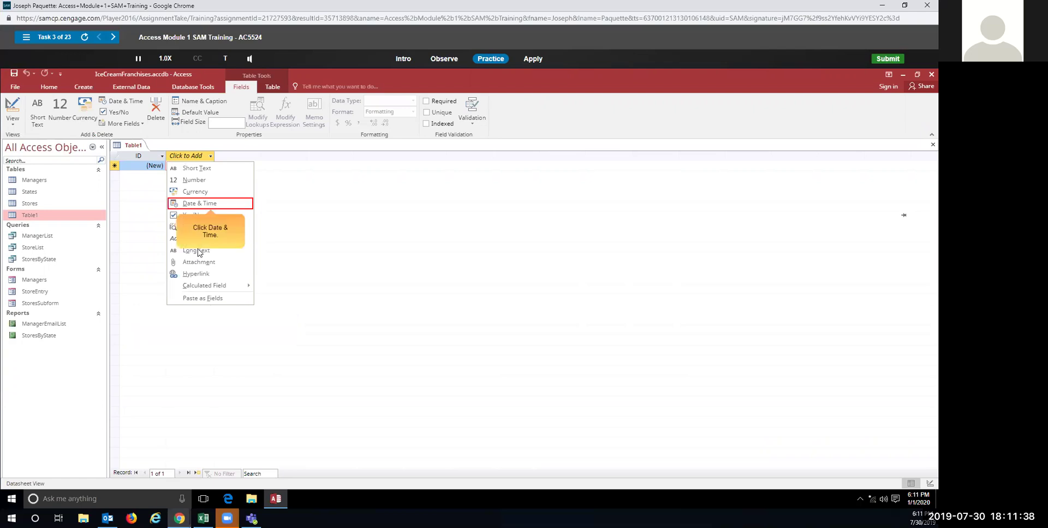
{"action": "left_click", "coordinate": [200, 203]}
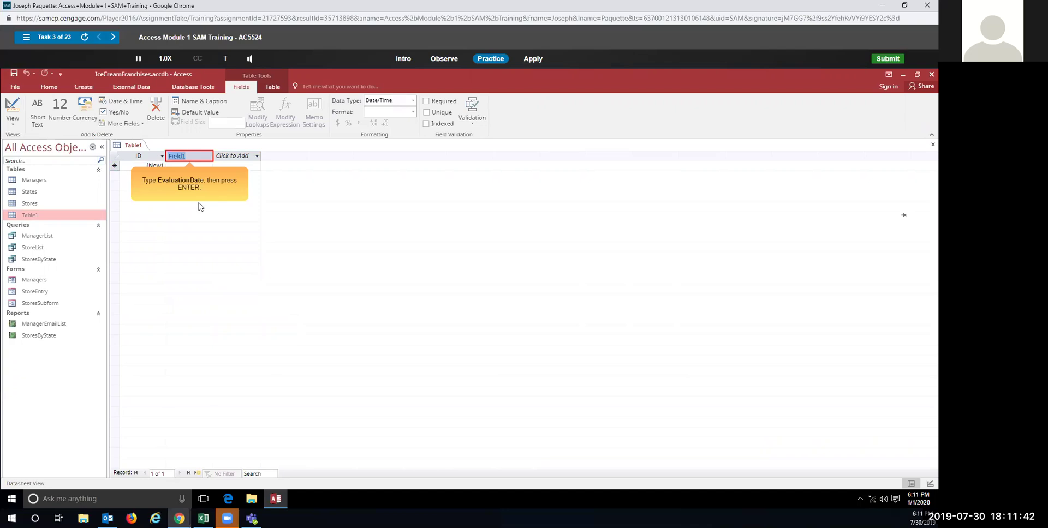
{"action": "type", "text": "EvaluationDate"}
{"action": "key", "text": "Return"}
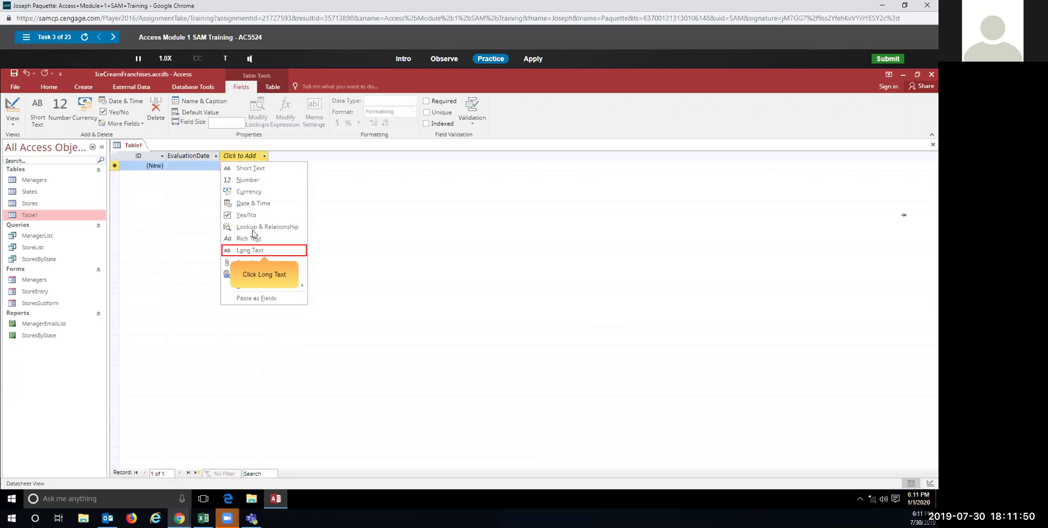
Step: Add a Long Text field named Comments to the table
{"action": "left_click", "coordinate": [251, 253]}
{"action": "left_click", "coordinate": [251, 252]}
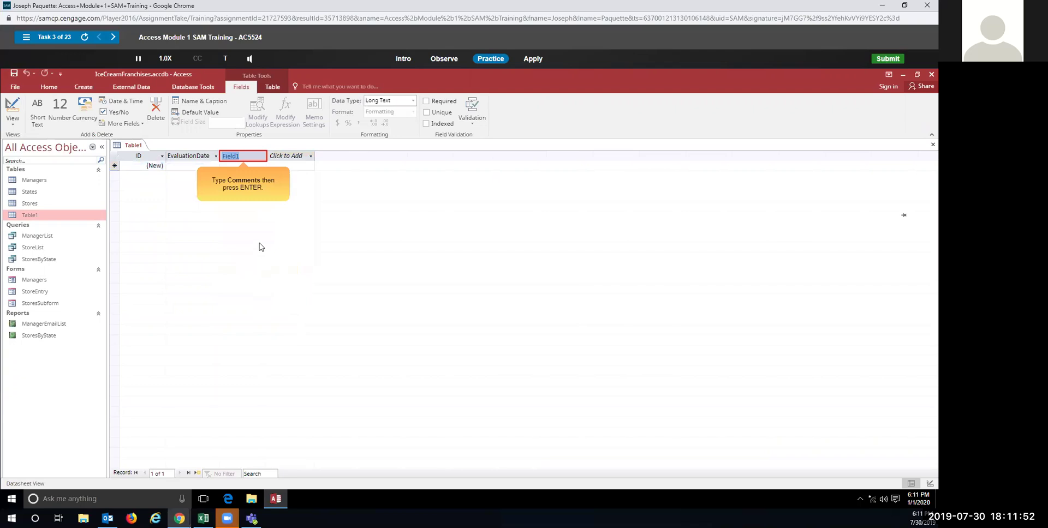
{"action": "type", "text": "Comments"}
{"action": "key", "text": "Return"}
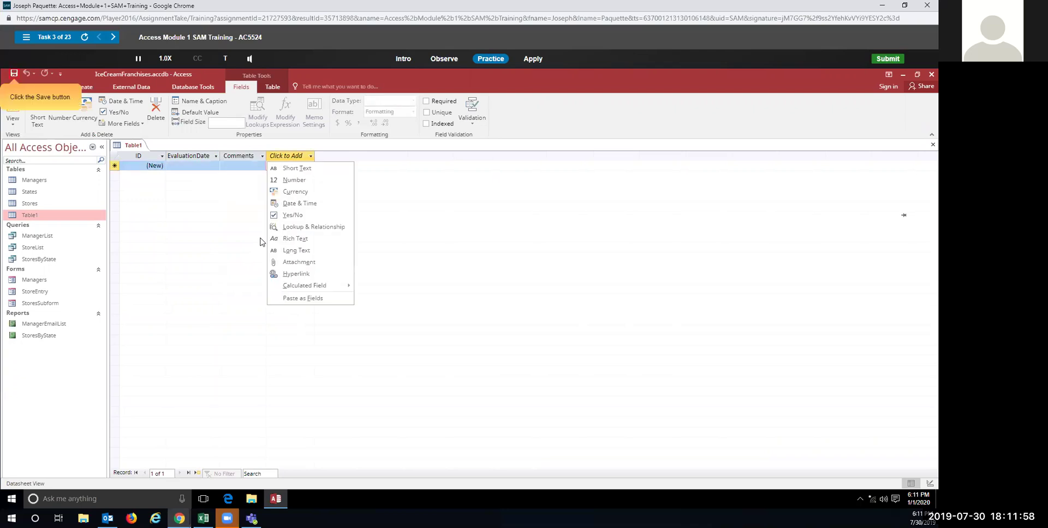
Step: Save the table as Evaluations
{"action": "left_click", "coordinate": [15, 73]}
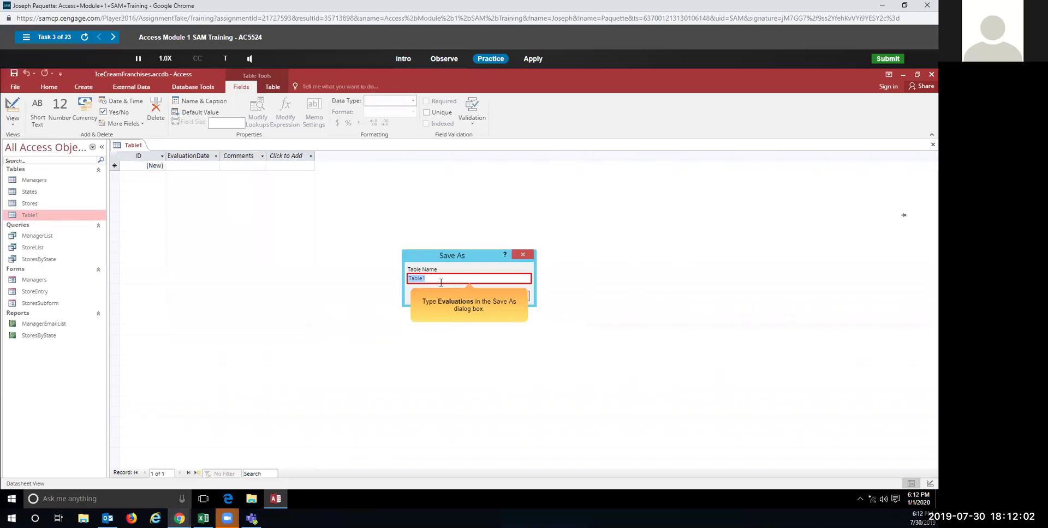
{"action": "type", "text": "Evaluations"}
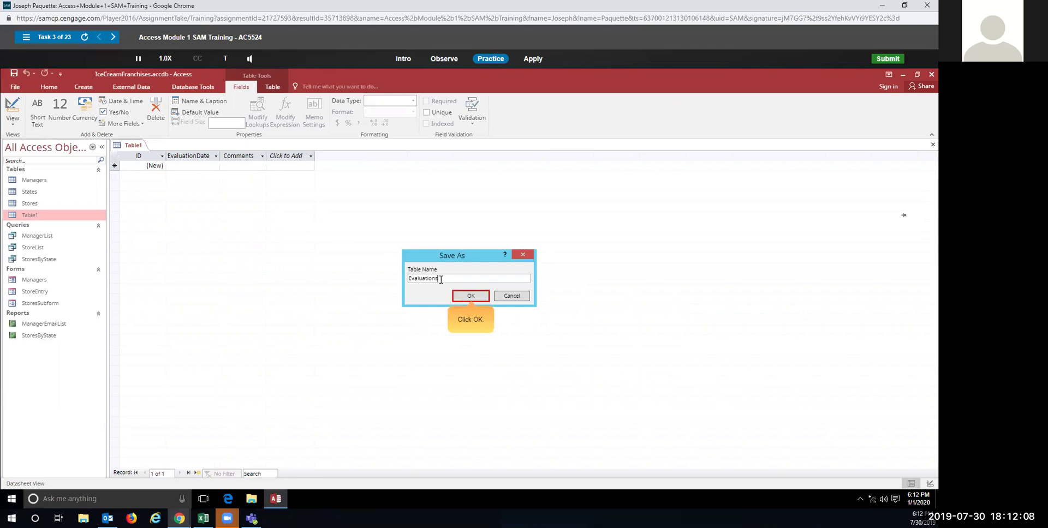
{"action": "left_click", "coordinate": [463, 295]}
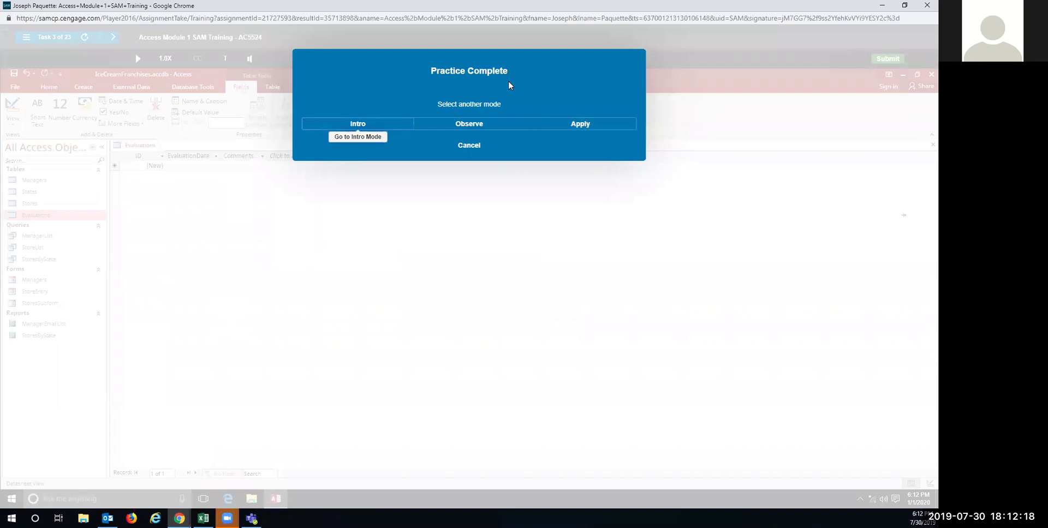
{"action": "left_click", "coordinate": [586, 128]}
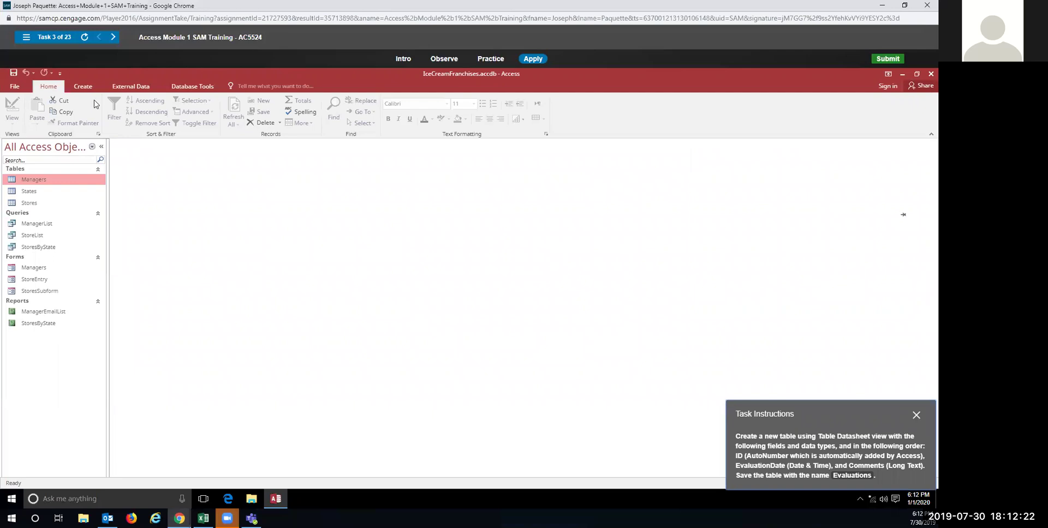
Step: Create a blank table and type EvaluationDate into the first Click to Add cell
{"action": "left_click", "coordinate": [82, 86]}
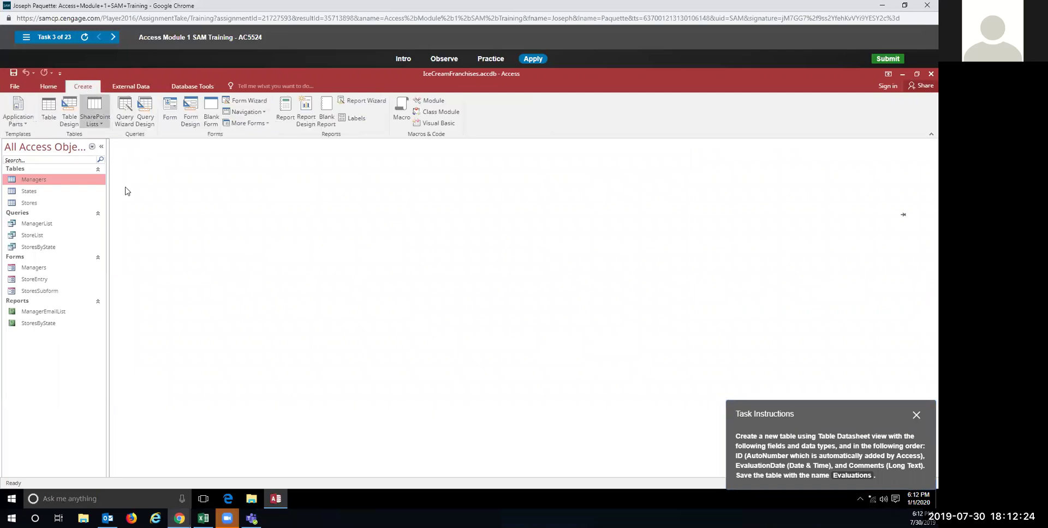
{"action": "left_click", "coordinate": [56, 109]}
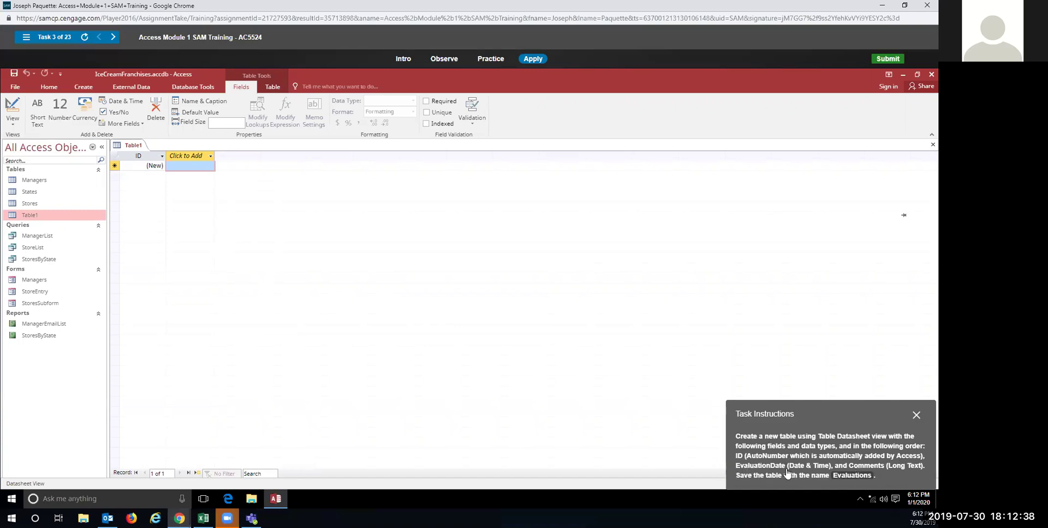
{"action": "left_click", "coordinate": [178, 165]}
{"action": "type", "text": "Evaluation"}
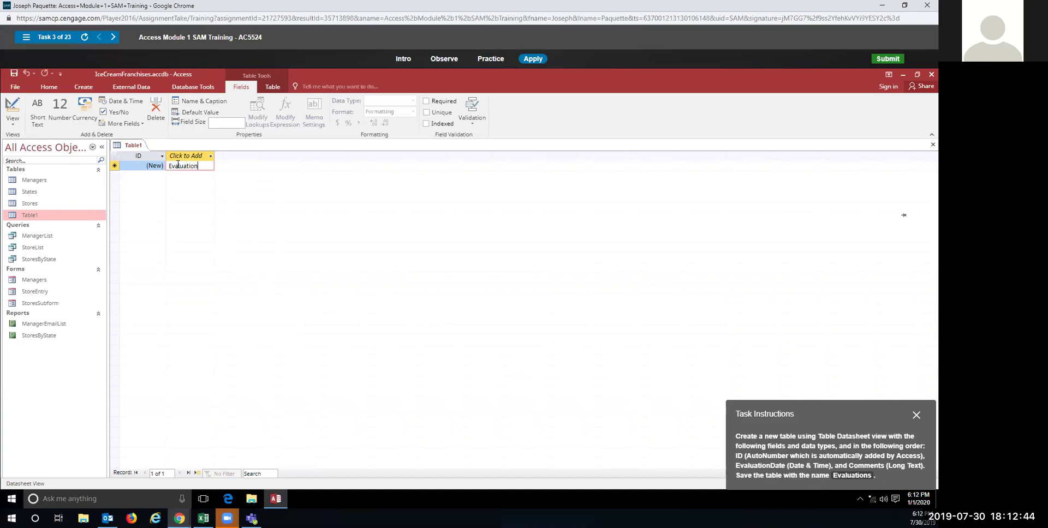
{"action": "type", "text": "Date"}
{"action": "left_click", "coordinate": [190, 160]}
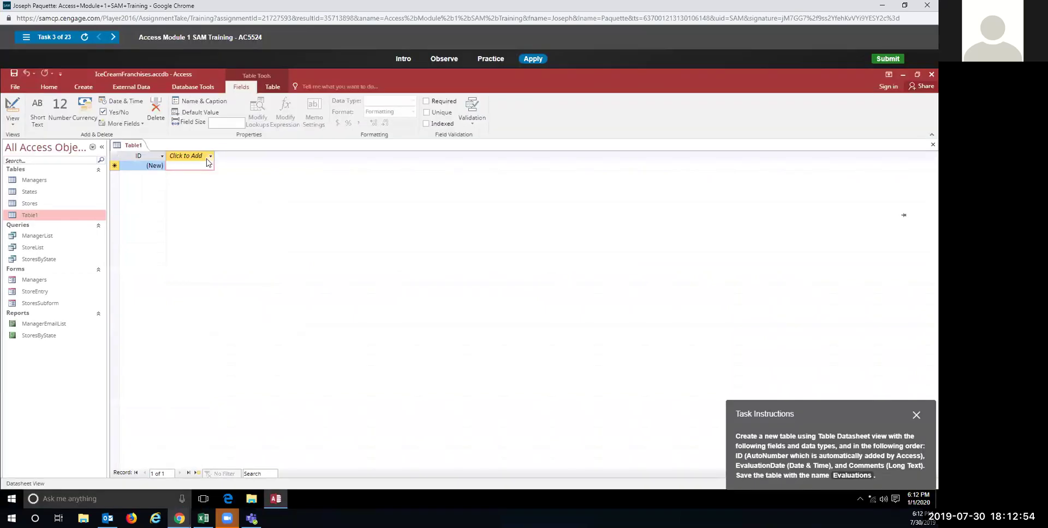
Step: Add a Date & Time field Field1 and enter EvaluationDate as its first-row value
{"action": "left_click", "coordinate": [211, 156]}
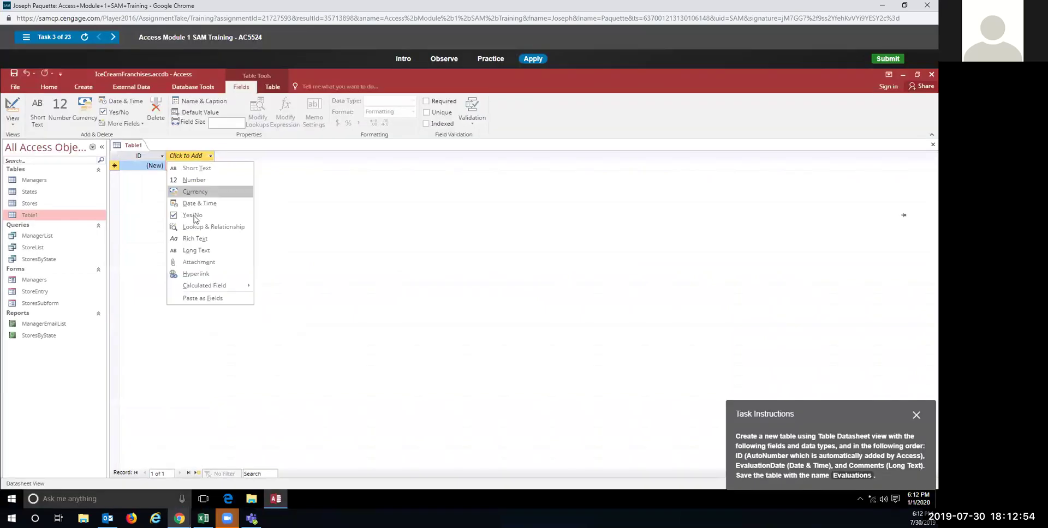
{"action": "left_click", "coordinate": [197, 203]}
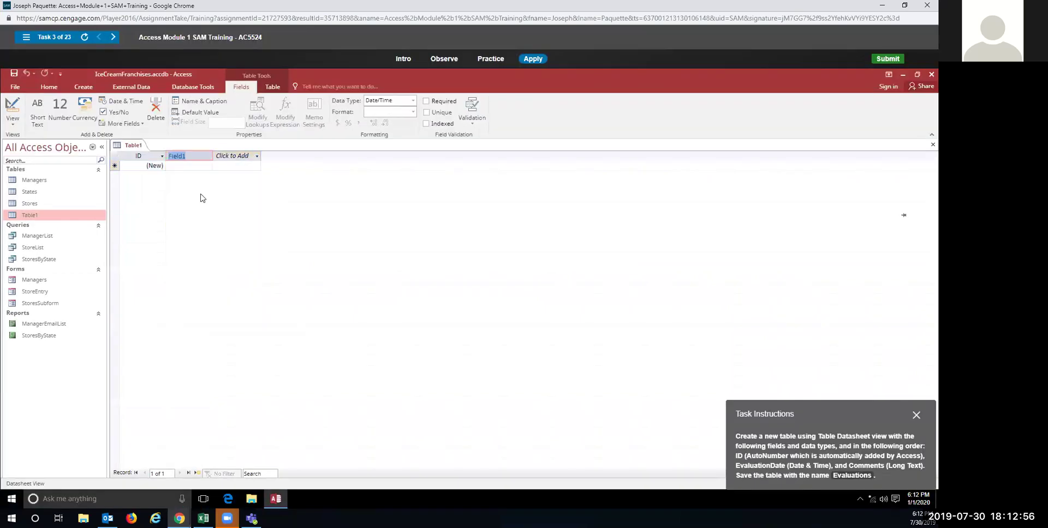
{"action": "left_click", "coordinate": [180, 167]}
{"action": "left_click", "coordinate": [185, 167]}
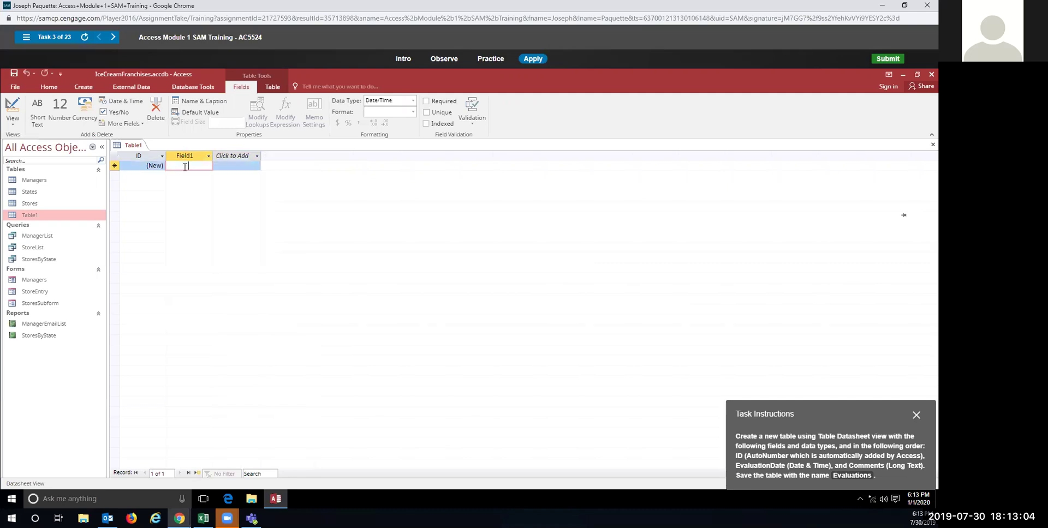
{"action": "type", "text": "Ev"}
{"action": "type", "text": "aluationsDate"}
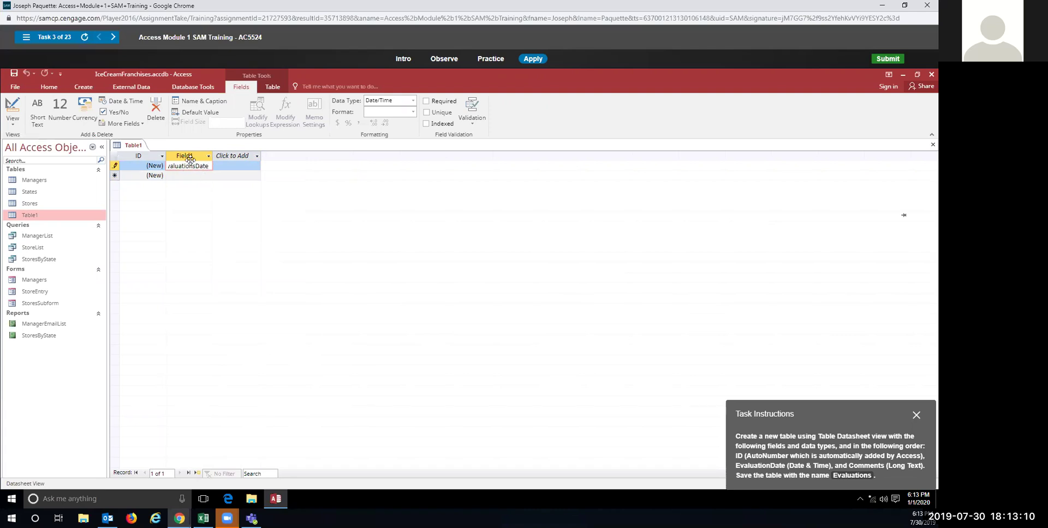
{"action": "key", "text": "BackSpace"}
{"action": "left_click", "coordinate": [256, 157]}
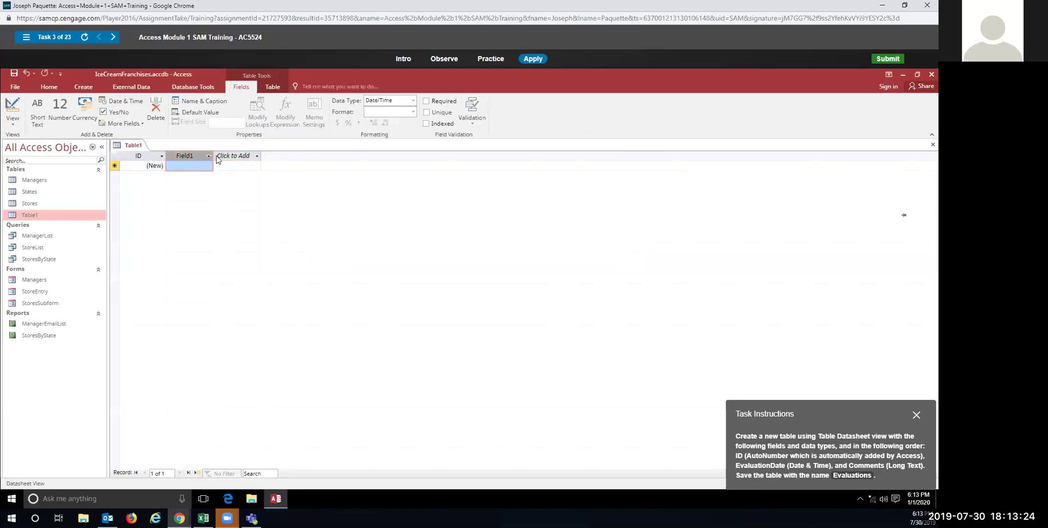
{"action": "left_click", "coordinate": [209, 157]}
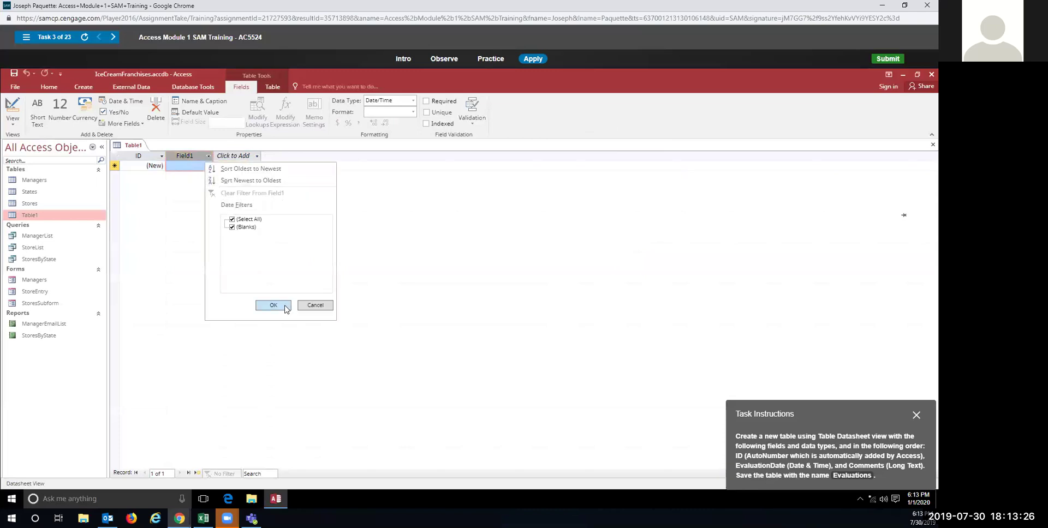
Step: Dismiss Field1's filter options and enter EvaluationDate in its first-row cell
{"action": "left_click", "coordinate": [304, 305]}
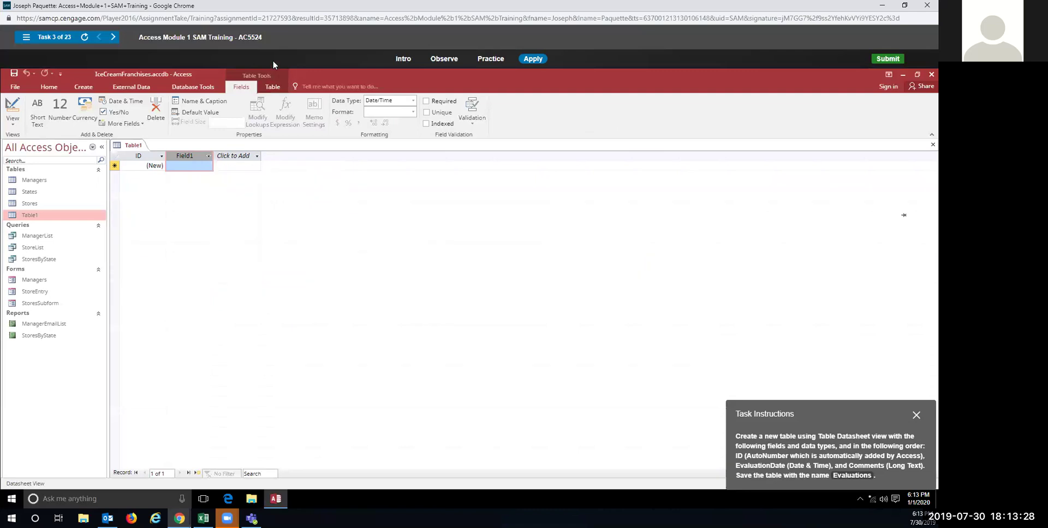
{"action": "left_click", "coordinate": [209, 158]}
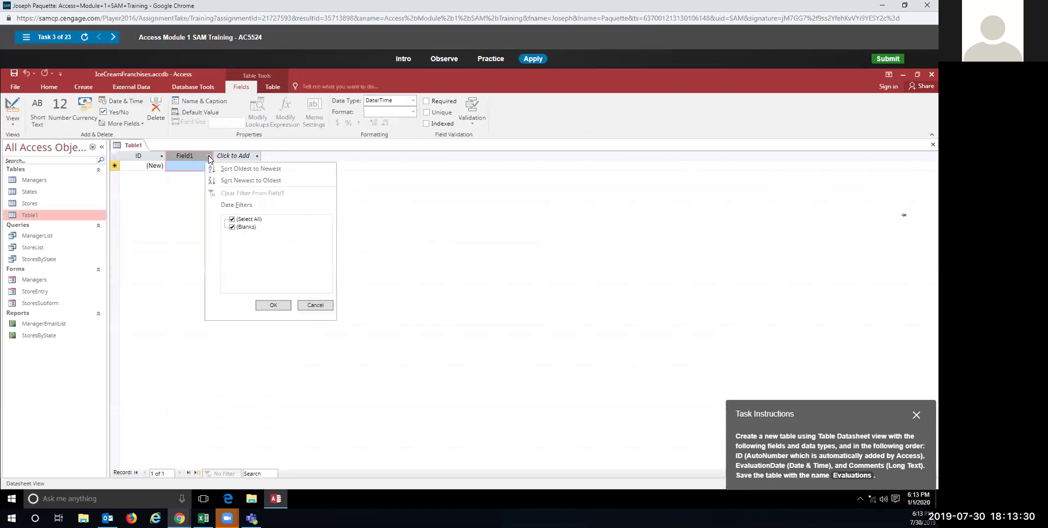
{"action": "left_click", "coordinate": [188, 155]}
{"action": "left_click", "coordinate": [187, 166]}
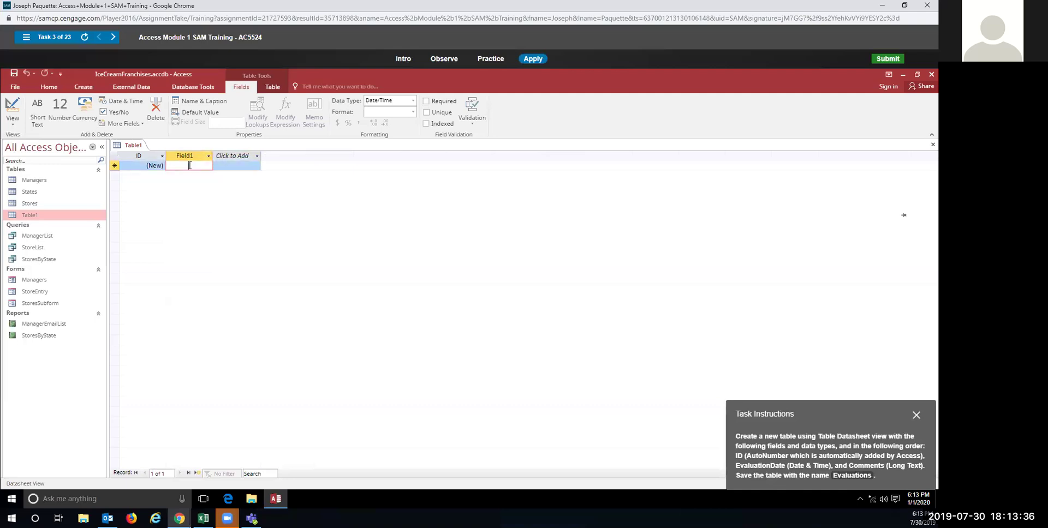
{"action": "type", "text": "Evaluat"}
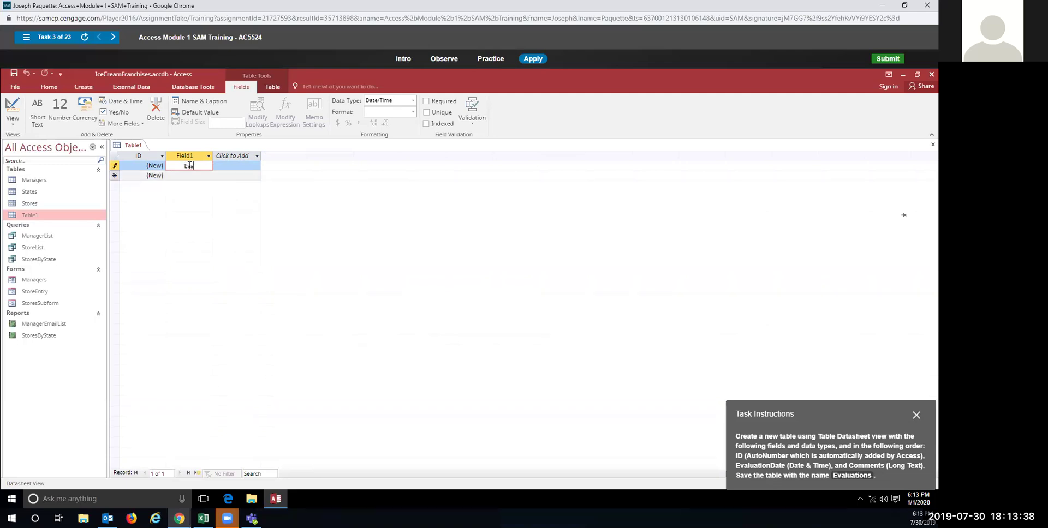
{"action": "type", "text": "ionDate"}
{"action": "key", "text": "Return"}
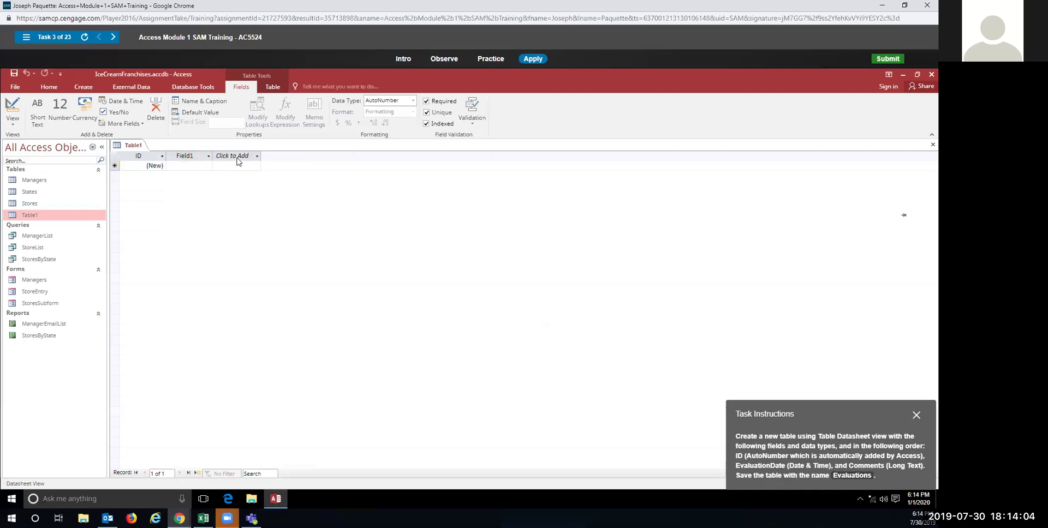
Step: Apply a shortcut-menu column command to Field1 and reselect its first-row cell
{"action": "left_click", "coordinate": [188, 156]}
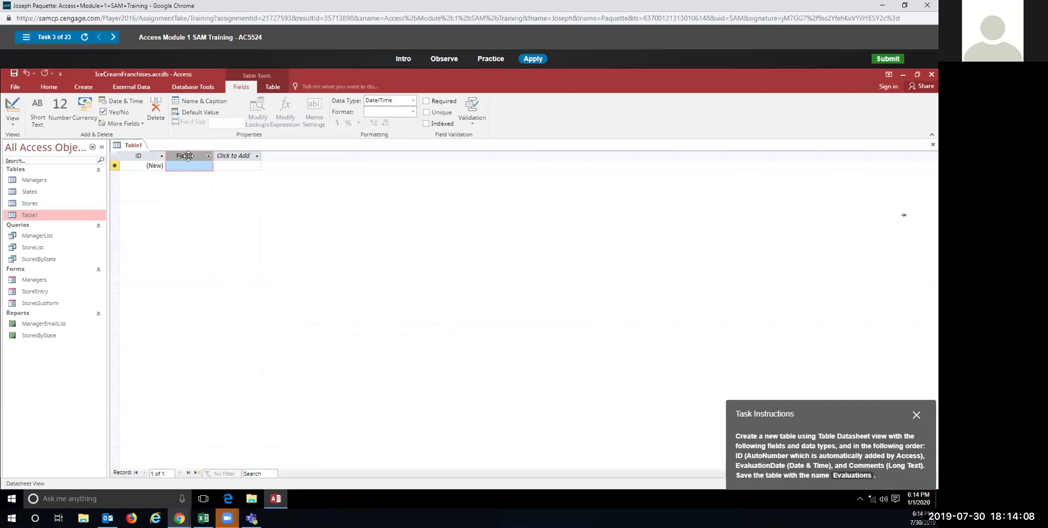
{"action": "right_click", "coordinate": [188, 156]}
{"action": "left_click", "coordinate": [232, 340]}
{"action": "left_click", "coordinate": [209, 156]}
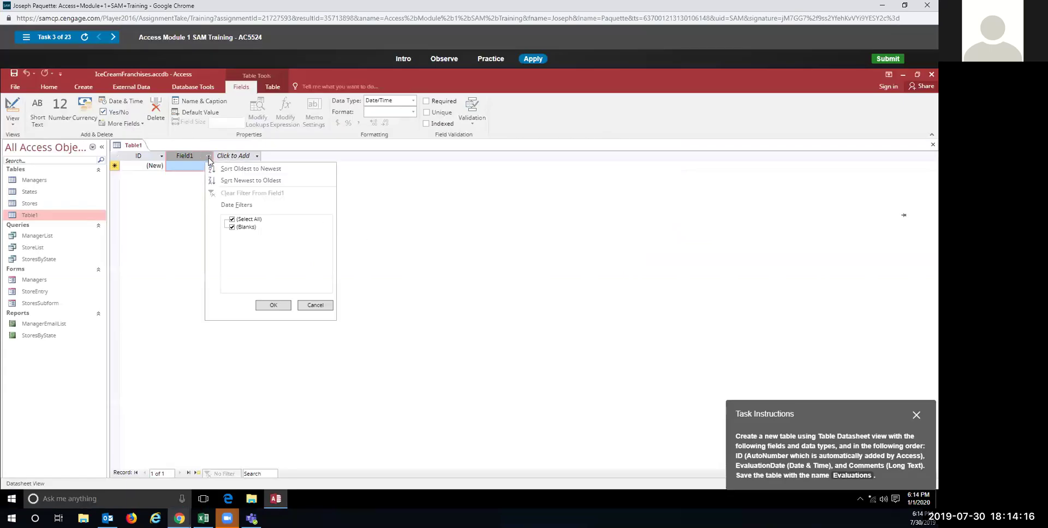
{"action": "left_click", "coordinate": [190, 172]}
{"action": "left_click", "coordinate": [188, 165]}
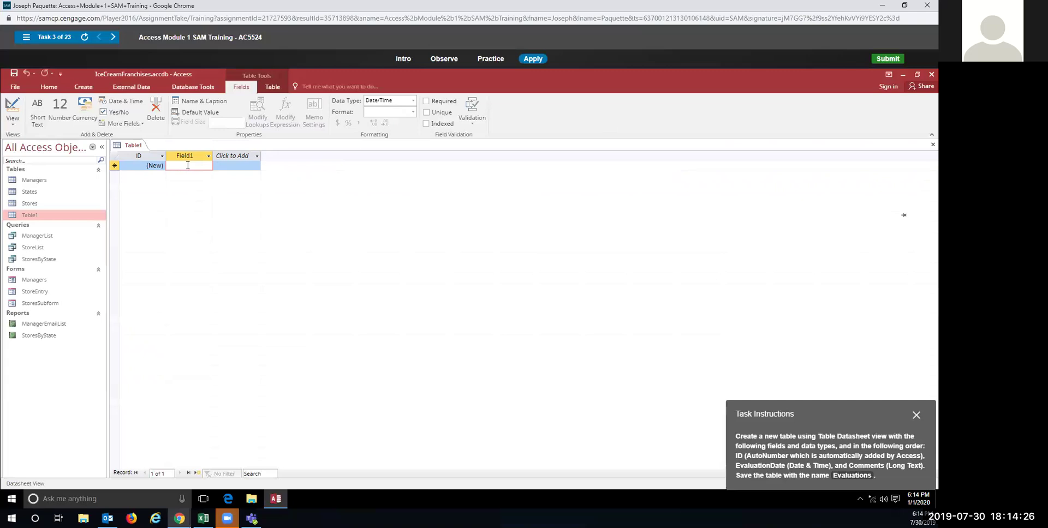
Step: Check the table-level commands, then enter EvaluationDate in the Field1 cell again
{"action": "left_click", "coordinate": [271, 86]}
{"action": "left_click", "coordinate": [241, 87]}
{"action": "type", "text": "E"}
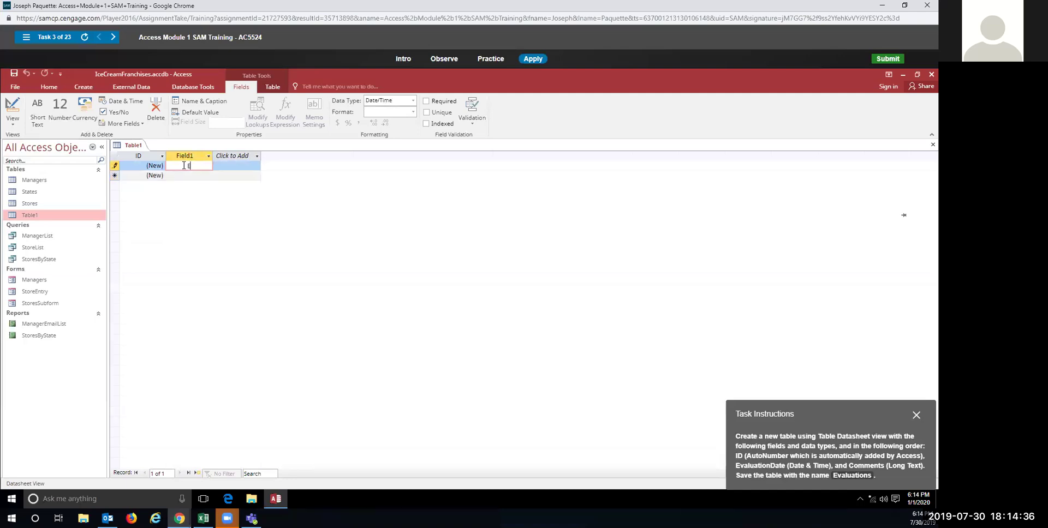
{"action": "type", "text": "valuationDate"}
{"action": "key", "text": "Return"}
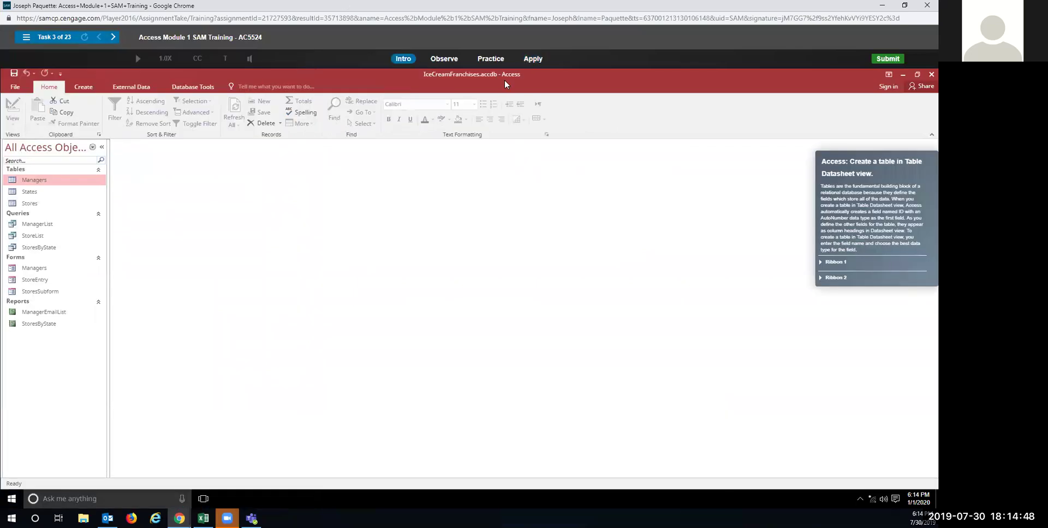
{"action": "left_click", "coordinate": [489, 59]}
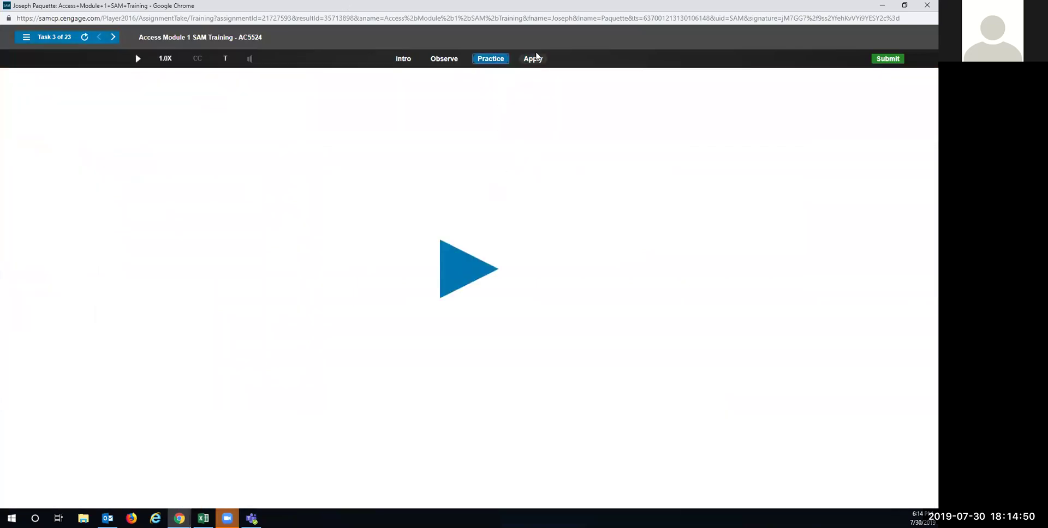
Step: In apply mode, create a blank table with a Date & Time field named EvaluationDate
{"action": "left_click", "coordinate": [533, 58]}
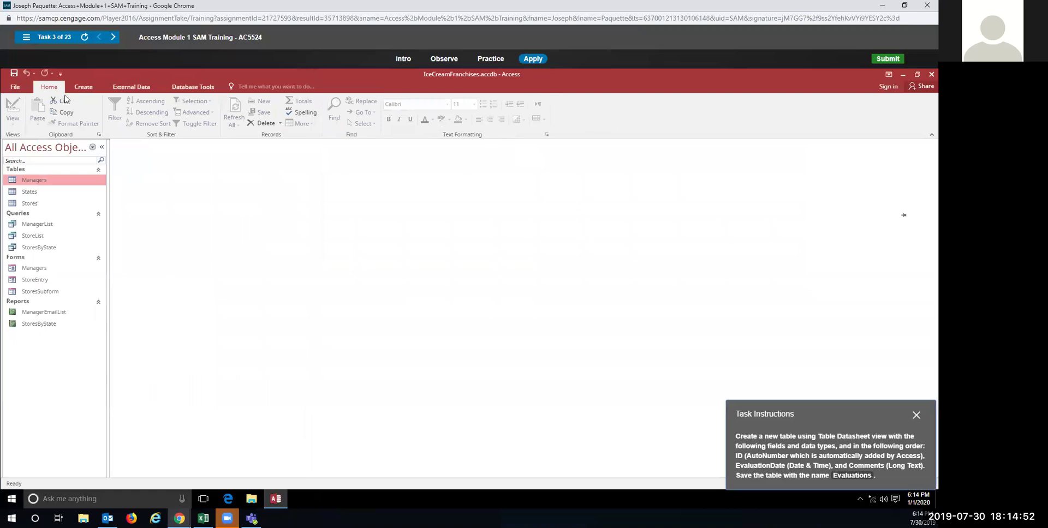
{"action": "left_click", "coordinate": [83, 86]}
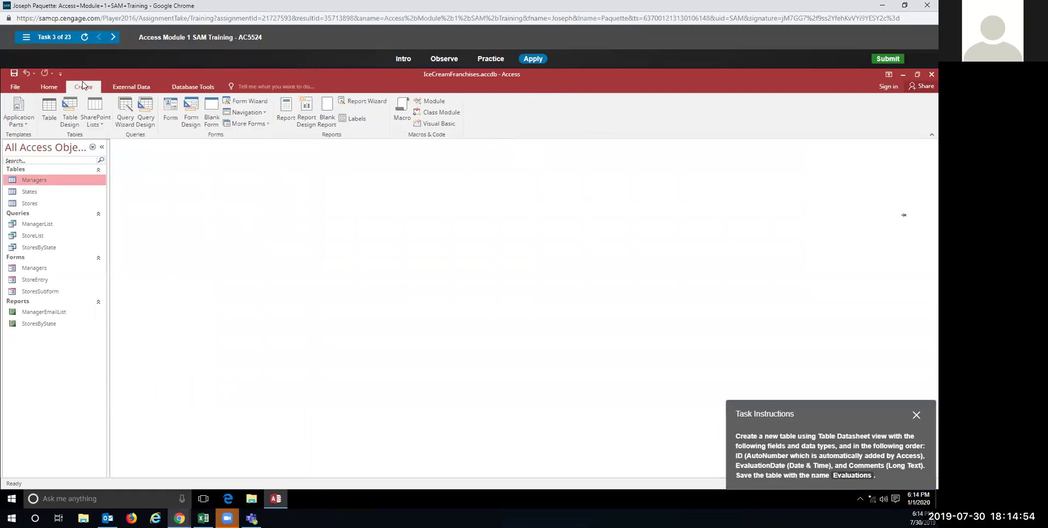
{"action": "left_click", "coordinate": [48, 111]}
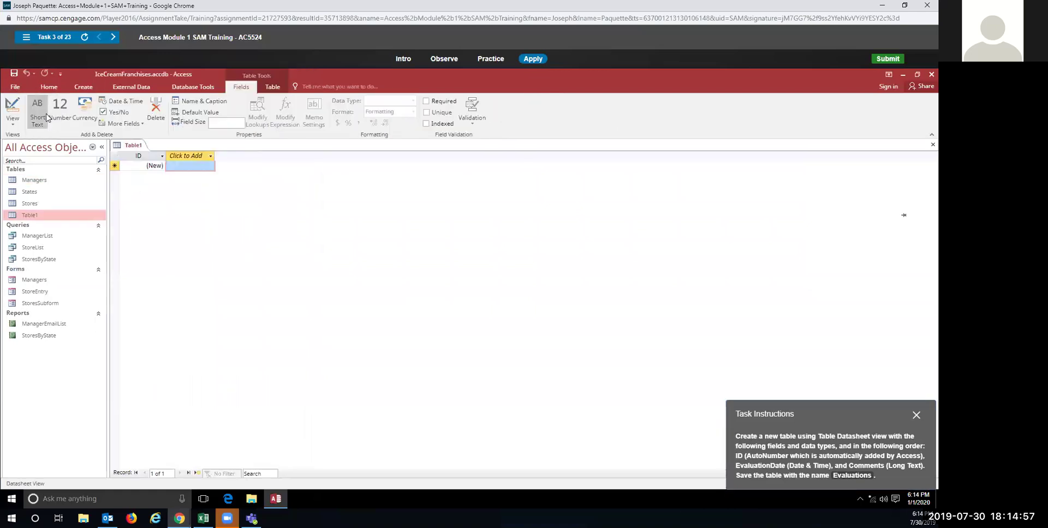
{"action": "left_click", "coordinate": [214, 158]}
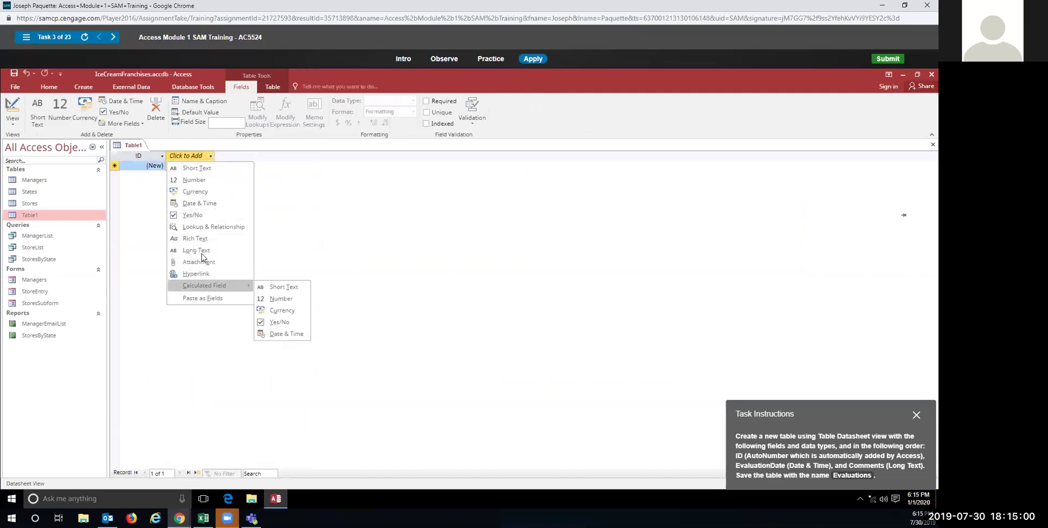
{"action": "left_click", "coordinate": [200, 204]}
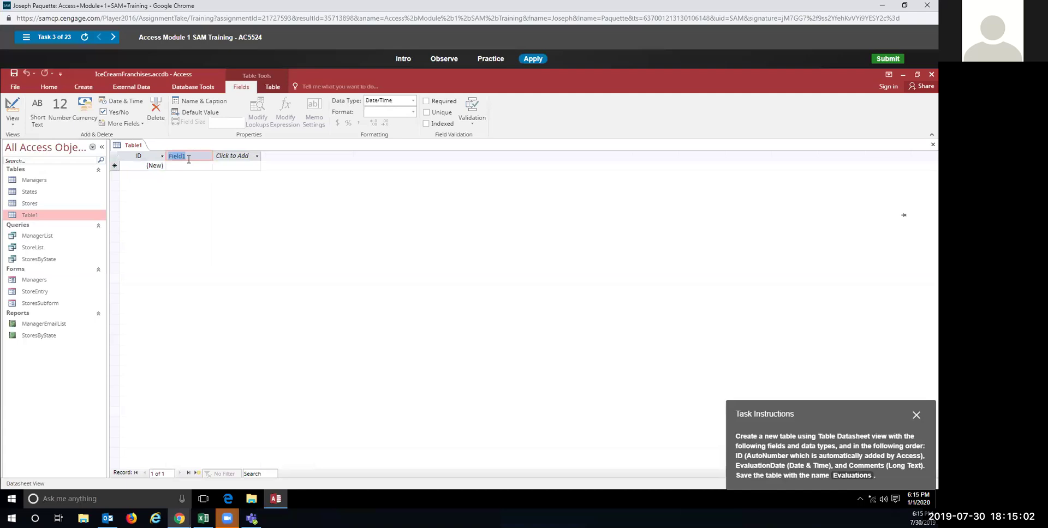
{"action": "type", "text": "EvaluationDate"}
{"action": "key", "text": "Return"}
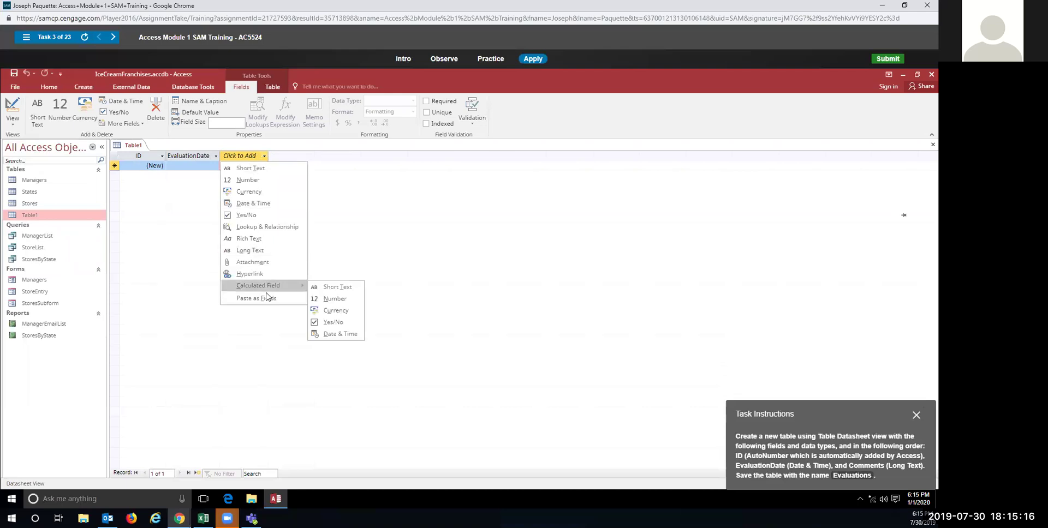
Step: Add a Long Text field named Comments and save the table as Evaluations
{"action": "left_click", "coordinate": [262, 251]}
{"action": "type", "text": "Comment"}
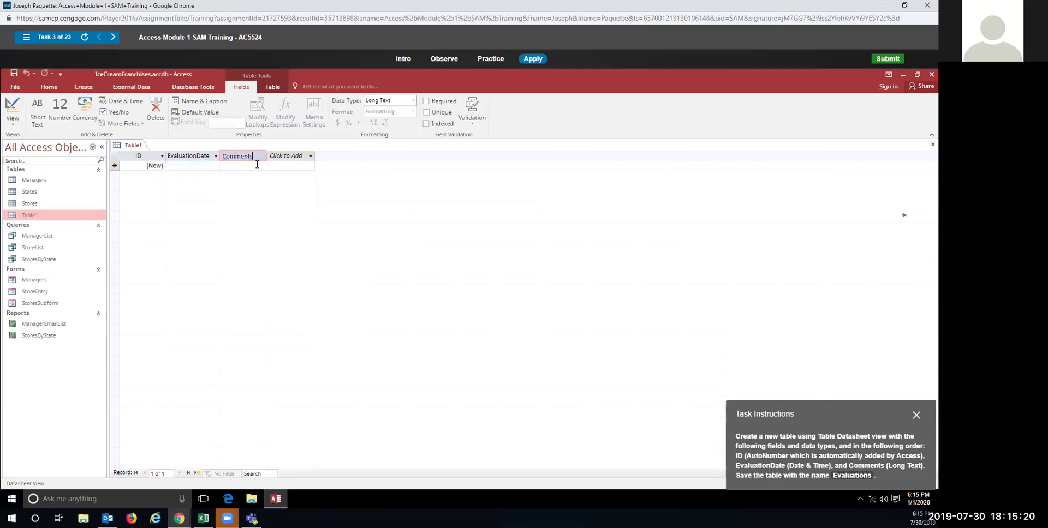
{"action": "type", "text": "s"}
{"action": "key", "text": "Tab"}
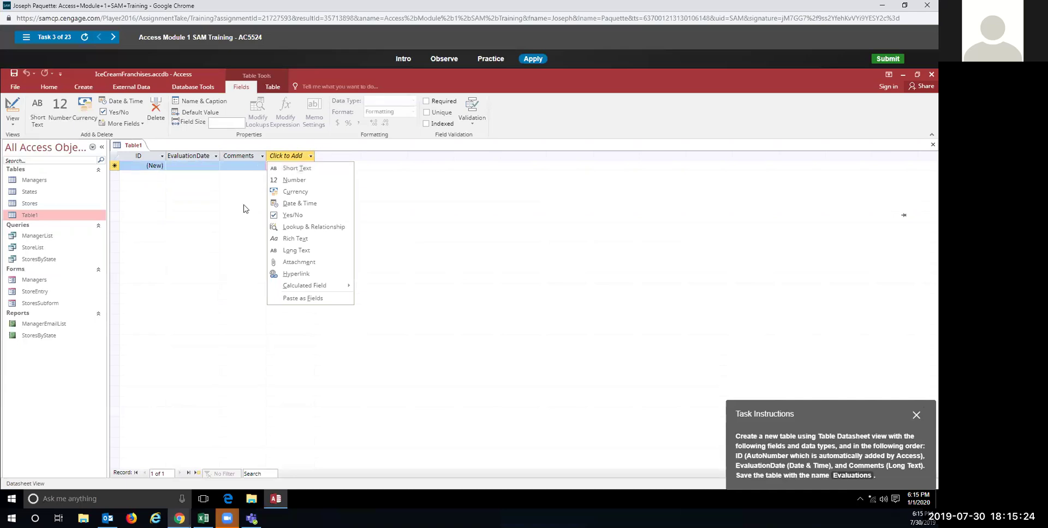
{"action": "left_click", "coordinate": [15, 73]}
{"action": "type", "text": "Evaluations"}
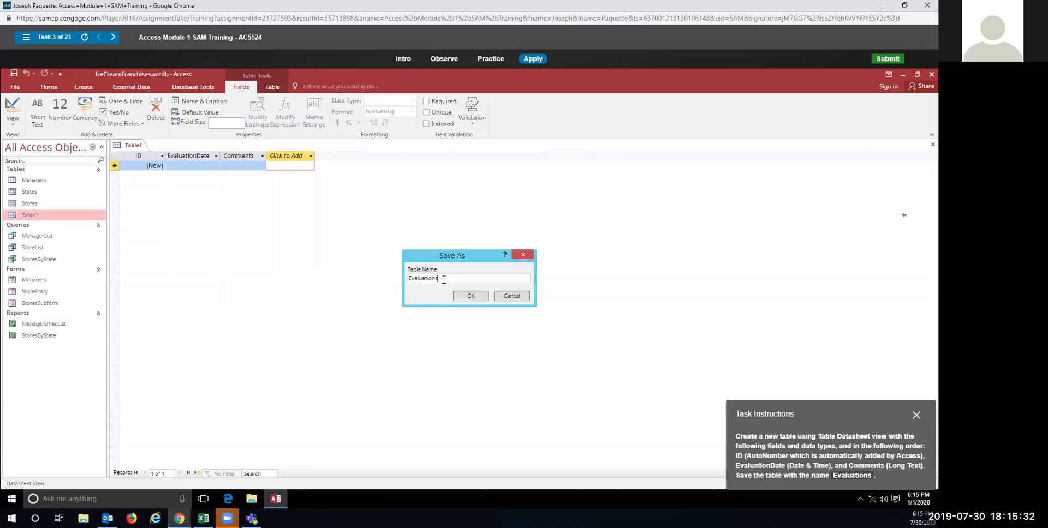
{"action": "left_click", "coordinate": [460, 299]}
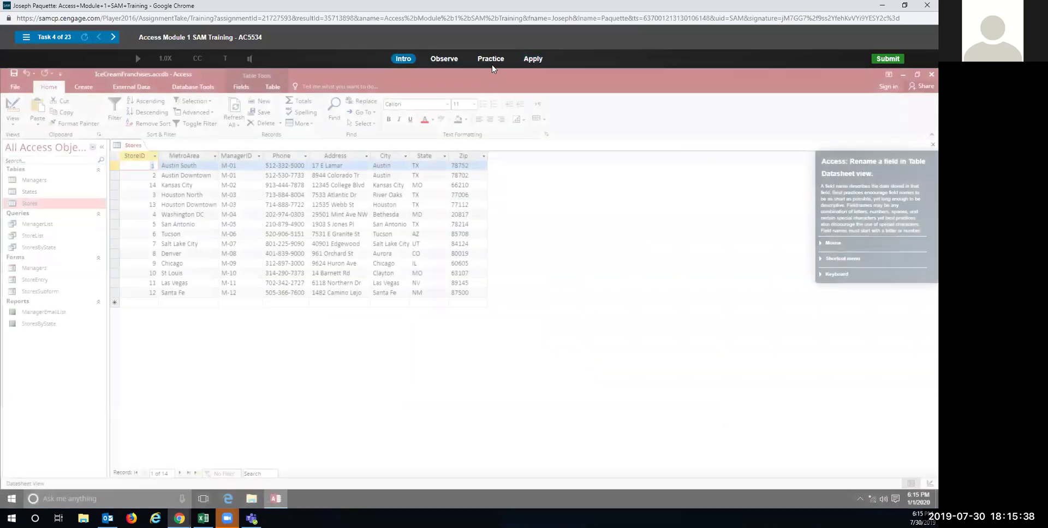
Step: In the practice simulation, rename the Stores table's Zip field to ZipCode
{"action": "left_click", "coordinate": [494, 59]}
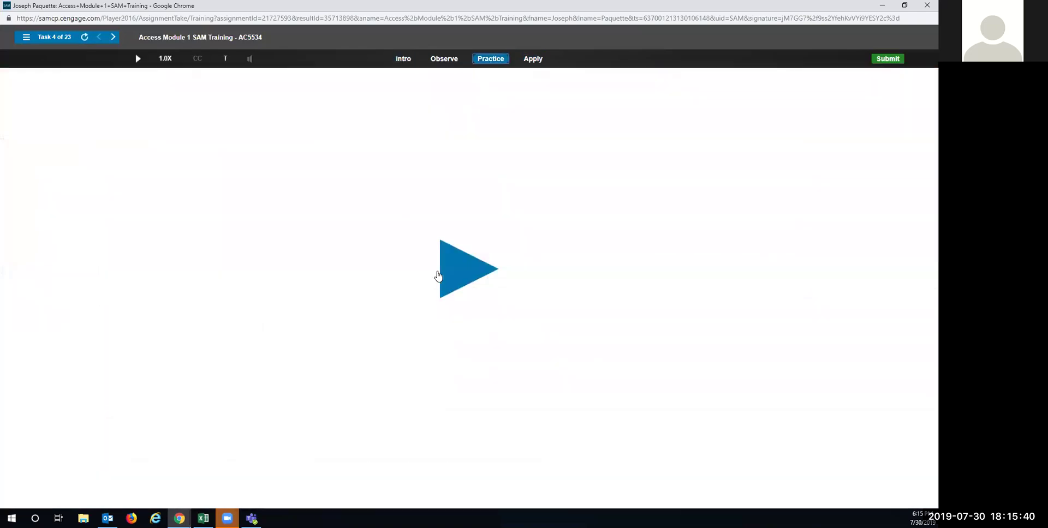
{"action": "left_click", "coordinate": [461, 268]}
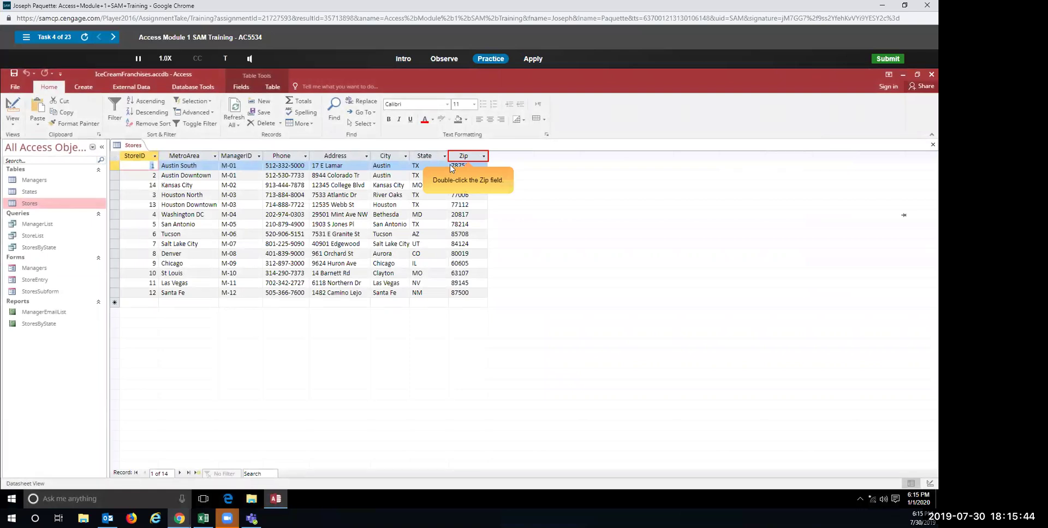
{"action": "double_click", "coordinate": [467, 155]}
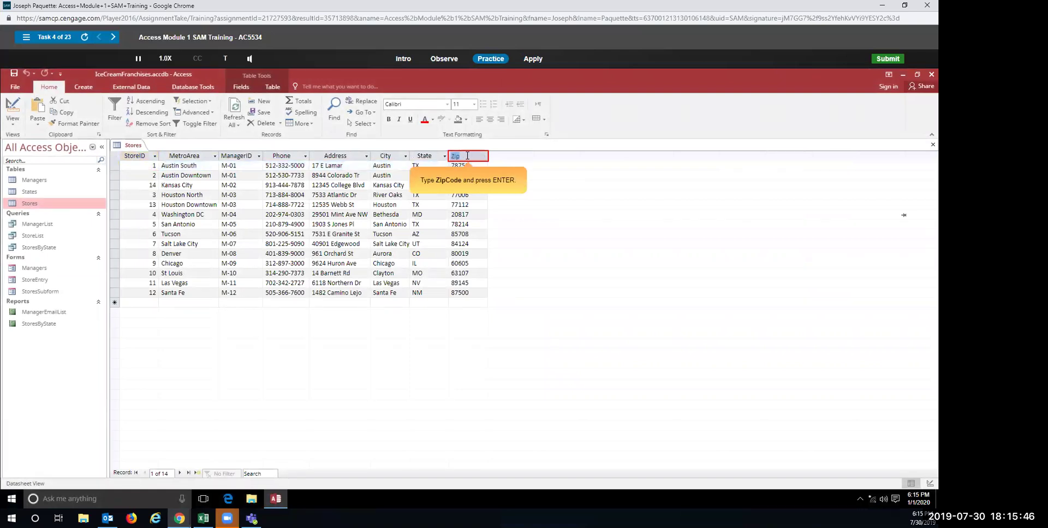
{"action": "type", "text": "ZipCode"}
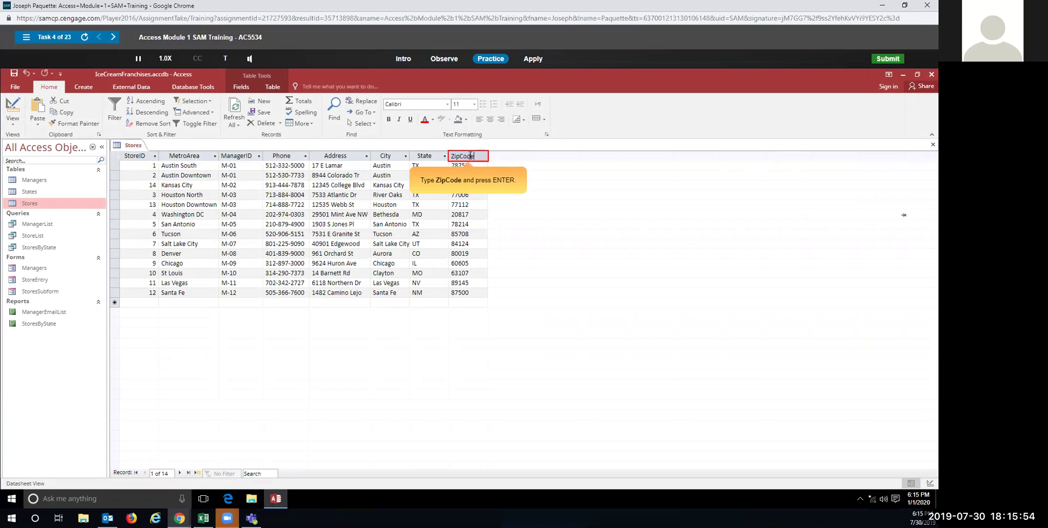
{"action": "key", "text": "Return"}
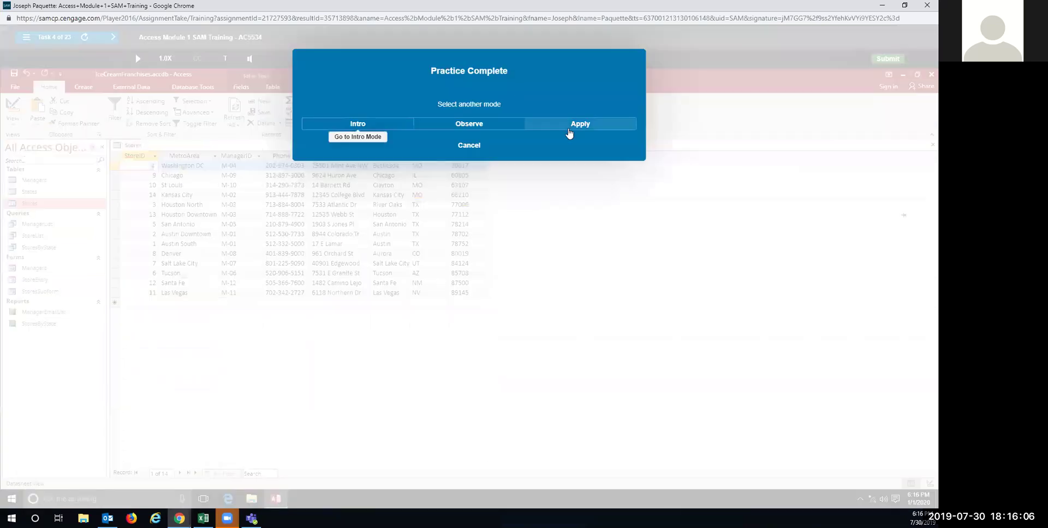
{"action": "left_click", "coordinate": [569, 131]}
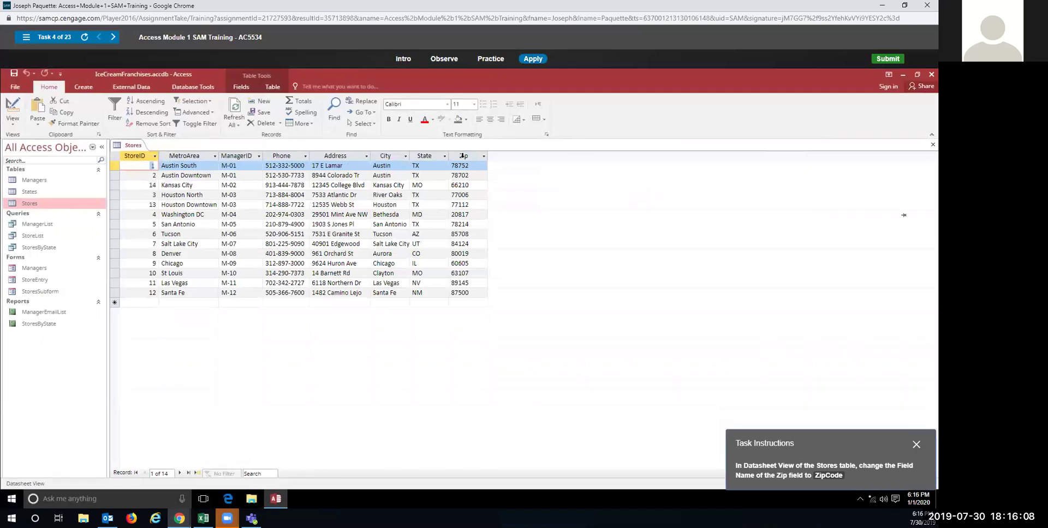
Step: Rename the Stores table's Zip column header to ZipCode in apply mode
{"action": "double_click", "coordinate": [463, 156]}
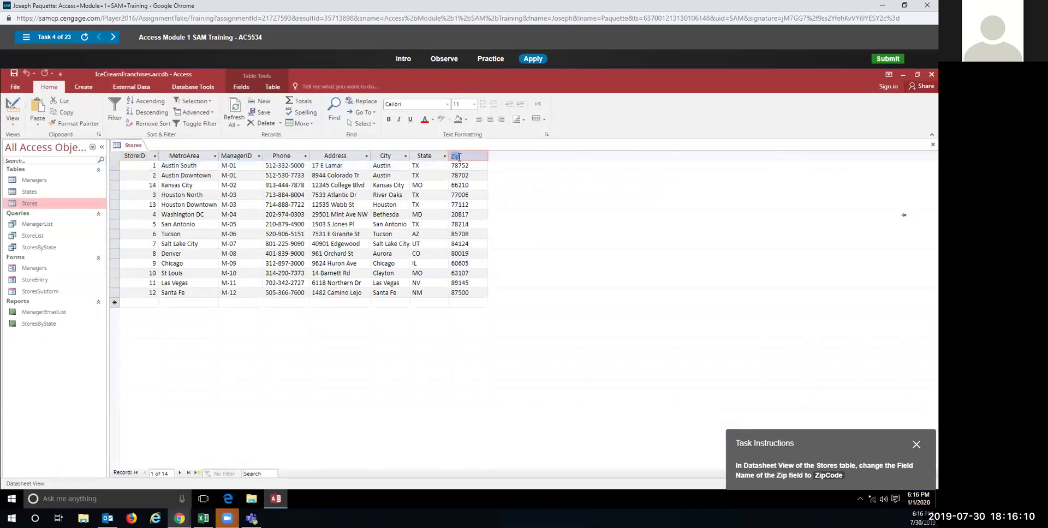
{"action": "left_click", "coordinate": [468, 169]}
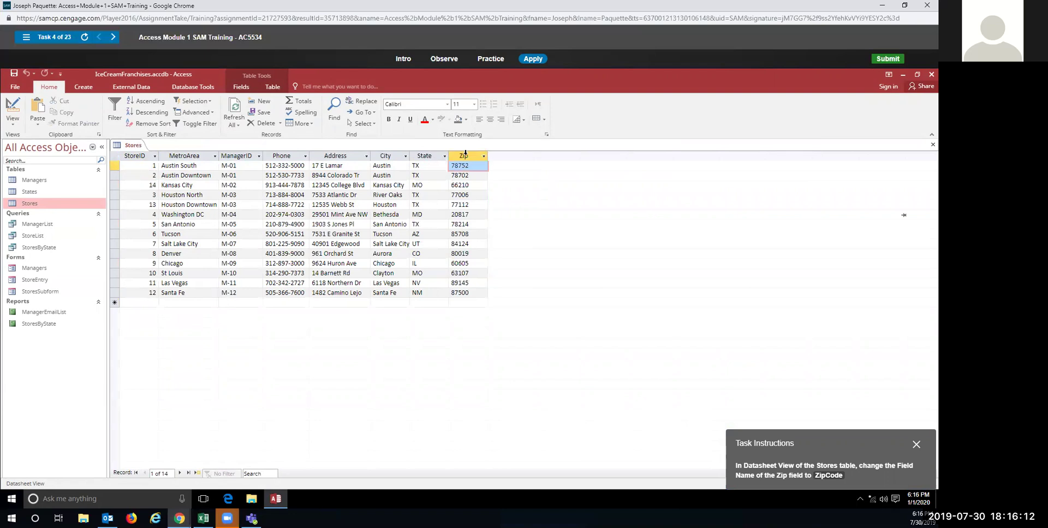
{"action": "right_click", "coordinate": [465, 155]}
{"action": "key", "text": "Escape"}
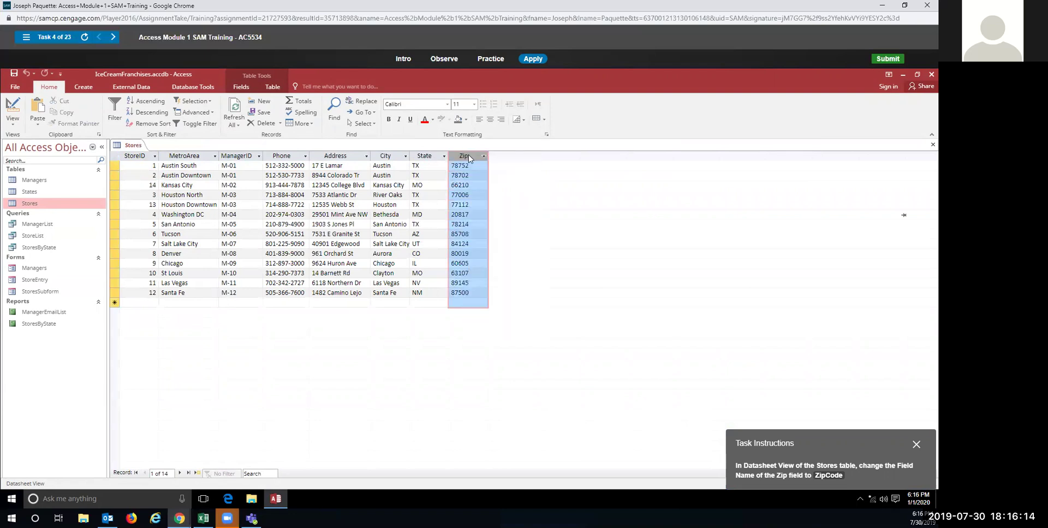
{"action": "double_click", "coordinate": [468, 157]}
{"action": "type", "text": "ZipCode"}
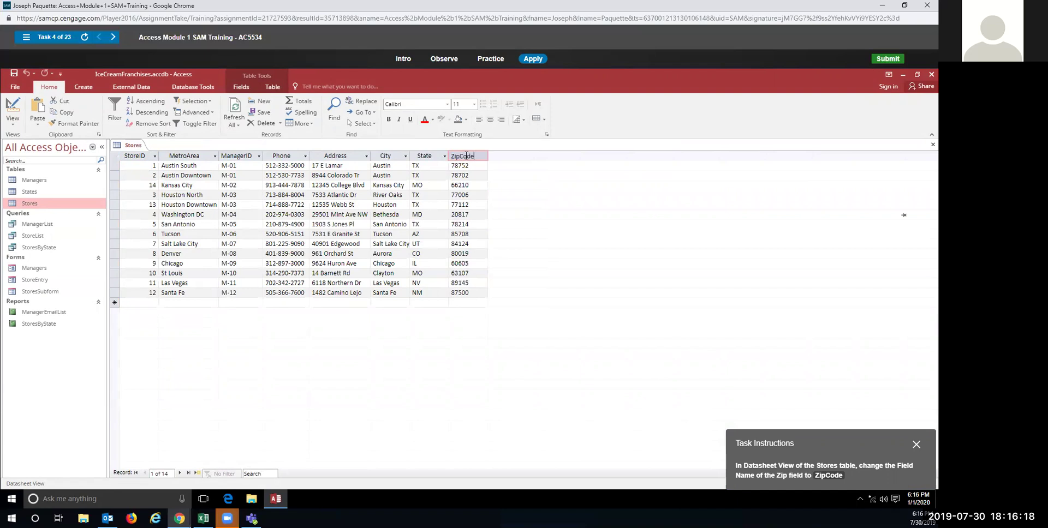
{"action": "key", "text": "Return"}
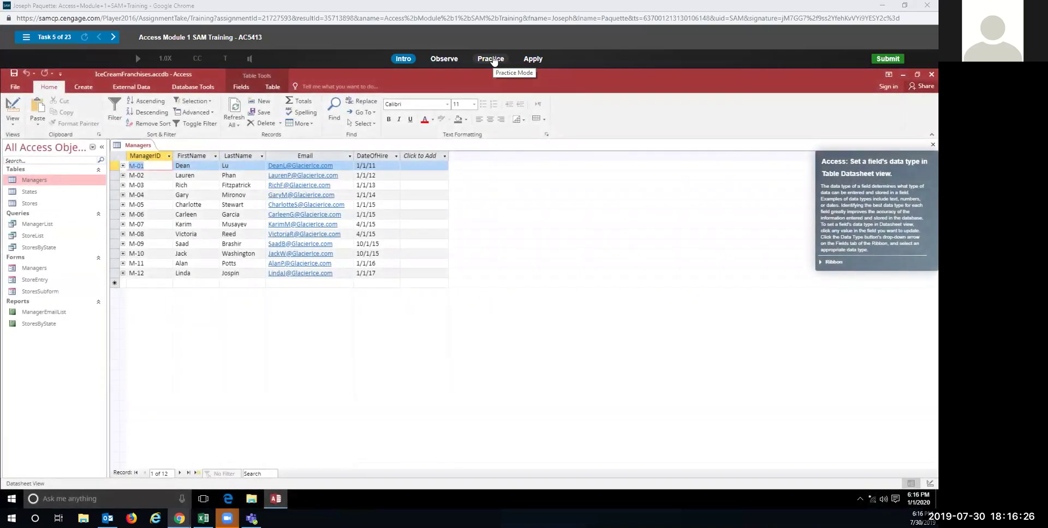
{"action": "left_click", "coordinate": [492, 59]}
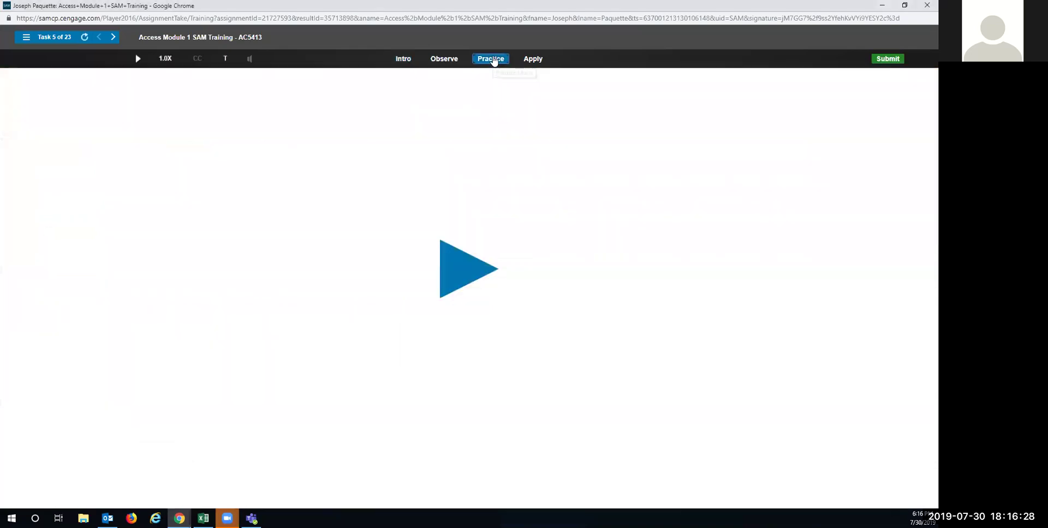
Step: Practice changing the Managers table's DateOfHire data type to Date/Time, then switch to apply mode
{"action": "left_click", "coordinate": [453, 267]}
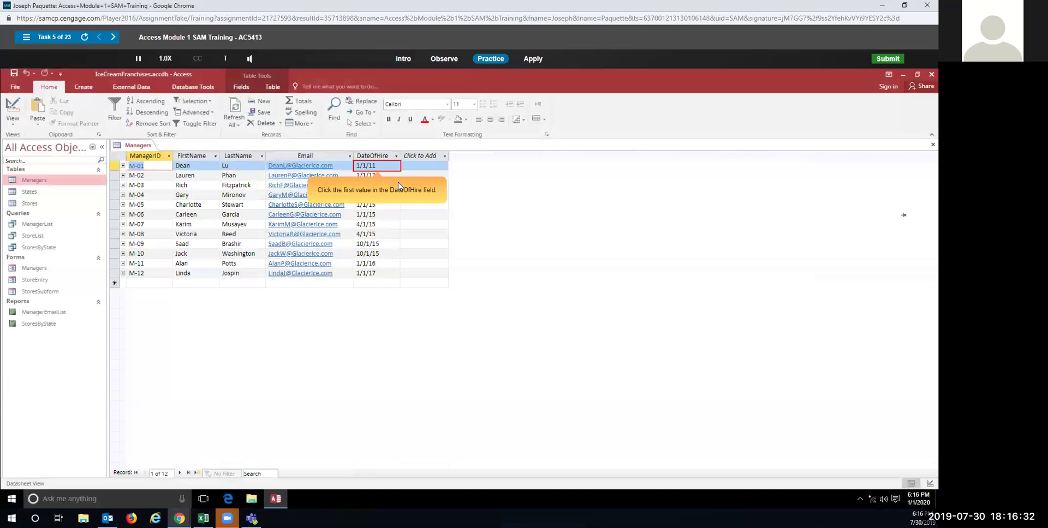
{"action": "left_click", "coordinate": [375, 165]}
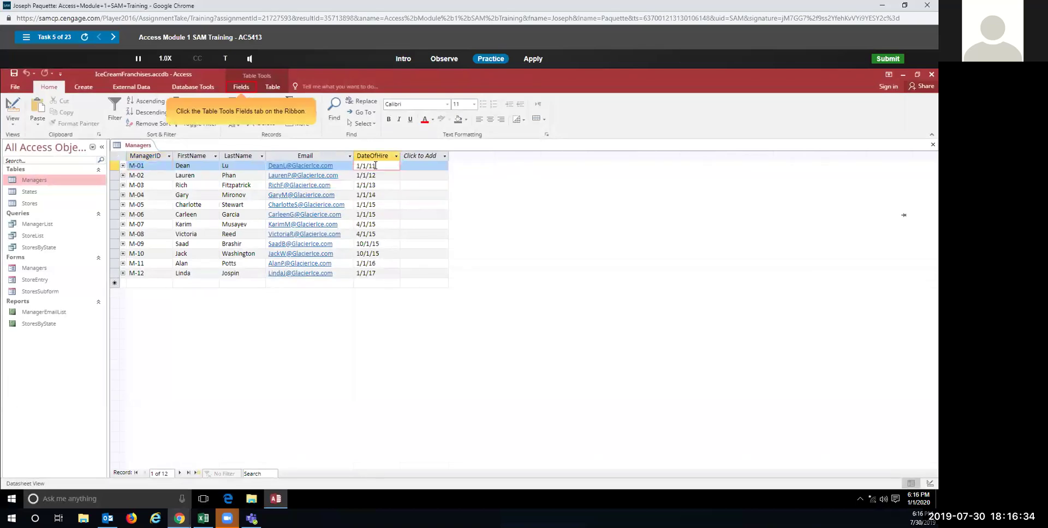
{"action": "left_click", "coordinate": [245, 88]}
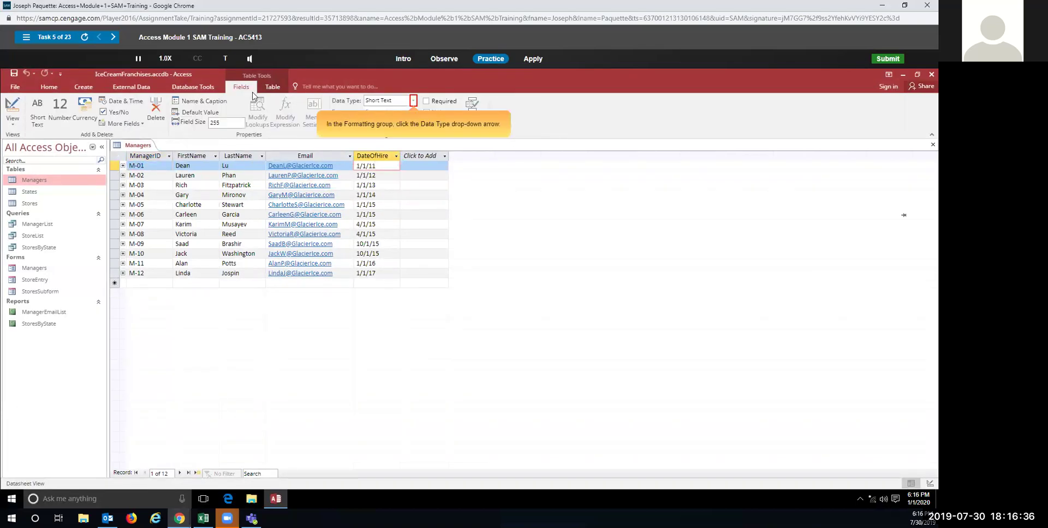
{"action": "left_click", "coordinate": [414, 102]}
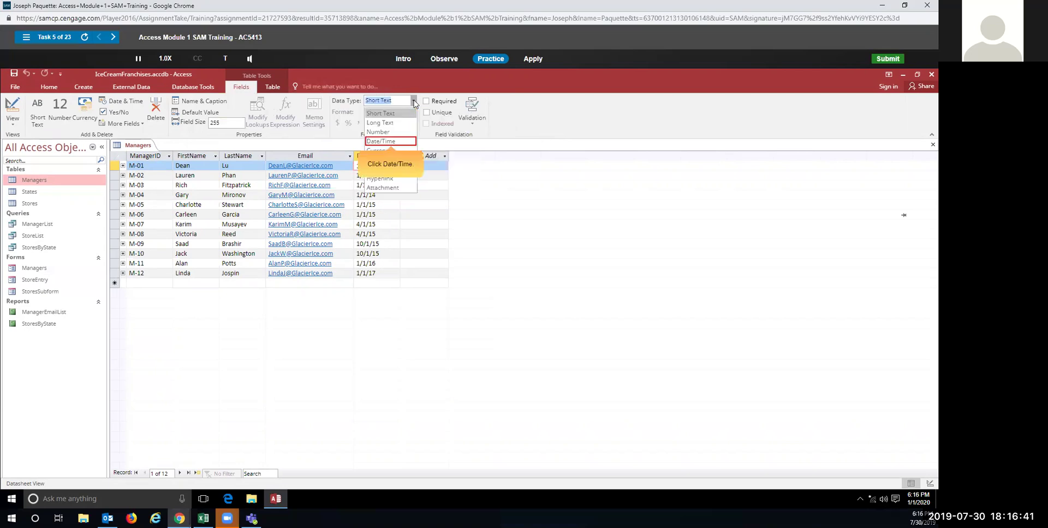
{"action": "left_click", "coordinate": [394, 141]}
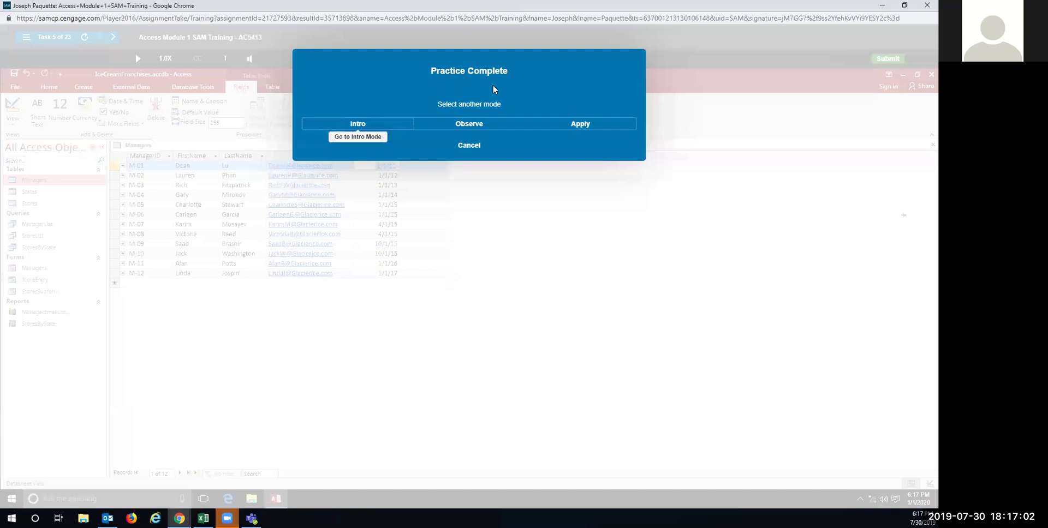
{"action": "left_click", "coordinate": [580, 125]}
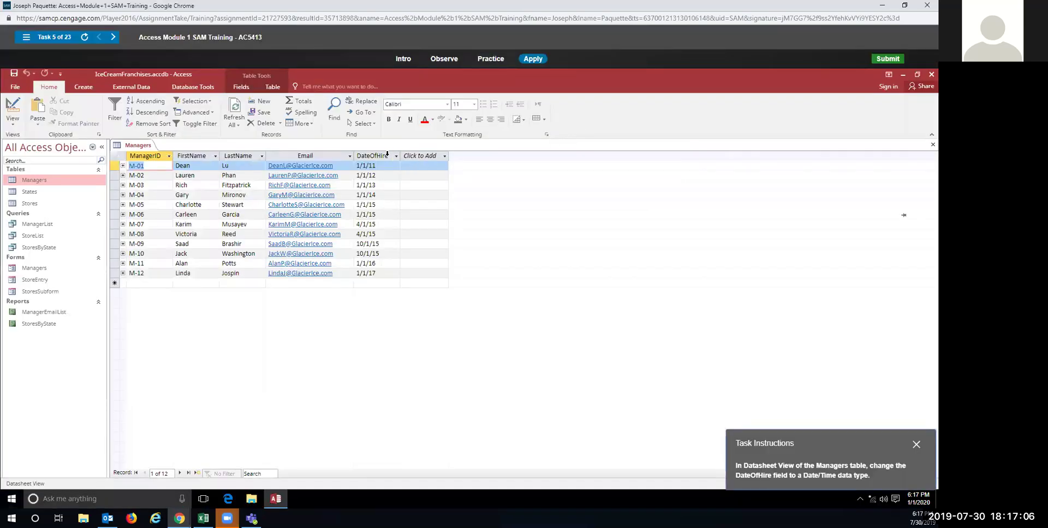
Step: Select the DateOfHire column and set its data type to Date/Time for the graded attempt
{"action": "left_click", "coordinate": [380, 157]}
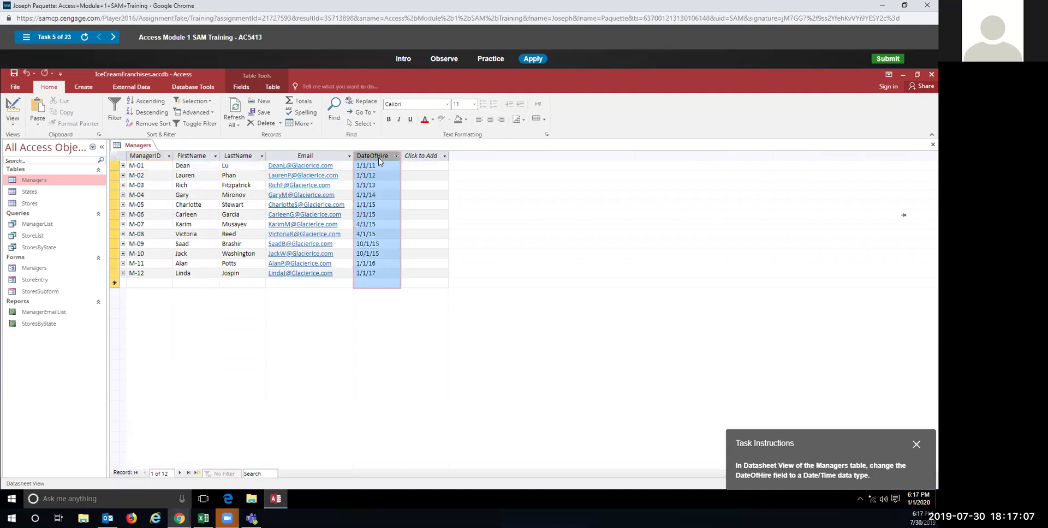
{"action": "left_click", "coordinate": [241, 87]}
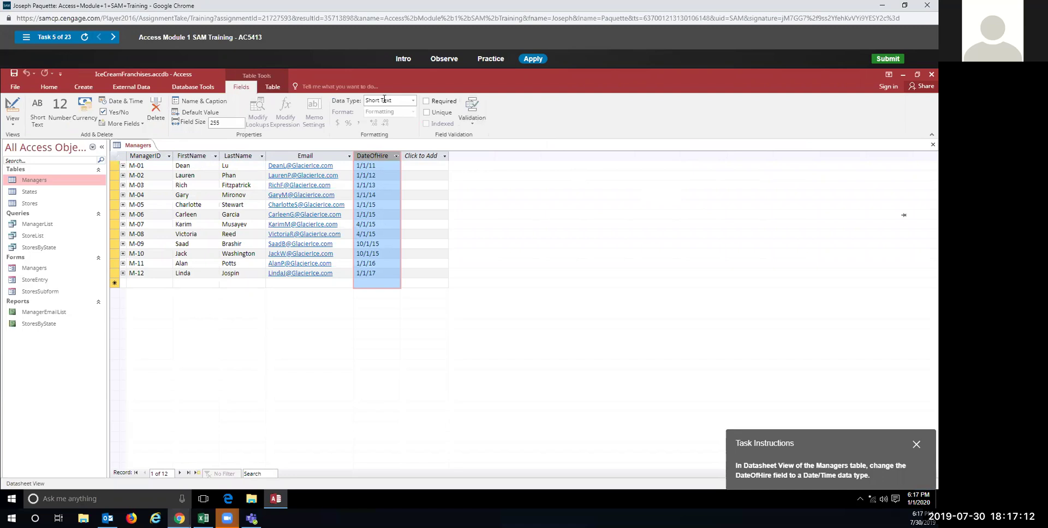
{"action": "left_click", "coordinate": [413, 100]}
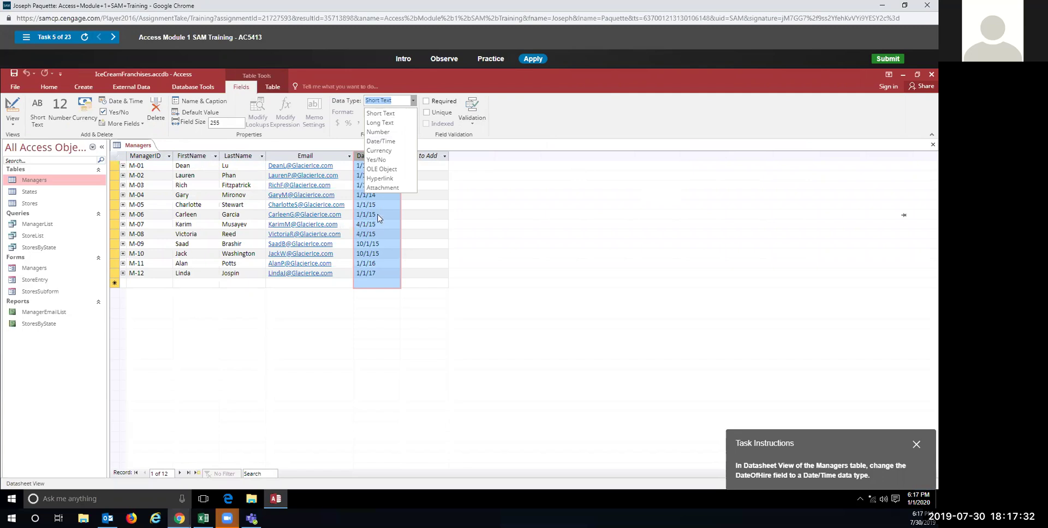
{"action": "left_click", "coordinate": [386, 142]}
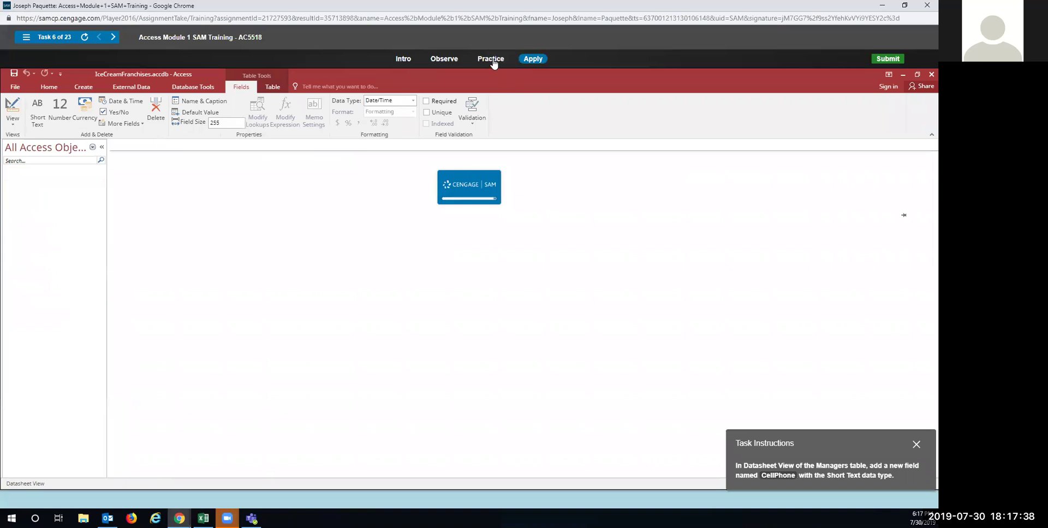
Step: In practice mode, add a Short Text field named CellPhone to the Managers datasheet
{"action": "left_click", "coordinate": [492, 60]}
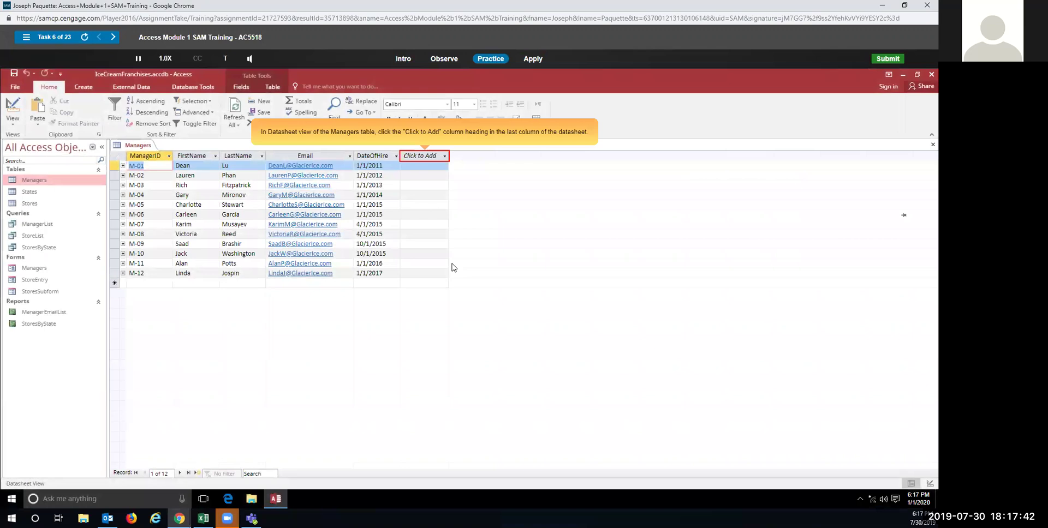
{"action": "left_click", "coordinate": [435, 157]}
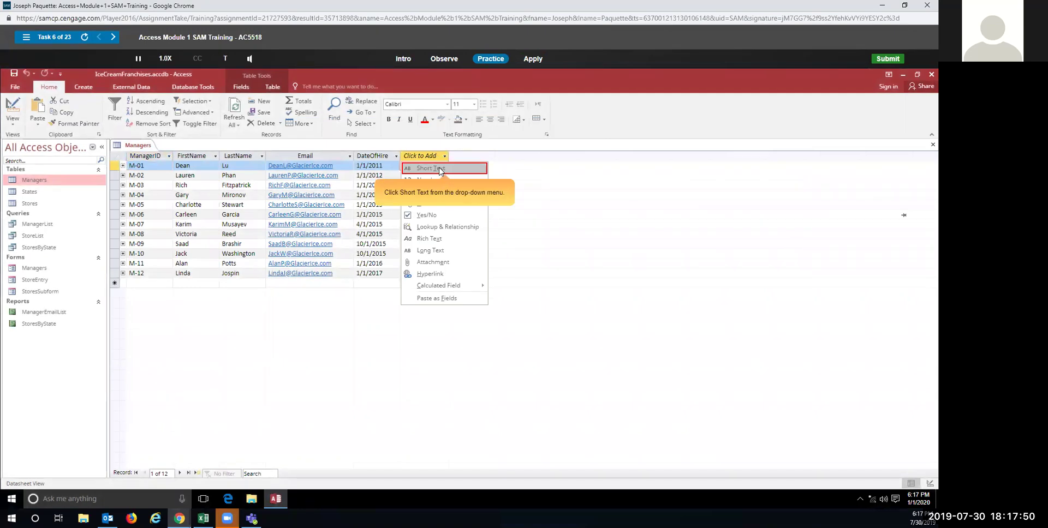
{"action": "left_click", "coordinate": [440, 170]}
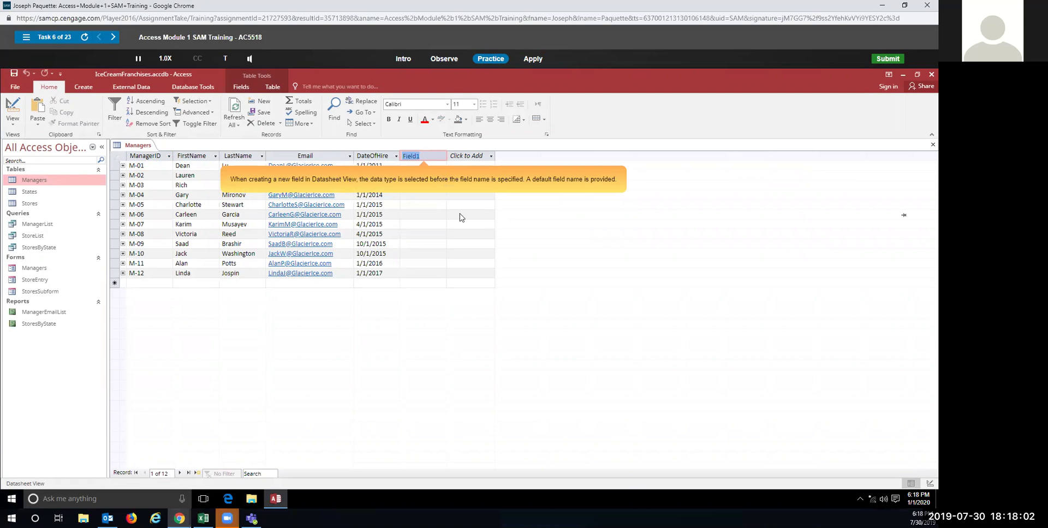
{"action": "type", "text": "CellPhone"}
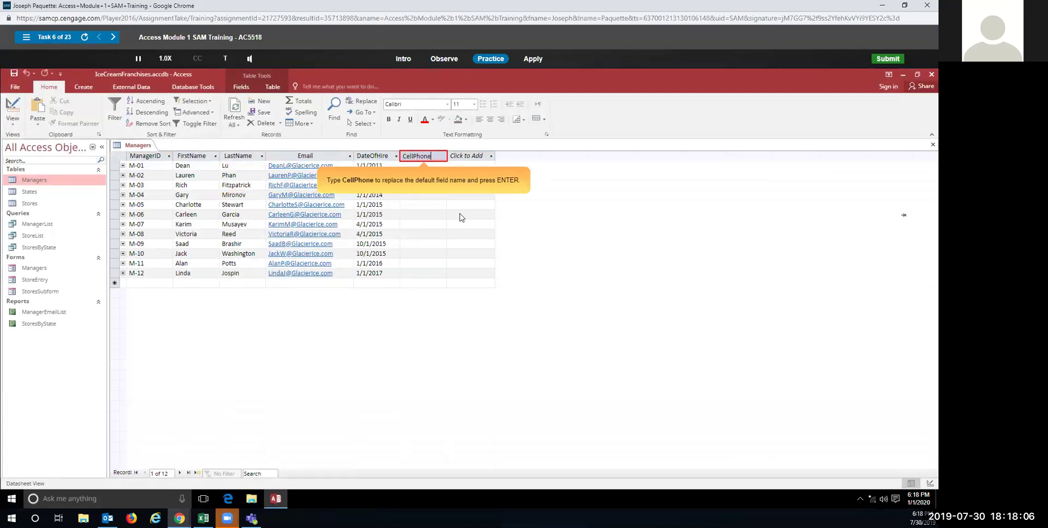
{"action": "key", "text": "Return"}
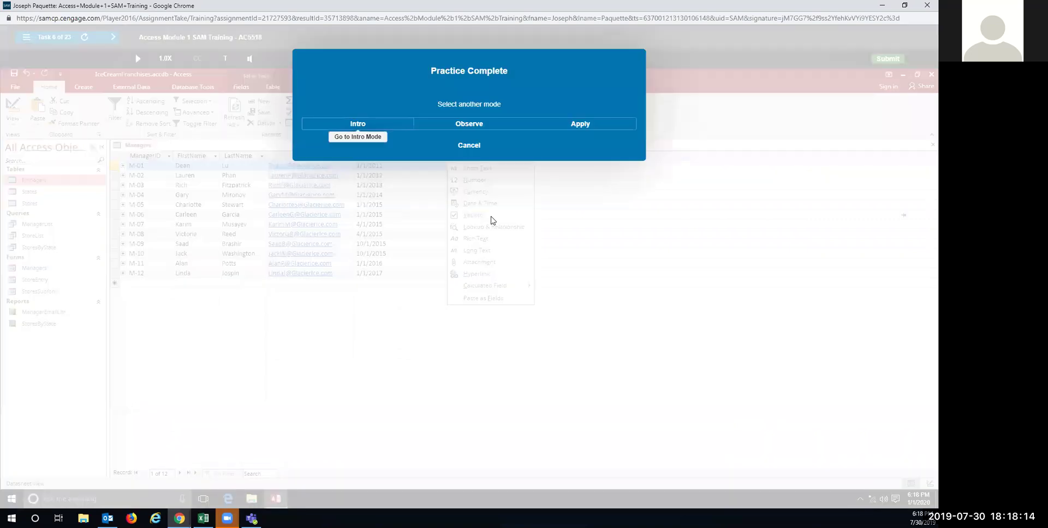
Step: In apply mode, add a new Short Text field named CellPhone to the Managers table
{"action": "left_click", "coordinate": [569, 126]}
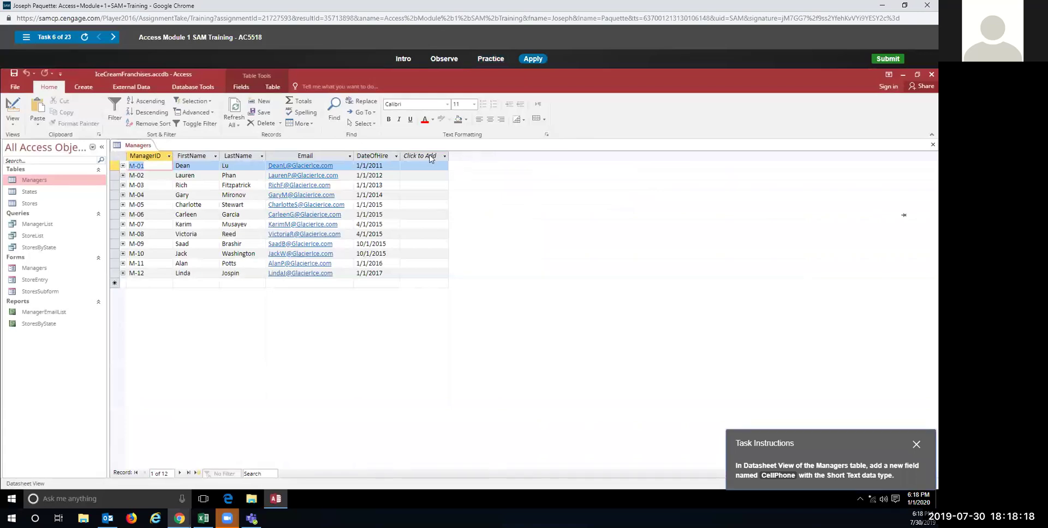
{"action": "left_click", "coordinate": [431, 157]}
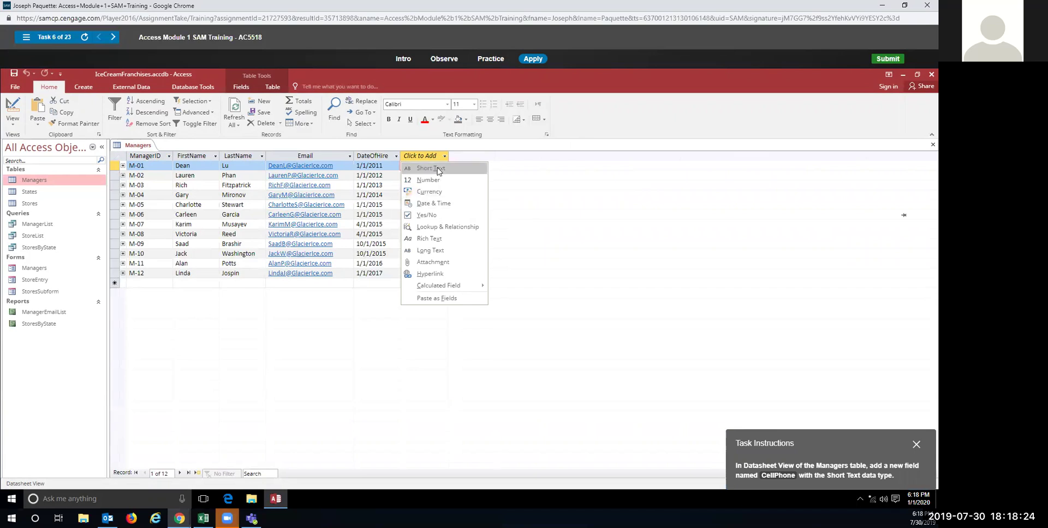
{"action": "left_click", "coordinate": [430, 169]}
{"action": "type", "text": "CellPhone"}
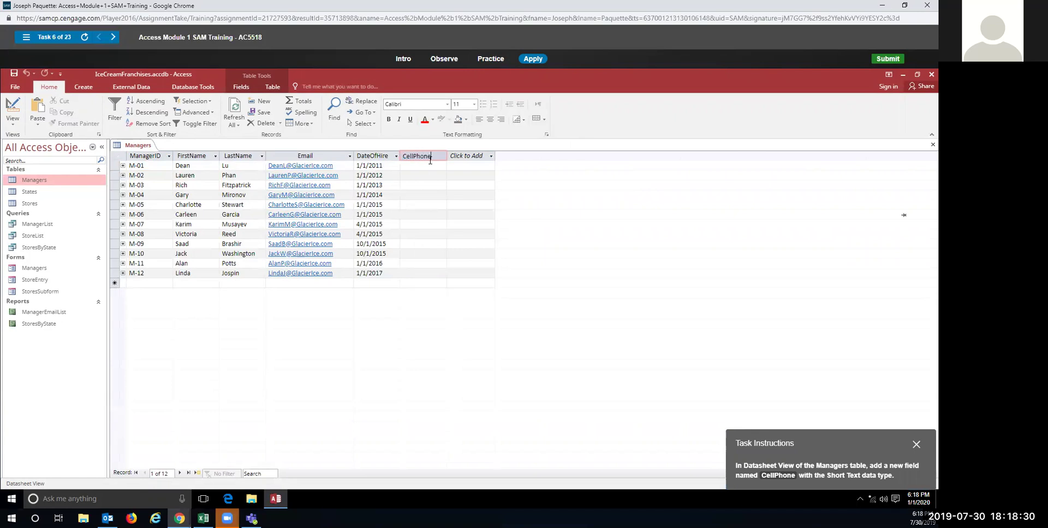
{"action": "key", "text": "Return"}
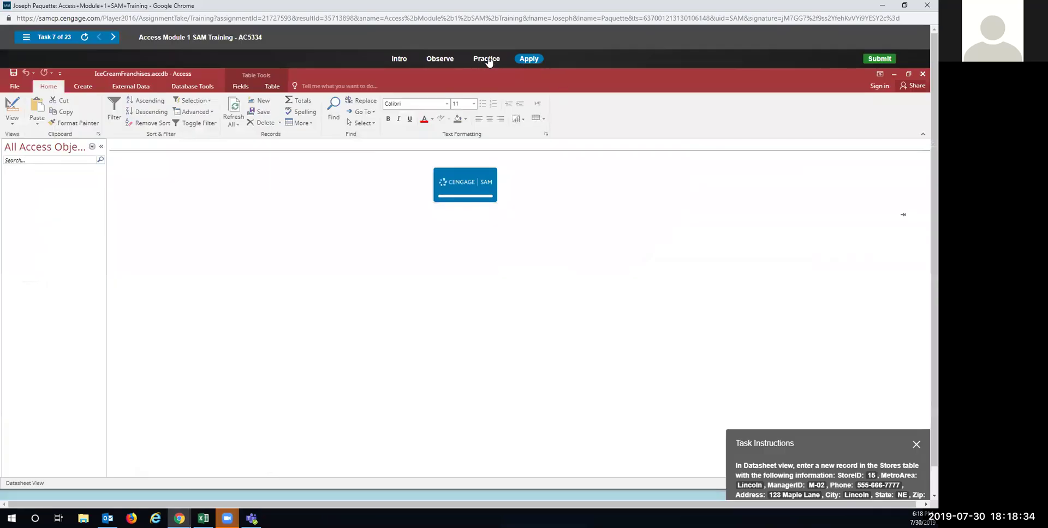
Step: In practice mode, start a new Stores record with StoreID 15, MetroArea Lincoln and ManagerID 2
{"action": "left_click", "coordinate": [490, 59]}
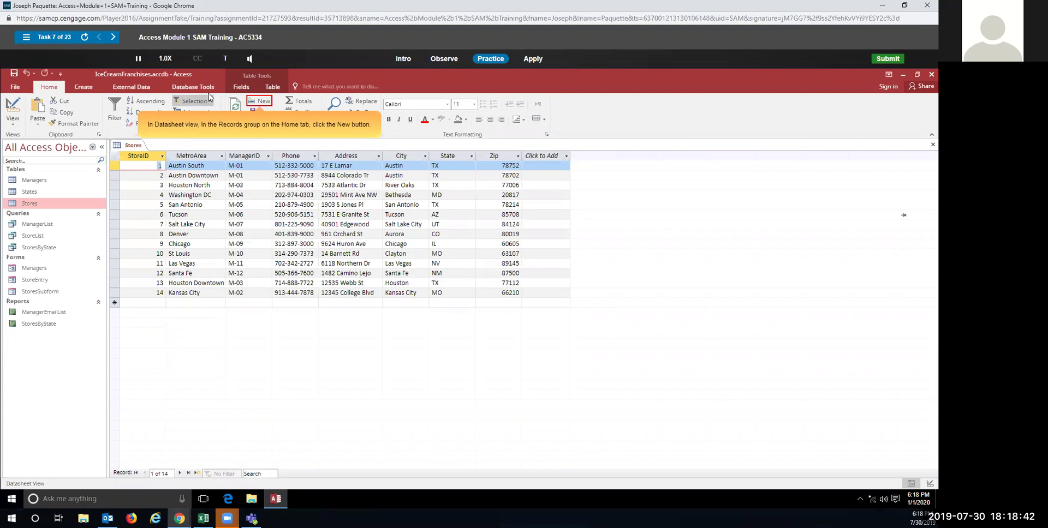
{"action": "left_click", "coordinate": [259, 102]}
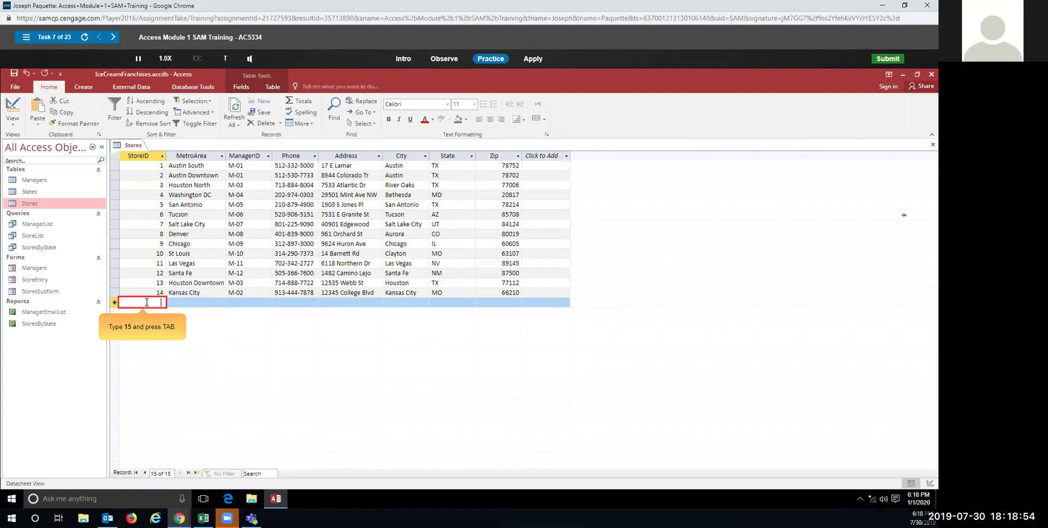
{"action": "type", "text": "15"}
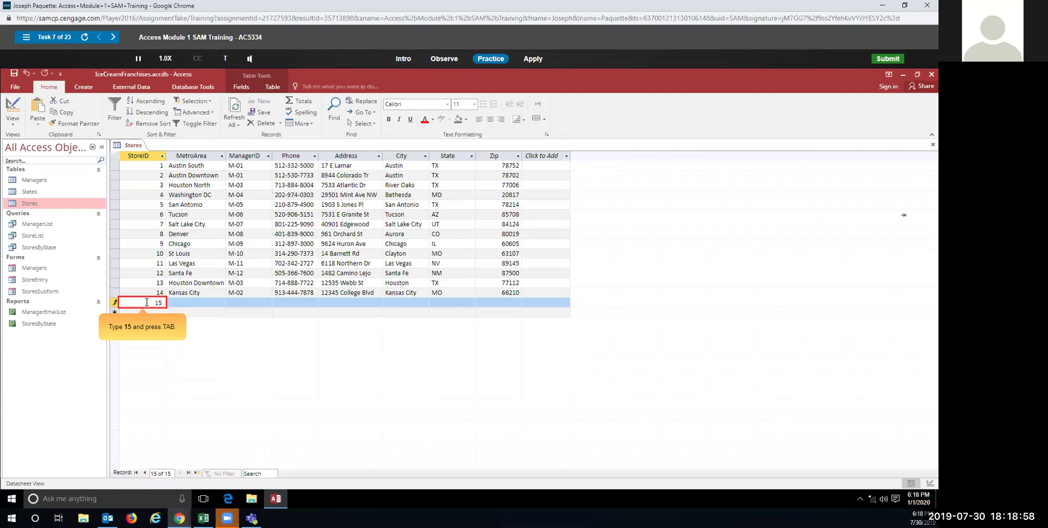
{"action": "key", "text": "Tab"}
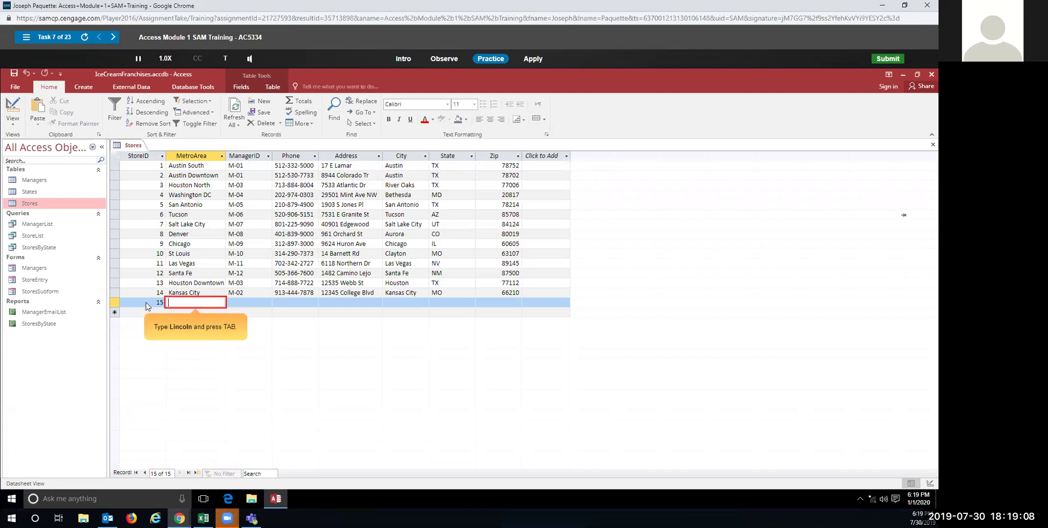
{"action": "type", "text": "Lincoln"}
{"action": "key", "text": "Tab"}
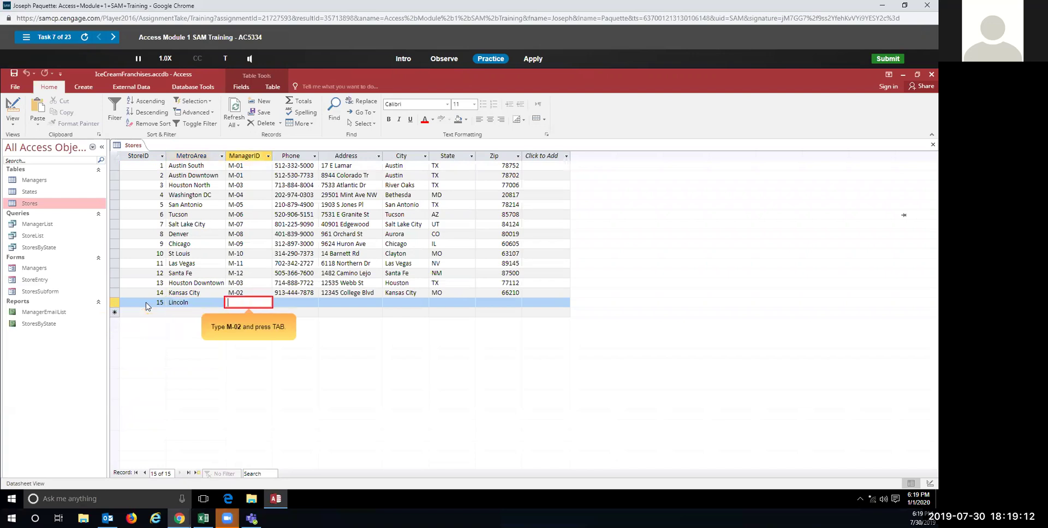
{"action": "type", "text": "2"}
{"action": "key", "text": "Tab"}
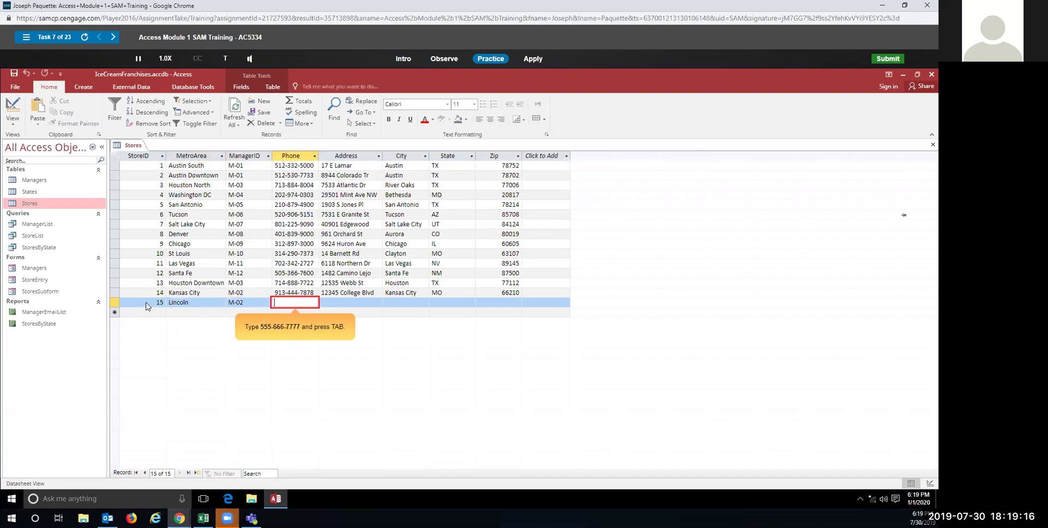
Step: Fill in the store's phone number, street address, city Lincoln, state NE and zip code
{"action": "type", "text": "555-666-7777"}
{"action": "key", "text": "Tab"}
{"action": "type", "text": "123 Ma"}
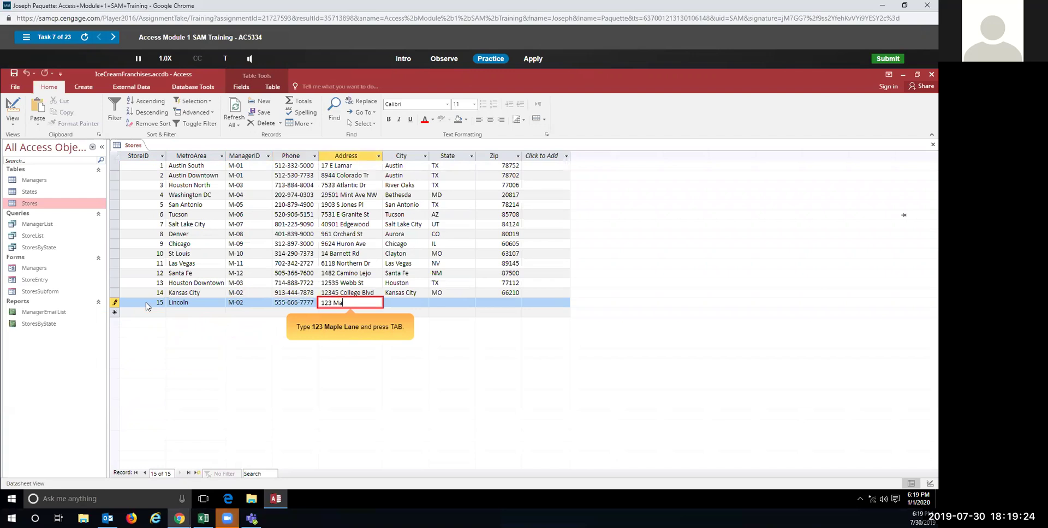
{"action": "type", "text": "ple Lane"}
{"action": "key", "text": "Tab"}
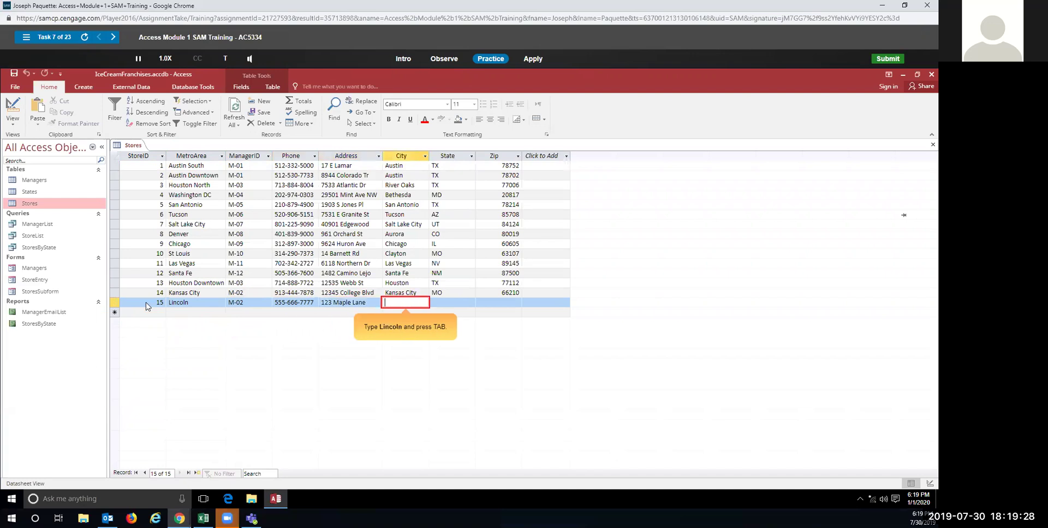
{"action": "type", "text": "Lincoln"}
{"action": "key", "text": "Tab"}
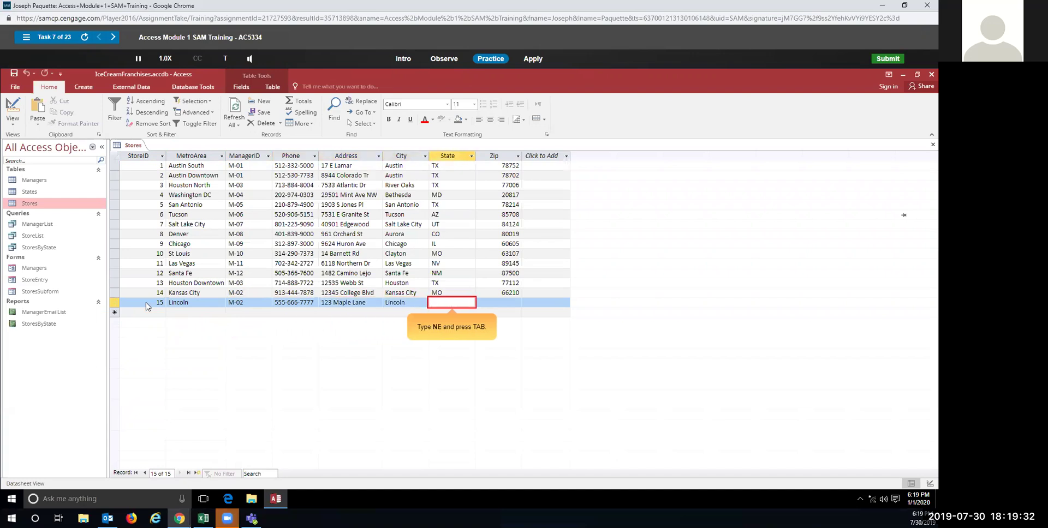
{"action": "type", "text": "NE"}
{"action": "key", "text": "Tab"}
{"action": "type", "text": "68505"}
{"action": "key", "text": "Tab"}
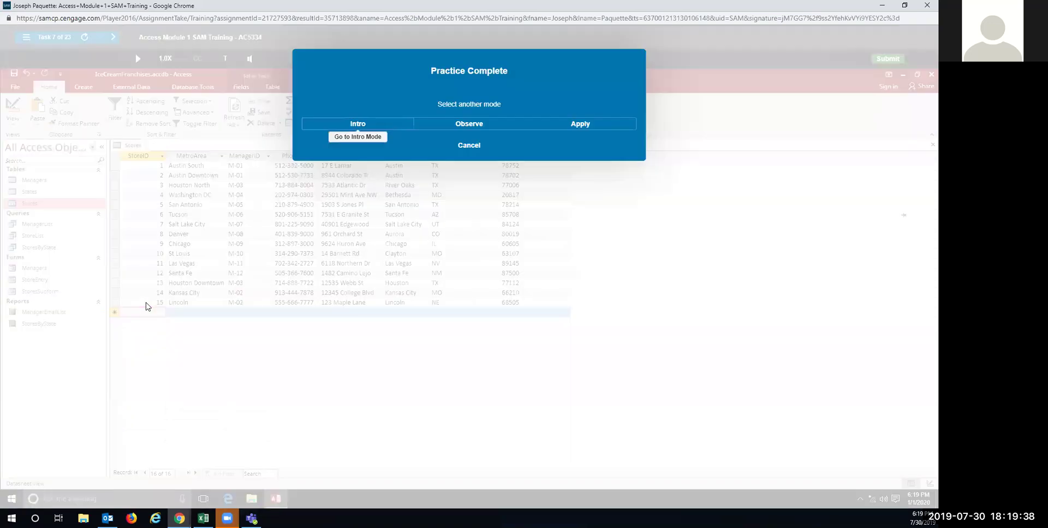
Step: For the graded attempt, start a new Stores record with StoreID 15, MetroArea Lincoln and ManagerID M-02
{"action": "left_click", "coordinate": [571, 125]}
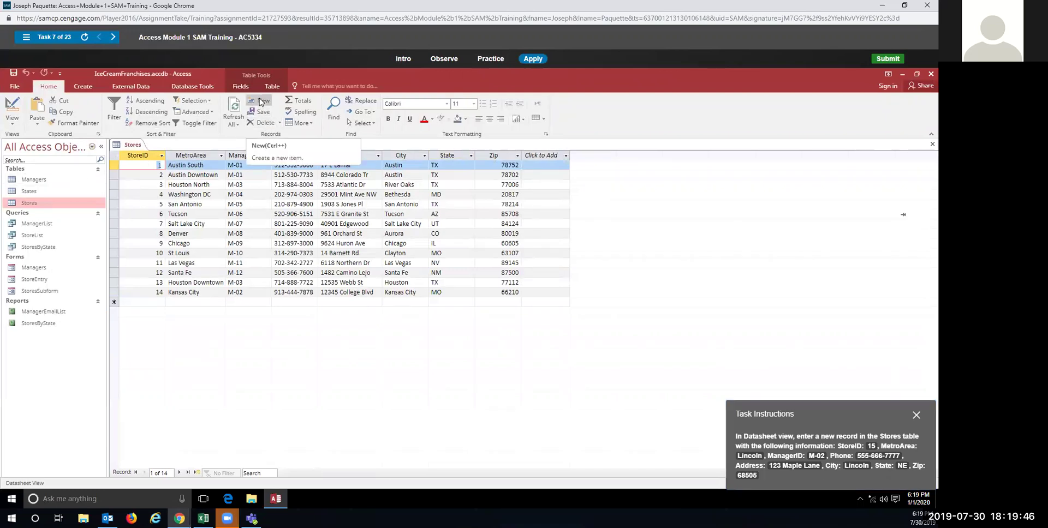
{"action": "left_click", "coordinate": [261, 103]}
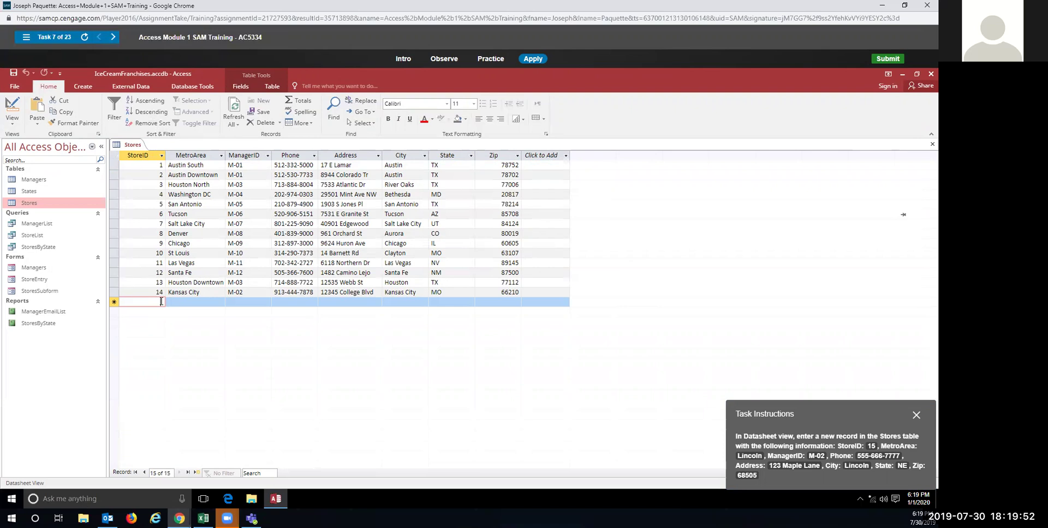
{"action": "type", "text": "15"}
{"action": "key", "text": "Tab"}
{"action": "type", "text": "L"}
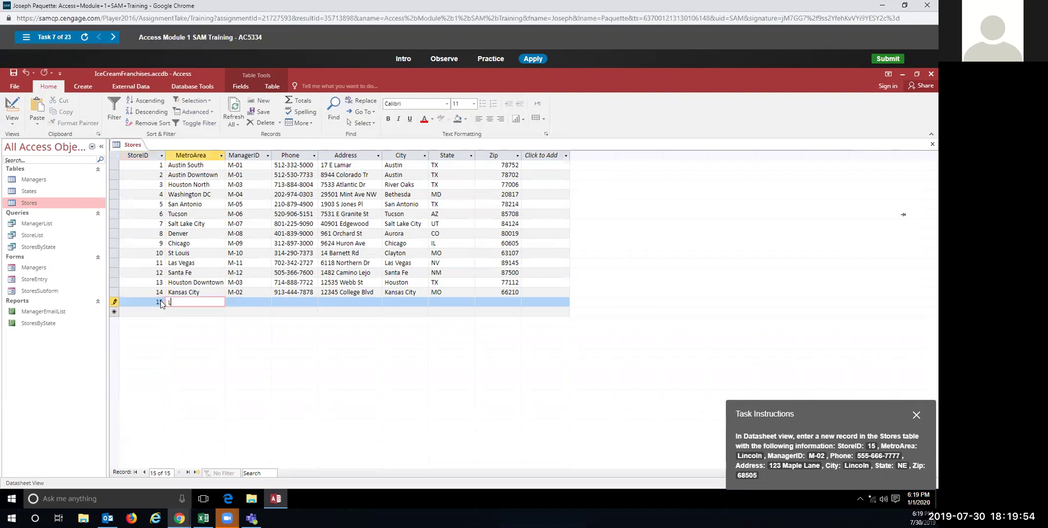
{"action": "type", "text": "incoln"}
{"action": "key", "text": "Tab"}
{"action": "type", "text": "M-02"}
{"action": "key", "text": "Tab"}
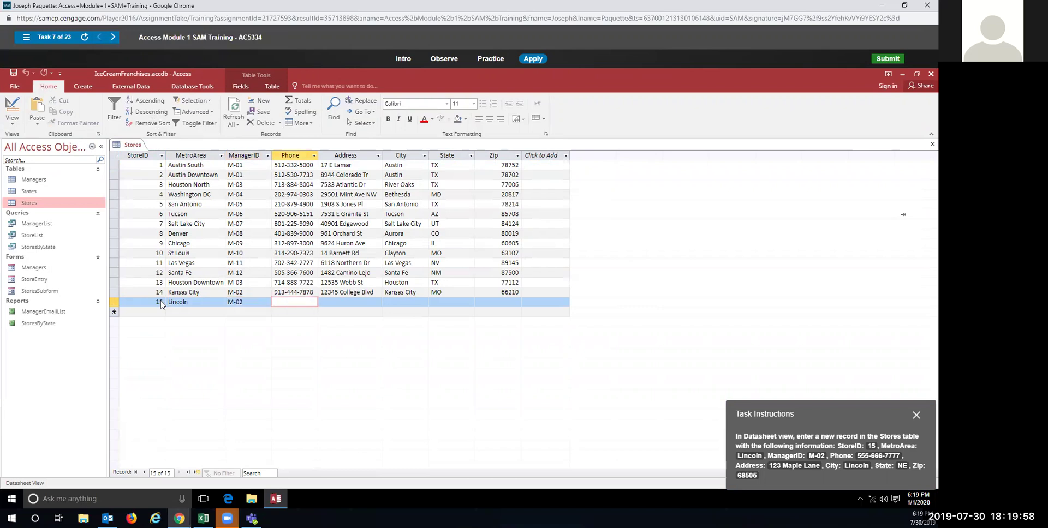
Step: Enter the store's phone number, street address, city Lincoln, state NE and zip code, saving the record
{"action": "type", "text": "555-666-7777"}
{"action": "key", "text": "Tab"}
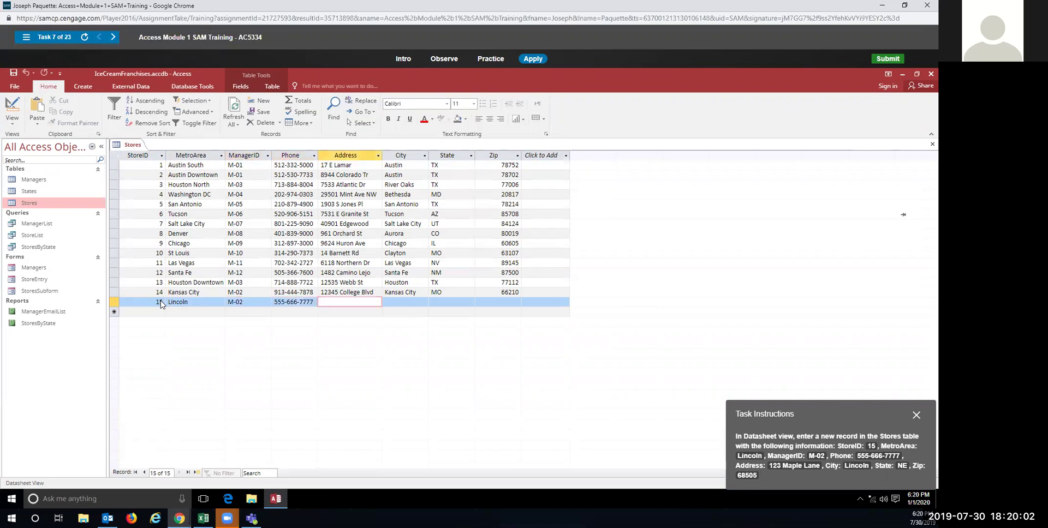
{"action": "type", "text": "123 Maple Lane"}
{"action": "key", "text": "Tab"}
{"action": "type", "text": "Lincoln"}
{"action": "key", "text": "Tab"}
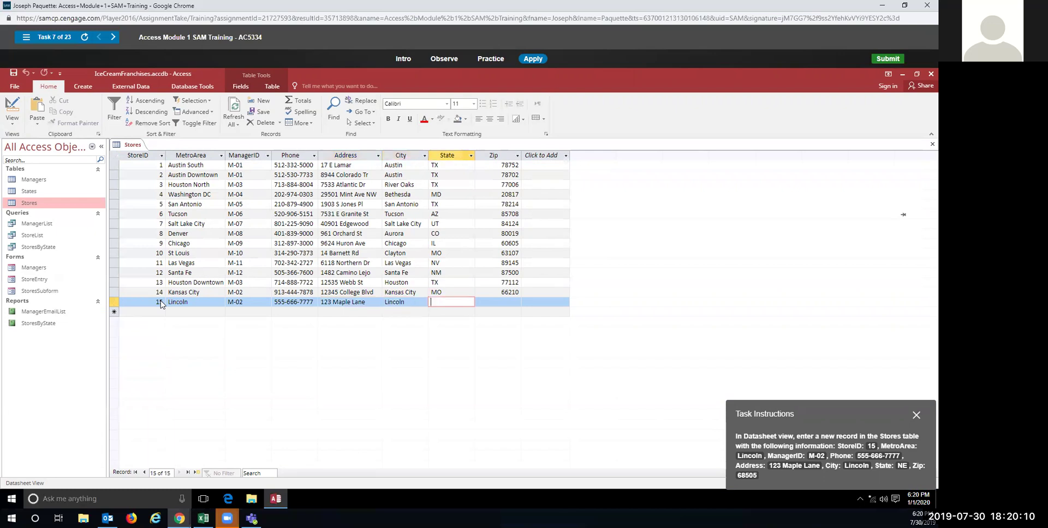
{"action": "type", "text": "NE"}
{"action": "key", "text": "Tab"}
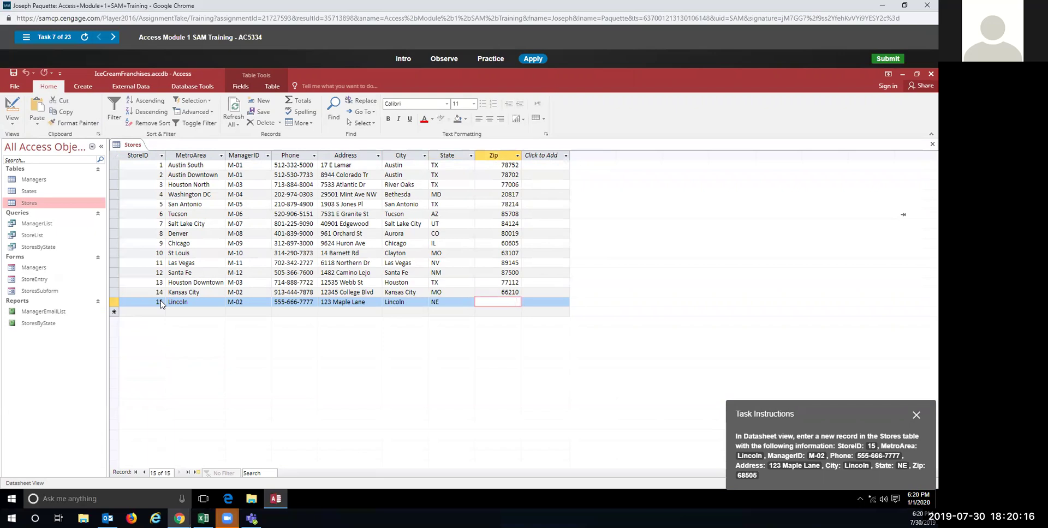
{"action": "type", "text": "8505"}
{"action": "key", "text": "Tab"}
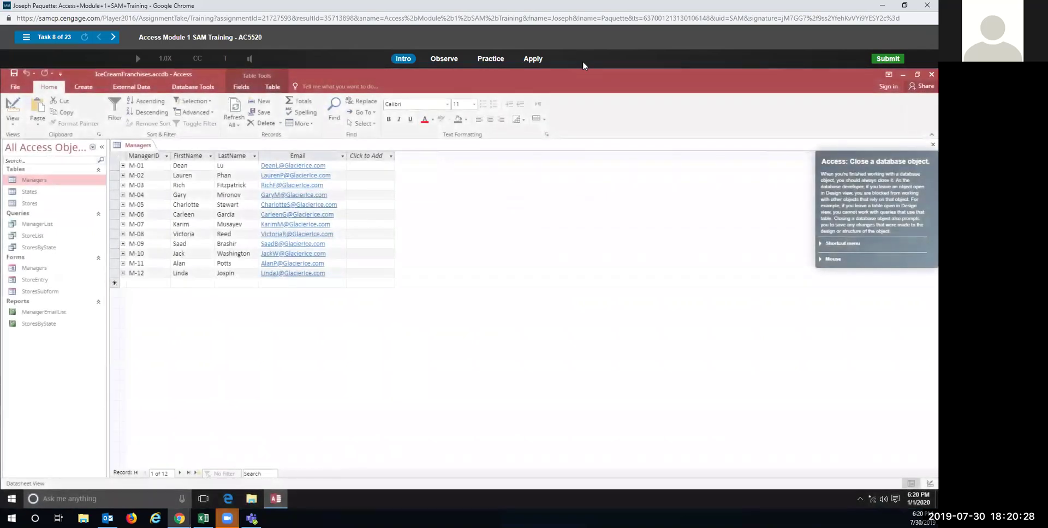
Step: Practice closing the Managers table from its tab's shortcut menu
{"action": "left_click", "coordinate": [498, 60]}
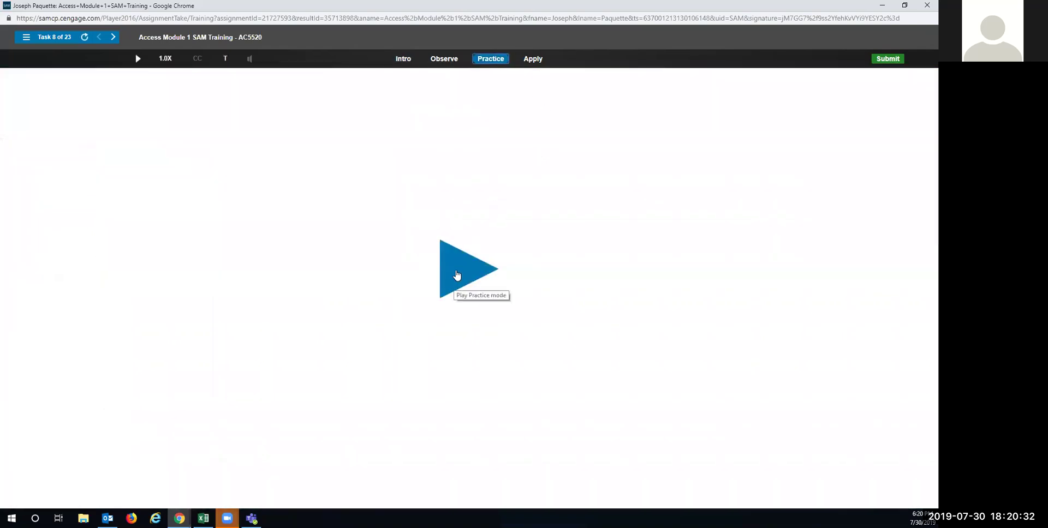
{"action": "left_click", "coordinate": [457, 274]}
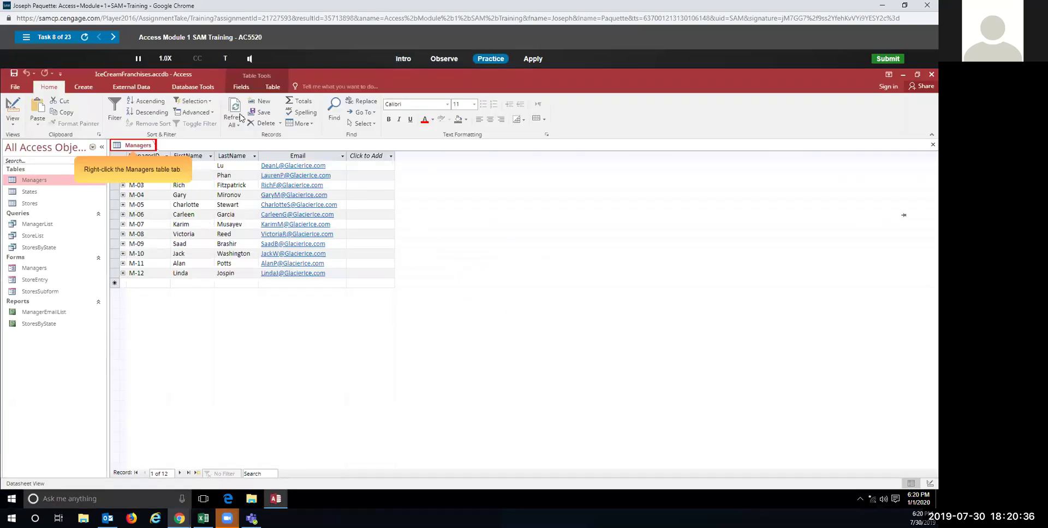
{"action": "right_click", "coordinate": [143, 146]}
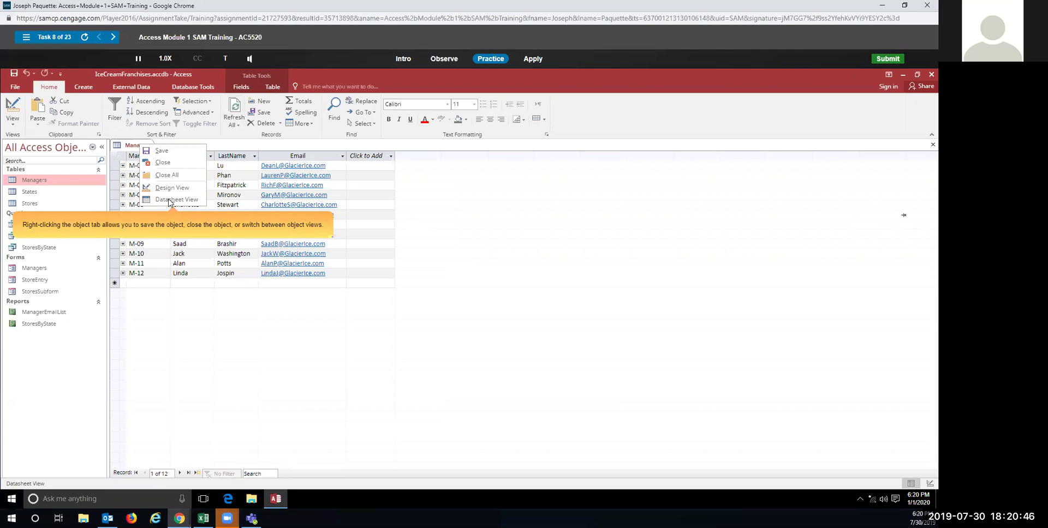
{"action": "left_click", "coordinate": [163, 163]}
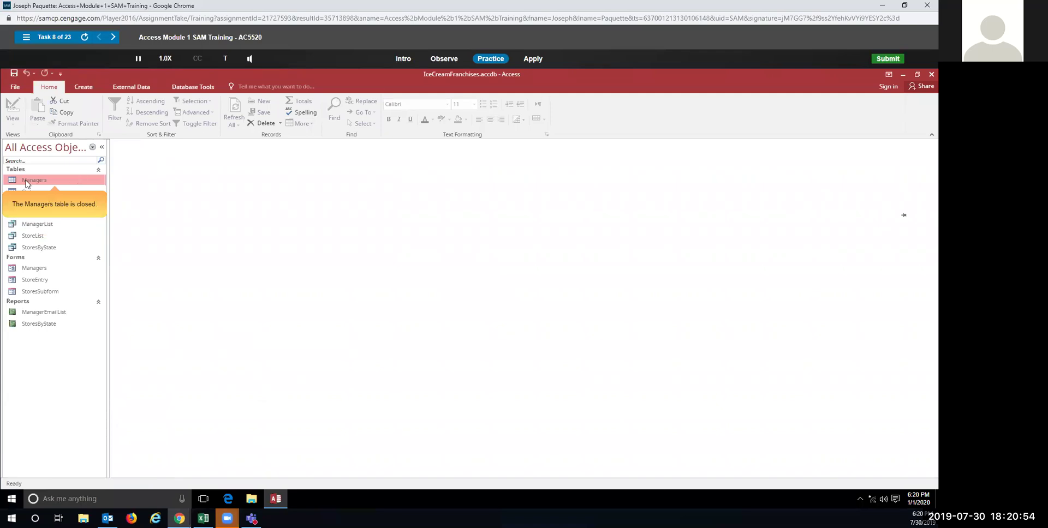
Step: Close the Managers table again from its tab's shortcut menu for the graded attempt
{"action": "left_click", "coordinate": [599, 131]}
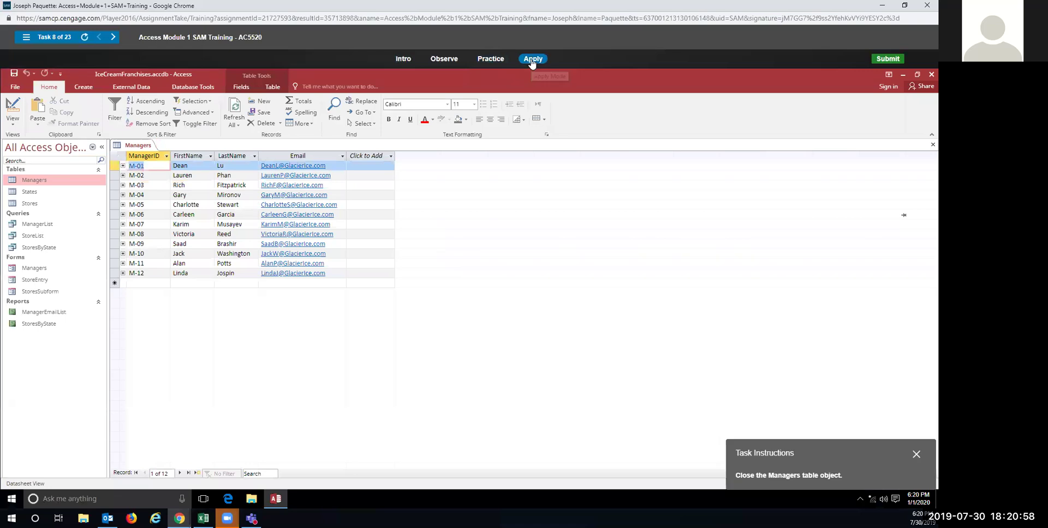
{"action": "right_click", "coordinate": [137, 145]}
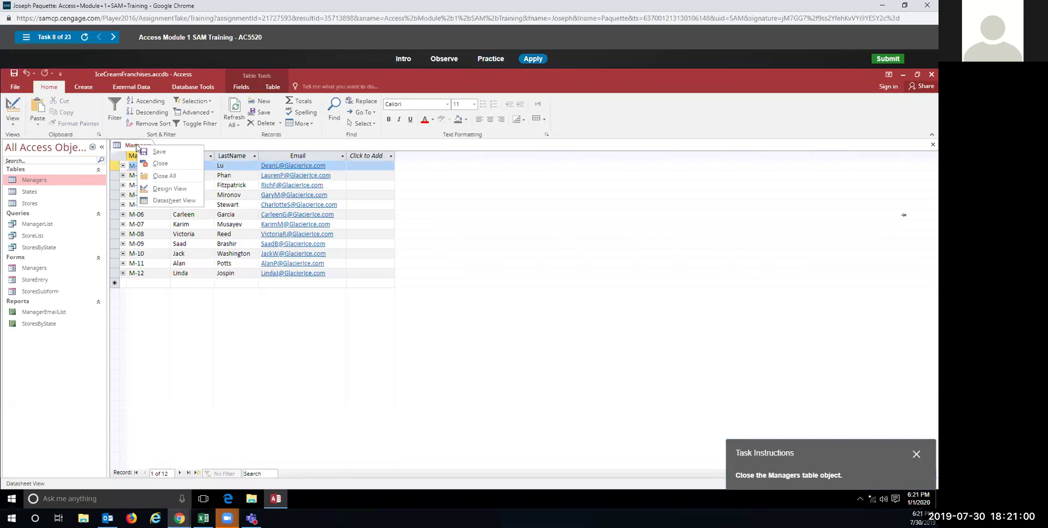
{"action": "left_click", "coordinate": [157, 166]}
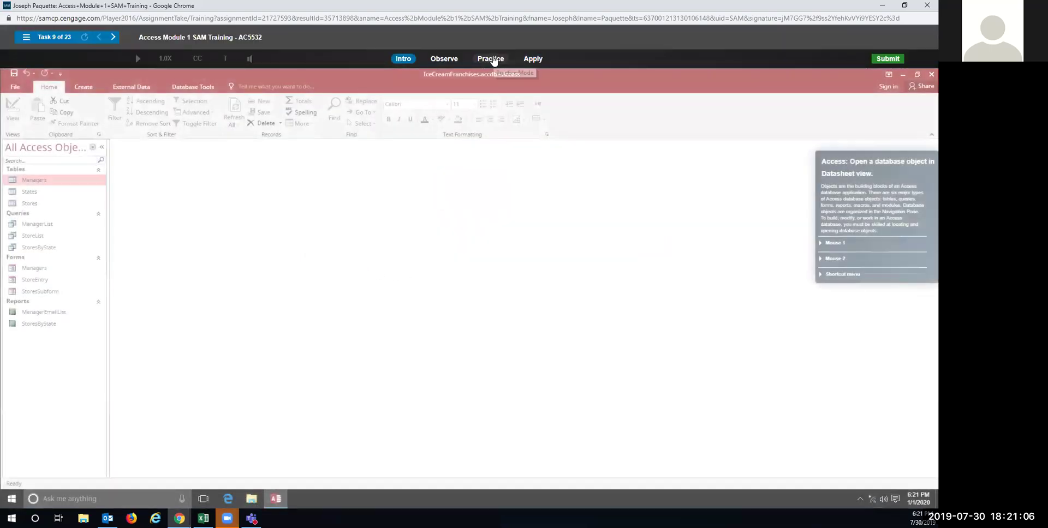
{"action": "left_click", "coordinate": [491, 58]}
Step: Open the StoreEntry form from the Navigation Pane, first in practice and then for the graded attempt
{"action": "left_click", "coordinate": [444, 285]}
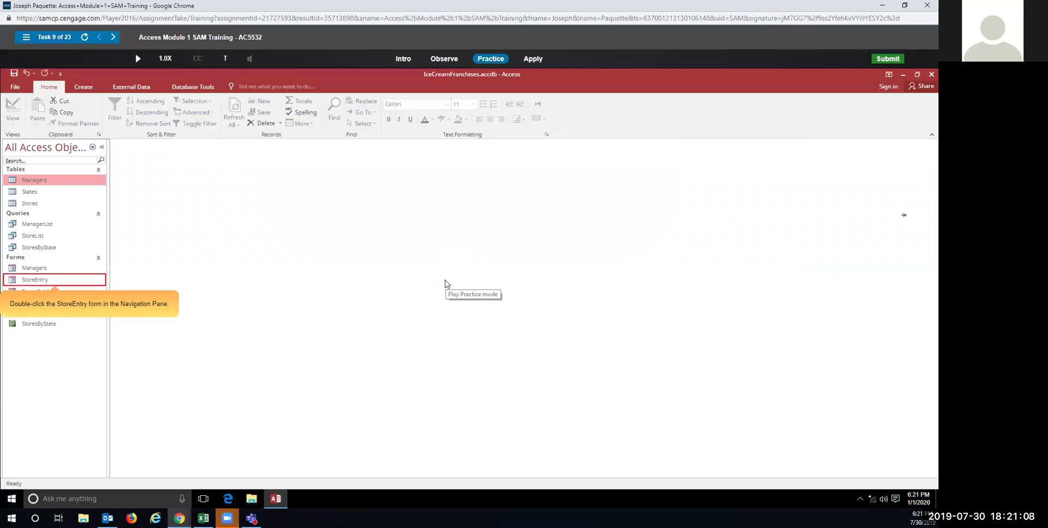
{"action": "double_click", "coordinate": [34, 282]}
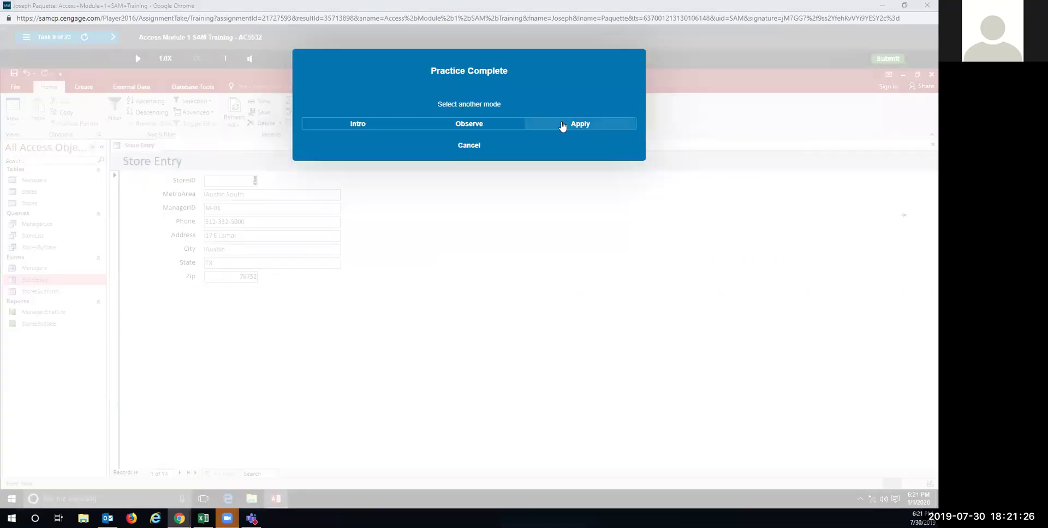
{"action": "left_click", "coordinate": [563, 126]}
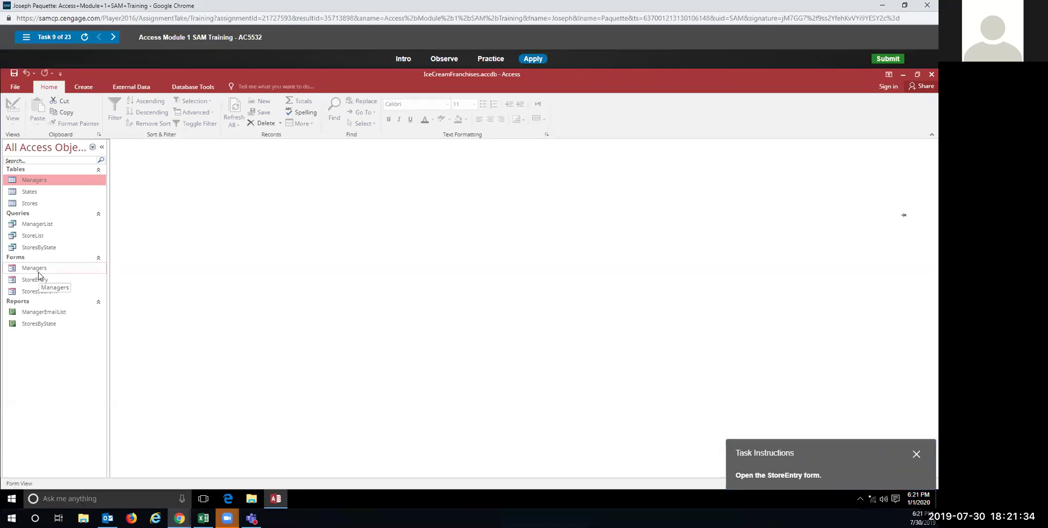
{"action": "double_click", "coordinate": [36, 280]}
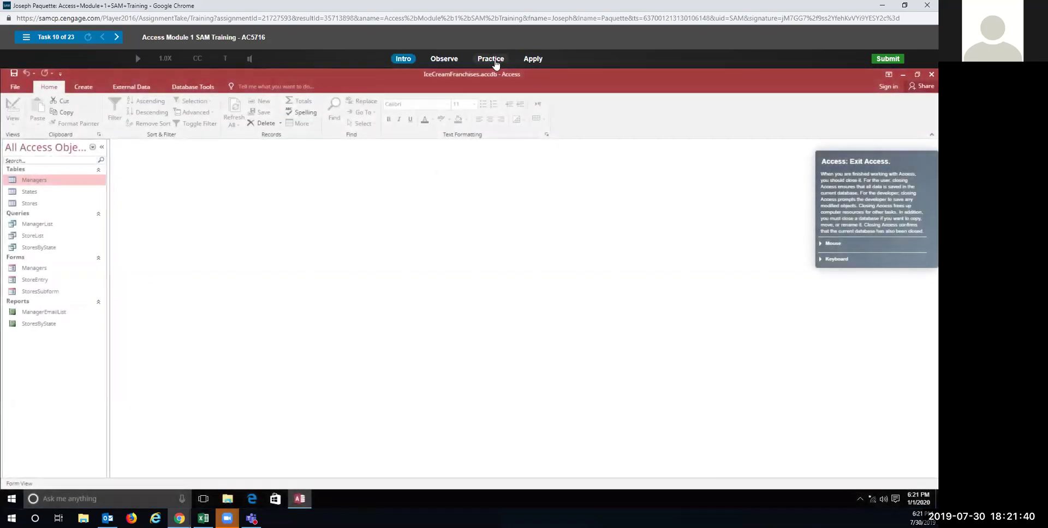
Step: Exit Access with the window's Close button, first in practice and then in the graded attempt
{"action": "left_click", "coordinate": [491, 59]}
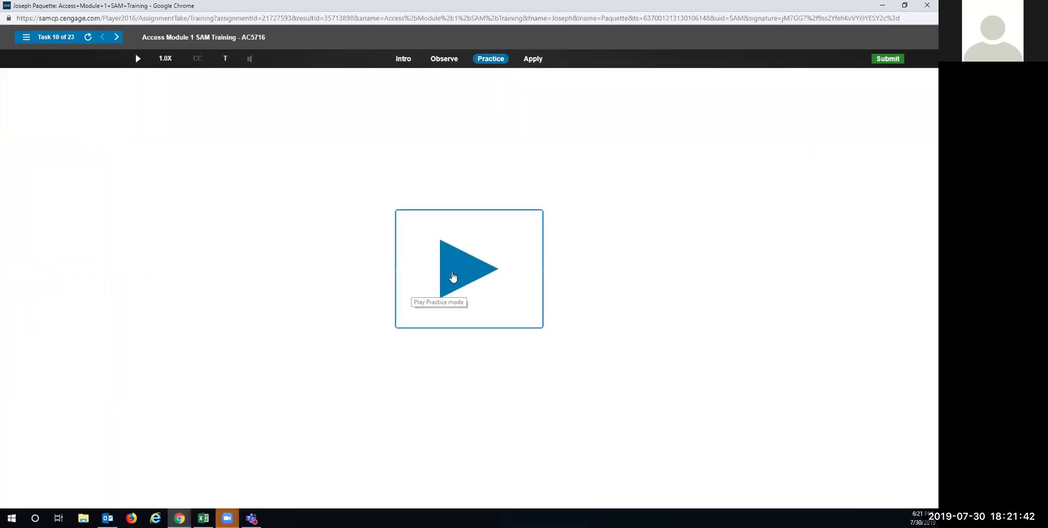
{"action": "left_click", "coordinate": [453, 277]}
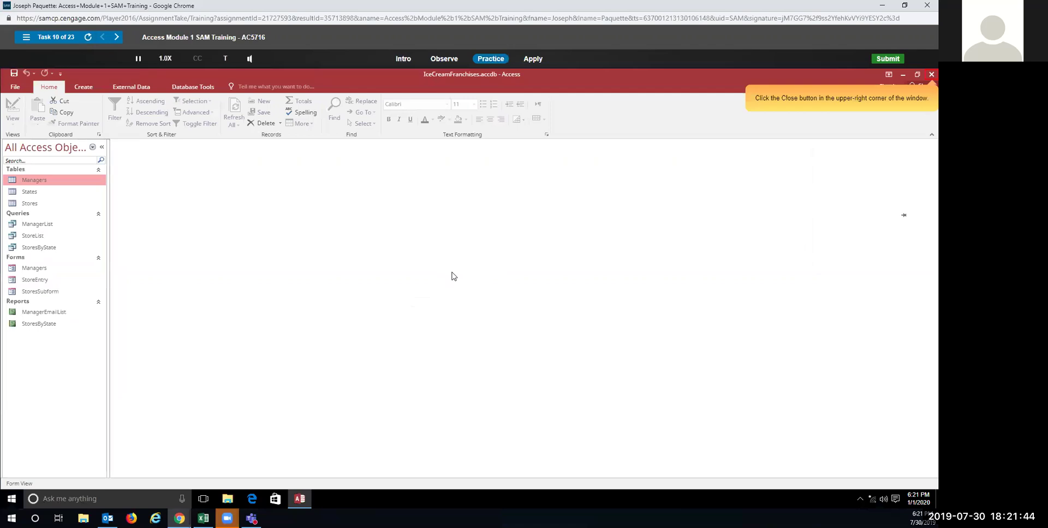
{"action": "left_click", "coordinate": [926, 75]}
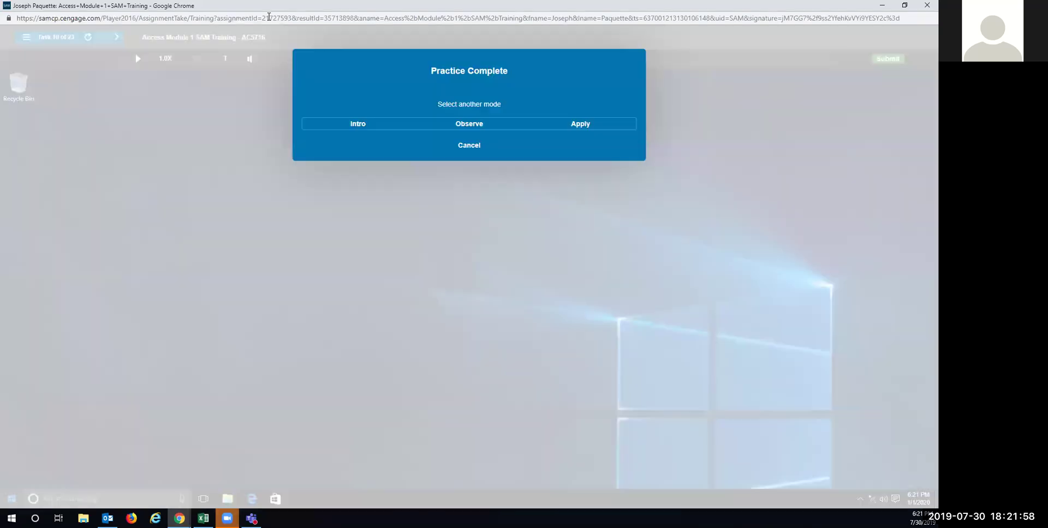
{"action": "left_click", "coordinate": [591, 126]}
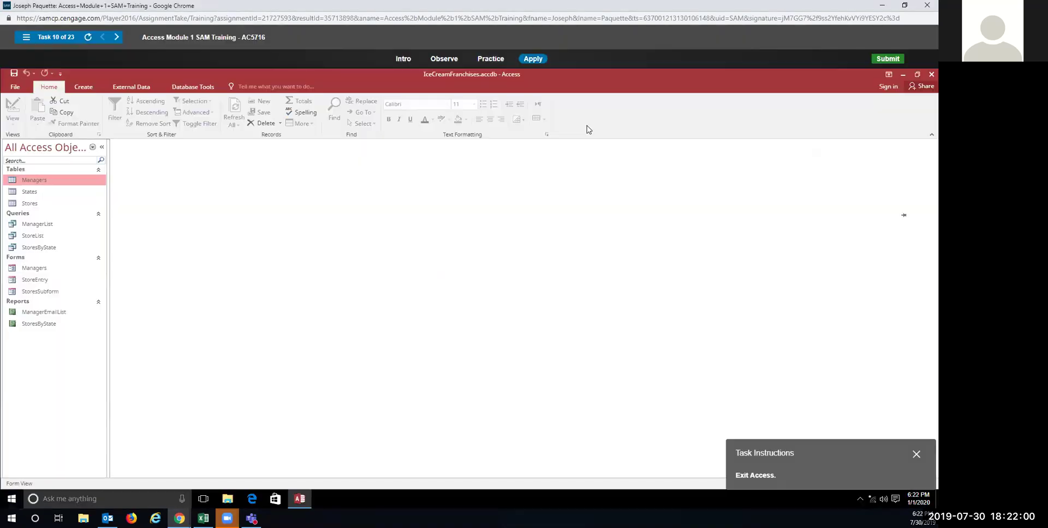
{"action": "left_click", "coordinate": [930, 74]}
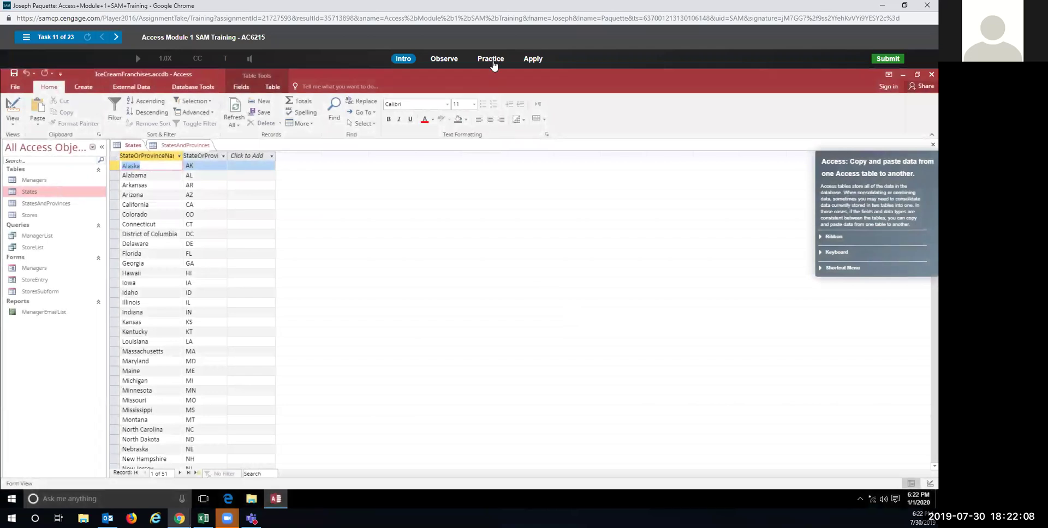
Step: In practice mode, select all 51 States records and copy them to the Clipboard
{"action": "left_click", "coordinate": [490, 60]}
{"action": "left_click", "coordinate": [468, 275]}
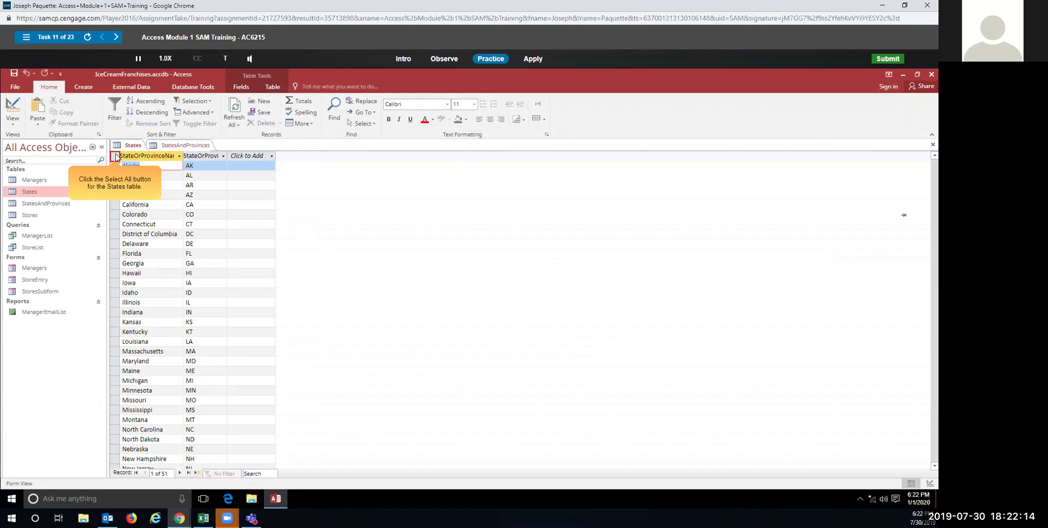
{"action": "left_click", "coordinate": [115, 158]}
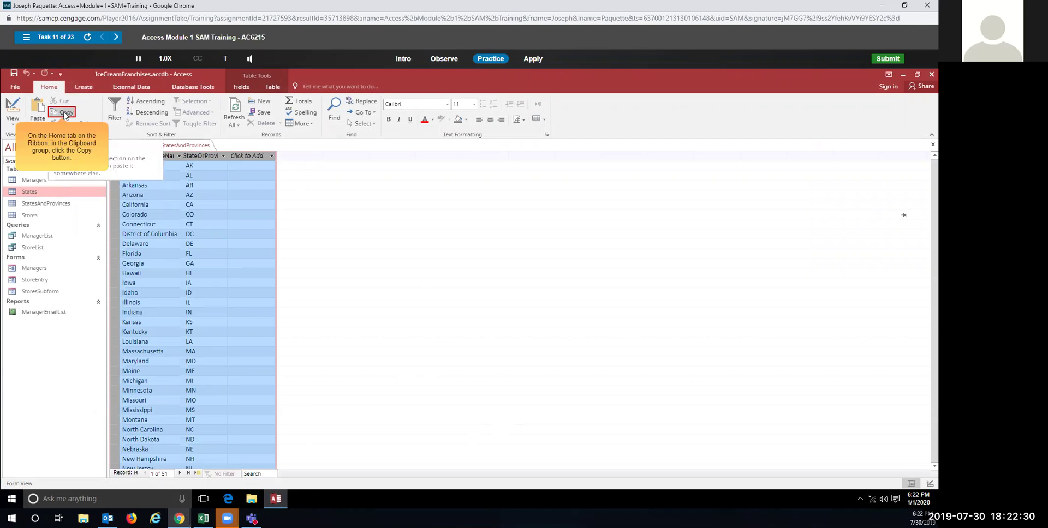
{"action": "left_click", "coordinate": [65, 113]}
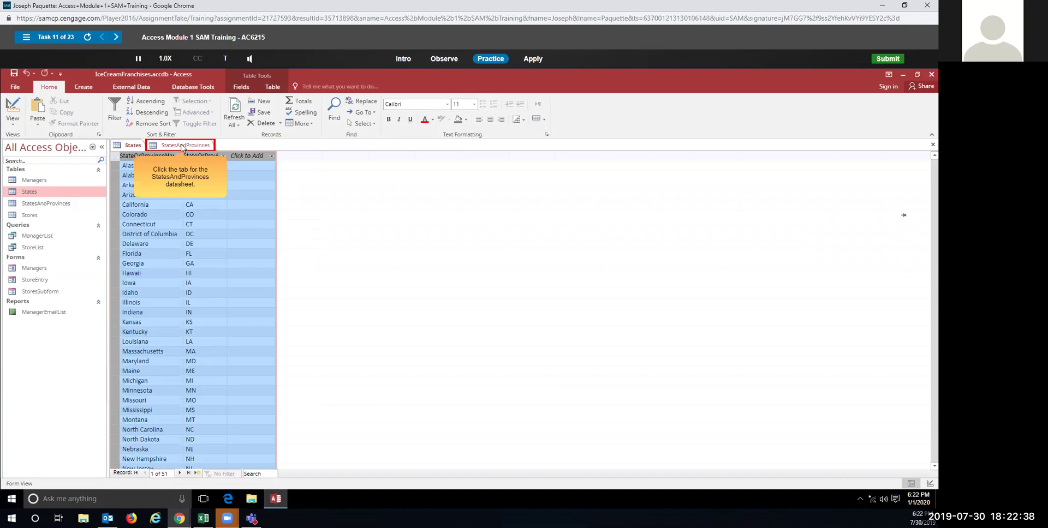
Step: Paste the 51 copied state records into StatesAndProvinces' new record row and confirm the paste
{"action": "left_click", "coordinate": [182, 146]}
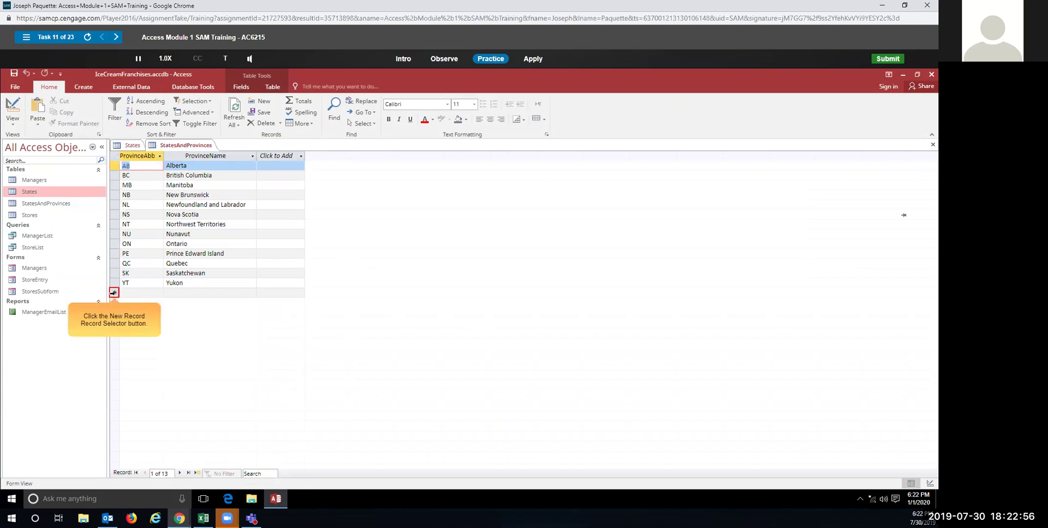
{"action": "left_click", "coordinate": [114, 293]}
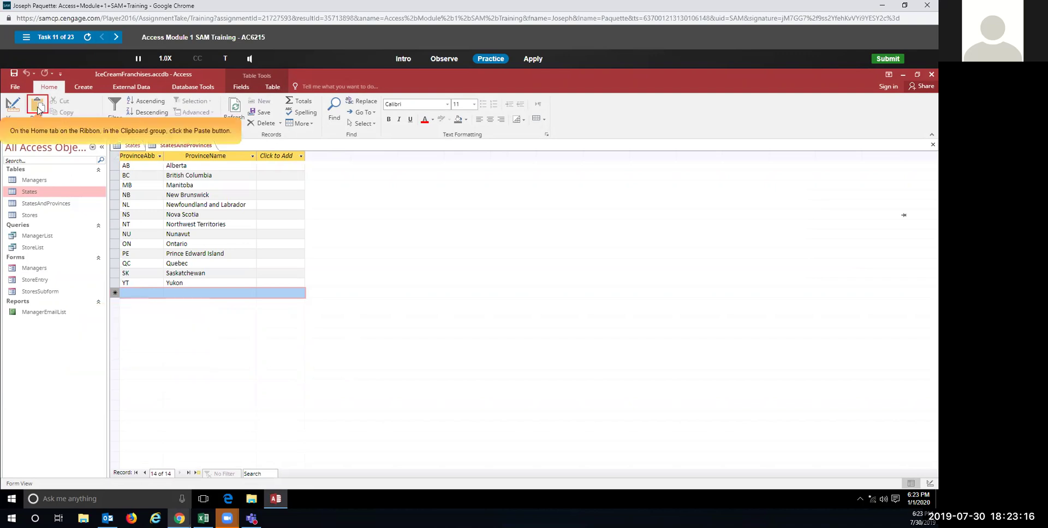
{"action": "left_click", "coordinate": [37, 109]}
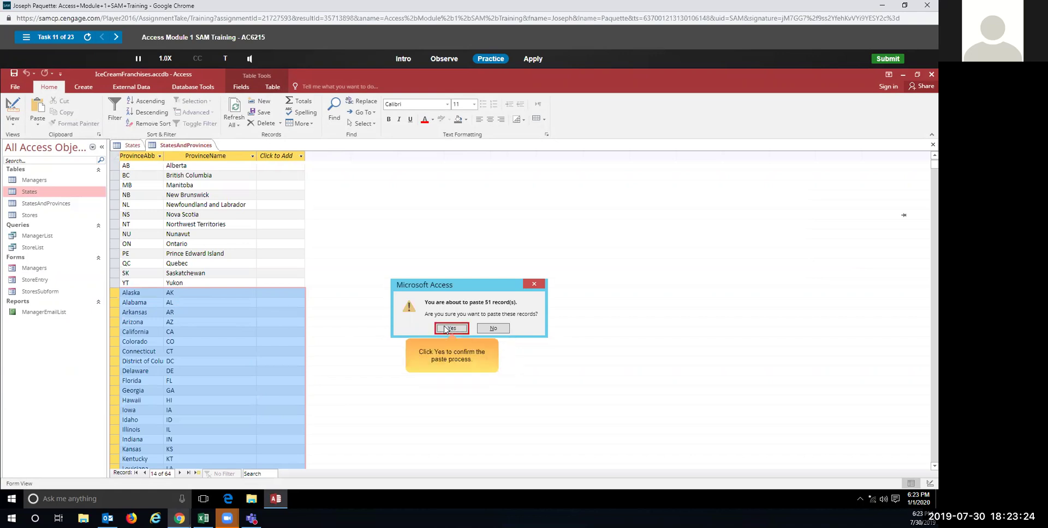
{"action": "left_click", "coordinate": [446, 328]}
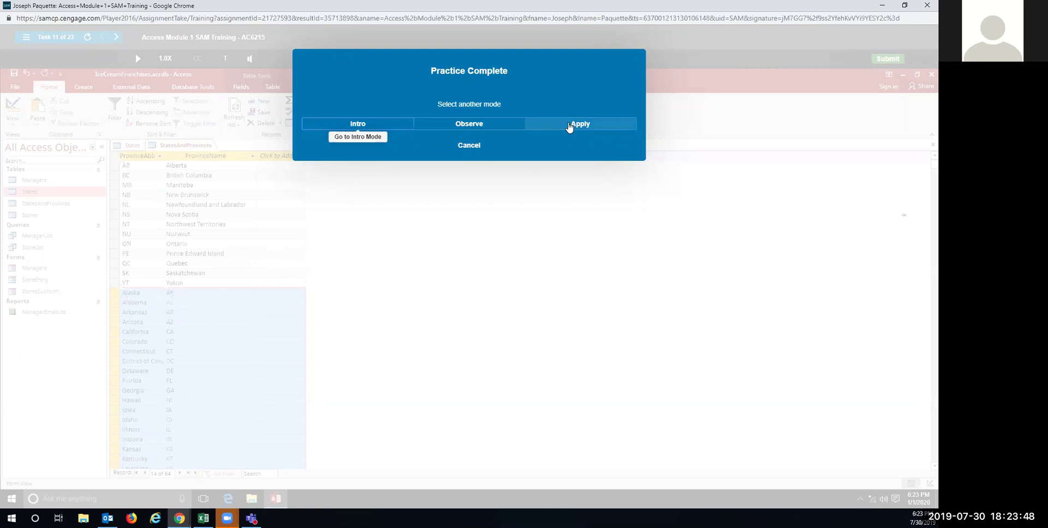
Step: In the graded attempt, copy all States records and paste them after Yukon in StatesAndProvinces
{"action": "left_click", "coordinate": [568, 126]}
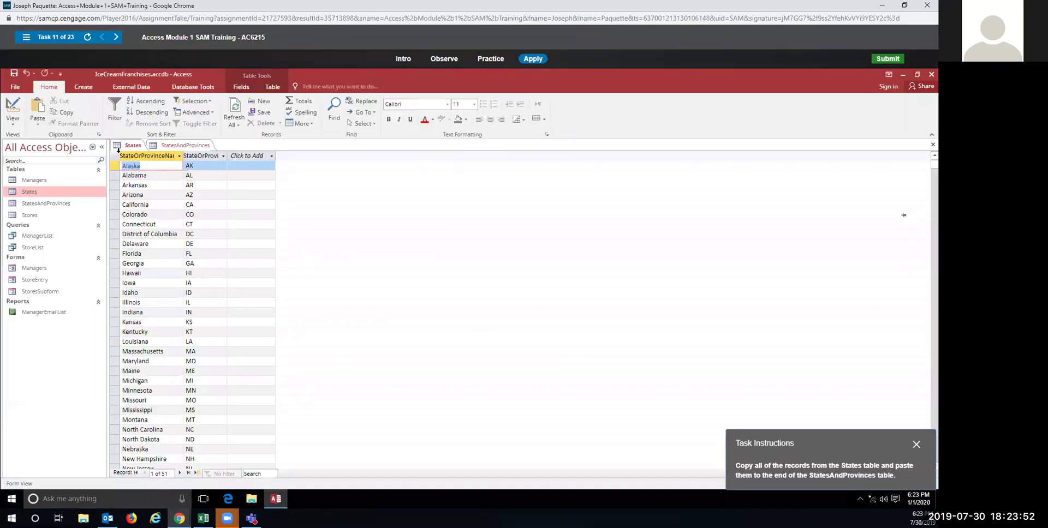
{"action": "left_click", "coordinate": [115, 158]}
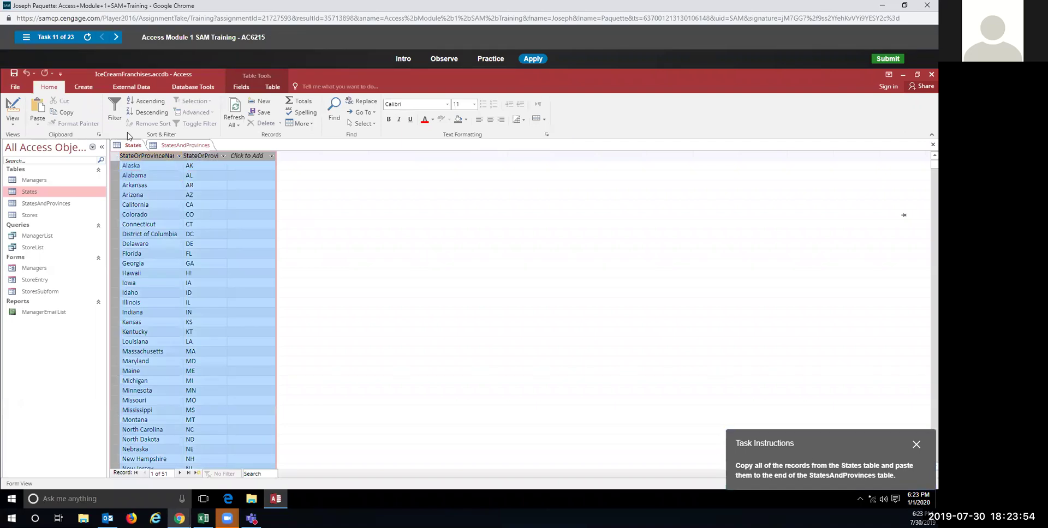
{"action": "left_click", "coordinate": [63, 112]}
{"action": "left_click", "coordinate": [180, 145]}
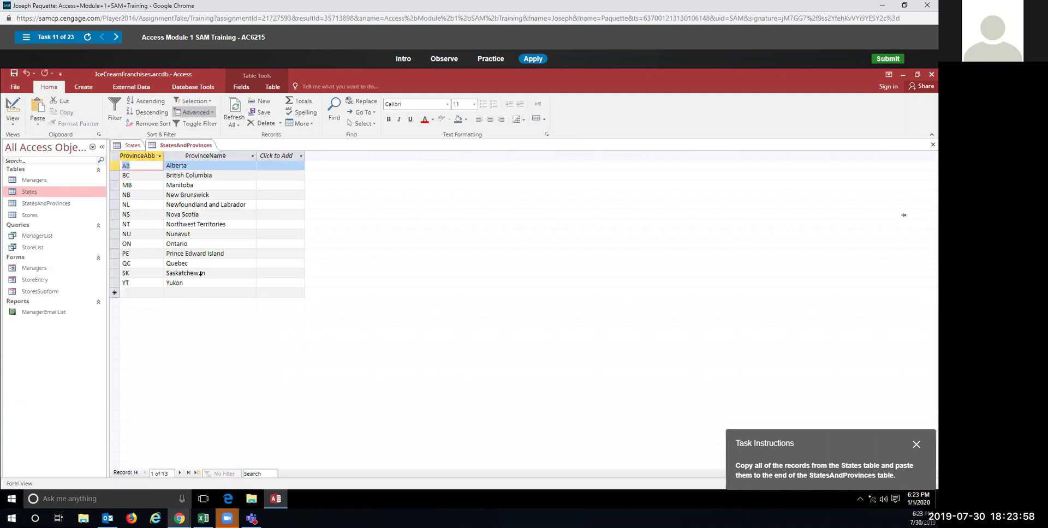
{"action": "left_click", "coordinate": [113, 292]}
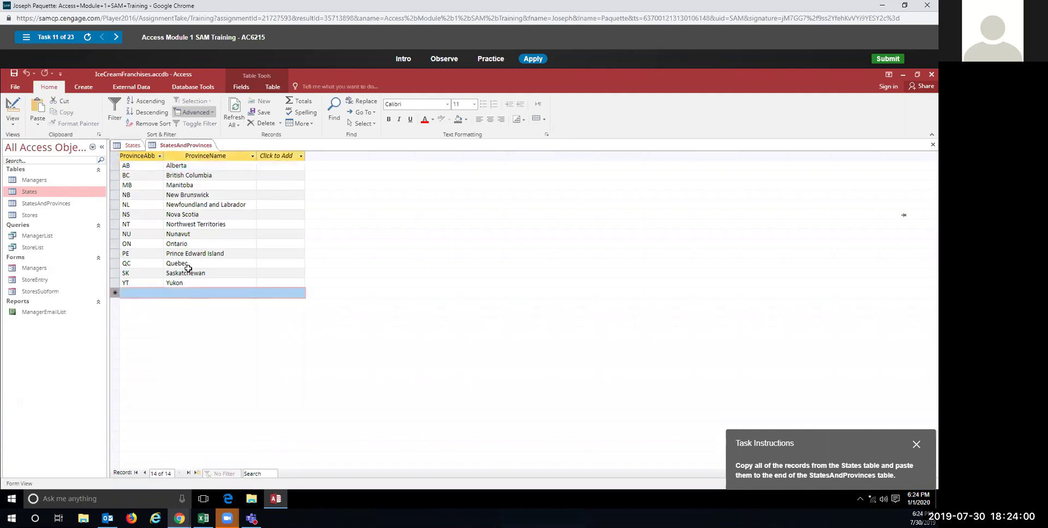
{"action": "left_click", "coordinate": [41, 119]}
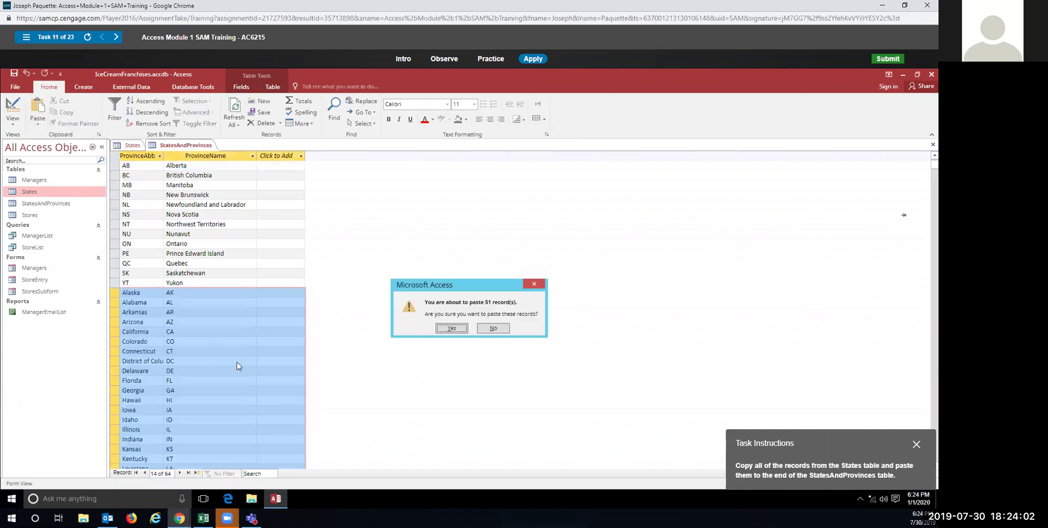
{"action": "left_click", "coordinate": [451, 329]}
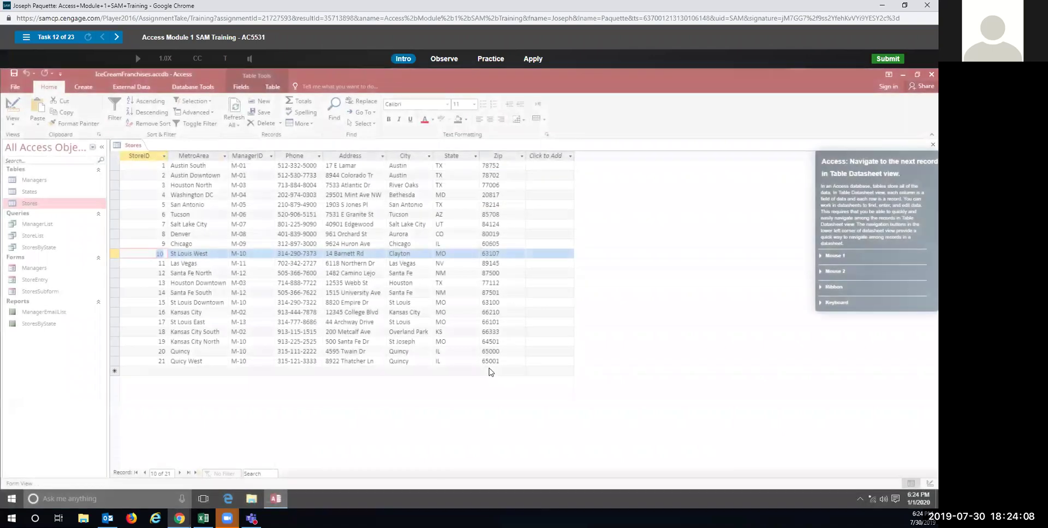
Step: Advance the Stores form from St Louis West to Las Vegas, in practice and graded runs
{"action": "left_click", "coordinate": [495, 59]}
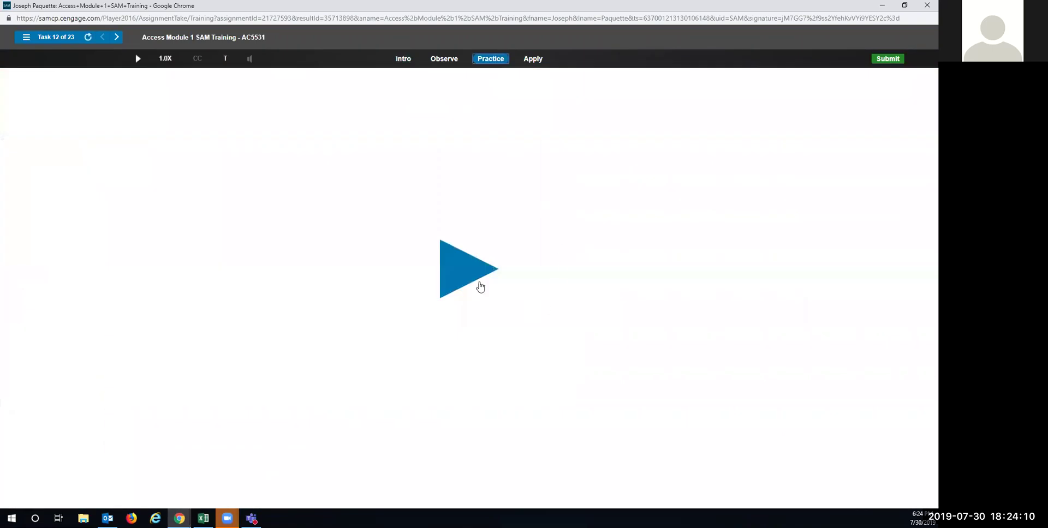
{"action": "left_click", "coordinate": [471, 280]}
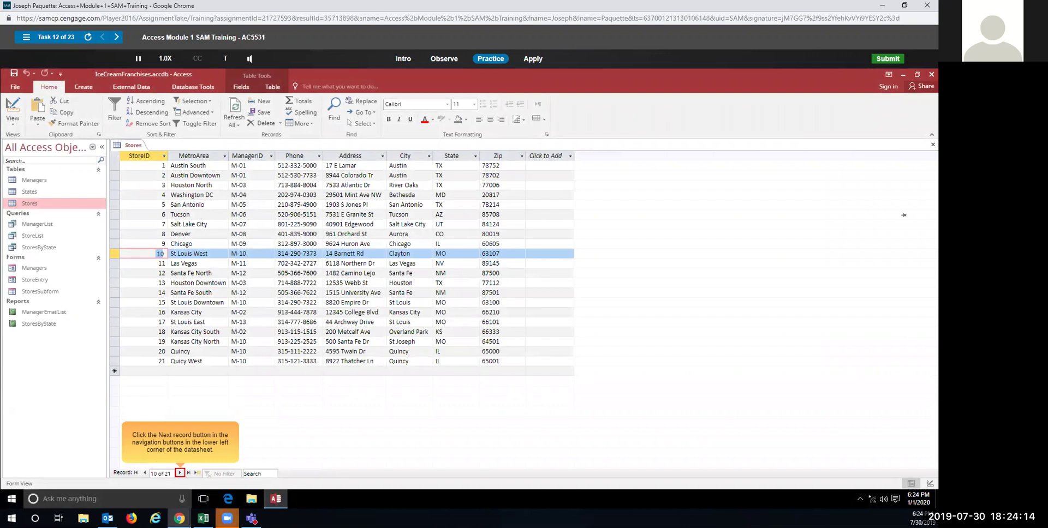
{"action": "mouse_move", "coordinate": [228, 519]}
{"action": "left_click", "coordinate": [180, 473]}
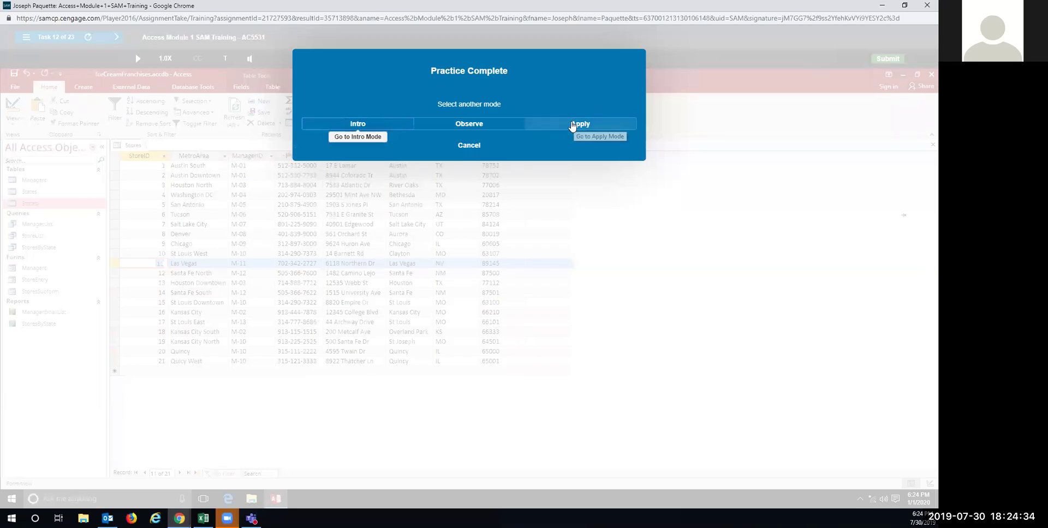
{"action": "left_click", "coordinate": [573, 125]}
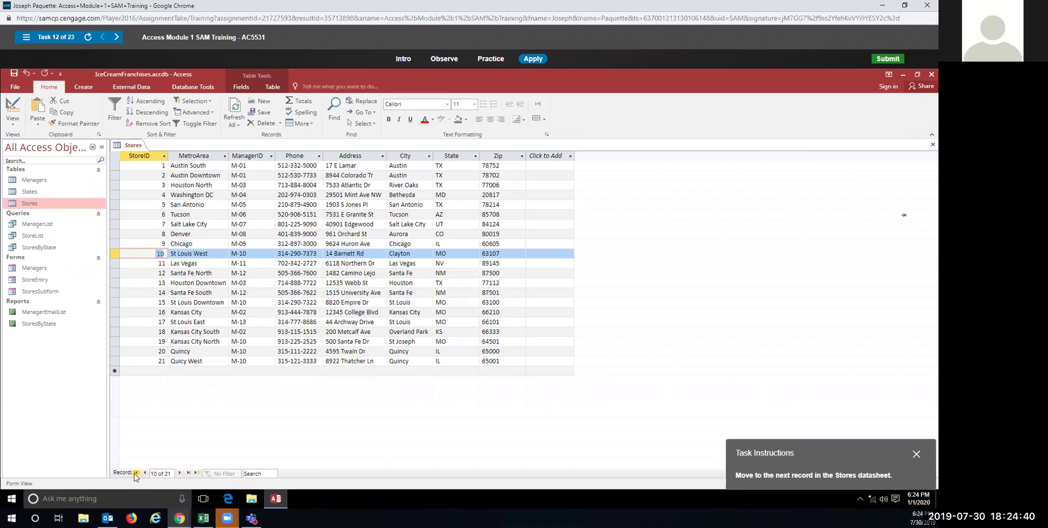
{"action": "left_click", "coordinate": [181, 474]}
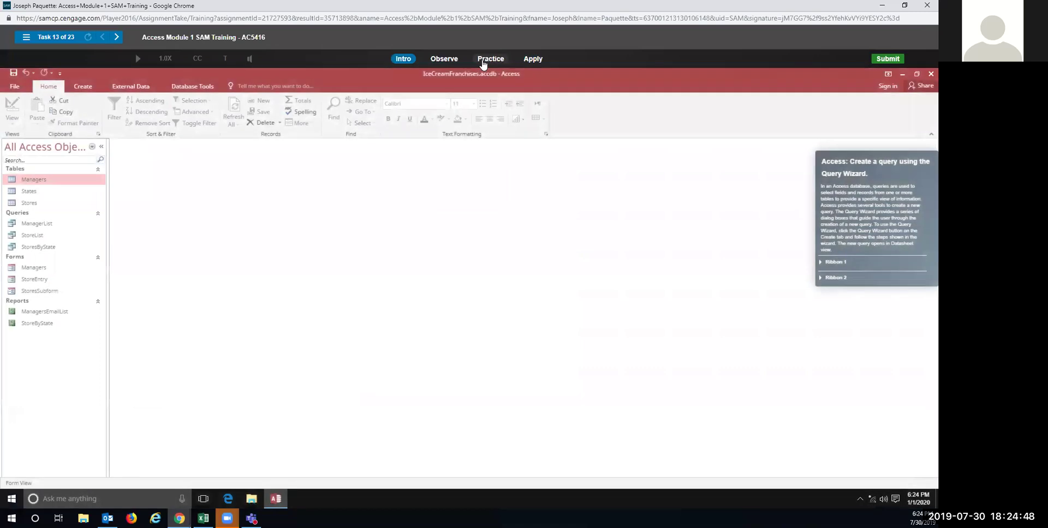
Step: Start the query practice and launch the Simple Query Wizard from Create > Query Wizard
{"action": "left_click", "coordinate": [486, 58]}
{"action": "left_click", "coordinate": [464, 275]}
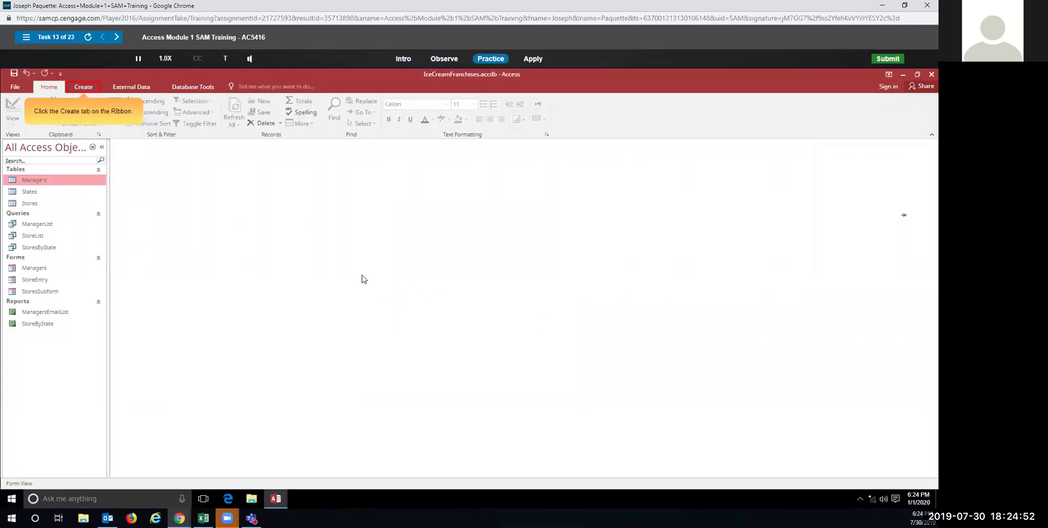
{"action": "left_click", "coordinate": [82, 90]}
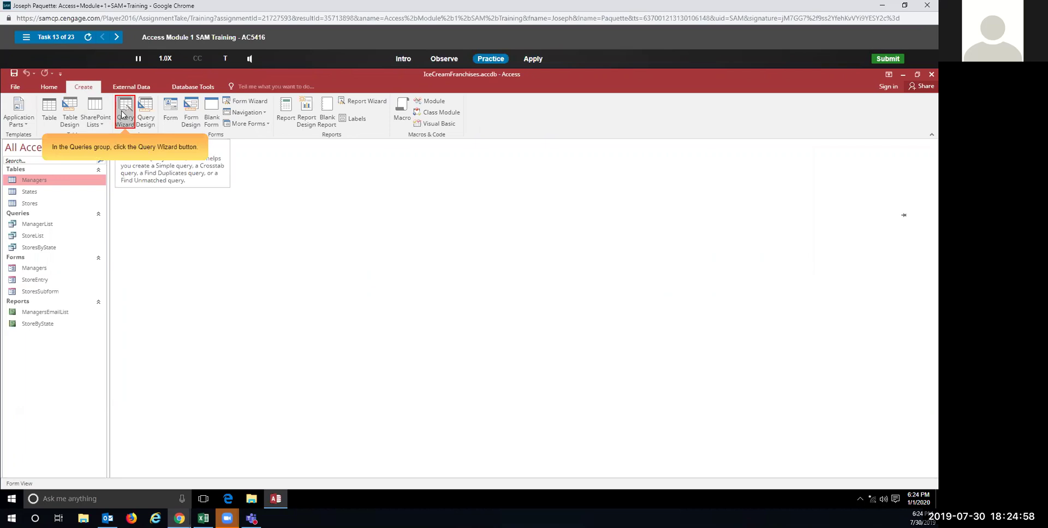
{"action": "left_click", "coordinate": [122, 115]}
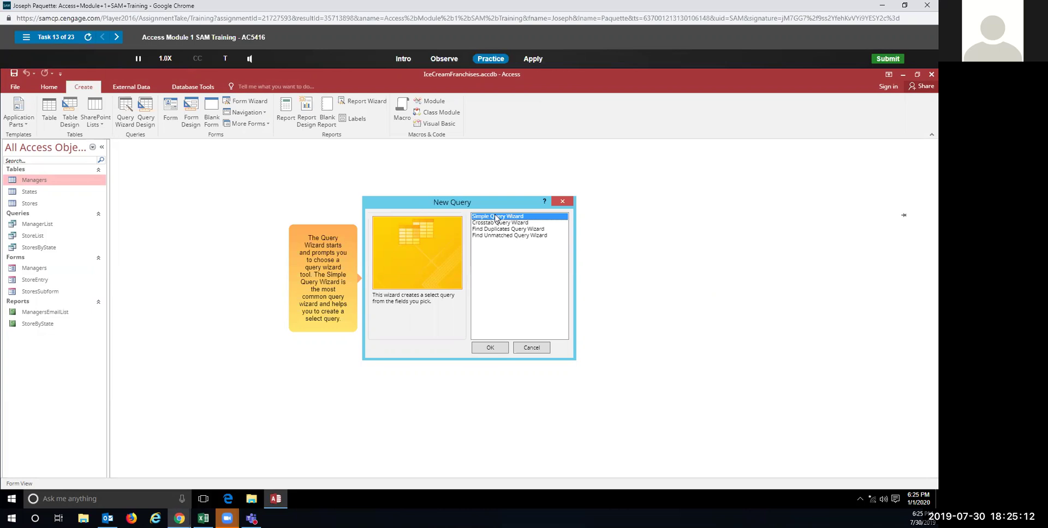
{"action": "left_click", "coordinate": [488, 350]}
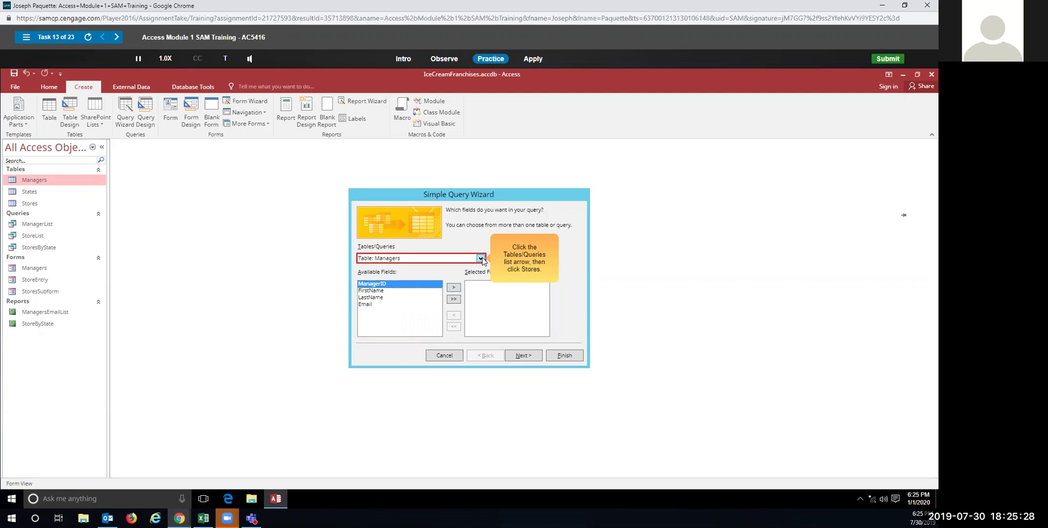
Step: Base the wizard on Table: Stores and add MetroArea, City and State to Selected Fields
{"action": "left_click", "coordinate": [480, 259]}
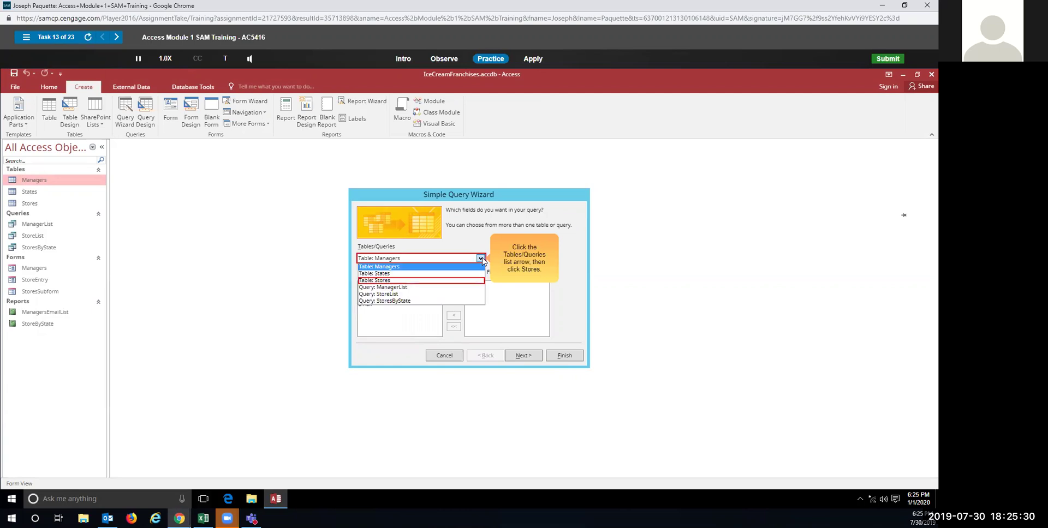
{"action": "left_click", "coordinate": [421, 281]}
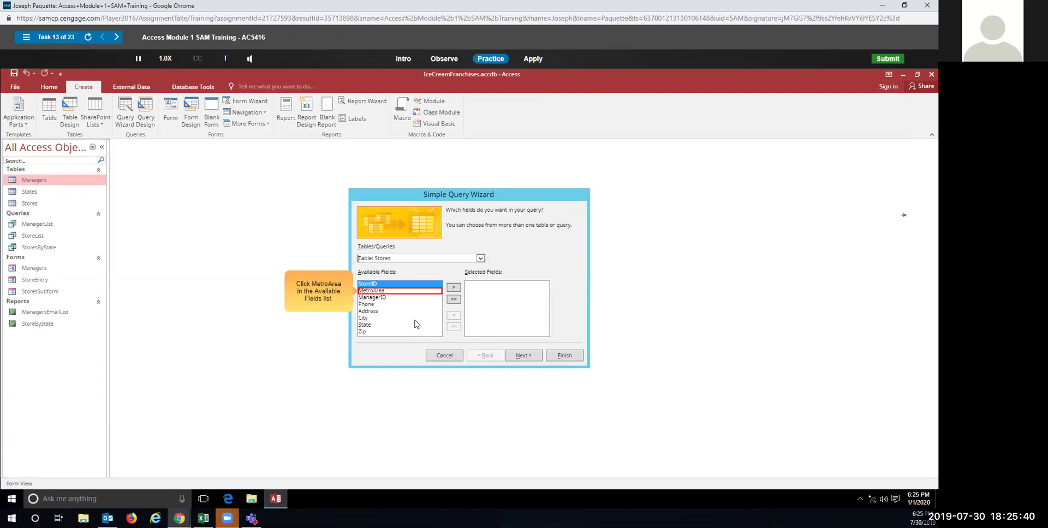
{"action": "left_click", "coordinate": [389, 292]}
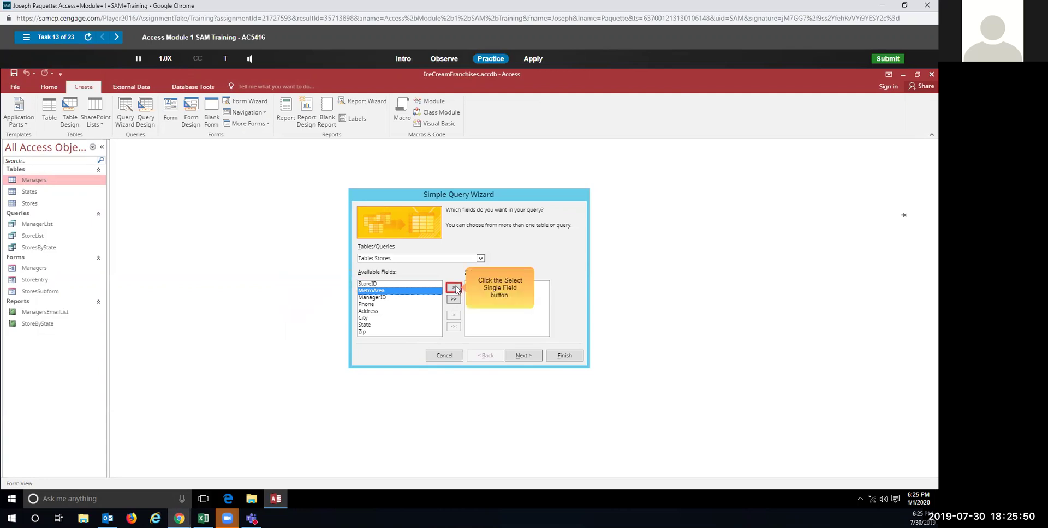
{"action": "left_click", "coordinate": [456, 288]}
{"action": "left_click", "coordinate": [394, 314]}
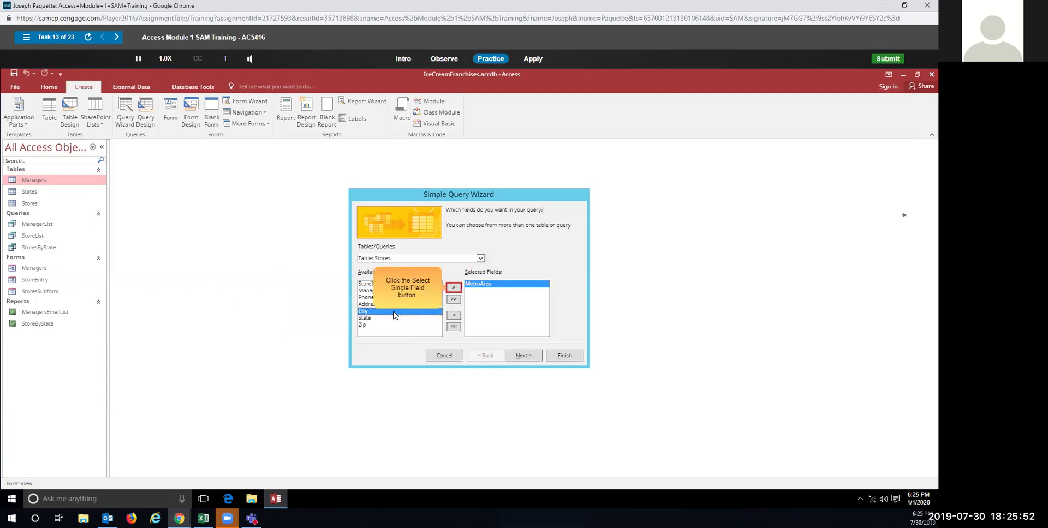
{"action": "left_click", "coordinate": [454, 288]}
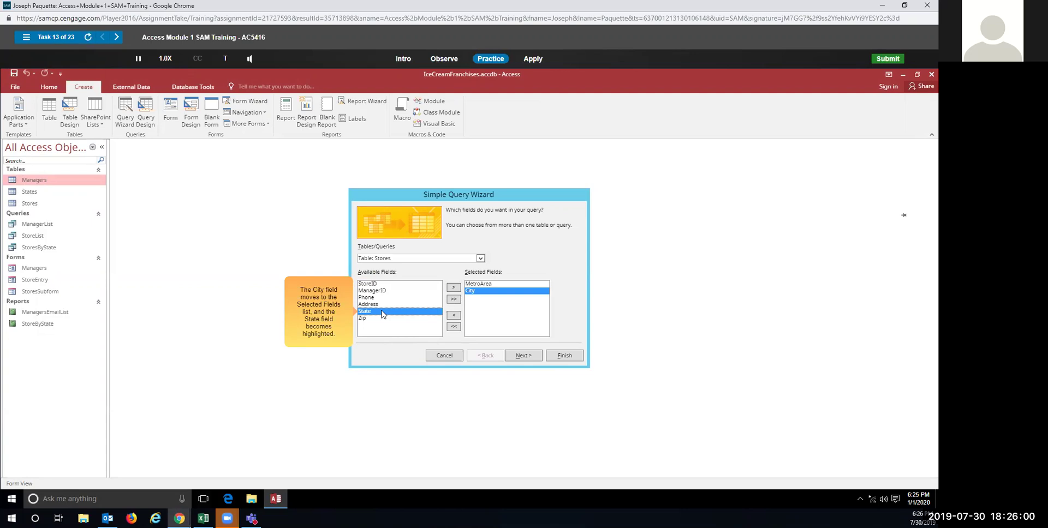
{"action": "left_click", "coordinate": [454, 288]}
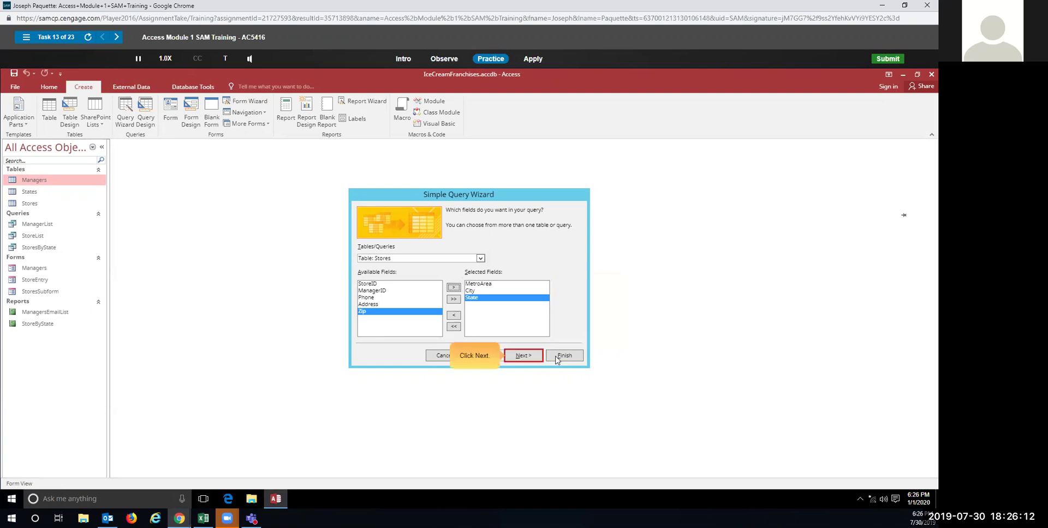
Step: Title the query StoreInfo and finish the wizard to open its results
{"action": "left_click", "coordinate": [523, 356]}
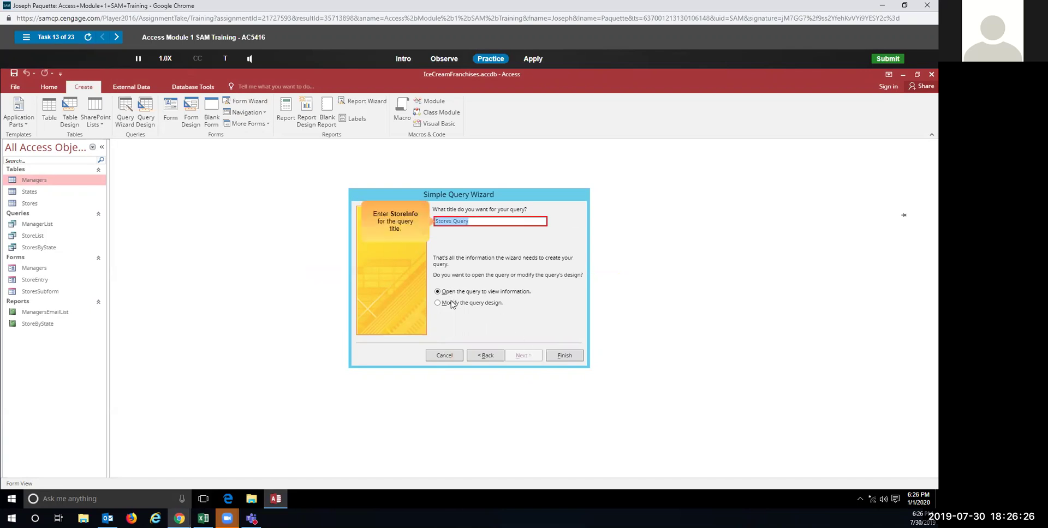
{"action": "type", "text": "StoreInfo"}
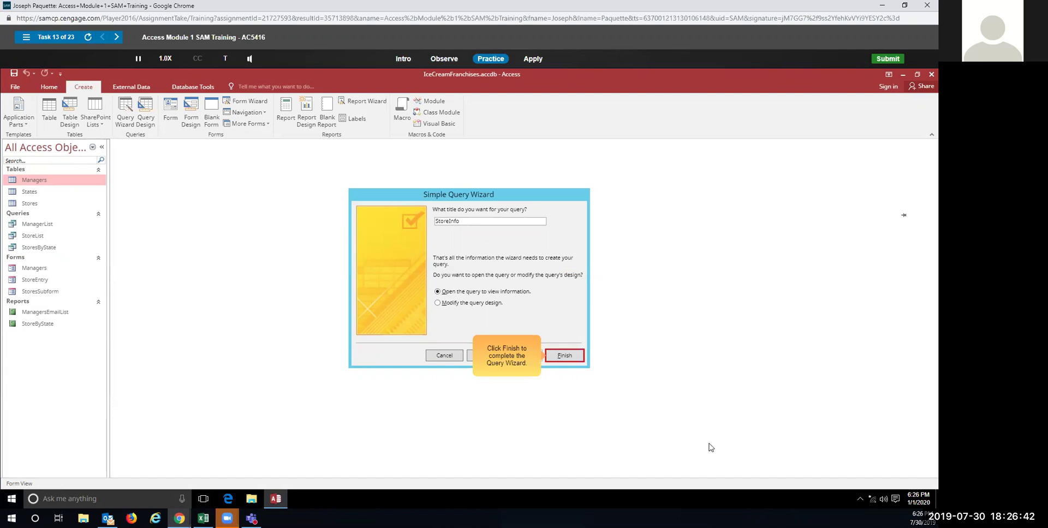
{"action": "left_click", "coordinate": [548, 356]}
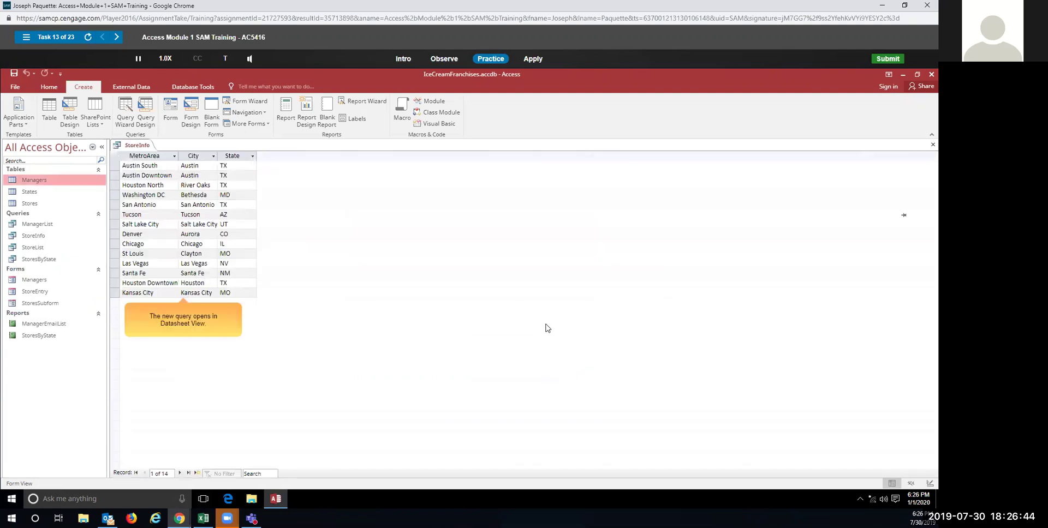
Step: Start the graded attempt and open the Simple Query Wizard from the Create tab
{"action": "left_click", "coordinate": [537, 64]}
{"action": "left_click", "coordinate": [582, 128]}
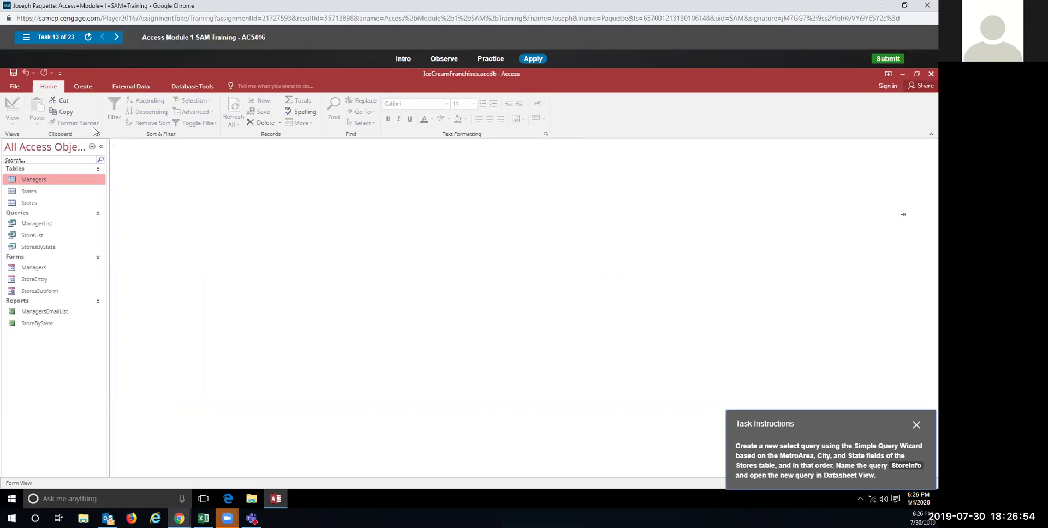
{"action": "left_click", "coordinate": [80, 88]}
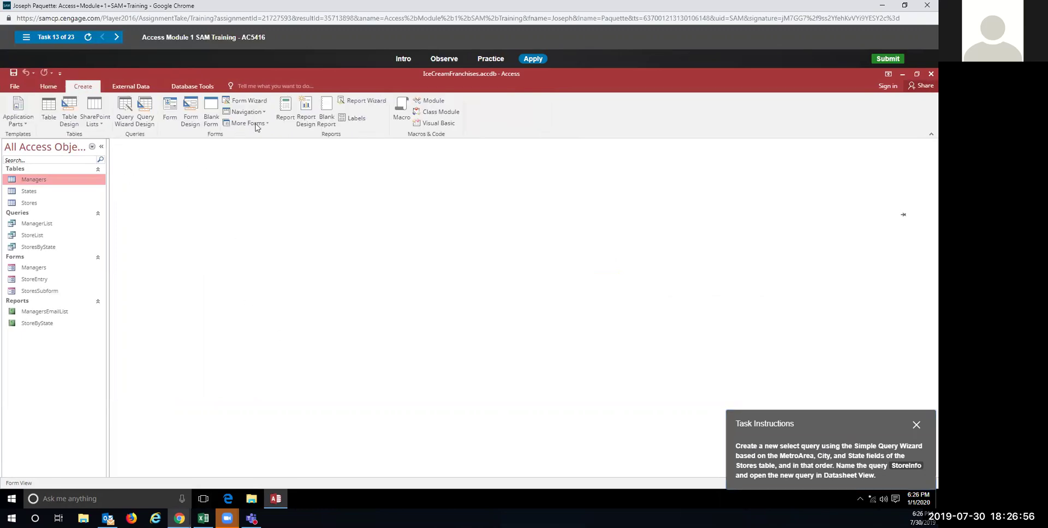
{"action": "left_click", "coordinate": [124, 107]}
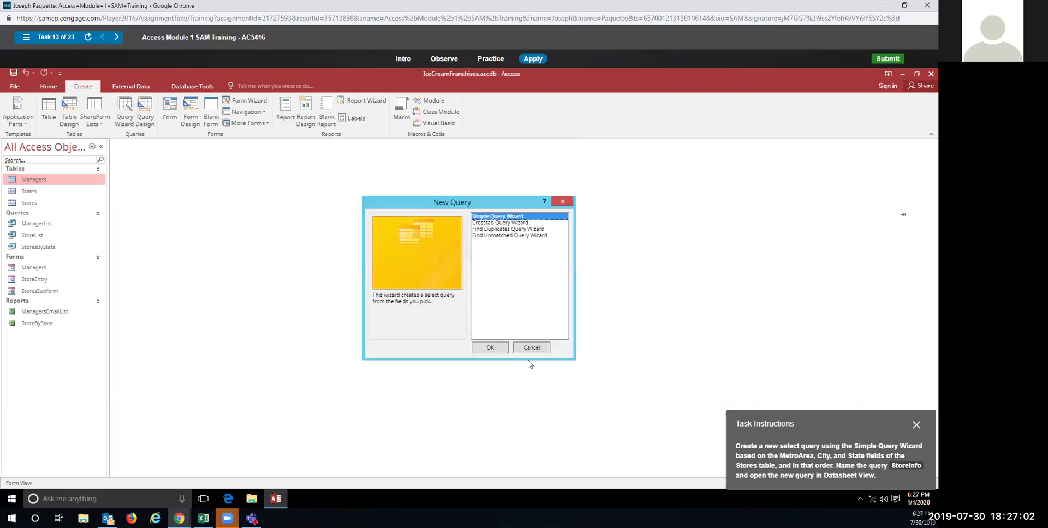
{"action": "left_click", "coordinate": [491, 349]}
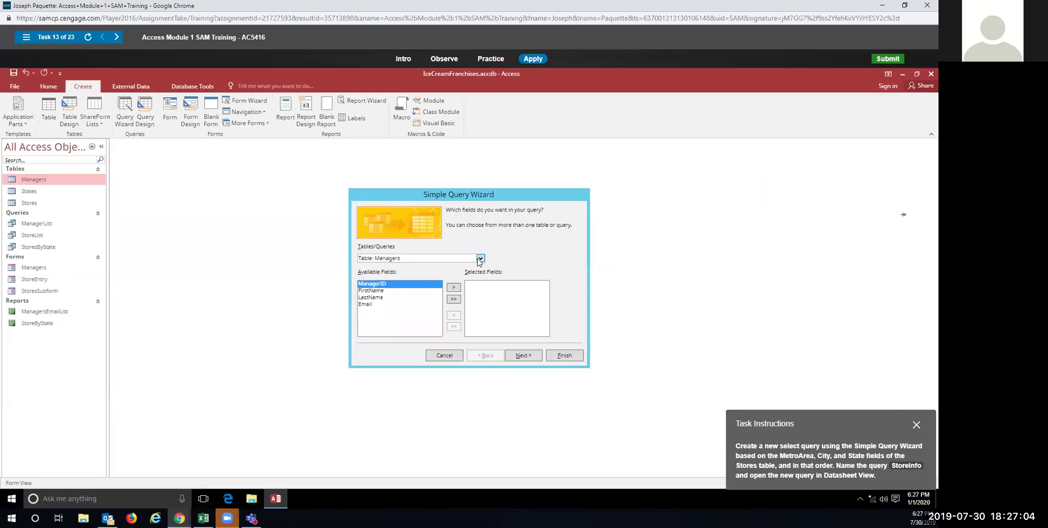
Step: Choose Table: Stores and add MetroArea, City and State to Selected Fields
{"action": "left_click", "coordinate": [481, 259]}
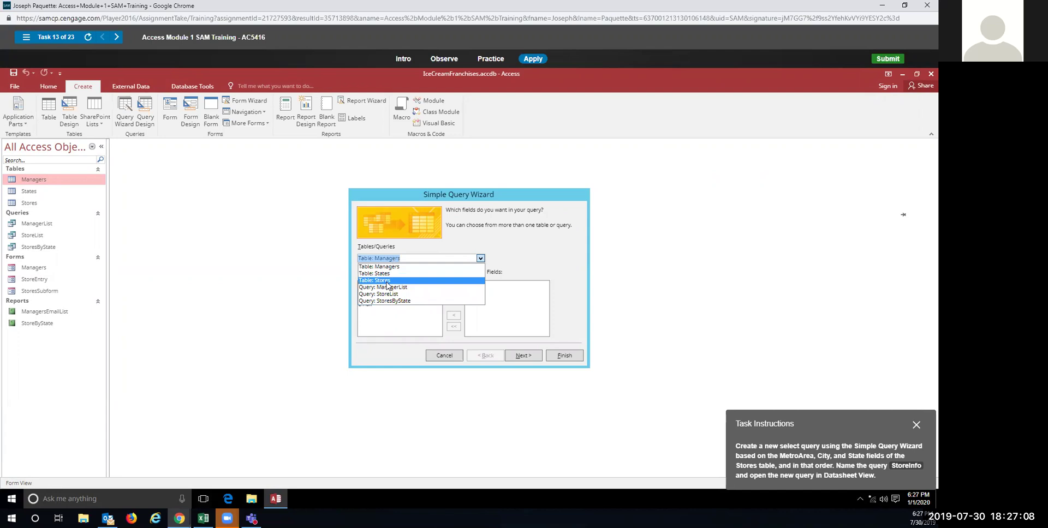
{"action": "left_click", "coordinate": [387, 280]}
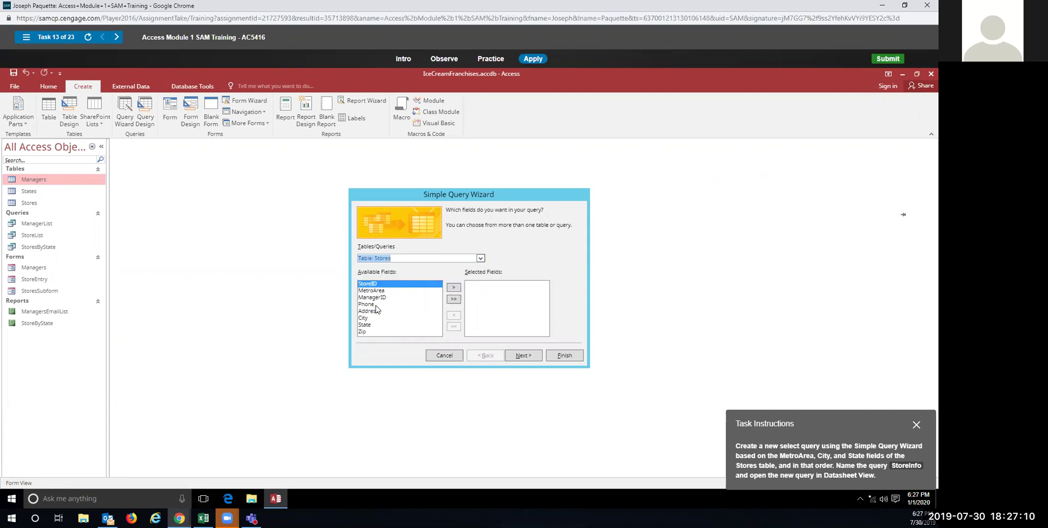
{"action": "left_click", "coordinate": [388, 291]}
{"action": "left_click", "coordinate": [453, 288]}
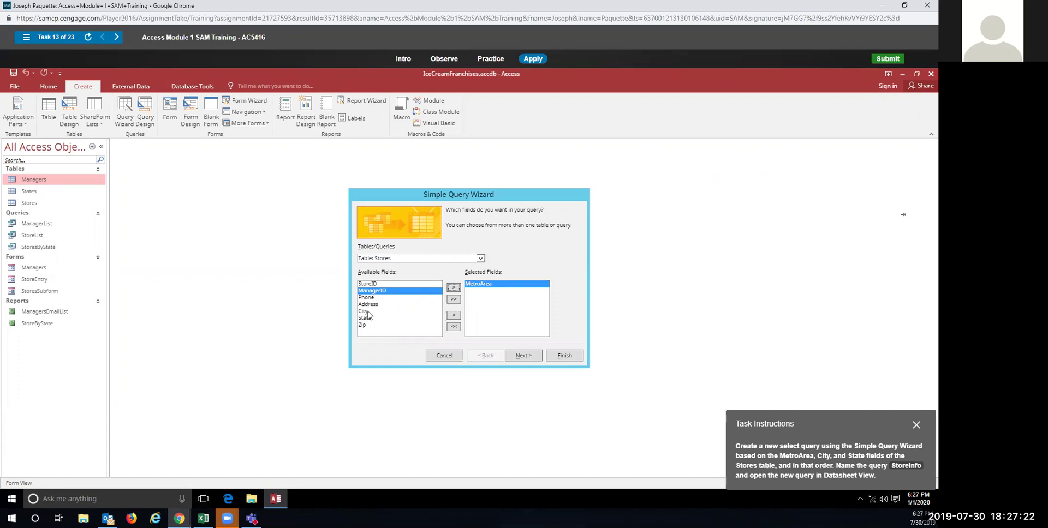
{"action": "left_click", "coordinate": [364, 311]}
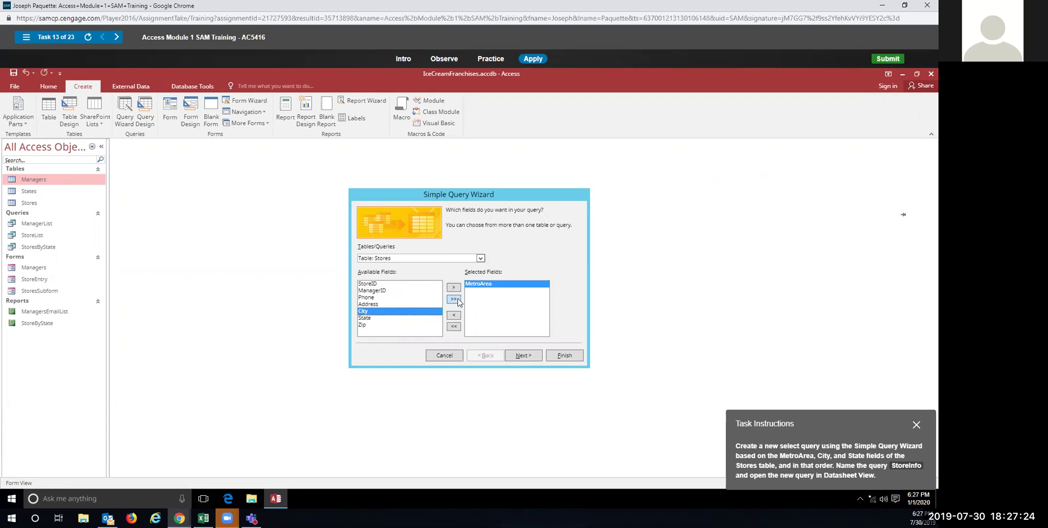
{"action": "left_click", "coordinate": [454, 287]}
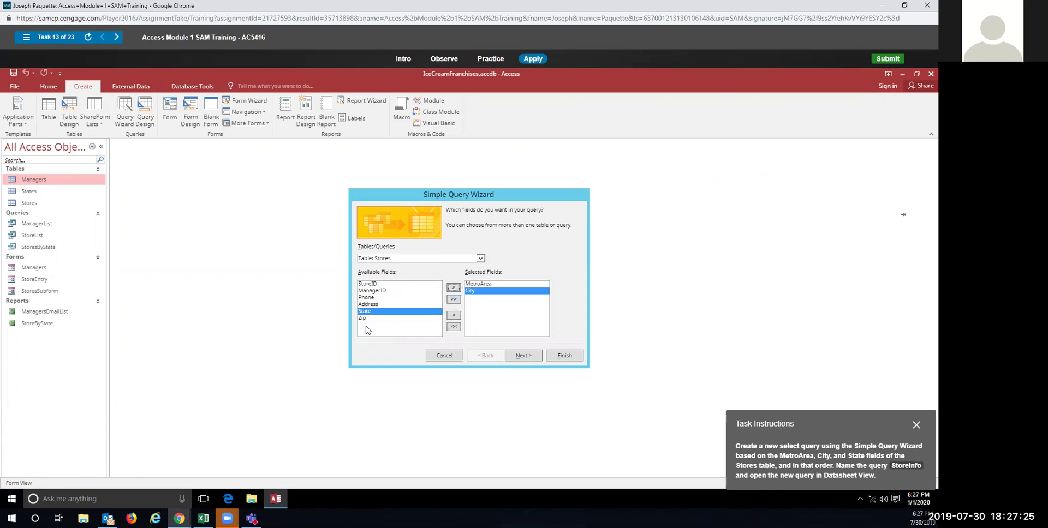
{"action": "left_click", "coordinate": [454, 288]}
Step: Title the query StoreInfo and finish the wizard
{"action": "left_click", "coordinate": [523, 356]}
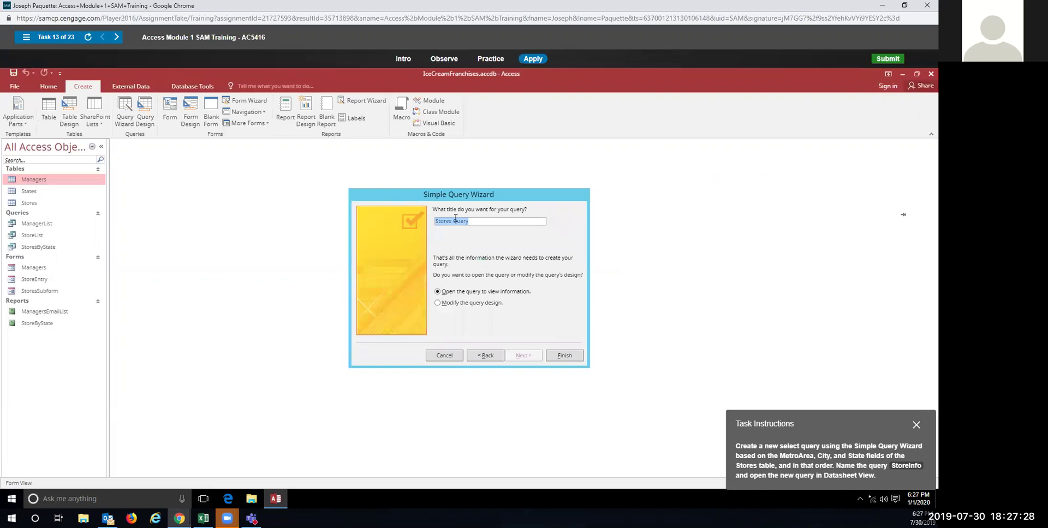
{"action": "type", "text": "Store"}
{"action": "key", "text": "BackSpace"}
{"action": "key", "text": "BackSpace"}
{"action": "type", "text": "nfo"}
{"action": "left_click", "coordinate": [568, 357]}
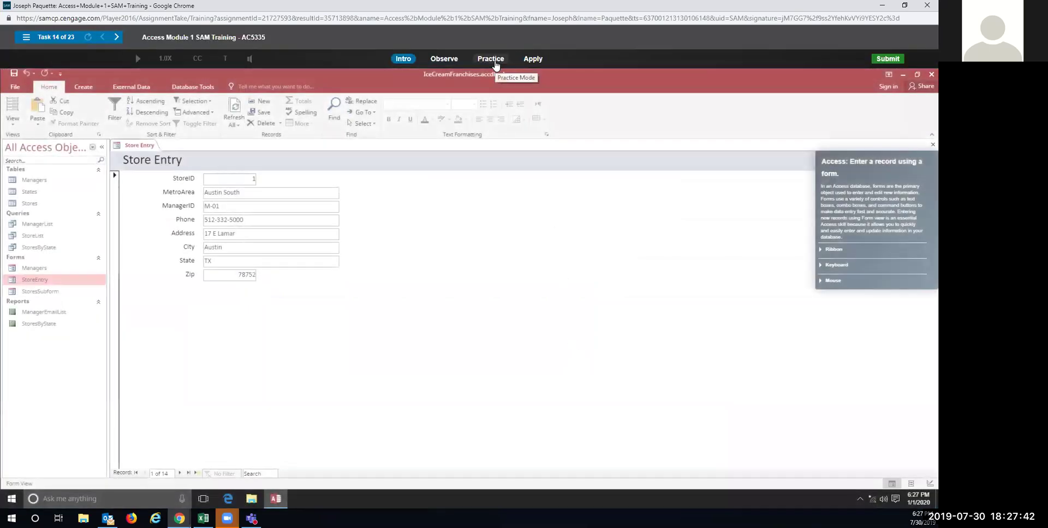
Step: Start the practice, add a new blank Store Entry record and enter StoreID 15
{"action": "left_click", "coordinate": [494, 61]}
{"action": "left_click", "coordinate": [456, 283]}
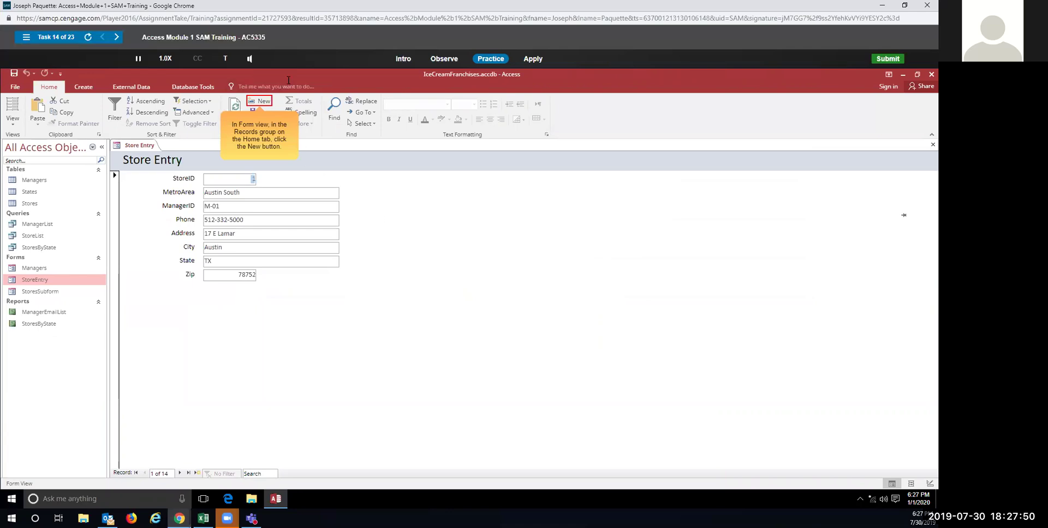
{"action": "left_click", "coordinate": [261, 102]}
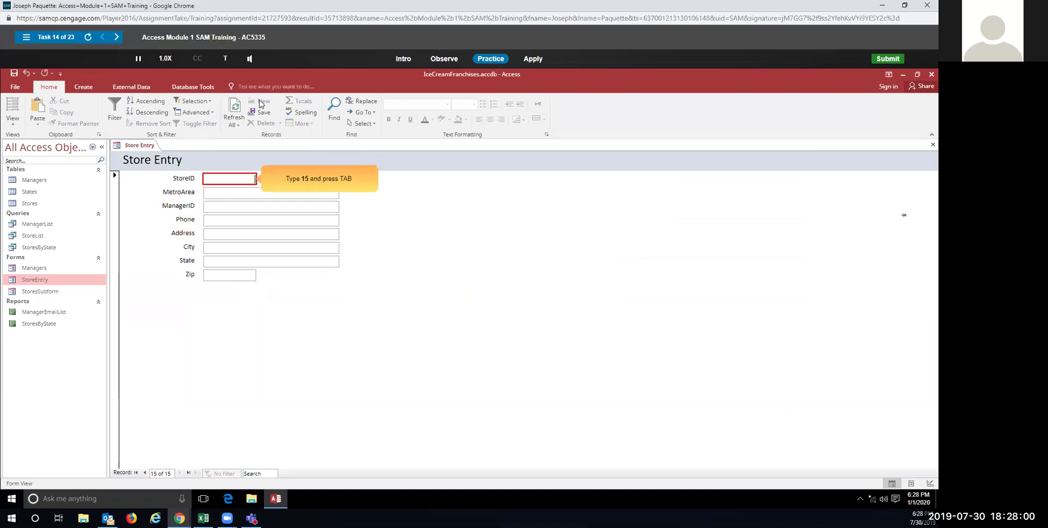
{"action": "type", "text": "15"}
{"action": "key", "text": "Tab"}
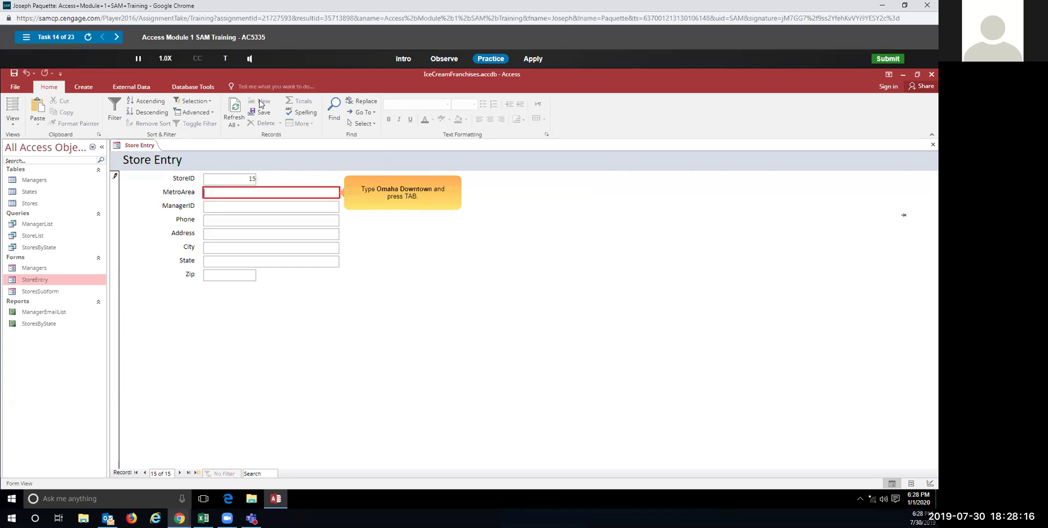
Step: Enter MetroArea Omaha Downtown, ManagerID M-02 and the store's phone number
{"action": "type", "text": "Omaha Downtrown"}
{"action": "key", "text": "Tab"}
{"action": "type", "text": "M-02"}
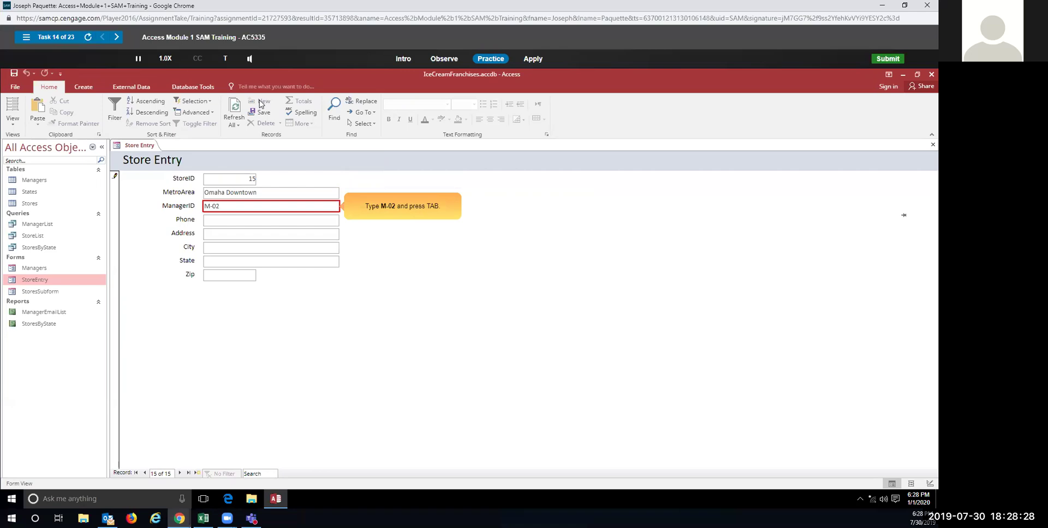
{"action": "key", "text": "Tab"}
{"action": "type", "text": "55"}
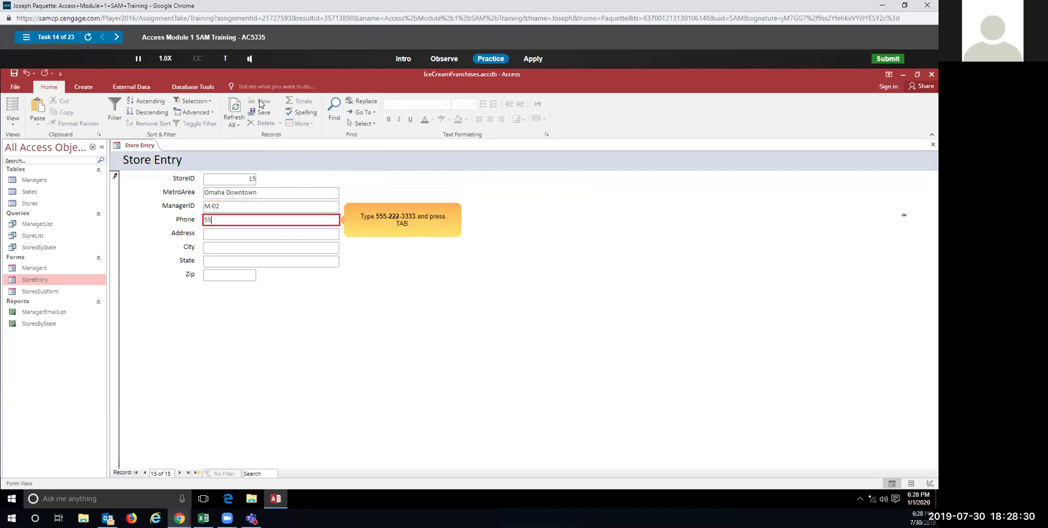
{"action": "type", "text": "5-222-3333"}
{"action": "key", "text": "Tab"}
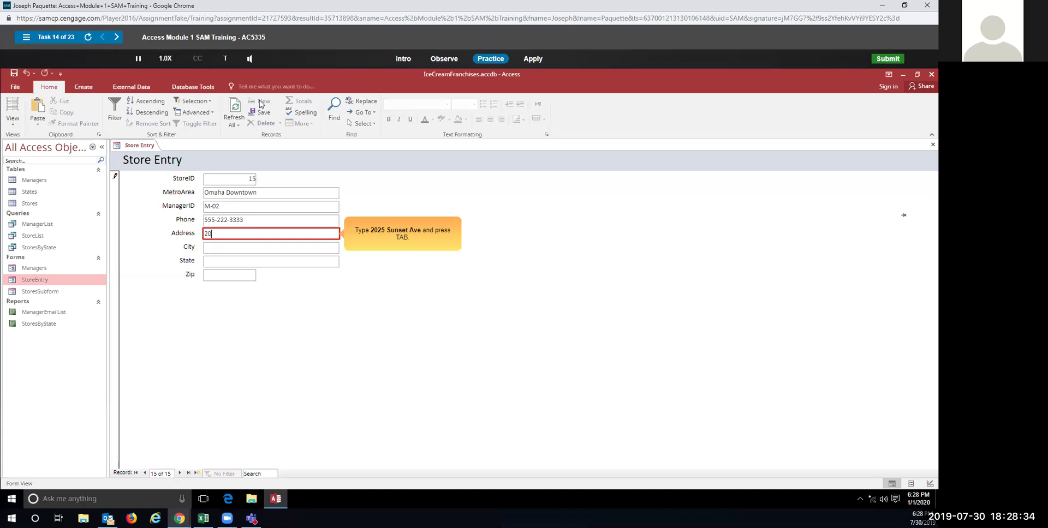
Step: Enter the street address, city Omaha, state NE and zip code, then save the record
{"action": "key", "text": "Tab"}
{"action": "type", "text": "Omaha"}
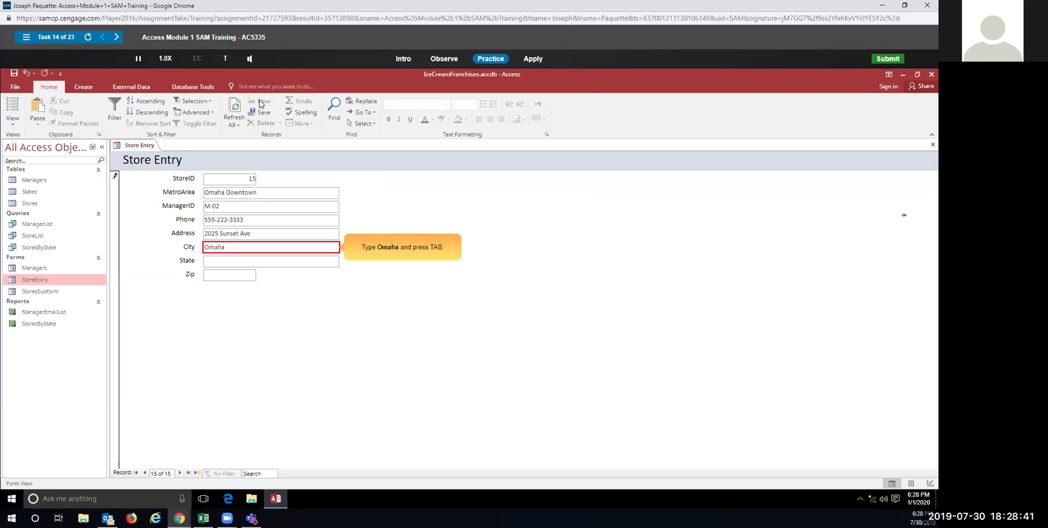
{"action": "key", "text": "Tab"}
{"action": "type", "text": "NE"}
{"action": "key", "text": "Tab"}
{"action": "type", "text": "68022"}
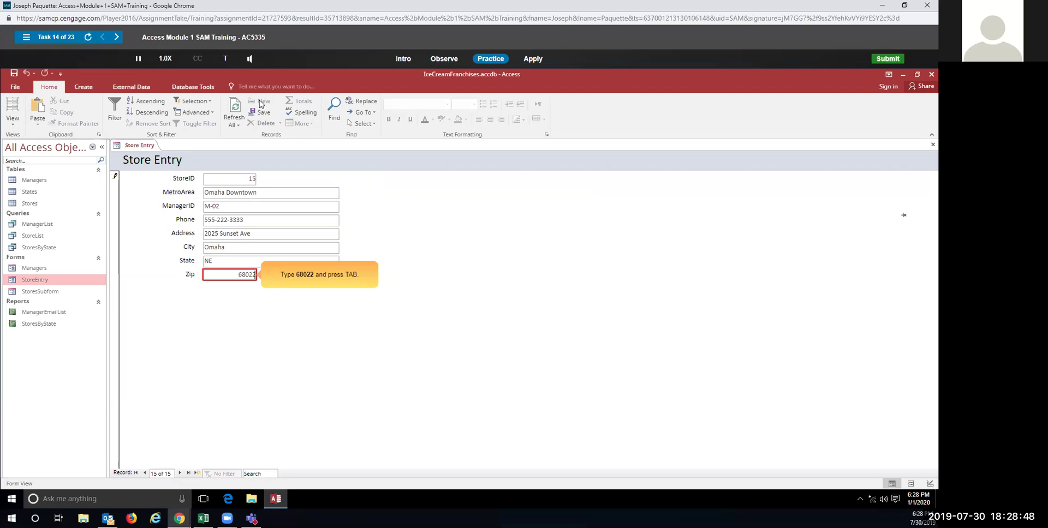
{"action": "key", "text": "Tab"}
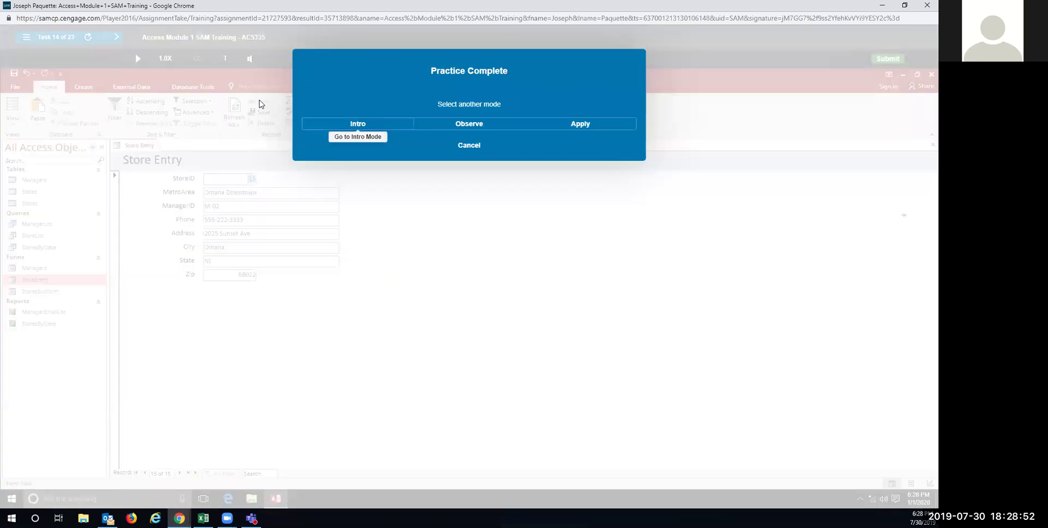
{"action": "left_click", "coordinate": [581, 124]}
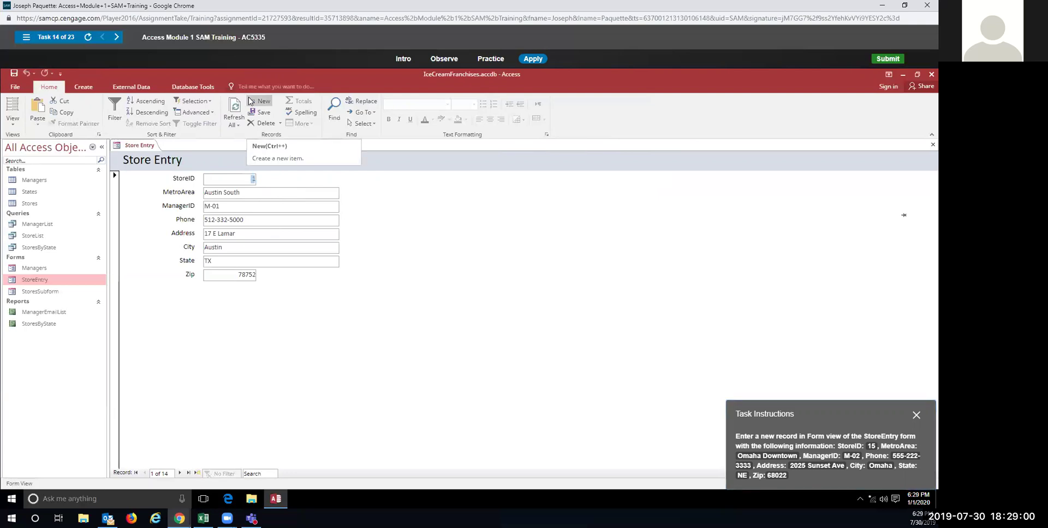
Step: Begin the graded attempt with a new record, entering StoreID 15 and MetroArea Omaha Downtown
{"action": "left_click", "coordinate": [250, 101]}
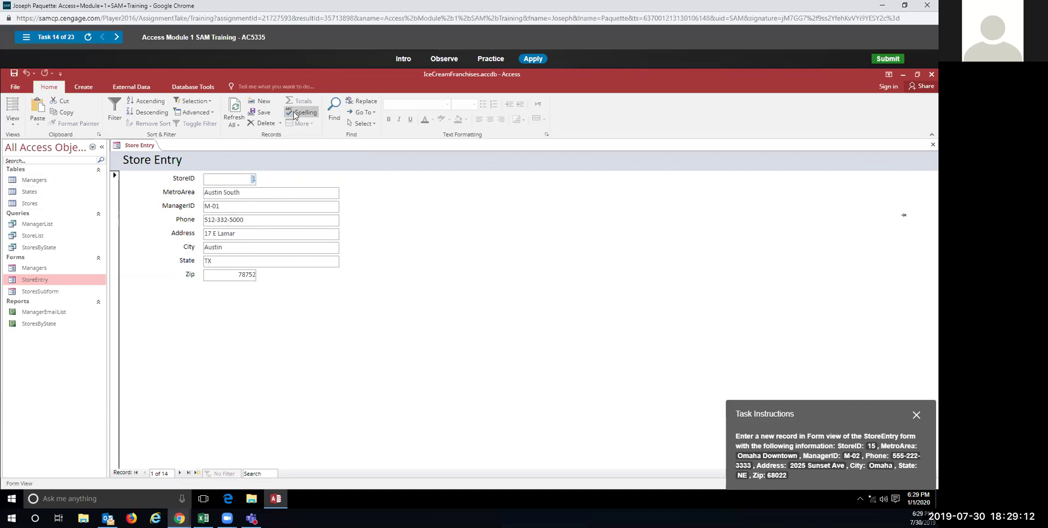
{"action": "left_click", "coordinate": [264, 101]}
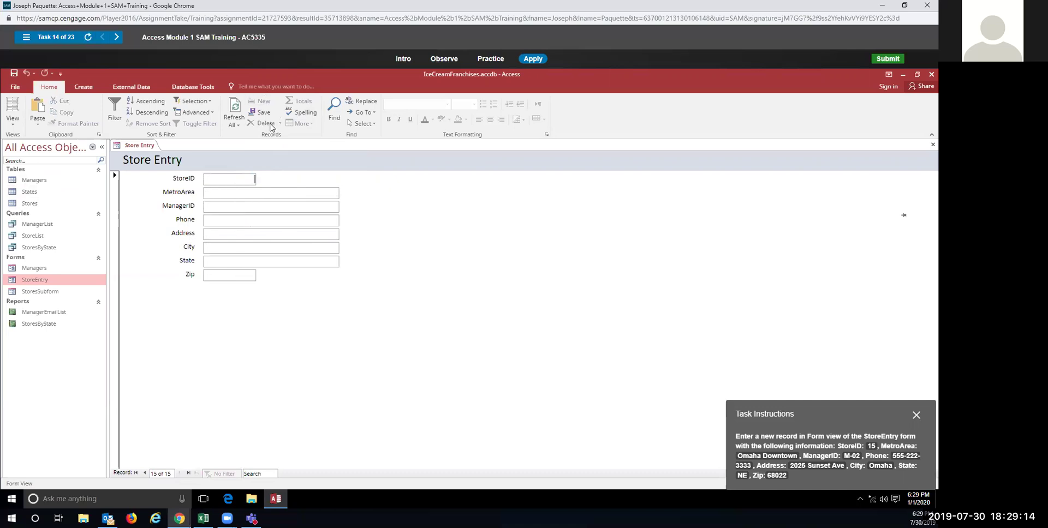
{"action": "type", "text": "15"}
{"action": "type", "text": "Omaha"}
{"action": "type", "text": " Downtown"}
{"action": "key", "text": "Tab"}
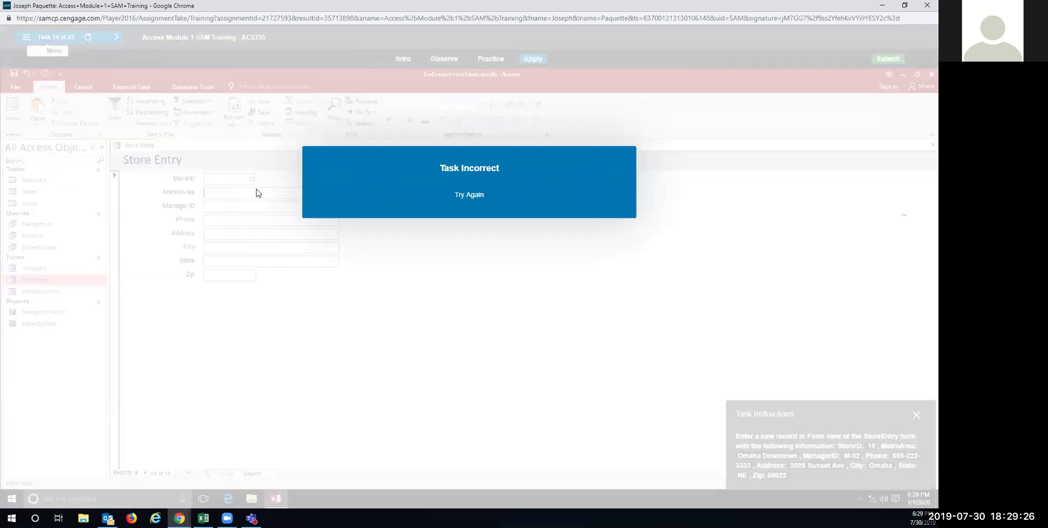
Step: Enter ManagerID M-02, the phone number, street address, Omaha, NE and zip code, then save
{"action": "type", "text": "Omaha D"}
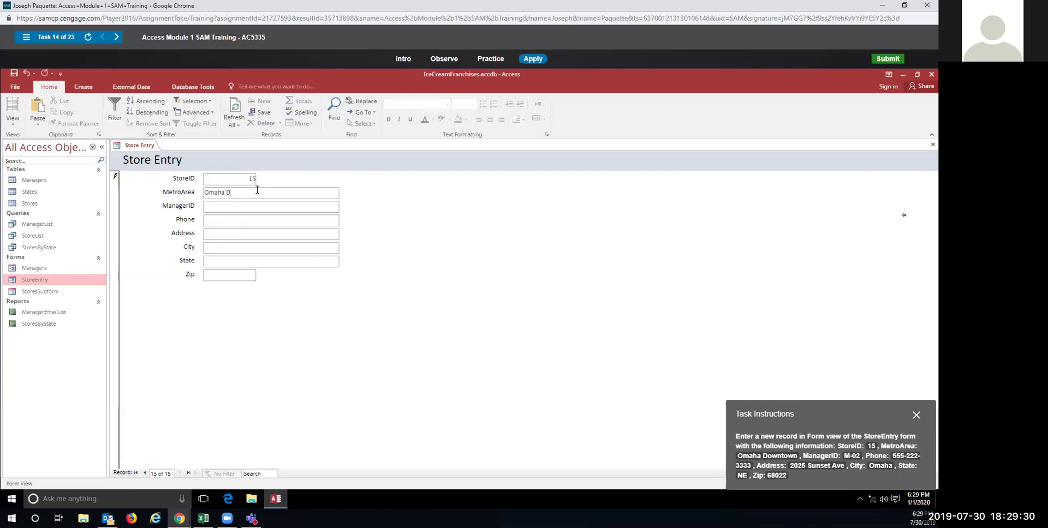
{"action": "type", "text": "owntowM-02"}
{"action": "key", "text": "Tab"}
{"action": "type", "text": "555-222-3333"}
{"action": "key", "text": "Tab"}
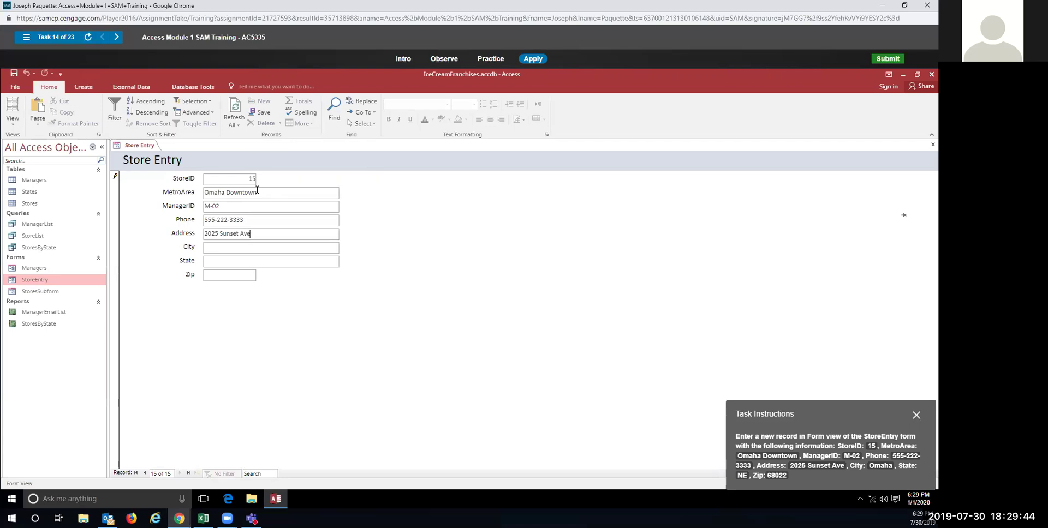
{"action": "type", "text": "Omaha"}
{"action": "type", "text": "NE"}
{"action": "type", "text": "68022"}
{"action": "key", "text": "Tab"}
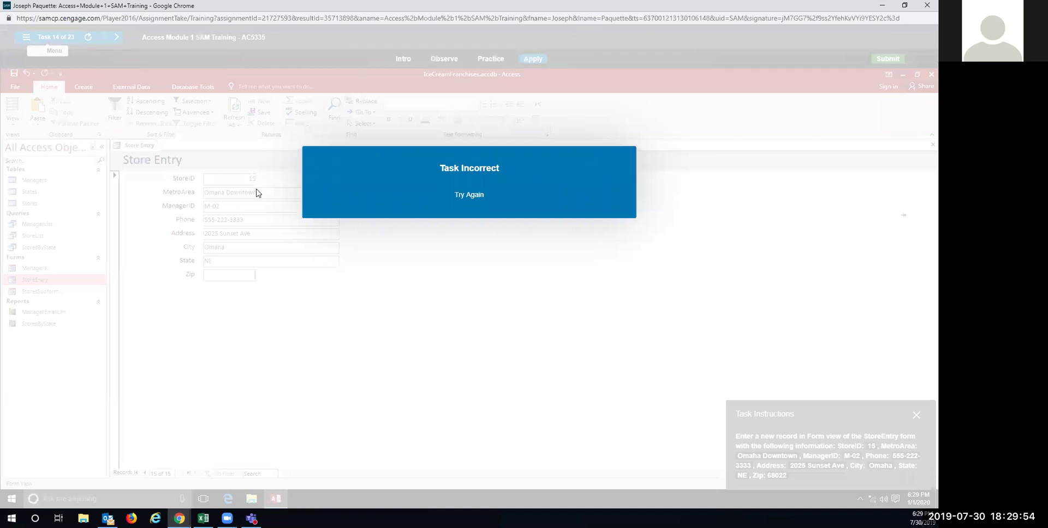
{"action": "type", "text": "68022"}
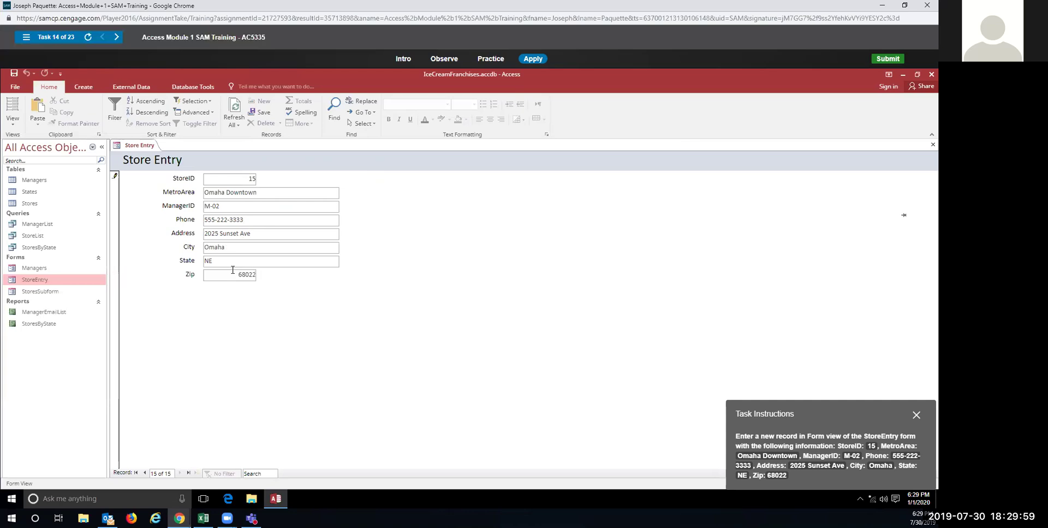
{"action": "key", "text": "Tab"}
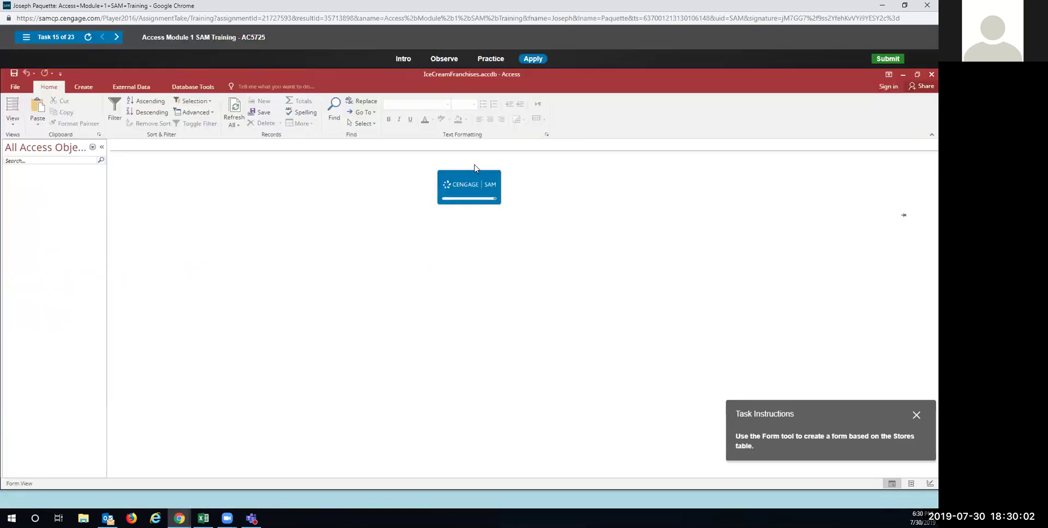
Step: In practice mode, create a form from the Stores table with Create > Form
{"action": "left_click", "coordinate": [491, 59]}
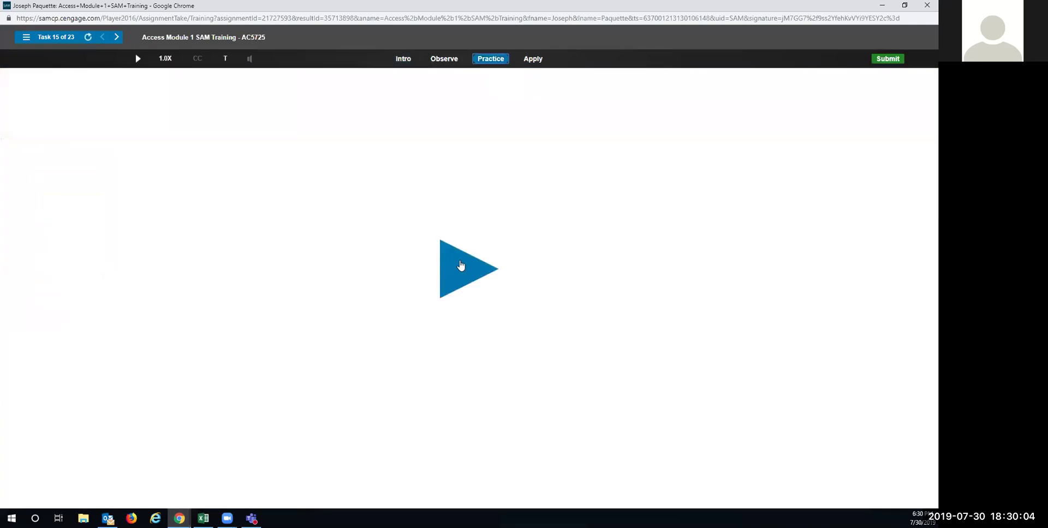
{"action": "left_click", "coordinate": [461, 266]}
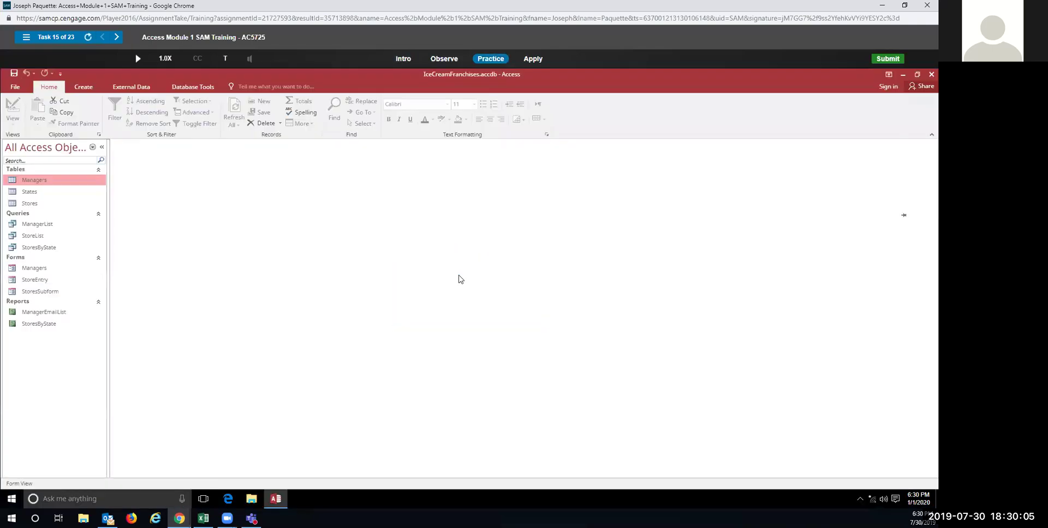
{"action": "left_click", "coordinate": [53, 204]}
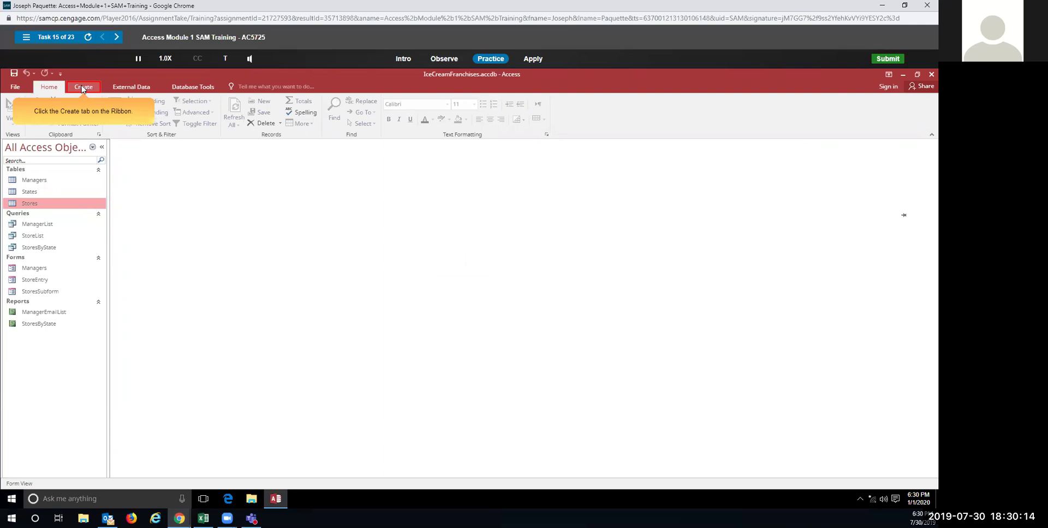
{"action": "left_click", "coordinate": [83, 88]}
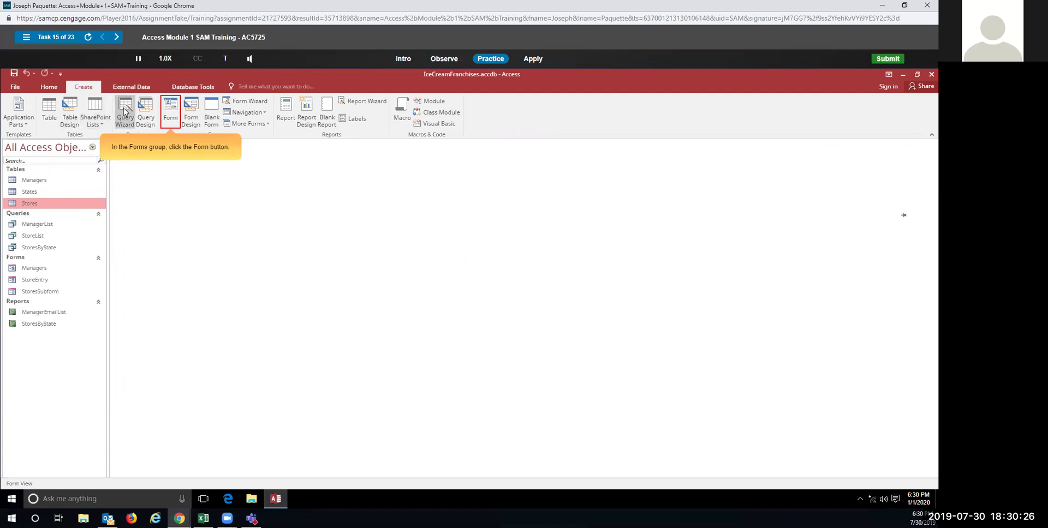
{"action": "left_click", "coordinate": [170, 112]}
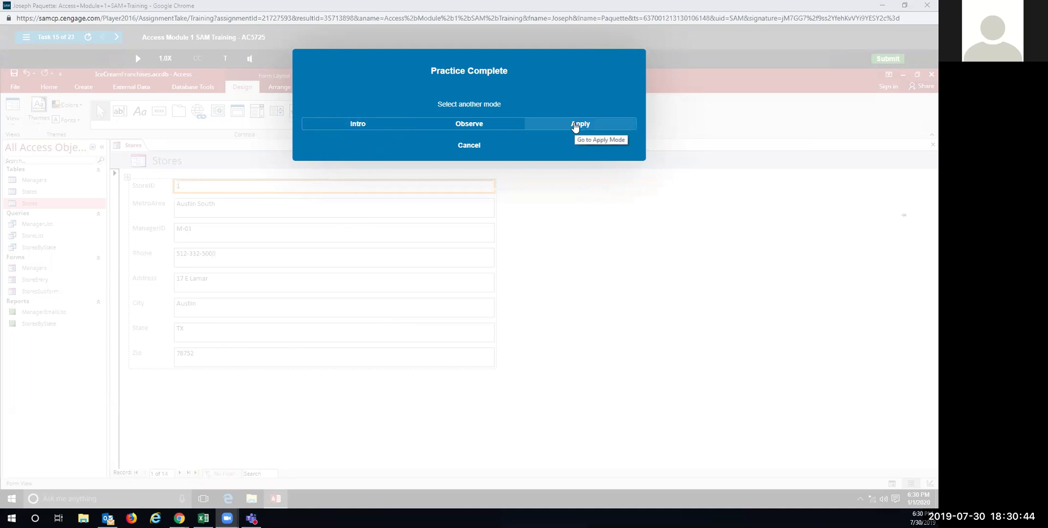
Step: In Apply mode, select Stores again and create the form with Create > Form
{"action": "left_click", "coordinate": [574, 127]}
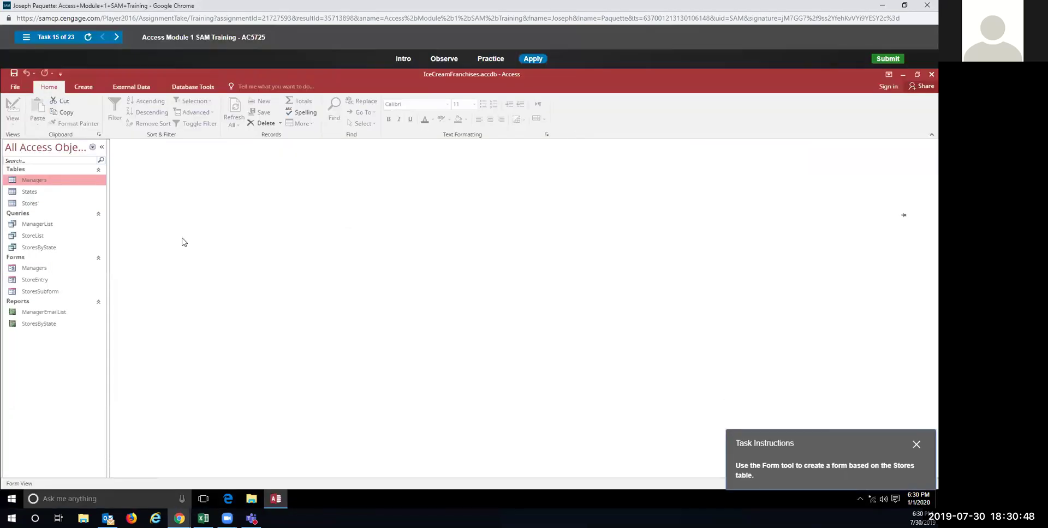
{"action": "left_click", "coordinate": [37, 205]}
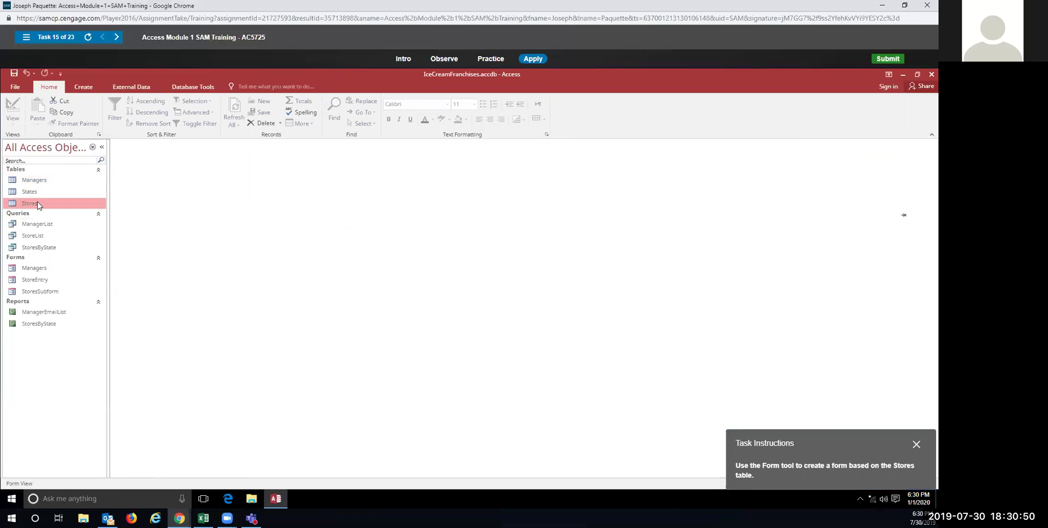
{"action": "left_click", "coordinate": [88, 87]}
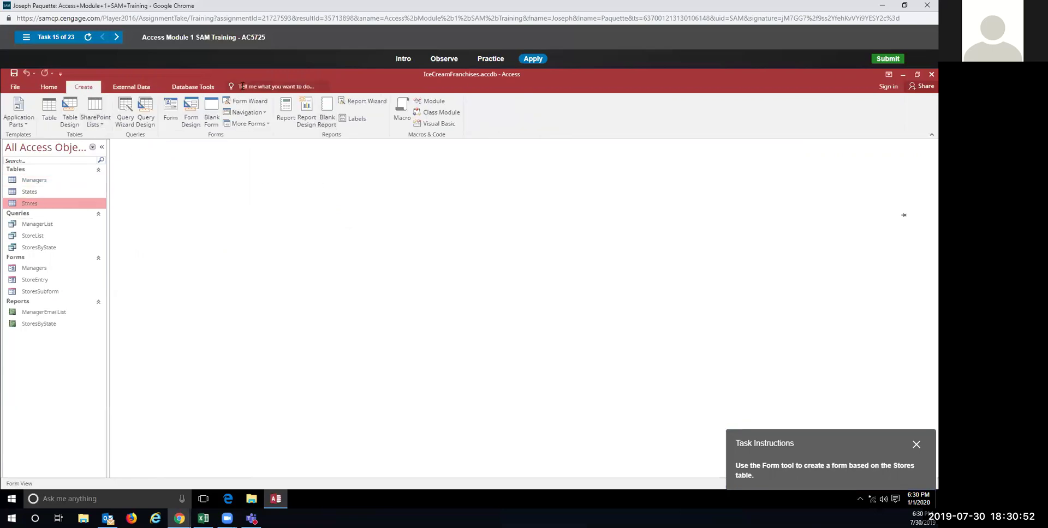
{"action": "left_click", "coordinate": [176, 105]}
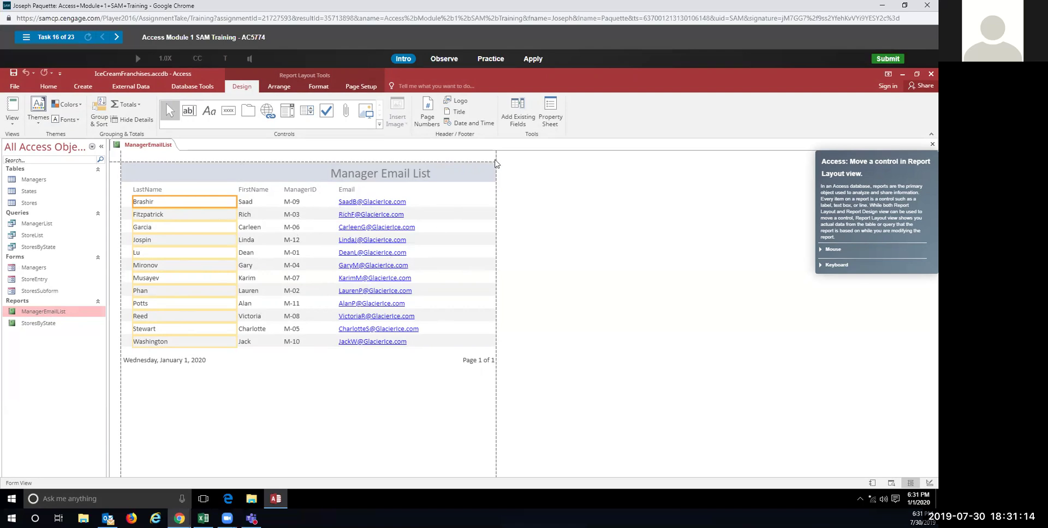
Step: In practice, drag the Manager Email List title label to the report's left edge
{"action": "left_click", "coordinate": [490, 59]}
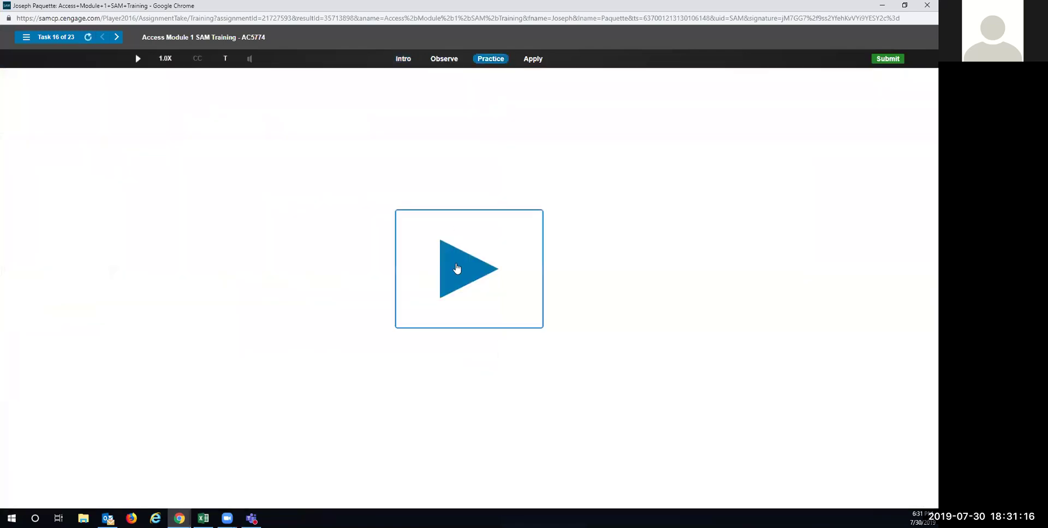
{"action": "left_click", "coordinate": [457, 269]}
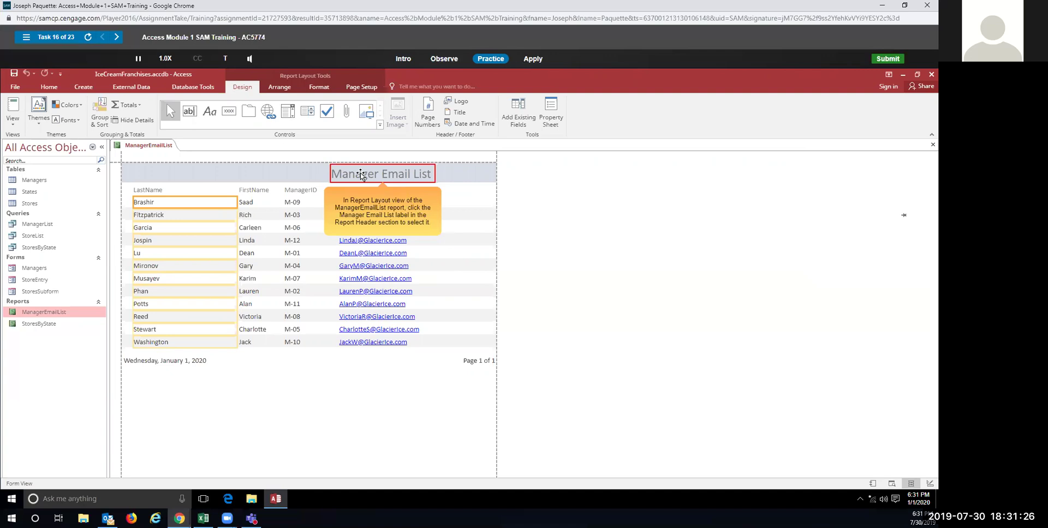
{"action": "left_click", "coordinate": [361, 175]}
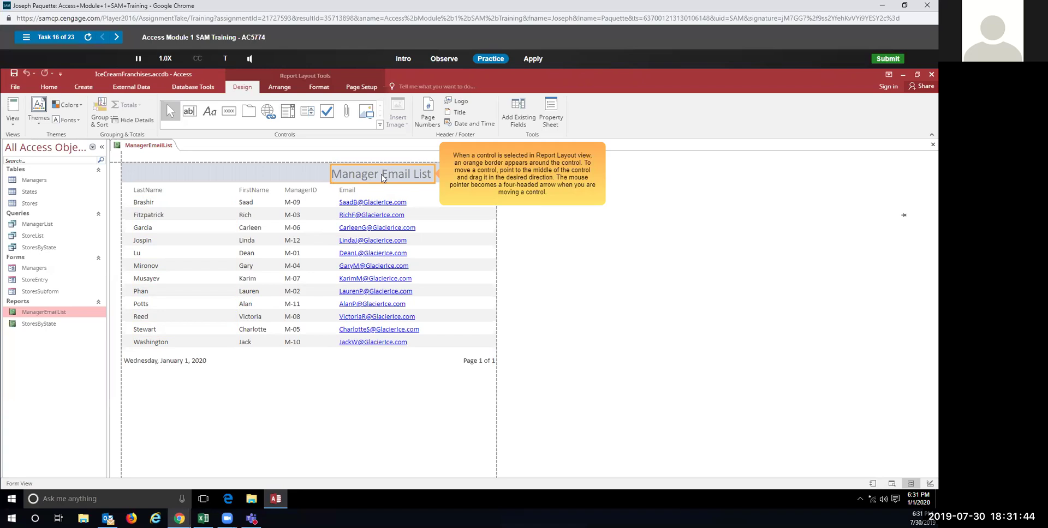
{"action": "left_click_drag", "start_coordinate": [382, 177], "coordinate": [174, 178]}
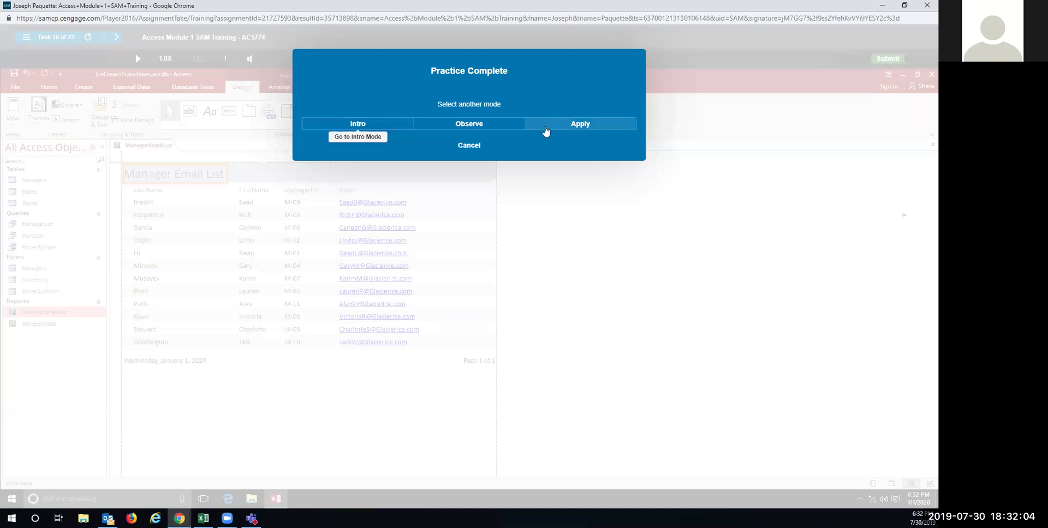
Step: Repeat the move of the Manager Email List title to the left edge in Apply mode
{"action": "left_click", "coordinate": [543, 123]}
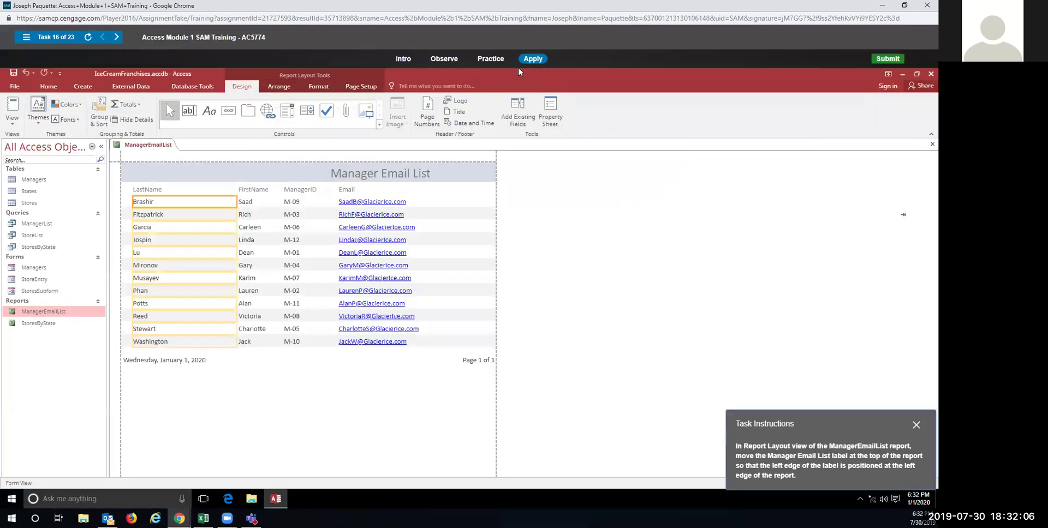
{"action": "left_click", "coordinate": [388, 175]}
{"action": "left_click_drag", "start_coordinate": [388, 175], "coordinate": [171, 176]}
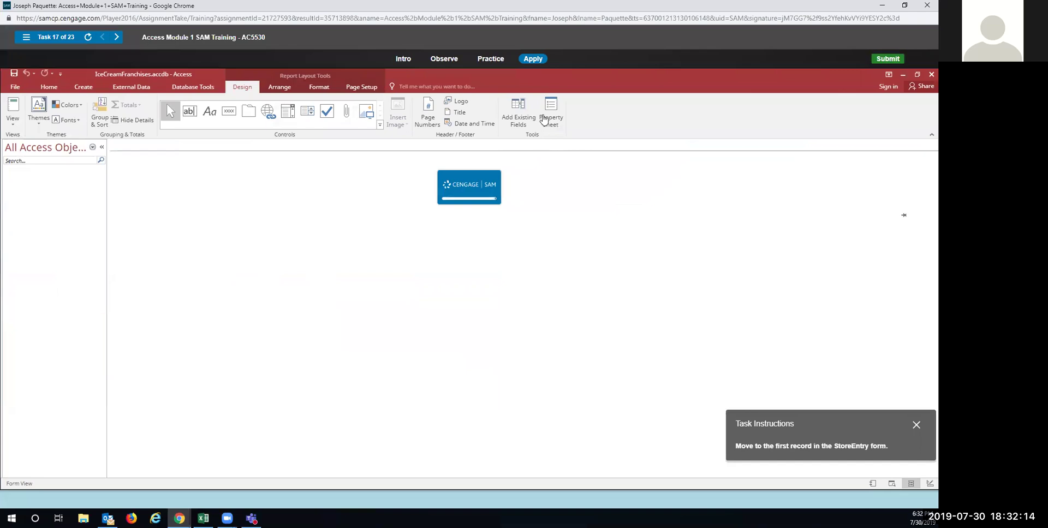
{"action": "left_click", "coordinate": [493, 62]}
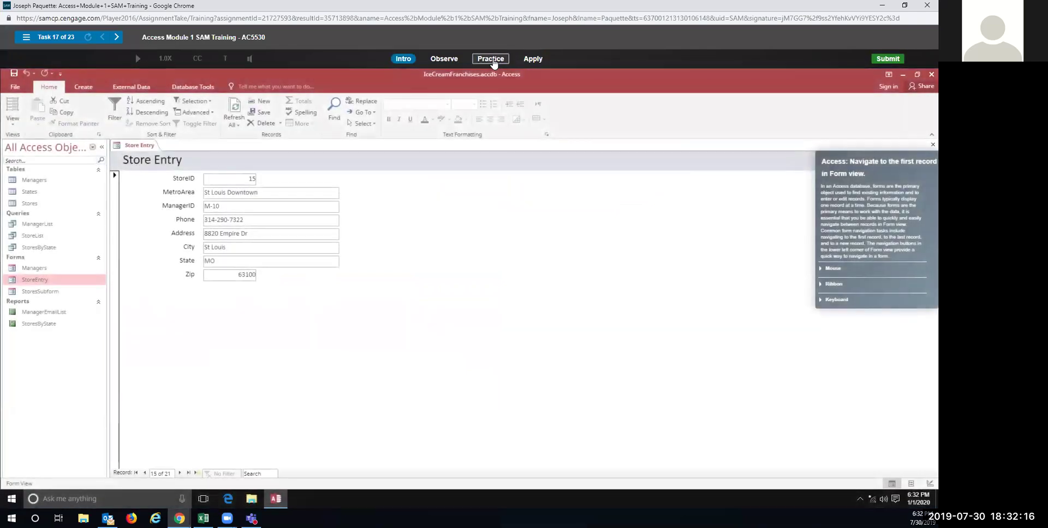
Step: Go to StoreEntry's first record, in practice and then in Apply mode
{"action": "left_click", "coordinate": [469, 275]}
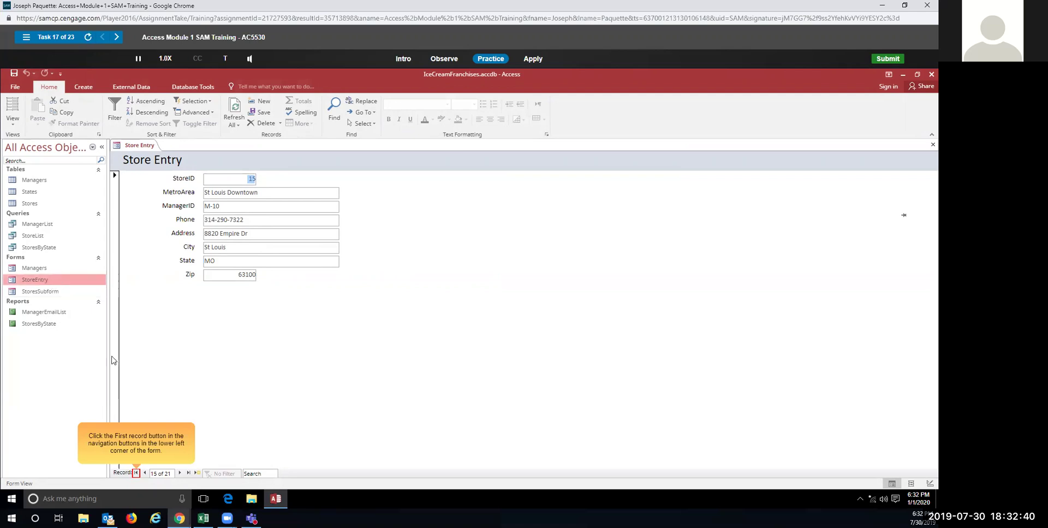
{"action": "left_click", "coordinate": [136, 473]}
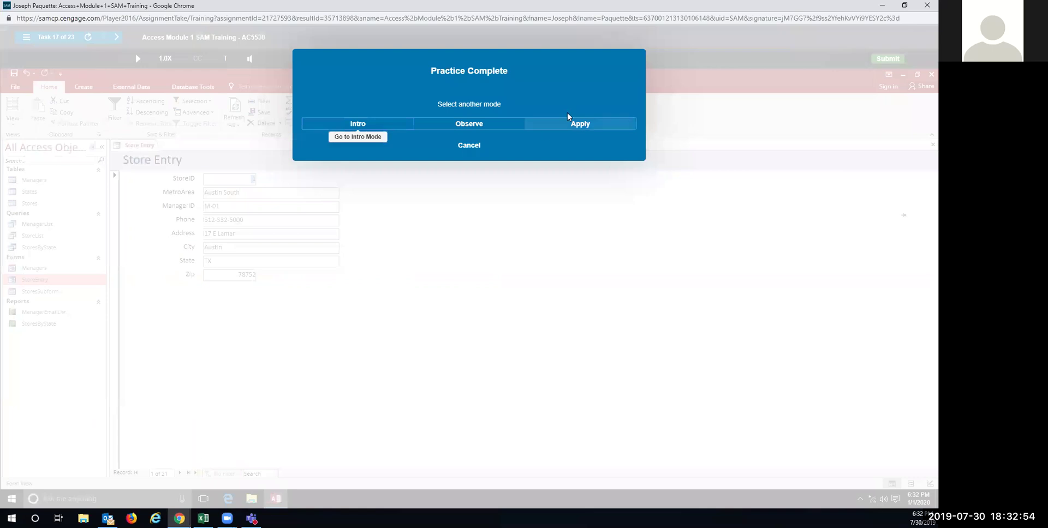
{"action": "left_click", "coordinate": [568, 123]}
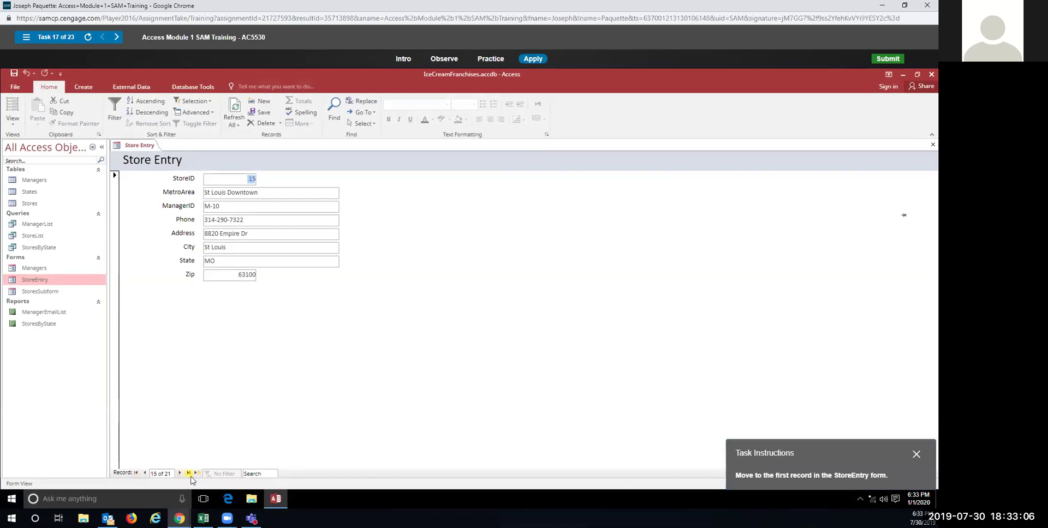
{"action": "left_click", "coordinate": [136, 473]}
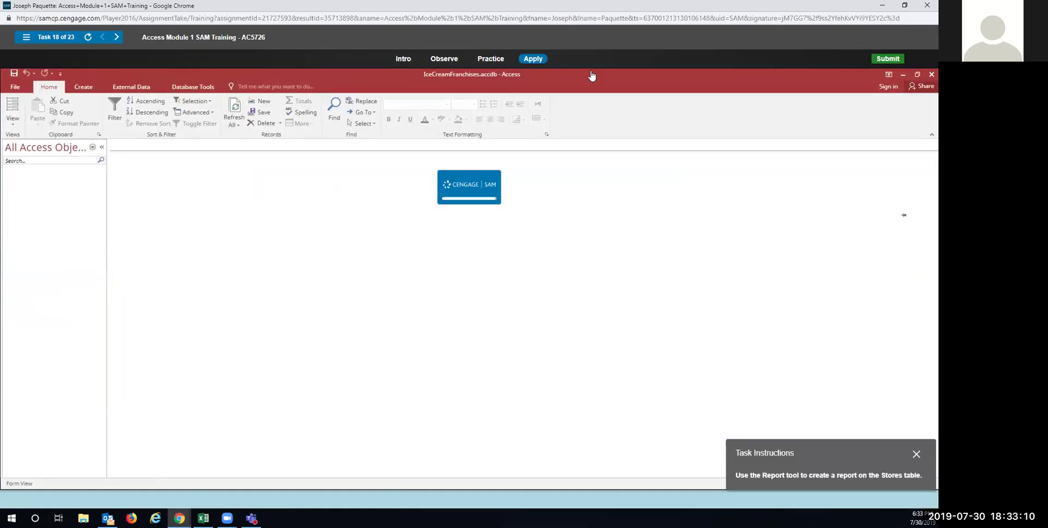
{"action": "left_click", "coordinate": [490, 60]}
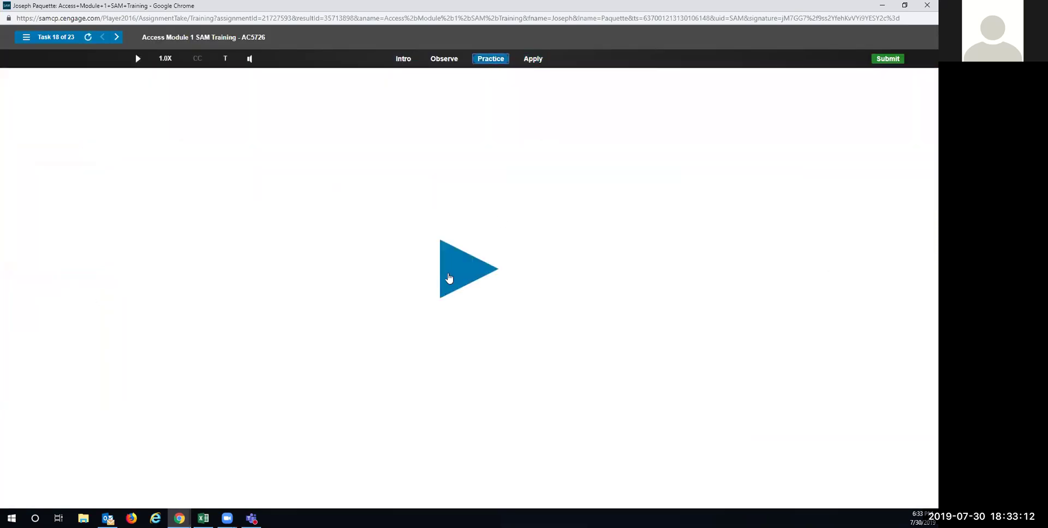
Step: In practice, generate a report from the Stores table with Create > Report
{"action": "left_click", "coordinate": [448, 279]}
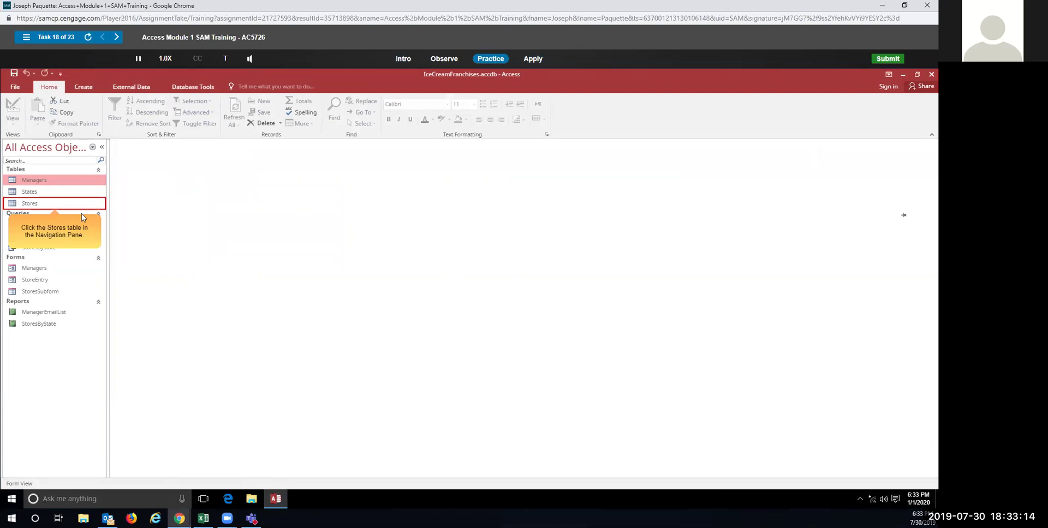
{"action": "left_click", "coordinate": [30, 205]}
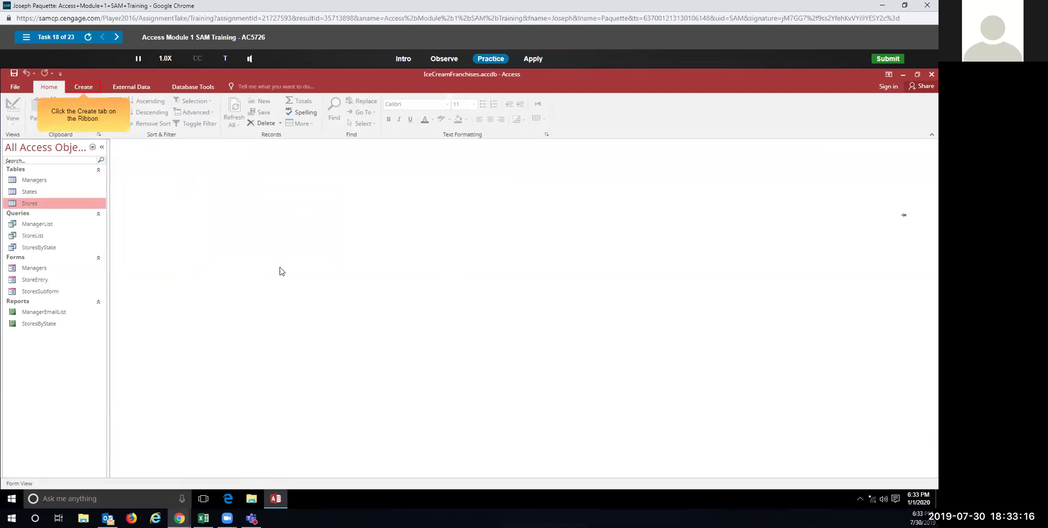
{"action": "left_click", "coordinate": [84, 88]}
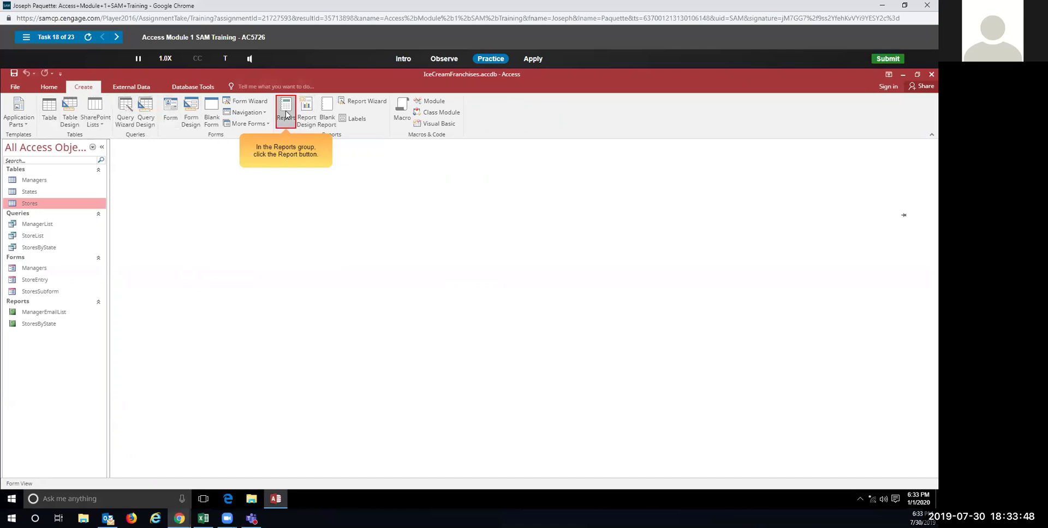
{"action": "left_click", "coordinate": [286, 115]}
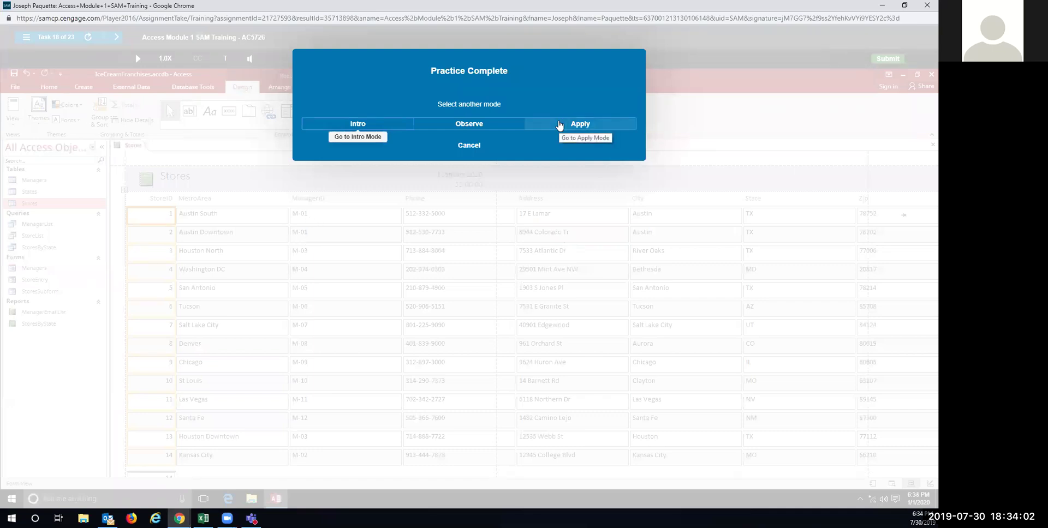
Step: In Apply mode, select Stores and create the report with Create > Report again
{"action": "left_click", "coordinate": [559, 125]}
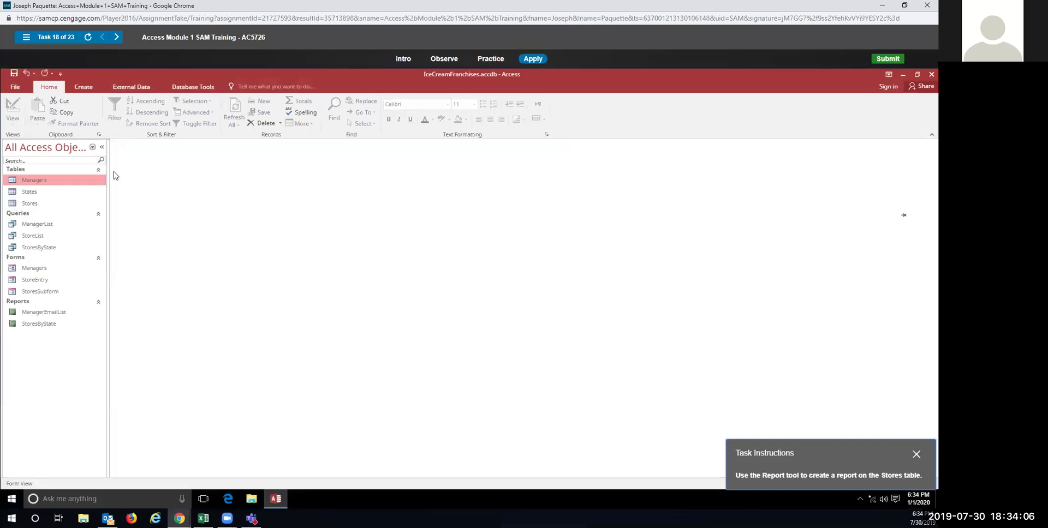
{"action": "left_click", "coordinate": [31, 204]}
{"action": "left_click", "coordinate": [84, 88]}
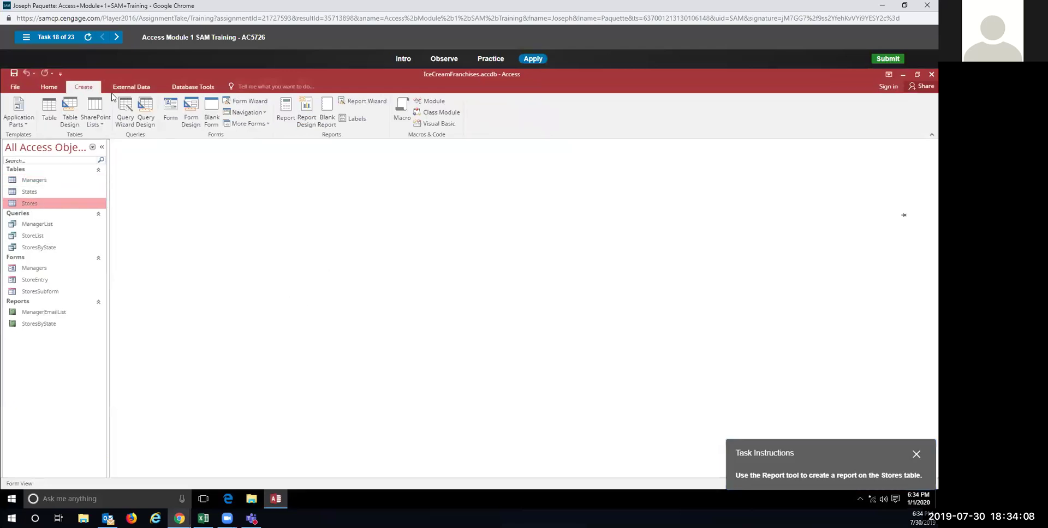
{"action": "left_click", "coordinate": [284, 115]}
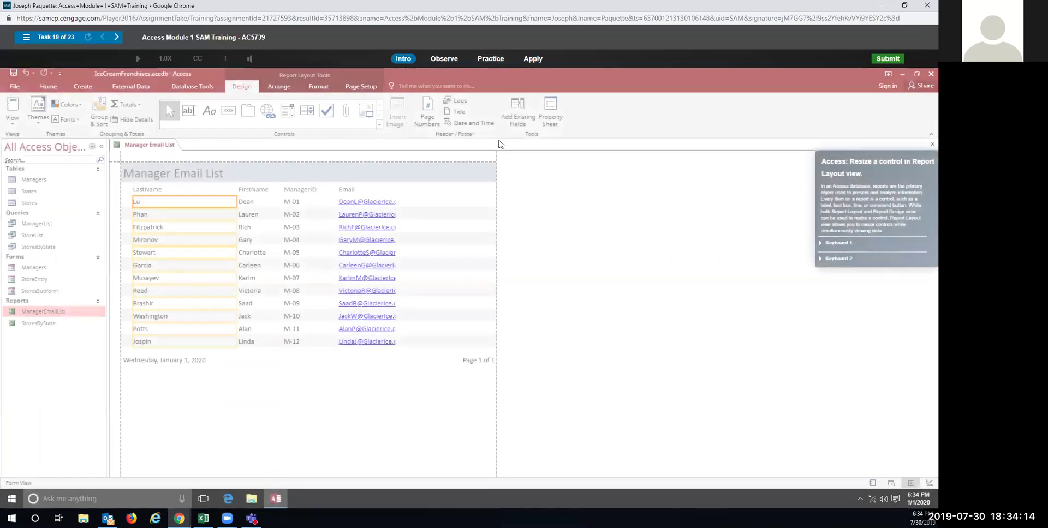
Step: In practice, drag the Email entries' right edge out to the report's gray border
{"action": "left_click", "coordinate": [495, 60]}
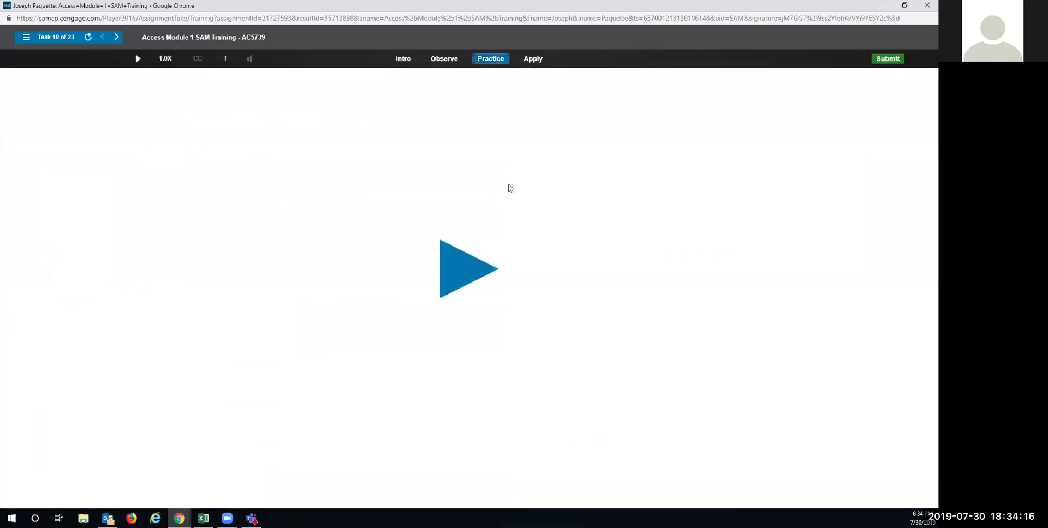
{"action": "left_click", "coordinate": [464, 276]}
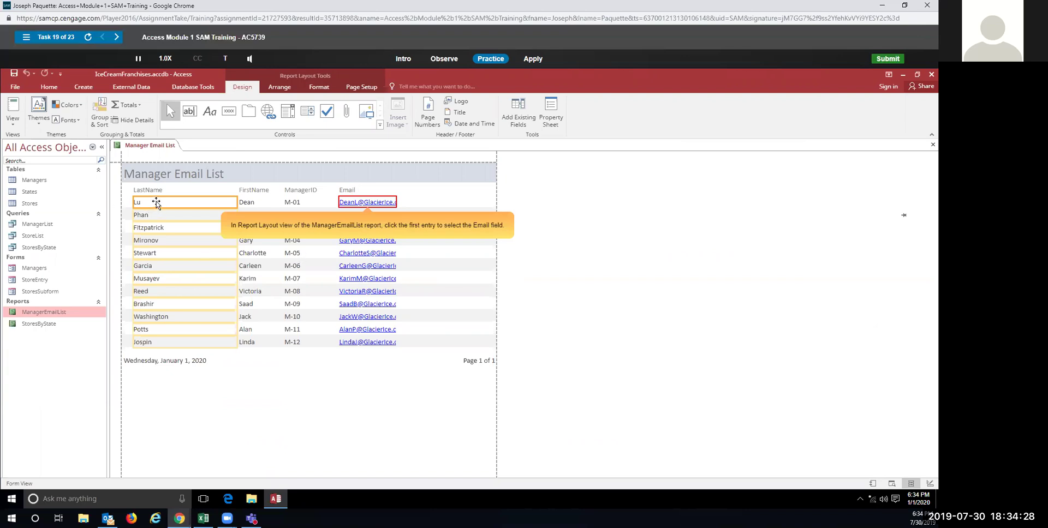
{"action": "left_click", "coordinate": [377, 202]}
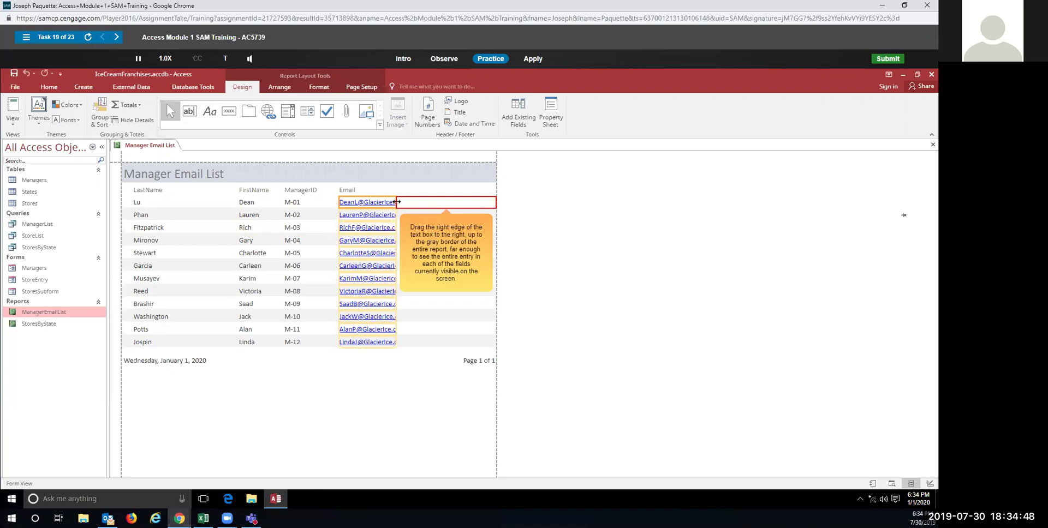
{"action": "left_click_drag", "start_coordinate": [397, 202], "coordinate": [498, 203]}
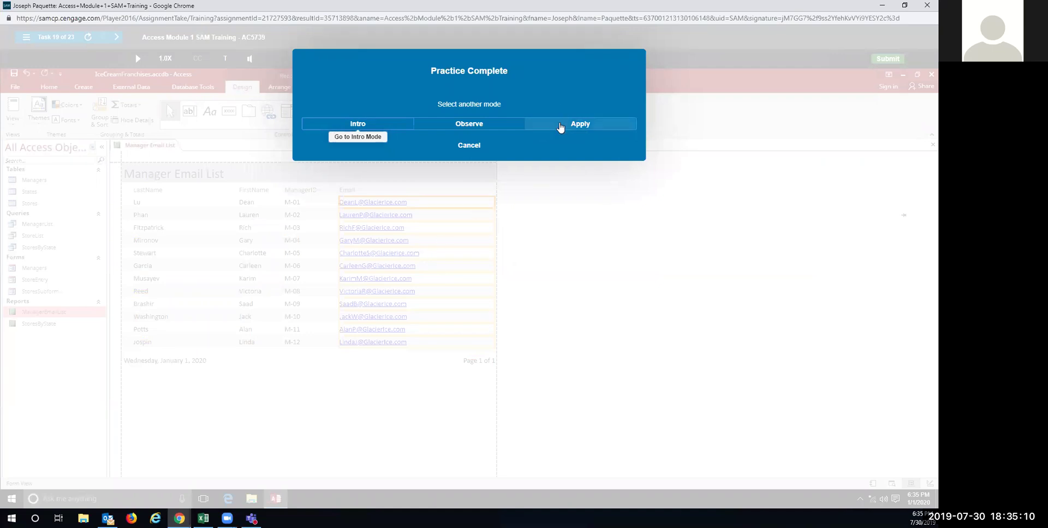
Step: In Apply mode, stretch the Email entries to the report's gray border
{"action": "left_click", "coordinate": [559, 123]}
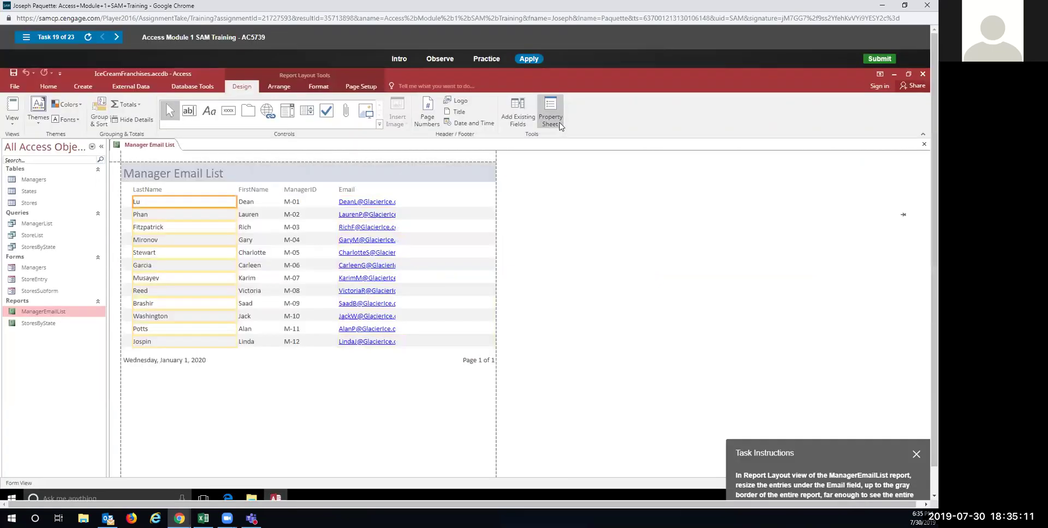
{"action": "left_click", "coordinate": [380, 202]}
{"action": "left_click_drag", "start_coordinate": [397, 202], "coordinate": [481, 207]}
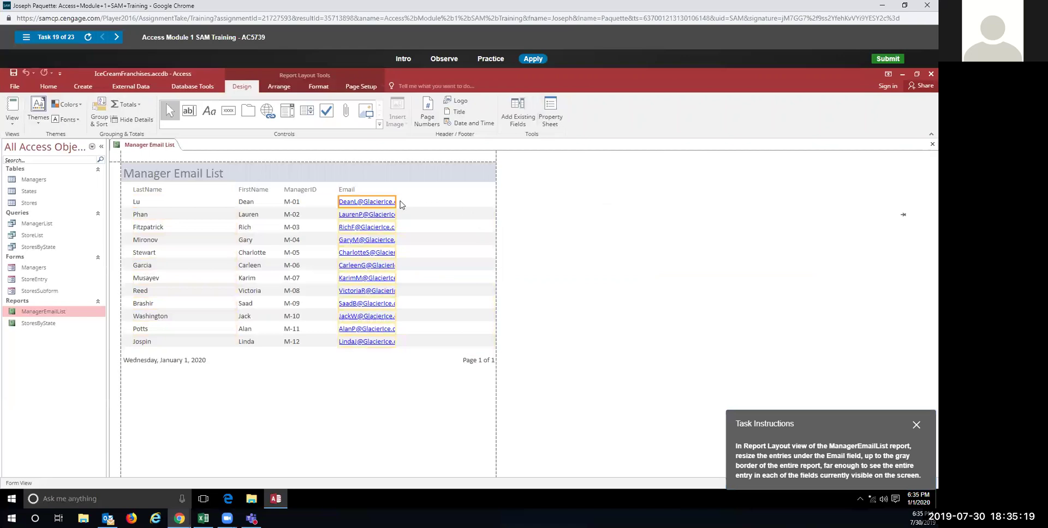
{"action": "left_click_drag", "start_coordinate": [397, 202], "coordinate": [494, 199]}
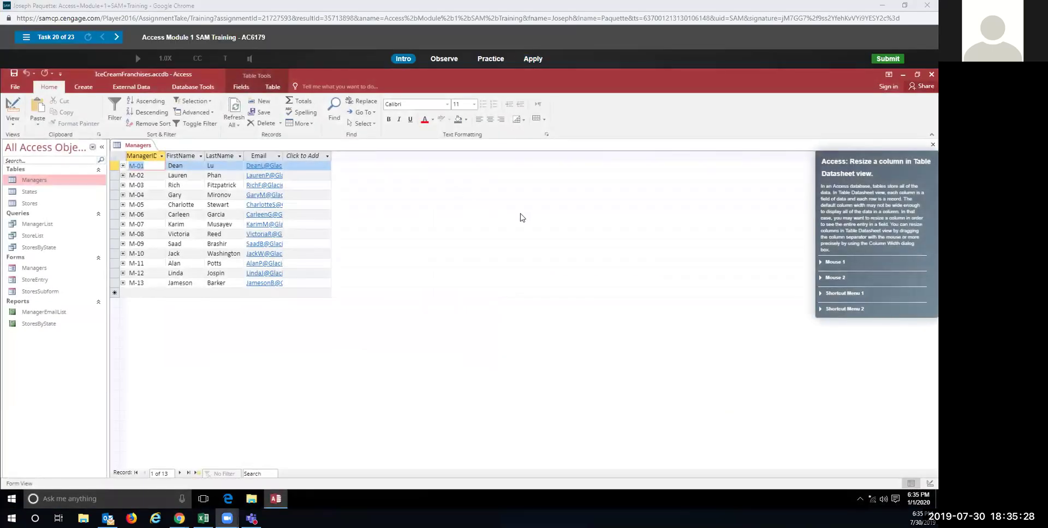
Step: Auto-fit the Managers Email column by double-clicking its right separator, in practice and Apply
{"action": "left_click", "coordinate": [491, 59]}
{"action": "left_click", "coordinate": [469, 268]}
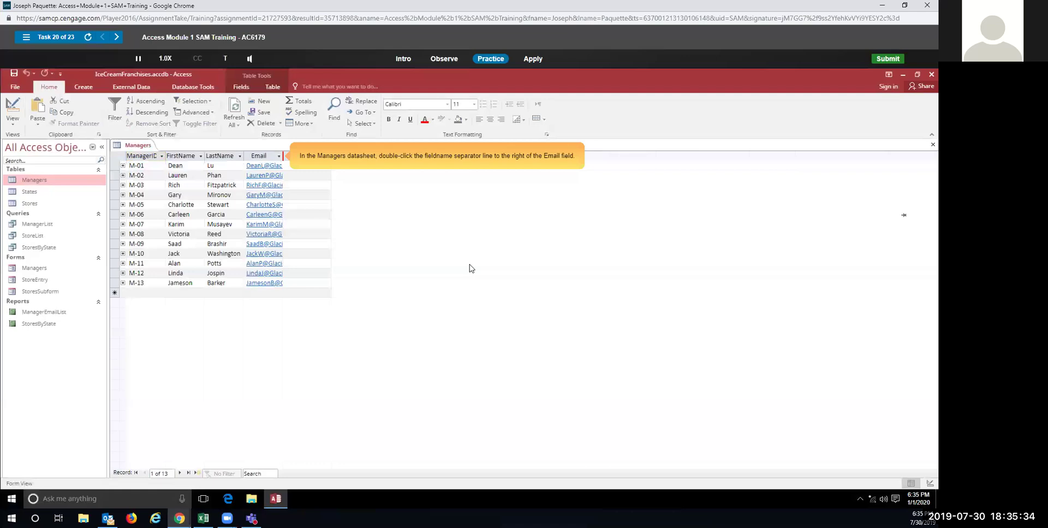
{"action": "double_click", "coordinate": [284, 156]}
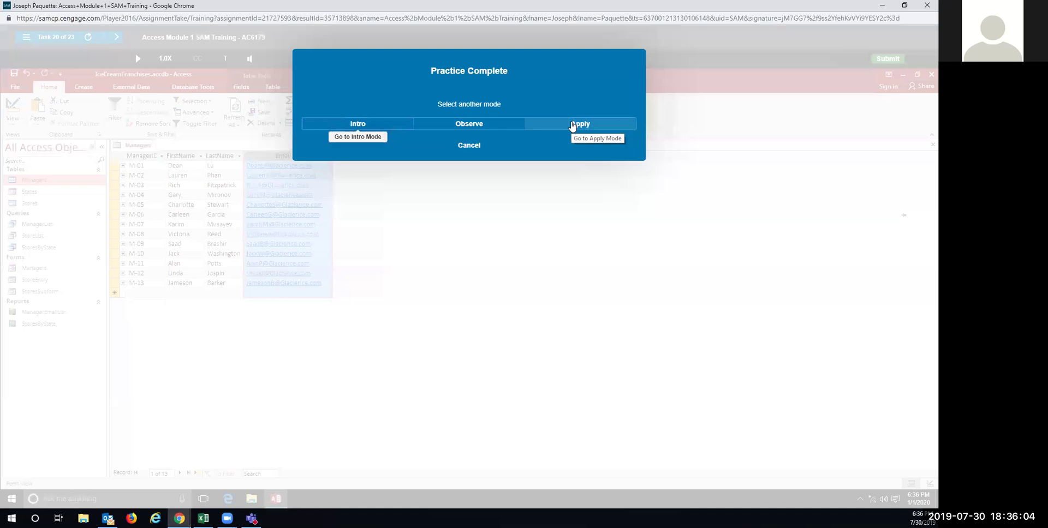
{"action": "left_click", "coordinate": [572, 125]}
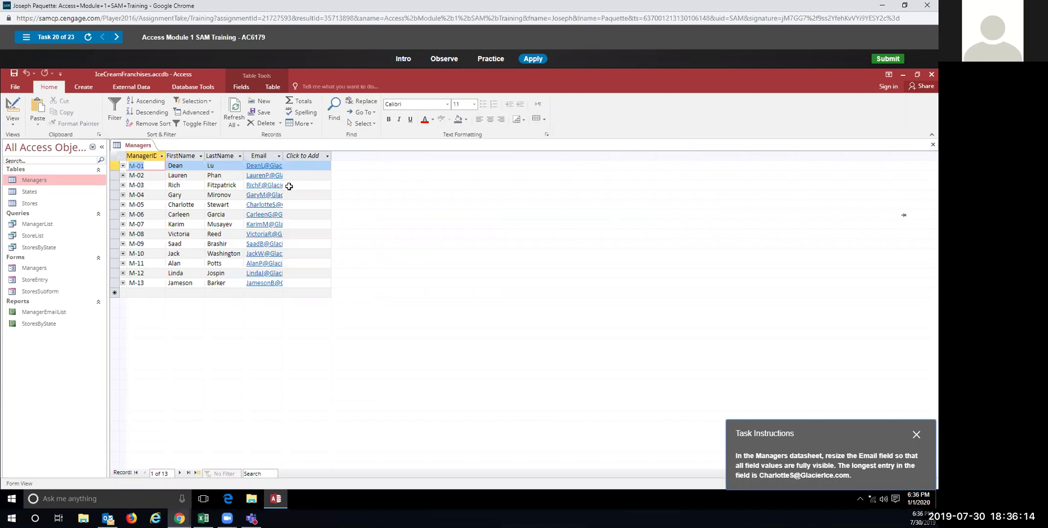
{"action": "double_click", "coordinate": [283, 153]}
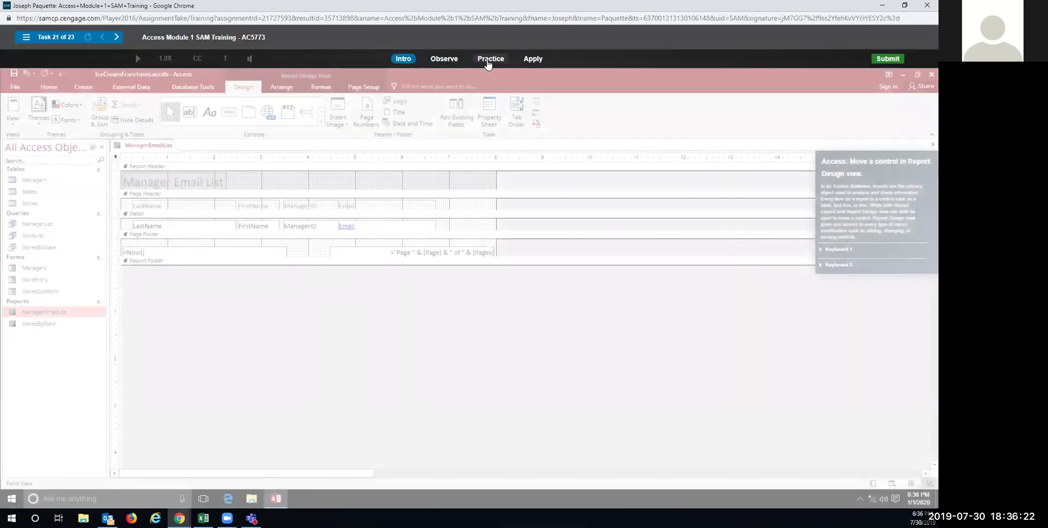
Step: Start Task 21's practice and select the Manager Email List label in the Report Header
{"action": "left_click", "coordinate": [489, 60]}
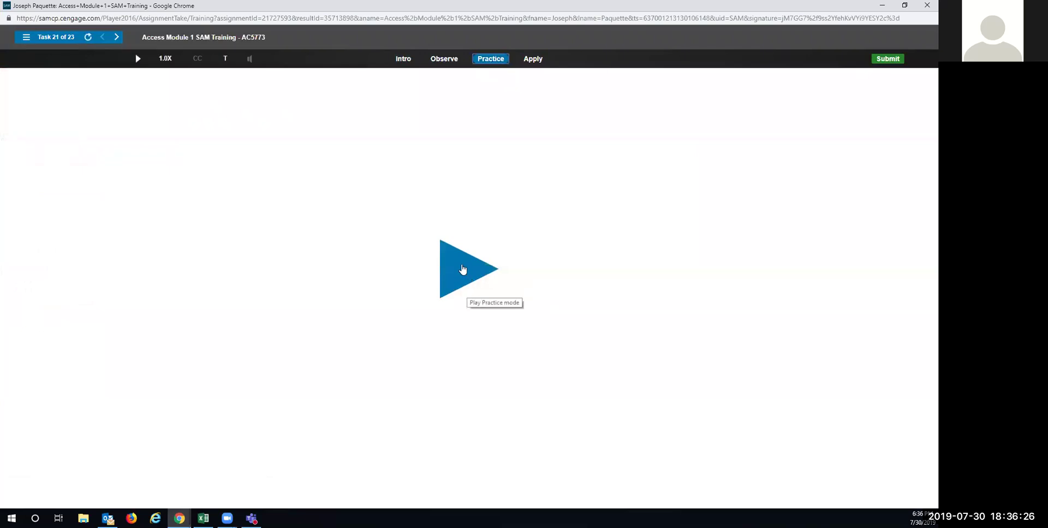
{"action": "left_click", "coordinate": [462, 269]}
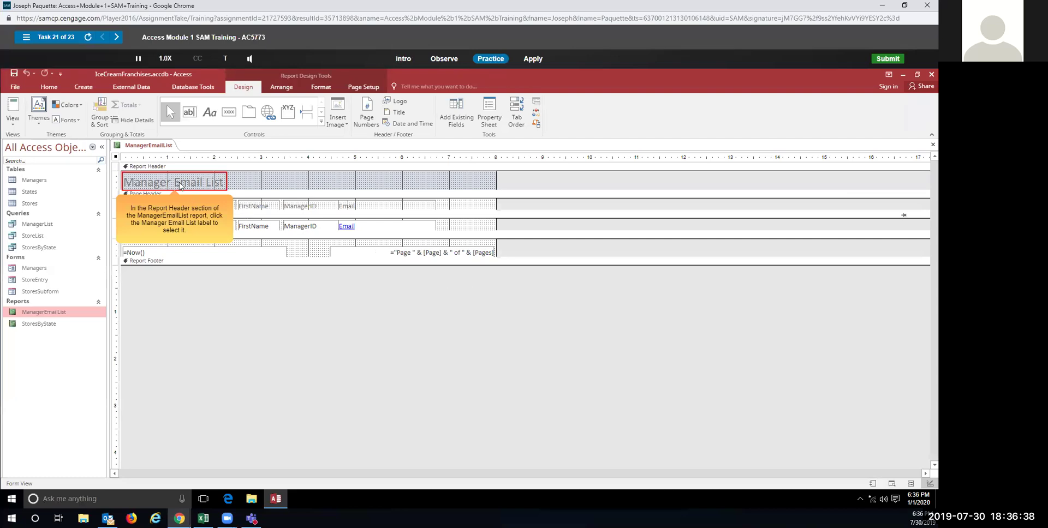
{"action": "left_click", "coordinate": [180, 186]}
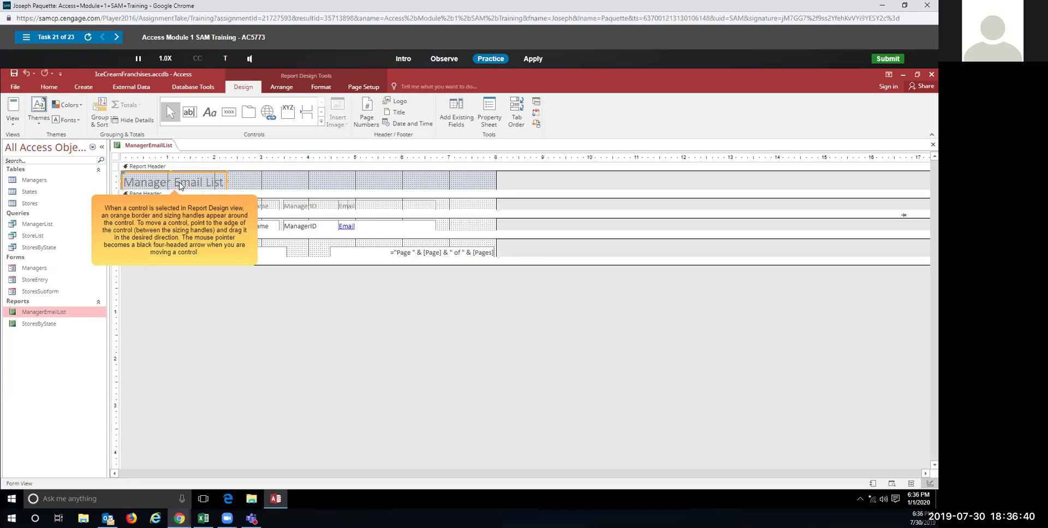
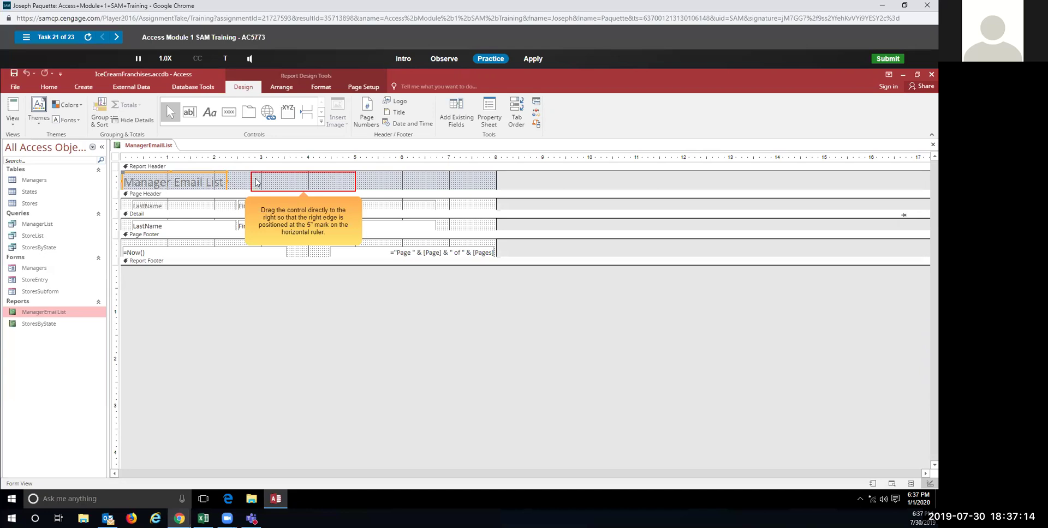
Step: Drag the Manager Email List title right until its right edge reaches 5 inches, in practice and Apply
{"action": "left_click", "coordinate": [226, 178]}
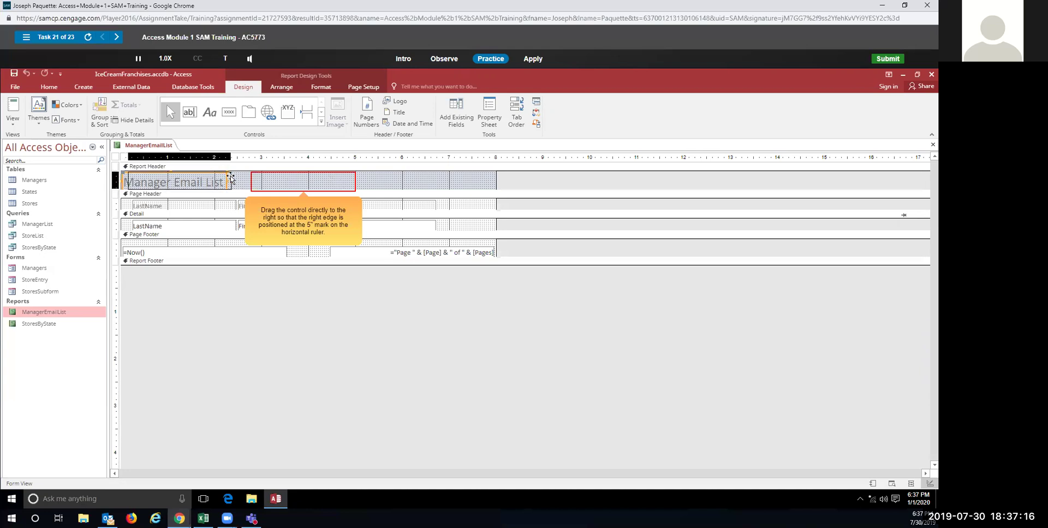
{"action": "left_click_drag", "start_coordinate": [226, 179], "coordinate": [353, 179]}
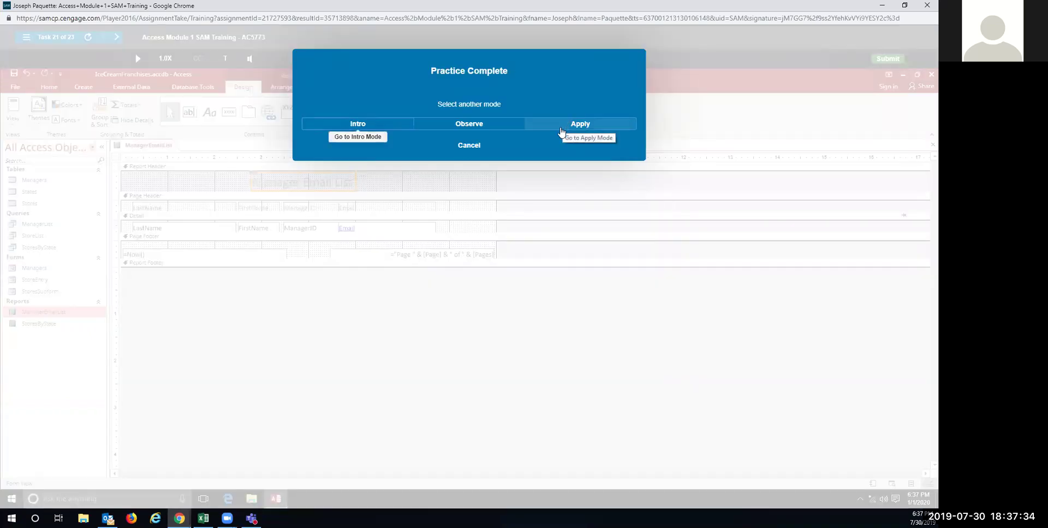
{"action": "left_click", "coordinate": [560, 132]}
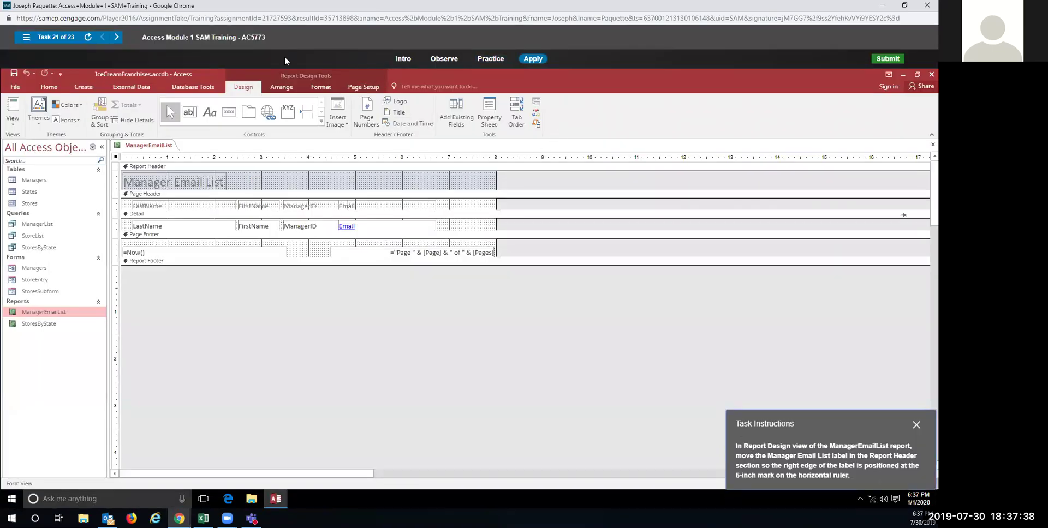
{"action": "left_click", "coordinate": [193, 182]}
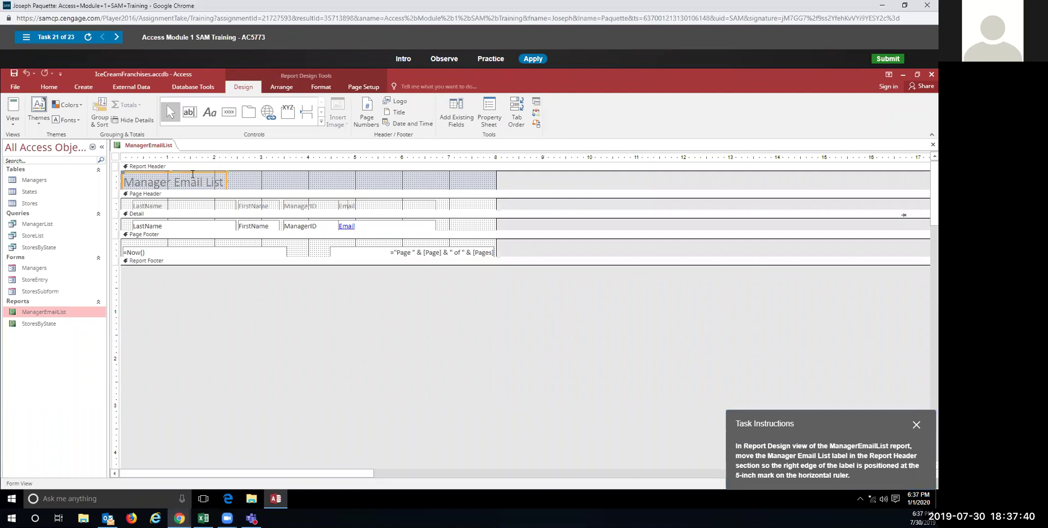
{"action": "left_click_drag", "start_coordinate": [229, 182], "coordinate": [354, 175]}
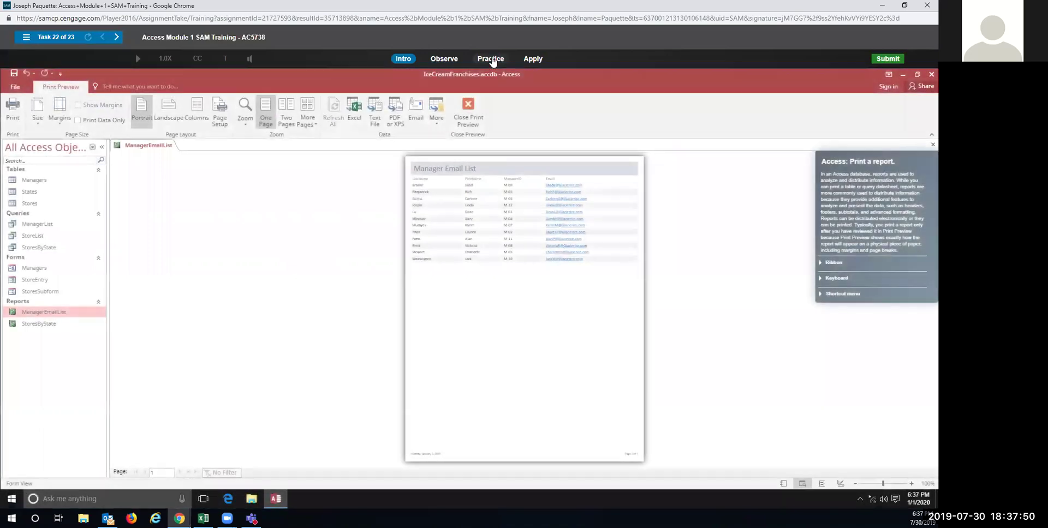
Step: Print the ManagerEmailList report from Print Preview and confirm with OK, in practice and Apply
{"action": "left_click", "coordinate": [490, 58]}
{"action": "left_click", "coordinate": [456, 274]}
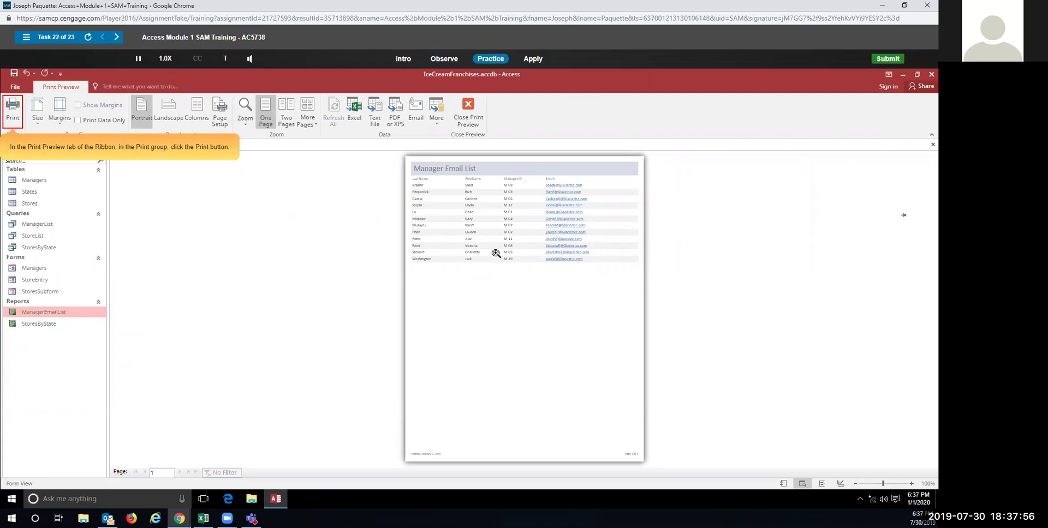
{"action": "left_click", "coordinate": [12, 112]}
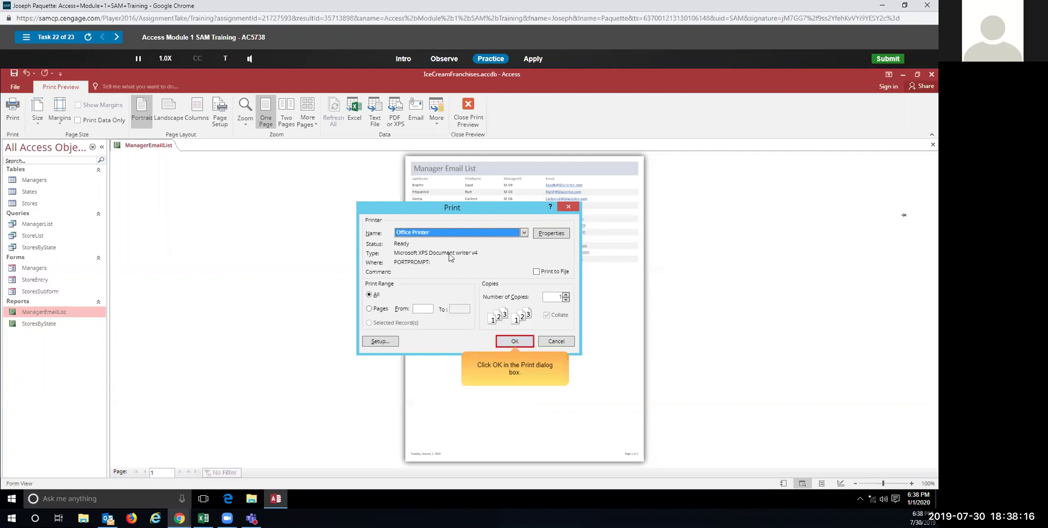
{"action": "left_click", "coordinate": [506, 344]}
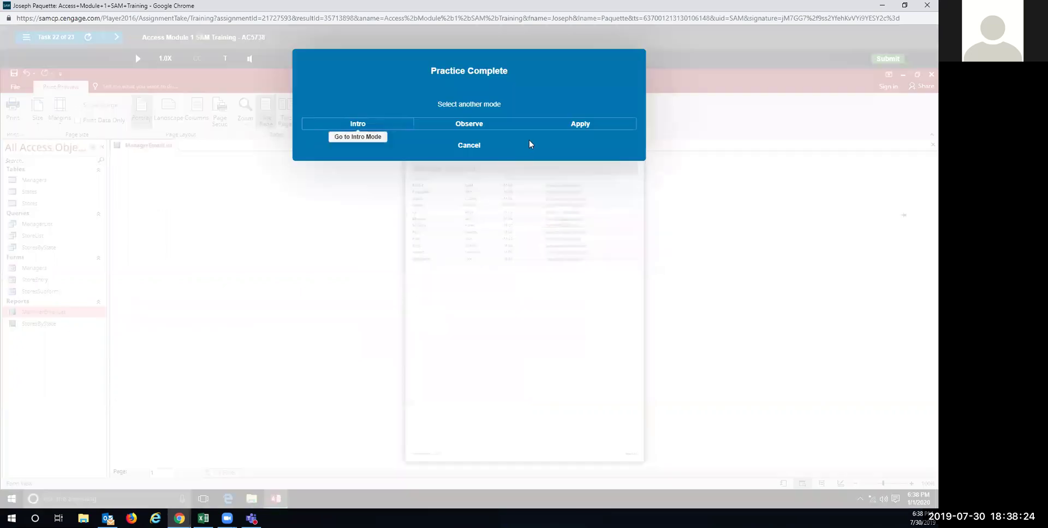
{"action": "left_click", "coordinate": [562, 129]}
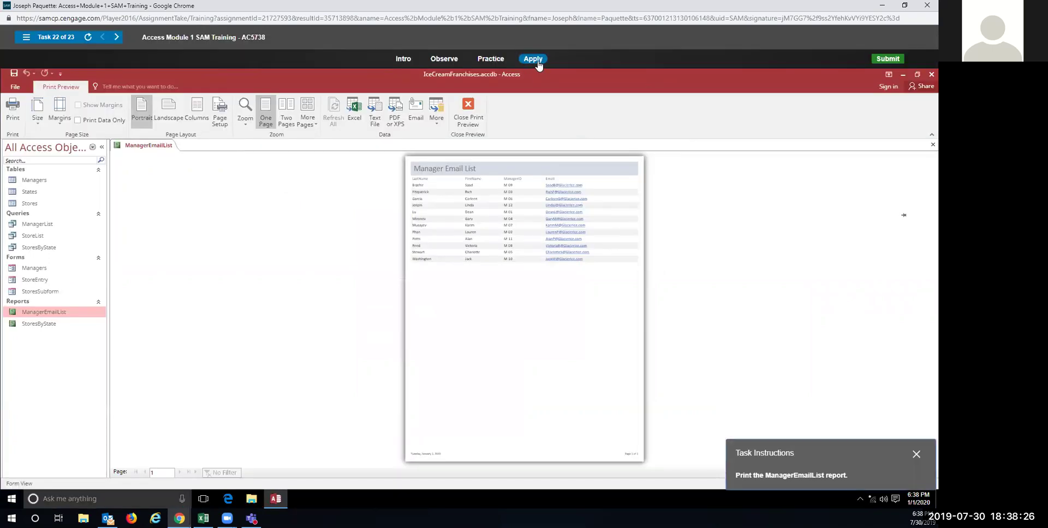
{"action": "left_click", "coordinate": [12, 120]}
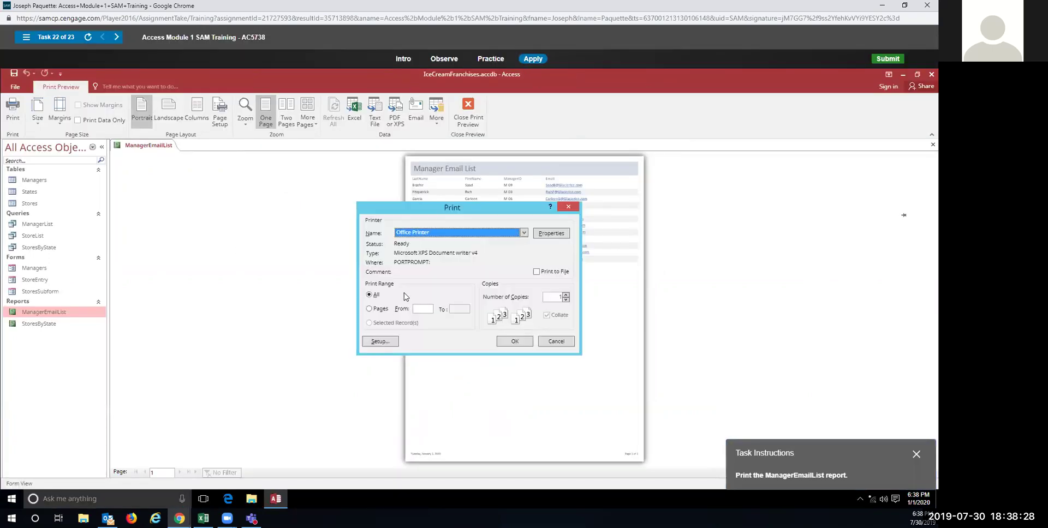
{"action": "left_click", "coordinate": [515, 343]}
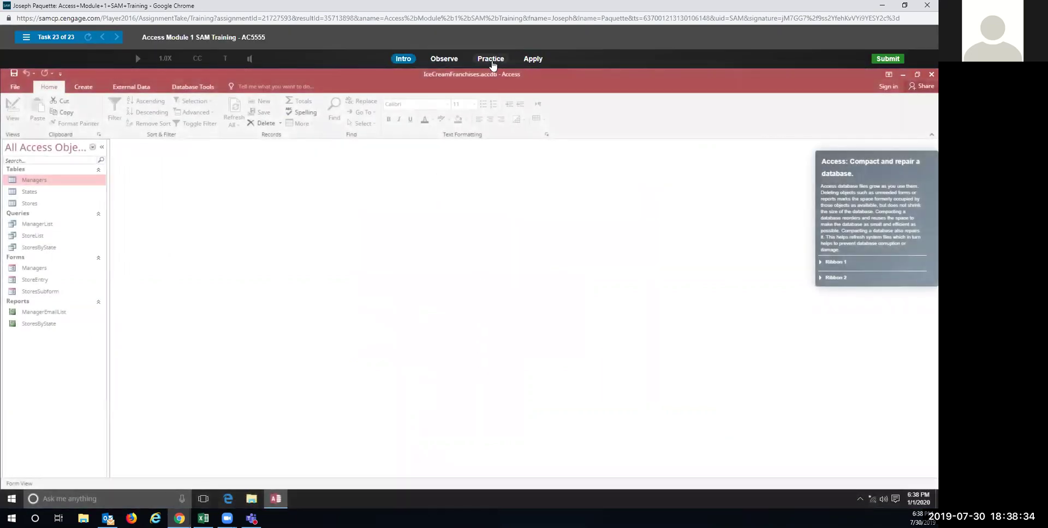
Step: Run Compact and Repair Database from Database Tools on IceCreamFranchises.accdb, in practice and Apply
{"action": "left_click", "coordinate": [492, 59]}
{"action": "left_click", "coordinate": [474, 288]}
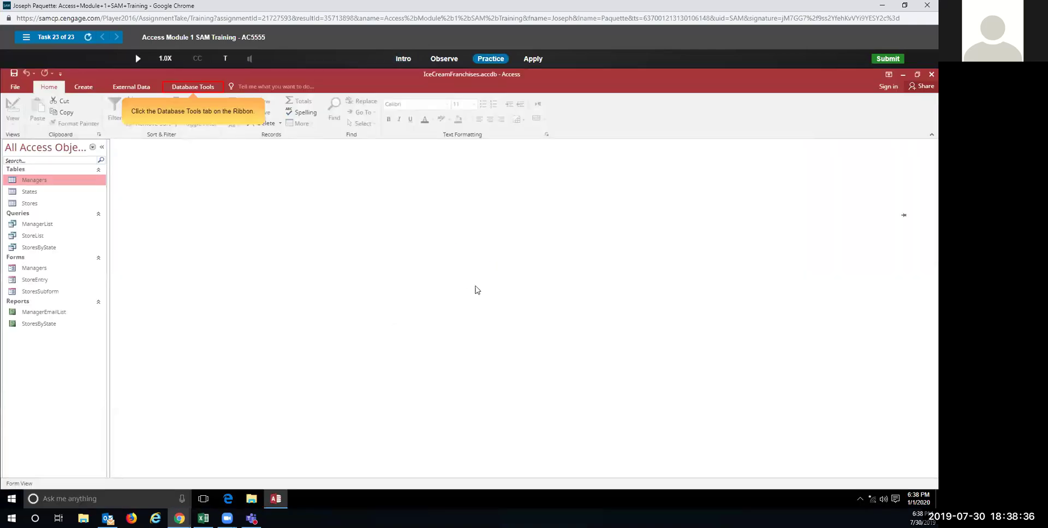
{"action": "left_click", "coordinate": [186, 89]}
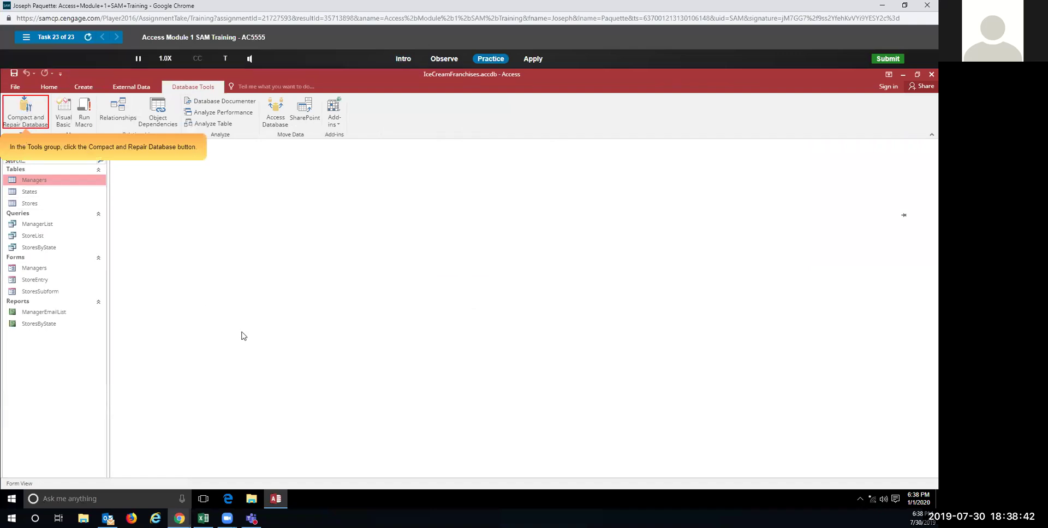
{"action": "left_click", "coordinate": [31, 113]}
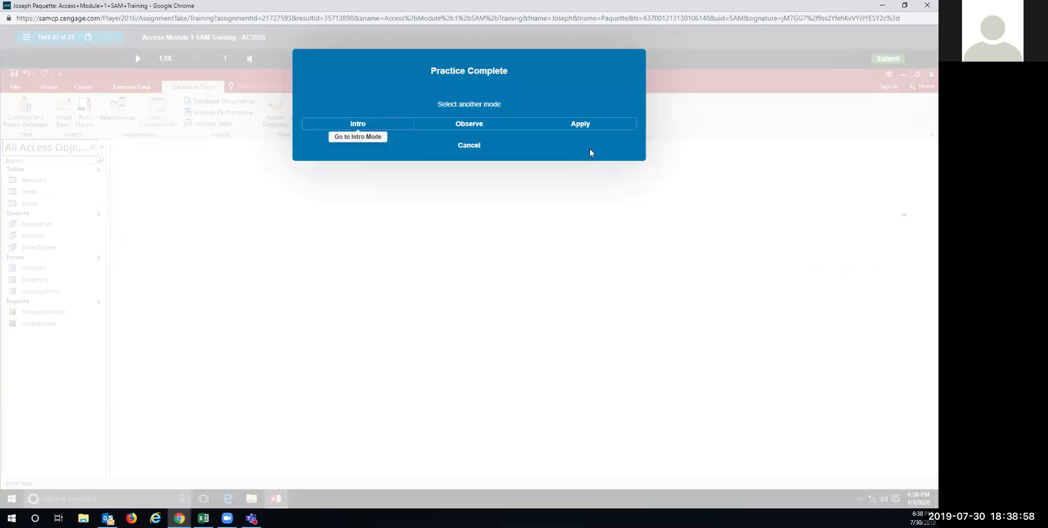
{"action": "left_click", "coordinate": [589, 126]}
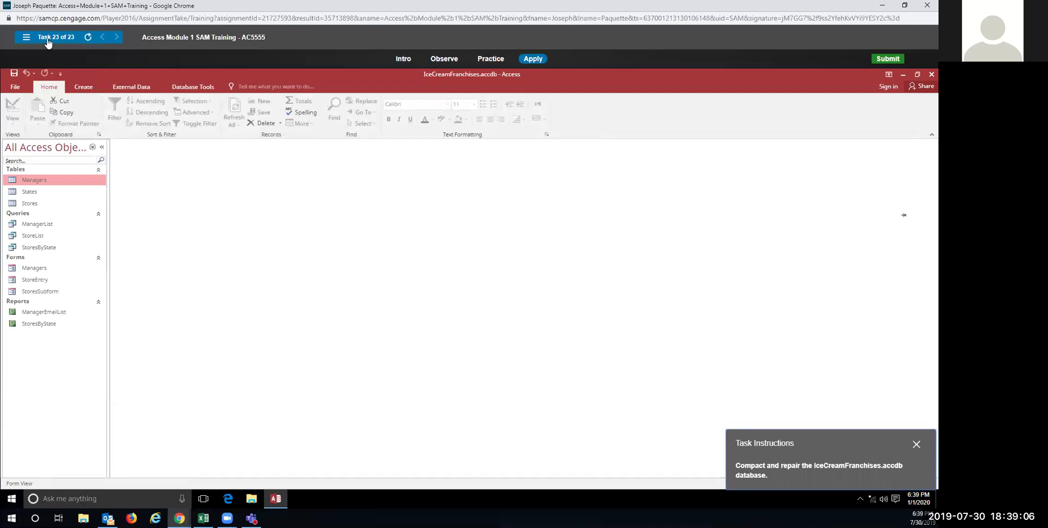
{"action": "left_click", "coordinate": [192, 87]}
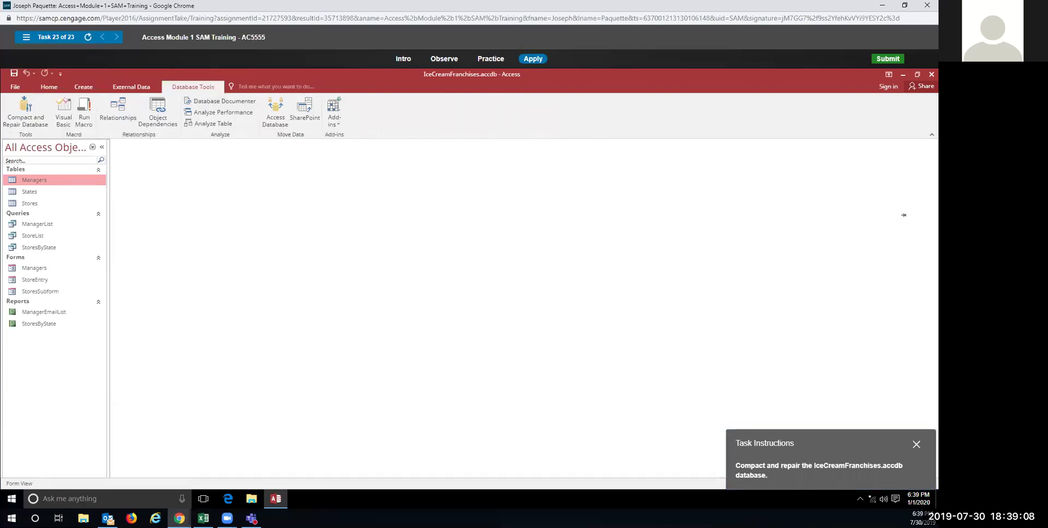
{"action": "left_click", "coordinate": [33, 113]}
{"action": "left_click", "coordinate": [27, 110]}
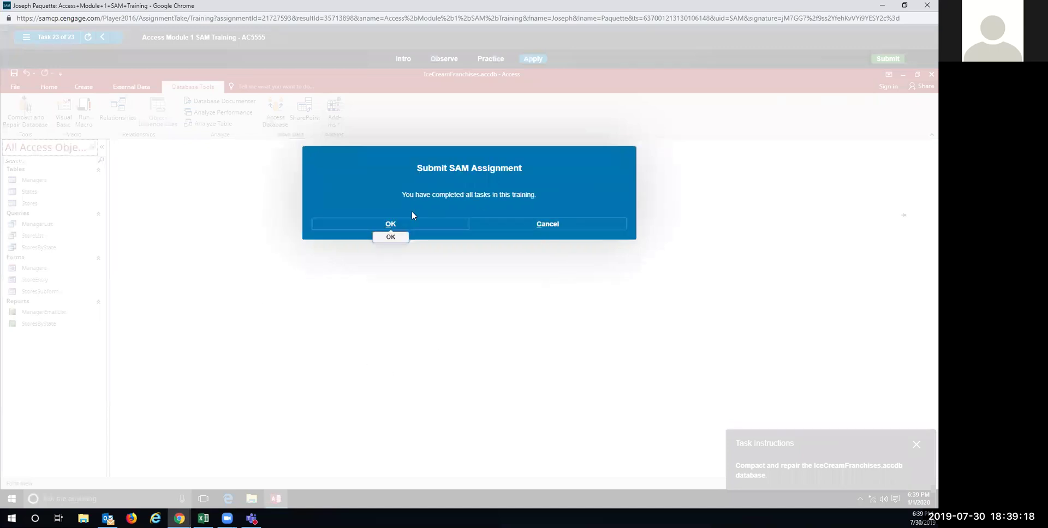
Step: Submit the training with all 23 tasks done, dismiss the summary and confirmation, and close MindTap
{"action": "left_click", "coordinate": [409, 223]}
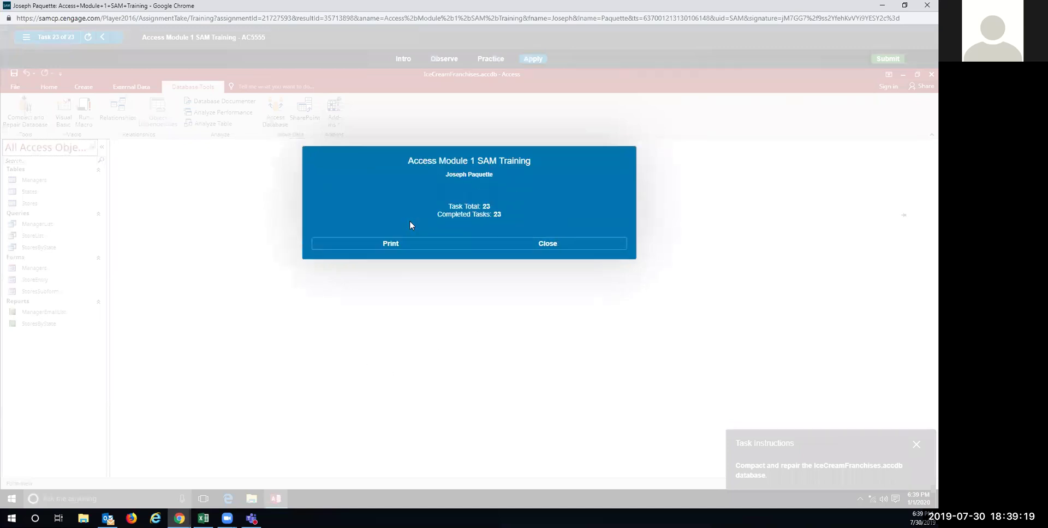
{"action": "left_click", "coordinate": [528, 245]}
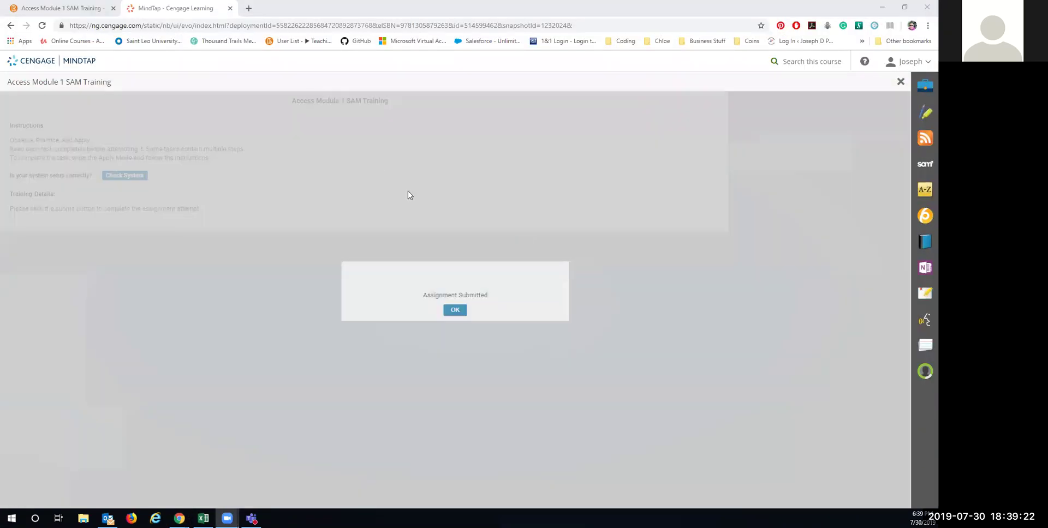
{"action": "left_click", "coordinate": [454, 310]}
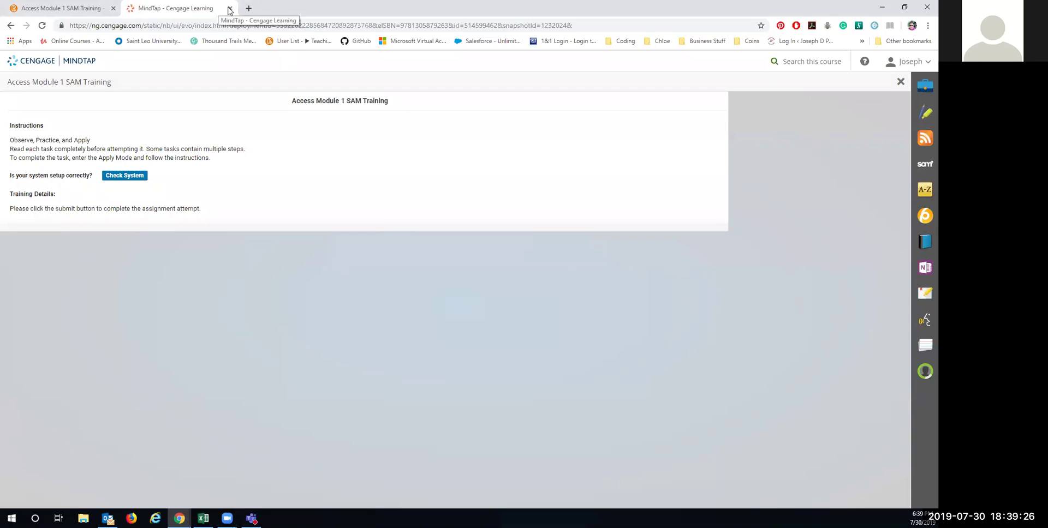
{"action": "left_click", "coordinate": [230, 9]}
Step: From the Unit 6: Access 1 & 2 page's Homework list, open Access Module 1 SAM Project 1
{"action": "left_click", "coordinate": [297, 144]}
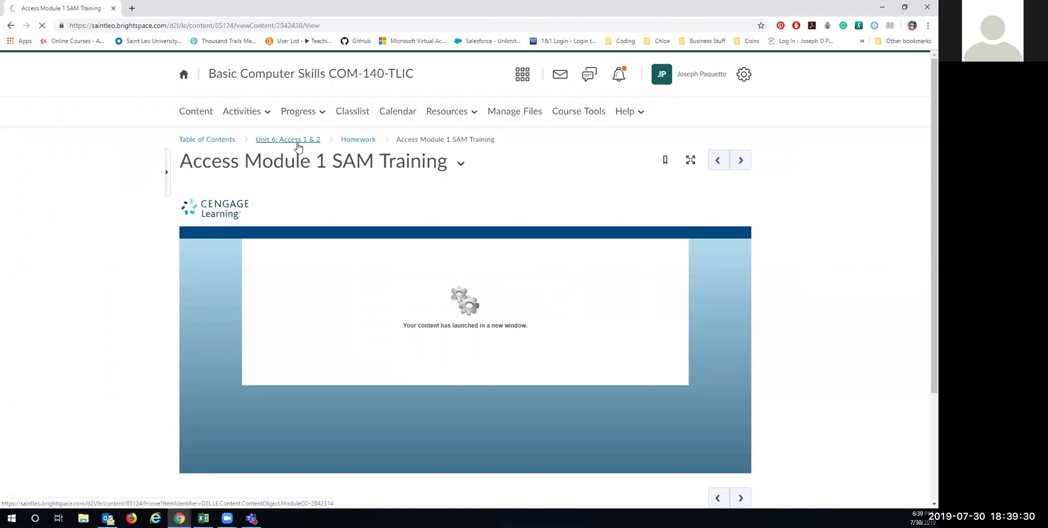
{"action": "scroll", "coordinate": [382, 286], "scroll_direction": "down", "scroll_amount": 10}
{"action": "scroll", "coordinate": [382, 286], "scroll_direction": "down", "scroll_amount": 3}
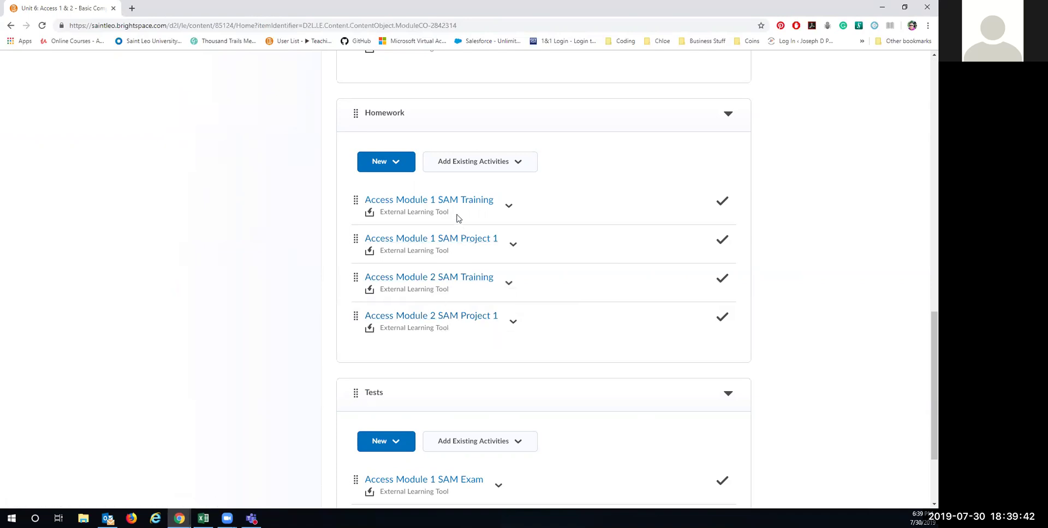
{"action": "left_click", "coordinate": [433, 239]}
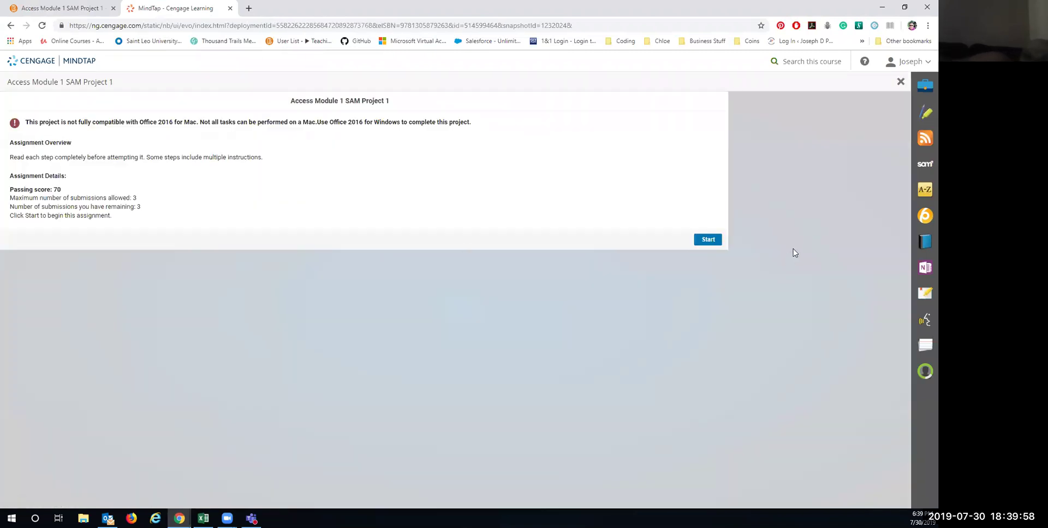
Step: Start the project, download the instruction, start and support files, and open Instructions_NP_AC16_1a.docx
{"action": "left_click", "coordinate": [710, 242]}
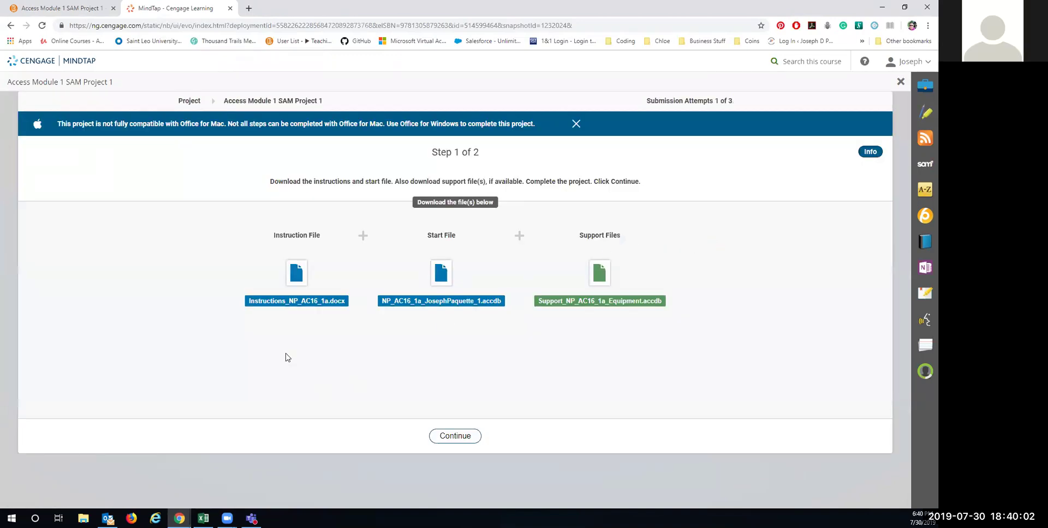
{"action": "left_click", "coordinate": [296, 281]}
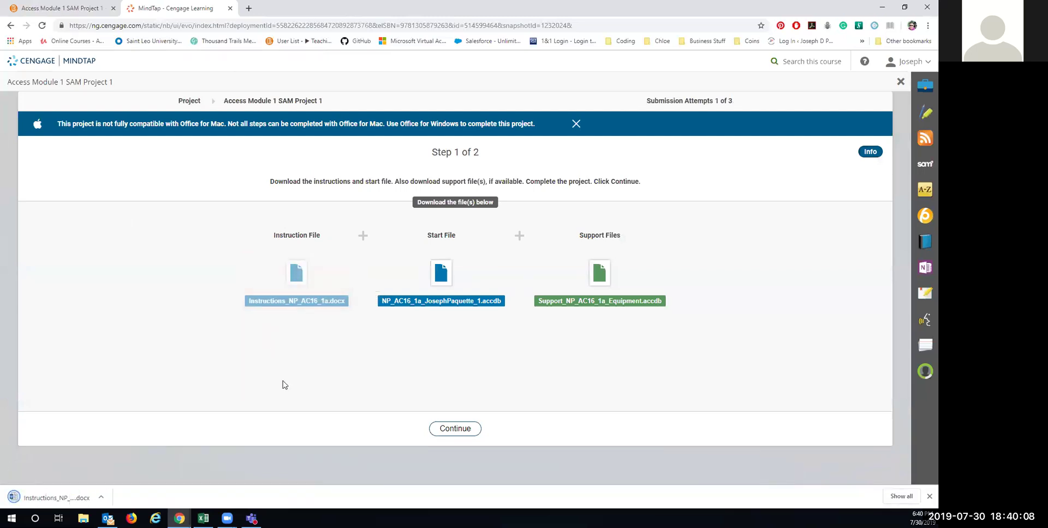
{"action": "left_click", "coordinate": [436, 280]}
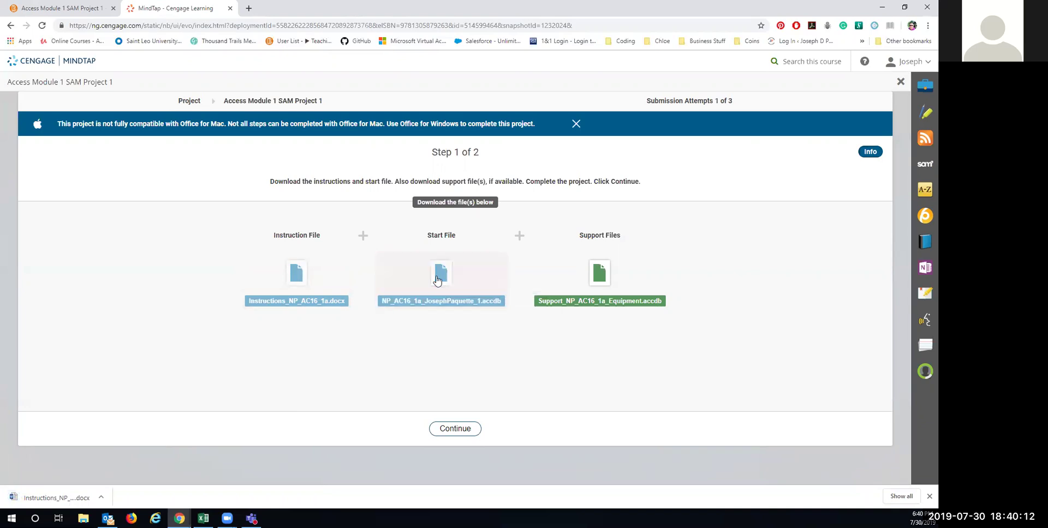
{"action": "left_click", "coordinate": [606, 281]}
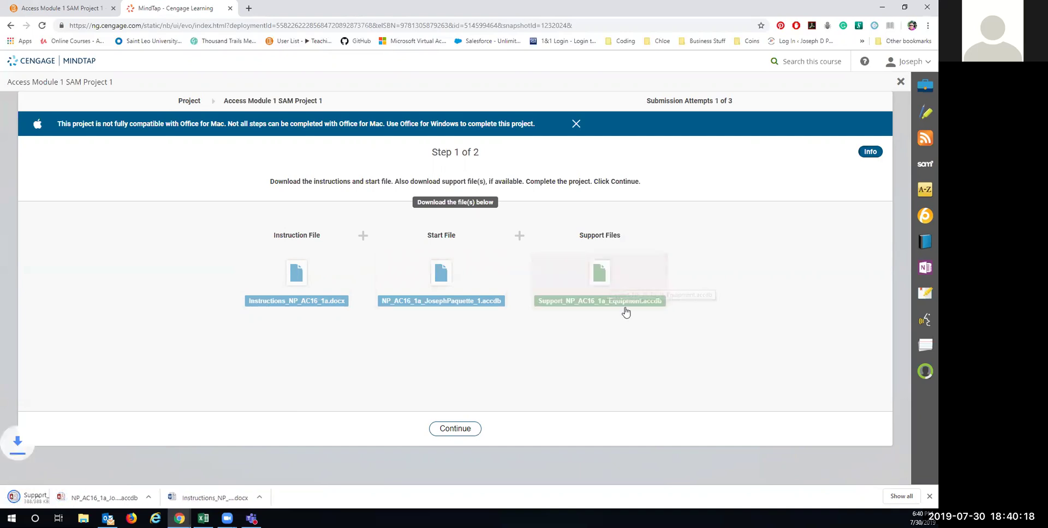
{"action": "left_click", "coordinate": [265, 498]}
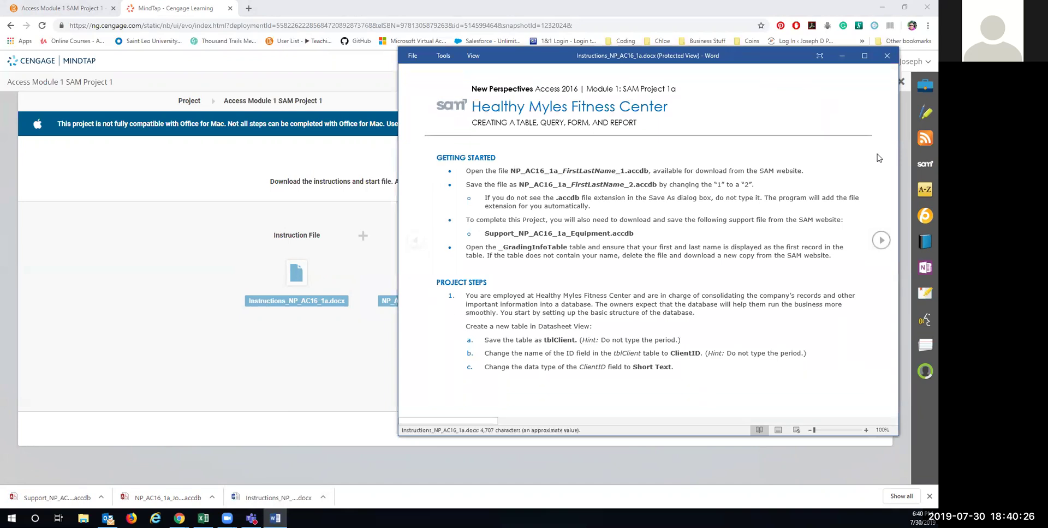
Step: Enable editing in the instructions document, move it to the other monitor, and open the start database
{"action": "left_click", "coordinate": [786, 70]}
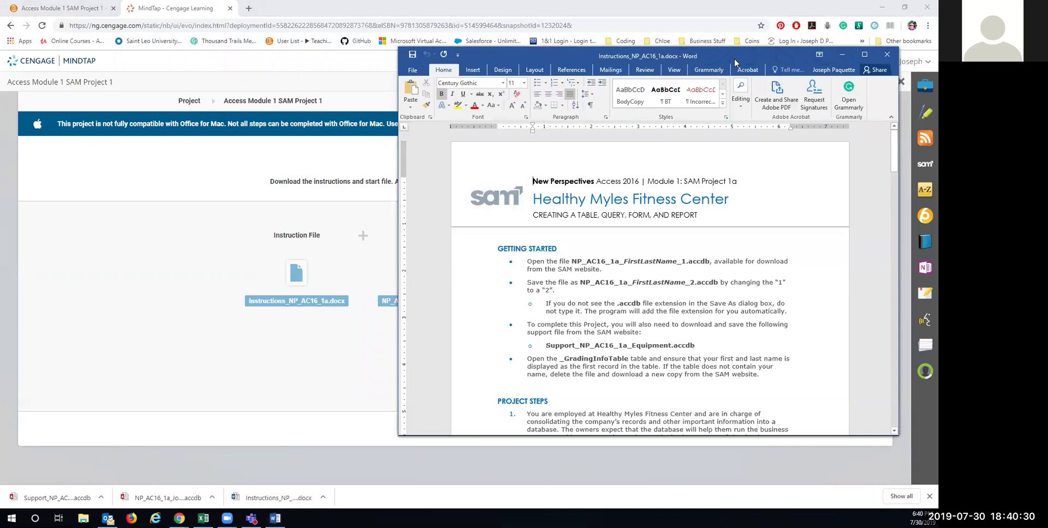
{"action": "left_click_drag", "start_coordinate": [735, 63], "coordinate": [376, 487]}
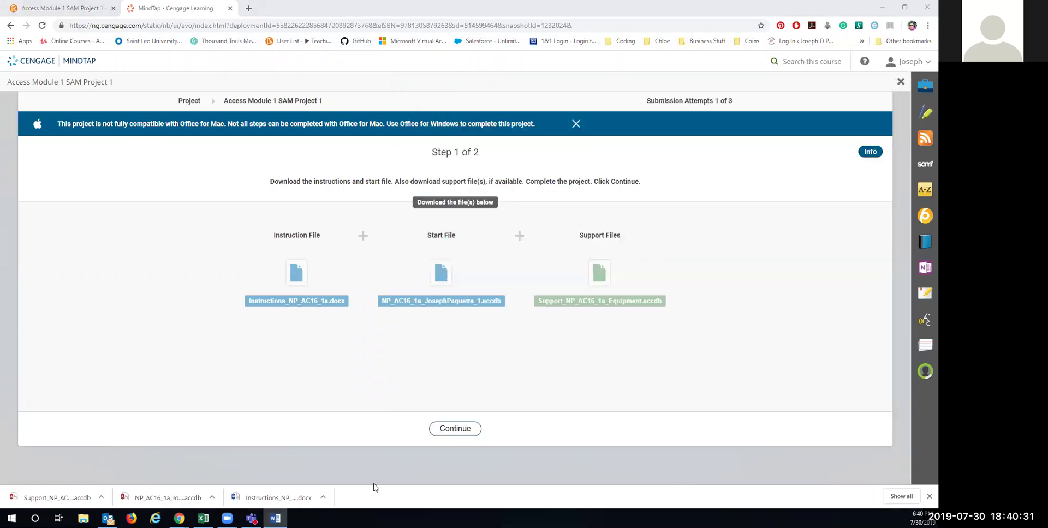
{"action": "left_click", "coordinate": [165, 499]}
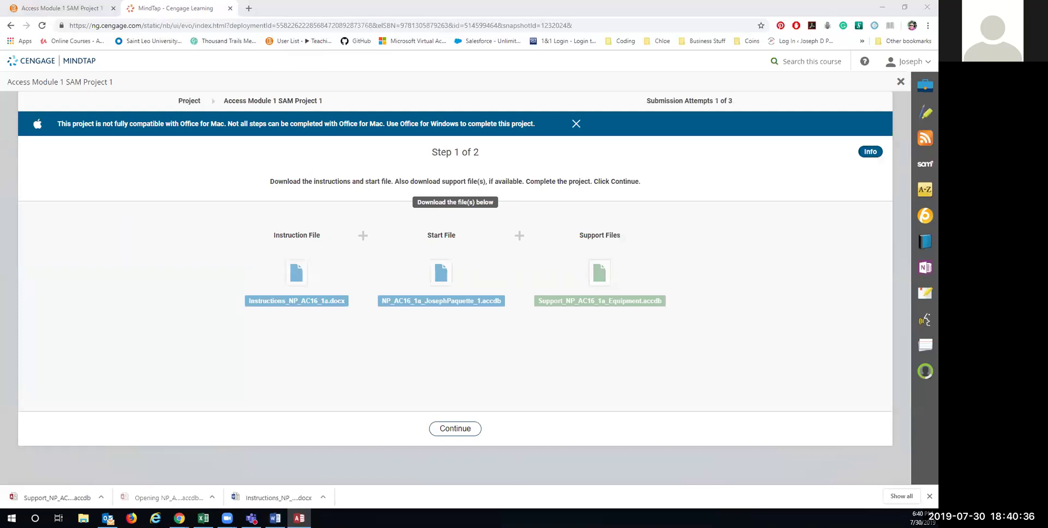
Step: Enable content in the start database, maximize its window, and bring up File > Save As
{"action": "left_click", "coordinate": [347, 180]}
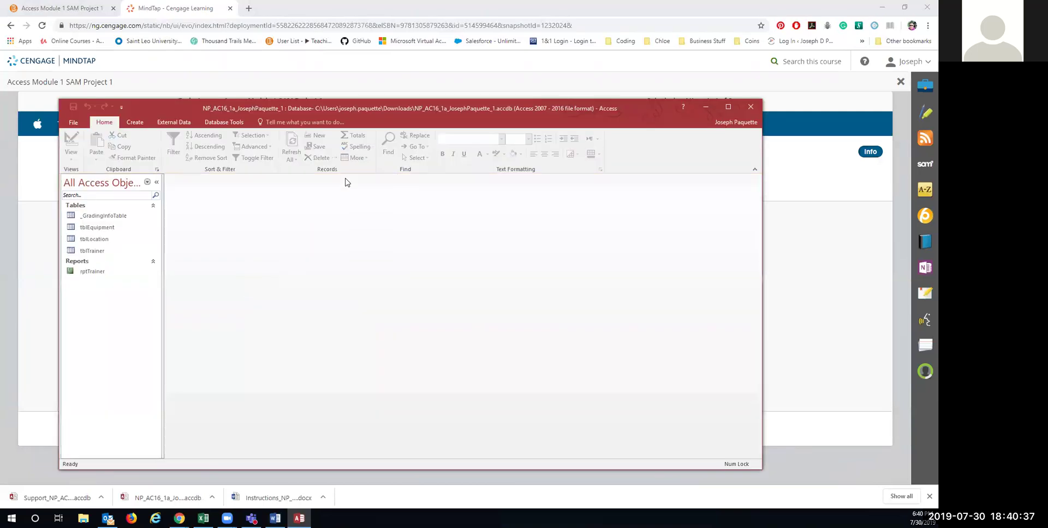
{"action": "double_click", "coordinate": [352, 111]}
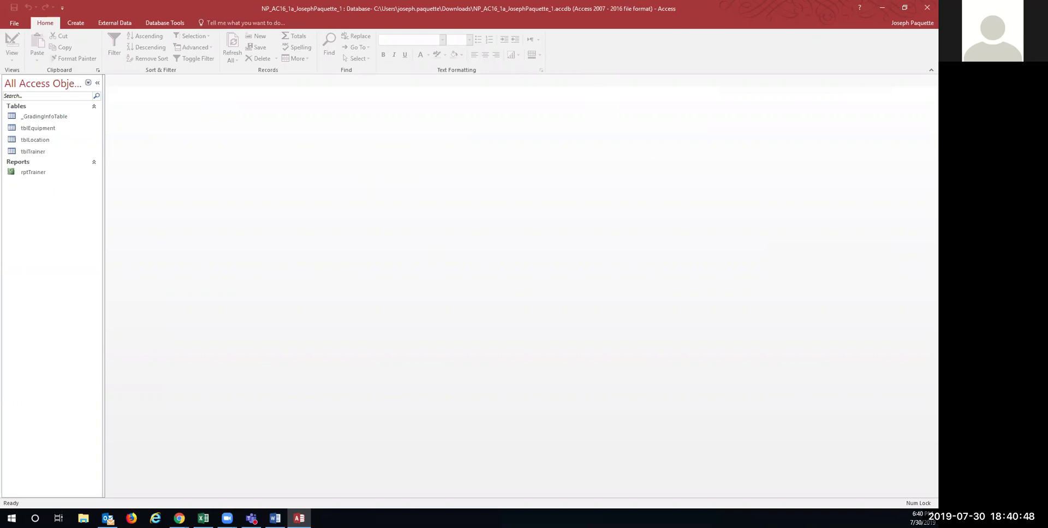
{"action": "left_click", "coordinate": [882, 8]}
{"action": "left_click", "coordinate": [61, 495]}
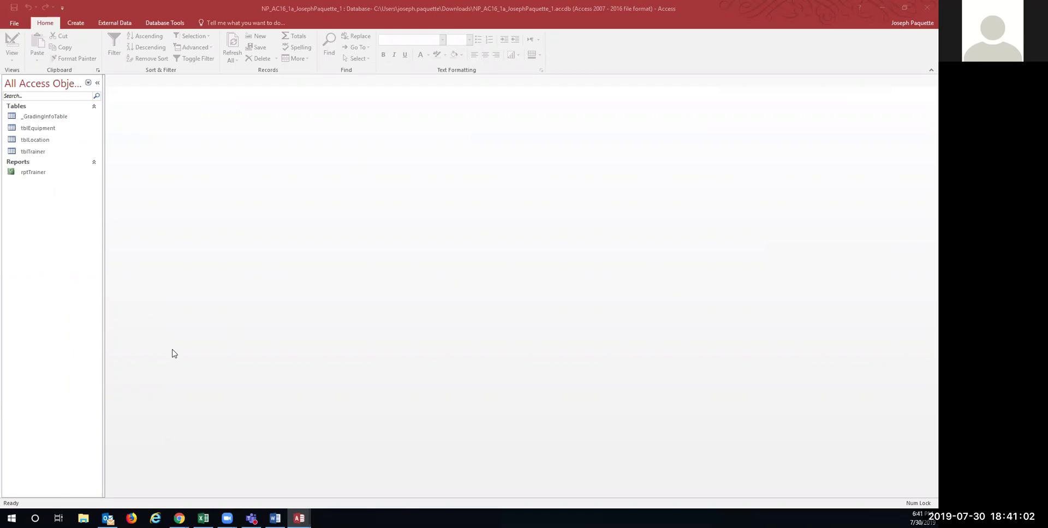
{"action": "left_click", "coordinate": [275, 518]}
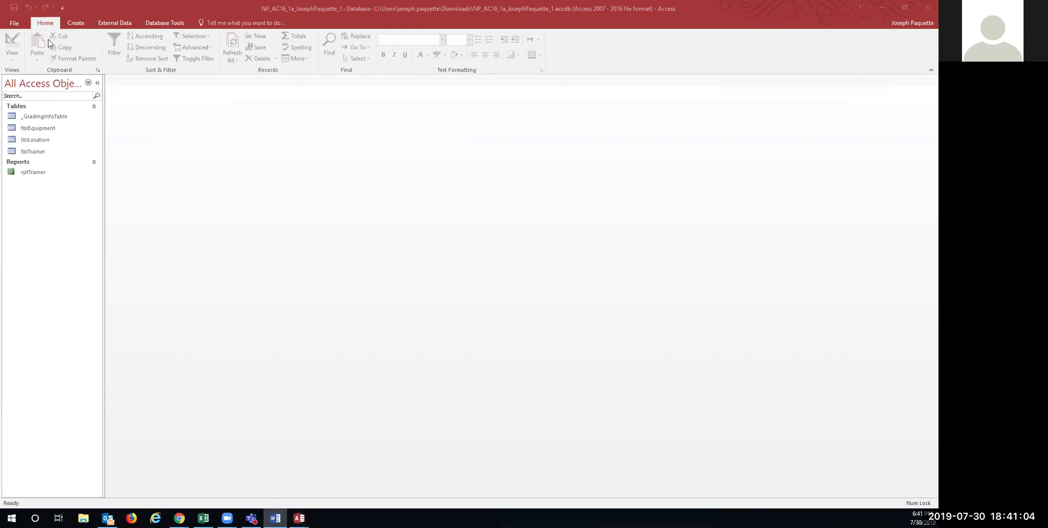
{"action": "left_click", "coordinate": [14, 26]}
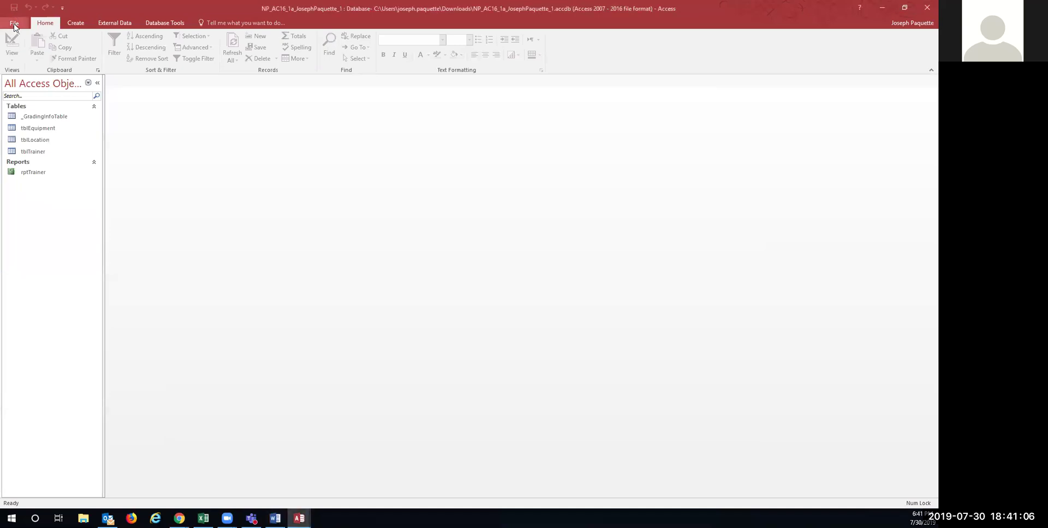
{"action": "left_click", "coordinate": [14, 25]}
{"action": "left_click", "coordinate": [21, 121]}
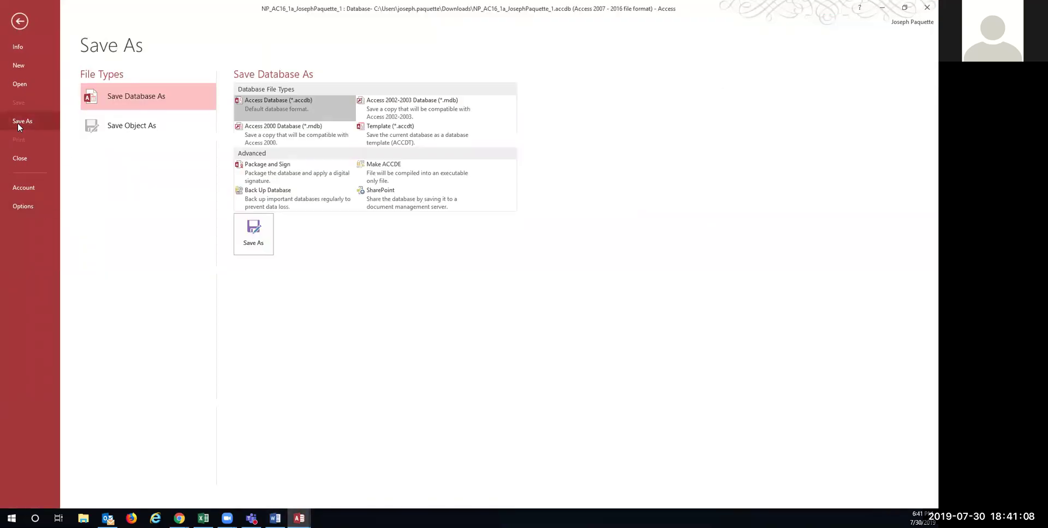
Step: Save the start database to Documents with its file name changed from _1 to _2
{"action": "left_click", "coordinate": [243, 243]}
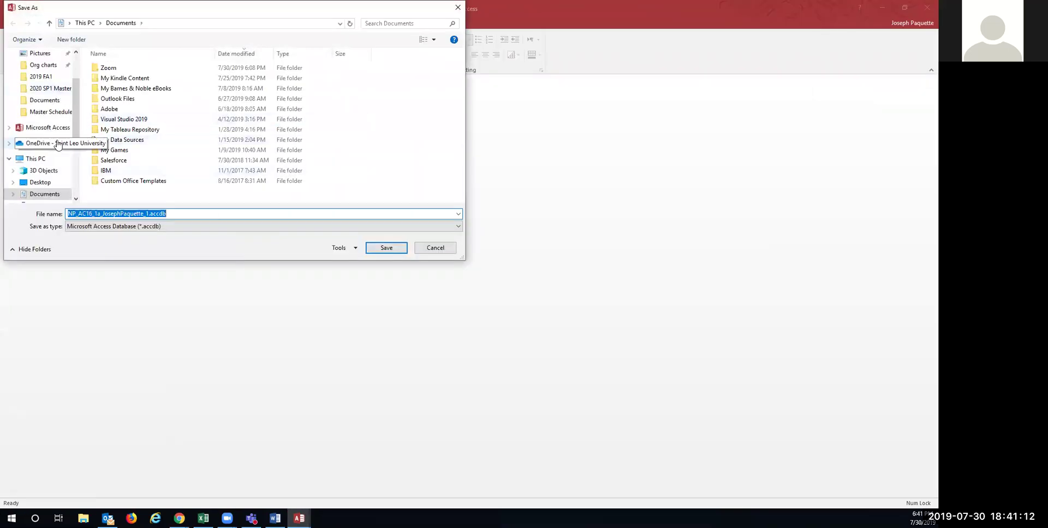
{"action": "scroll", "coordinate": [57, 146], "scroll_direction": "down", "scroll_amount": 1}
{"action": "left_click", "coordinate": [59, 173]}
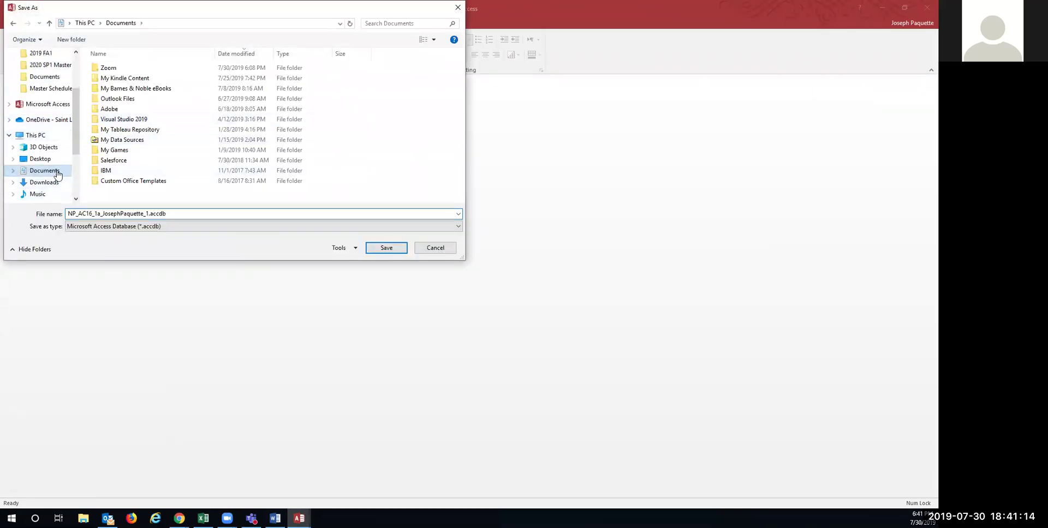
{"action": "left_click", "coordinate": [147, 213]}
{"action": "left_click", "coordinate": [147, 213]}
{"action": "left_click", "coordinate": [383, 248]}
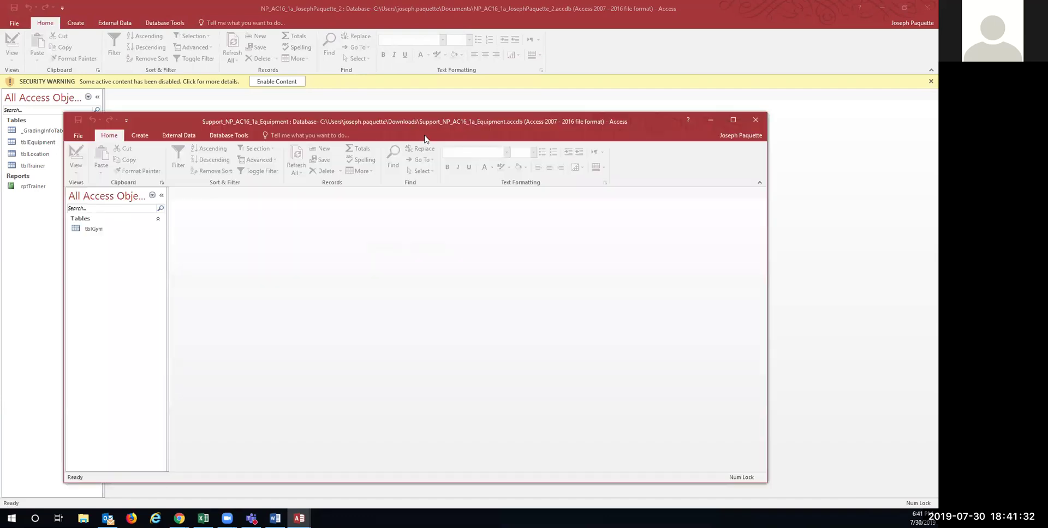
Step: Save a copy of Support_NP_AC16_1a_Equipment.accdb to Documents and close that database
{"action": "left_click", "coordinate": [77, 138]}
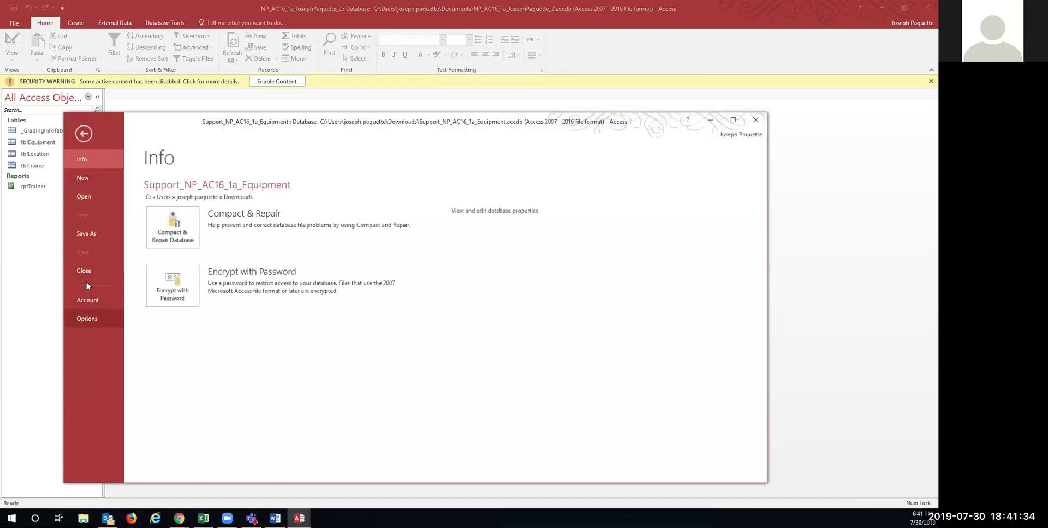
{"action": "left_click", "coordinate": [86, 234]}
{"action": "left_click", "coordinate": [323, 352]}
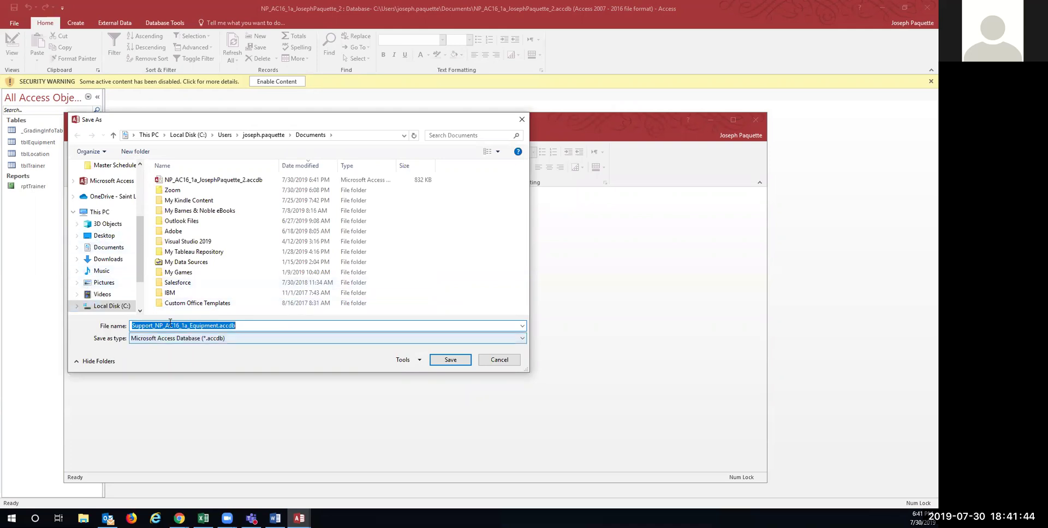
{"action": "left_click", "coordinate": [448, 360]}
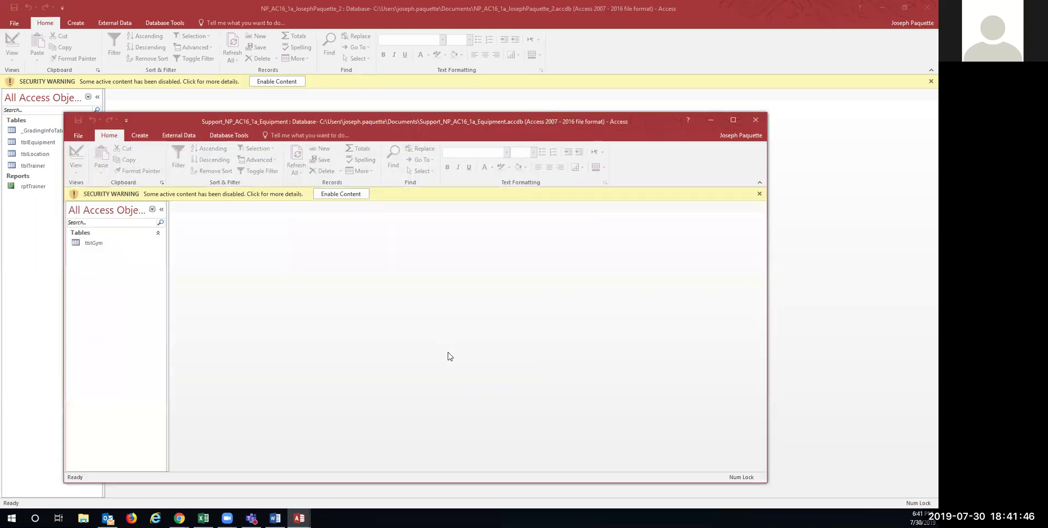
{"action": "left_click", "coordinate": [761, 121]}
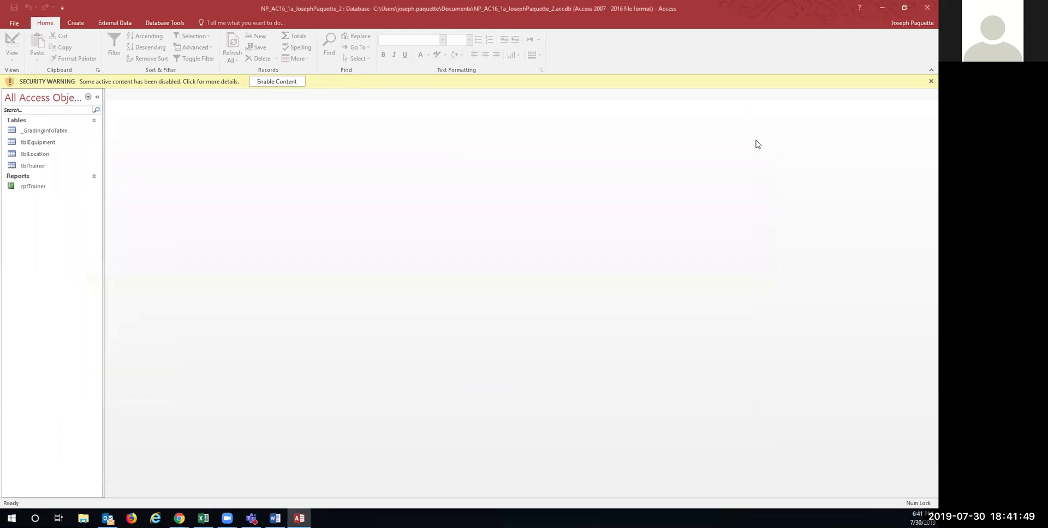
Step: Enable content in the _2 project database and open _GradingInfoTable
{"action": "left_click", "coordinate": [278, 82]}
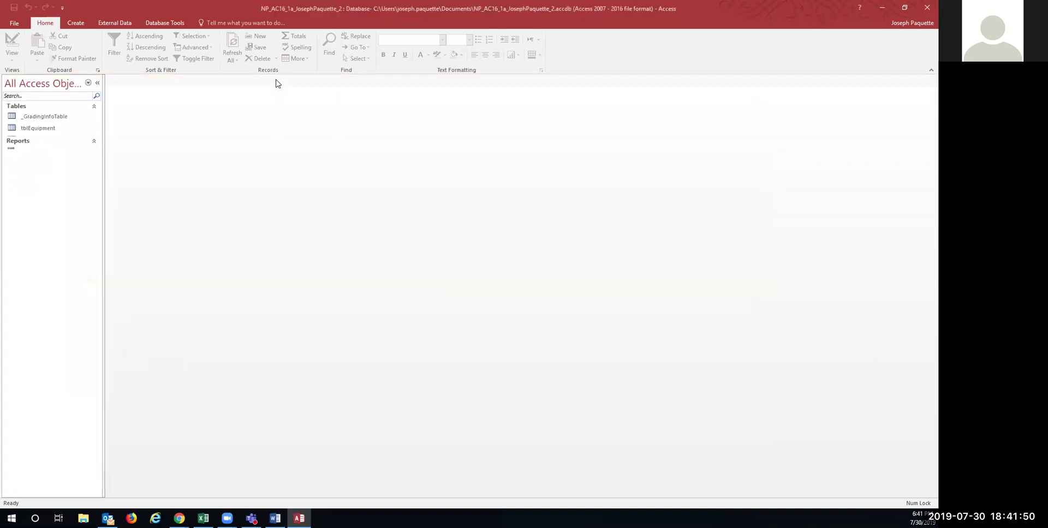
{"action": "left_click", "coordinate": [43, 117]}
{"action": "double_click", "coordinate": [43, 117]}
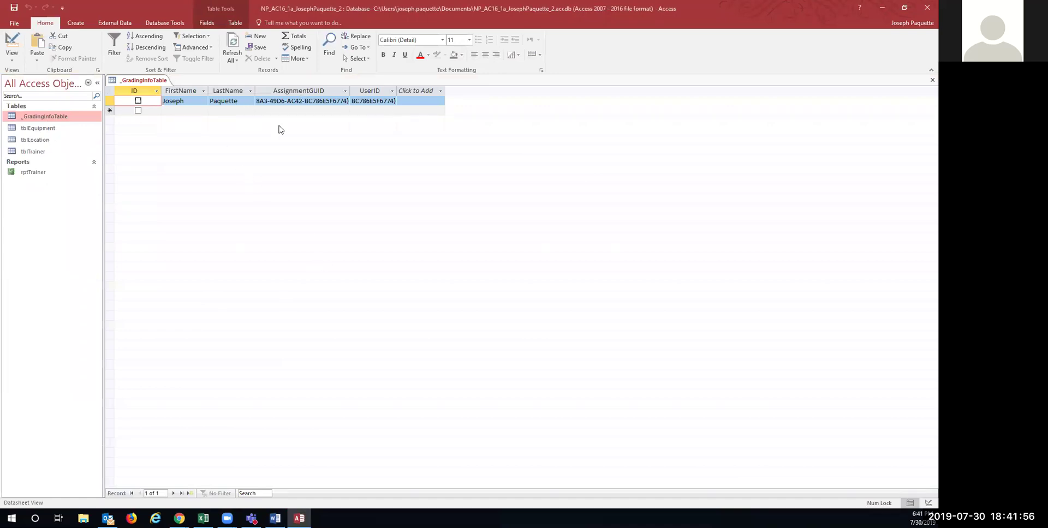
Step: Check the instructions, then create a new blank table in the database
{"action": "key", "text": "alt+Tab"}
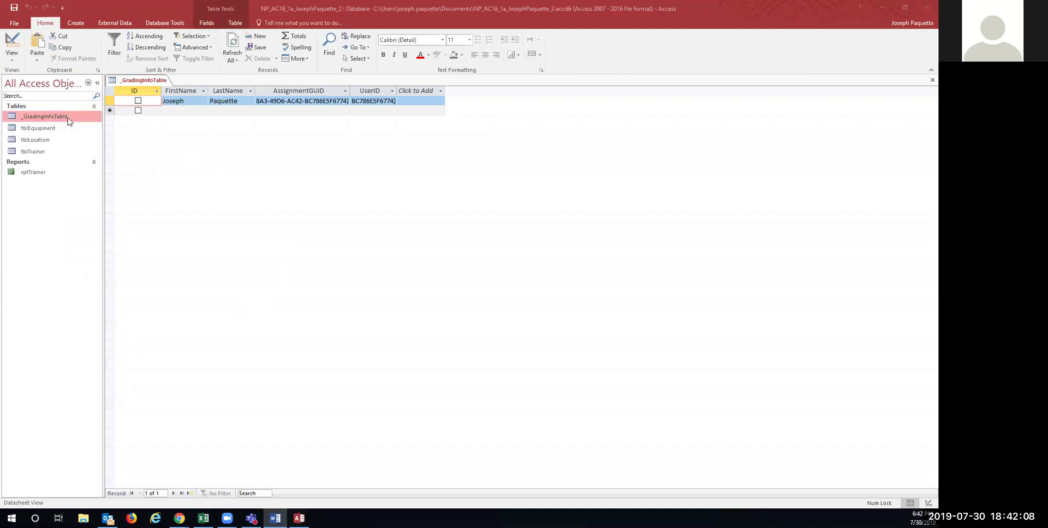
{"action": "left_click", "coordinate": [76, 24]}
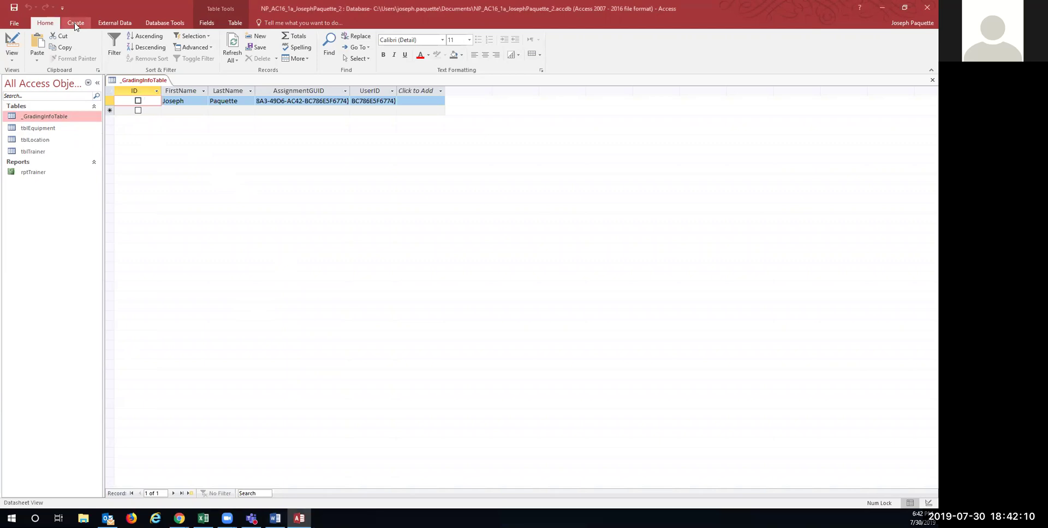
{"action": "left_click", "coordinate": [76, 25]}
{"action": "left_click", "coordinate": [48, 44]}
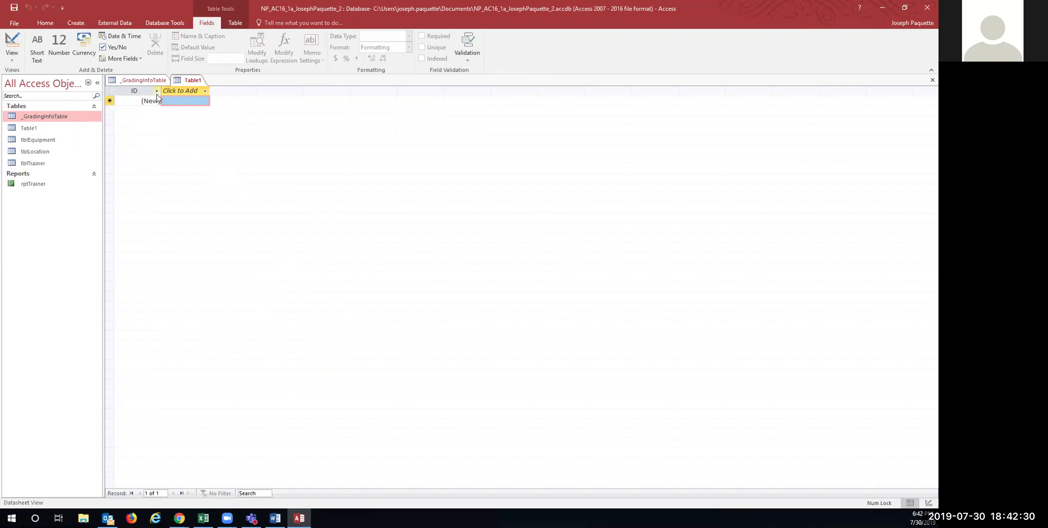
Step: Rename the new table's ID field to ClientID
{"action": "double_click", "coordinate": [136, 91]}
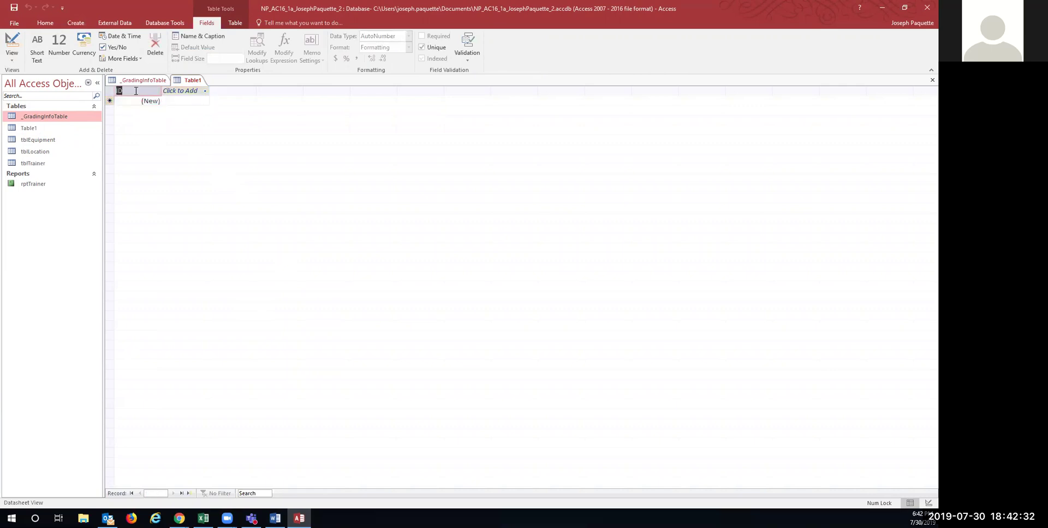
{"action": "type", "text": "ClientID"}
{"action": "key", "text": "Return"}
{"action": "left_click", "coordinate": [158, 92]}
{"action": "left_click", "coordinate": [157, 91]}
{"action": "left_click", "coordinate": [158, 91]}
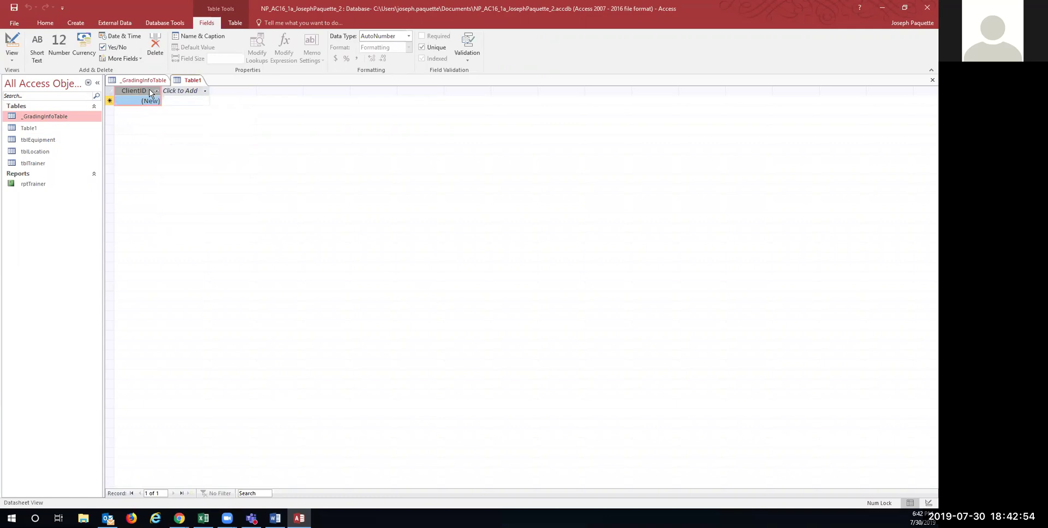
Step: Review the ClientID column along with the table's field and table settings
{"action": "double_click", "coordinate": [151, 91]}
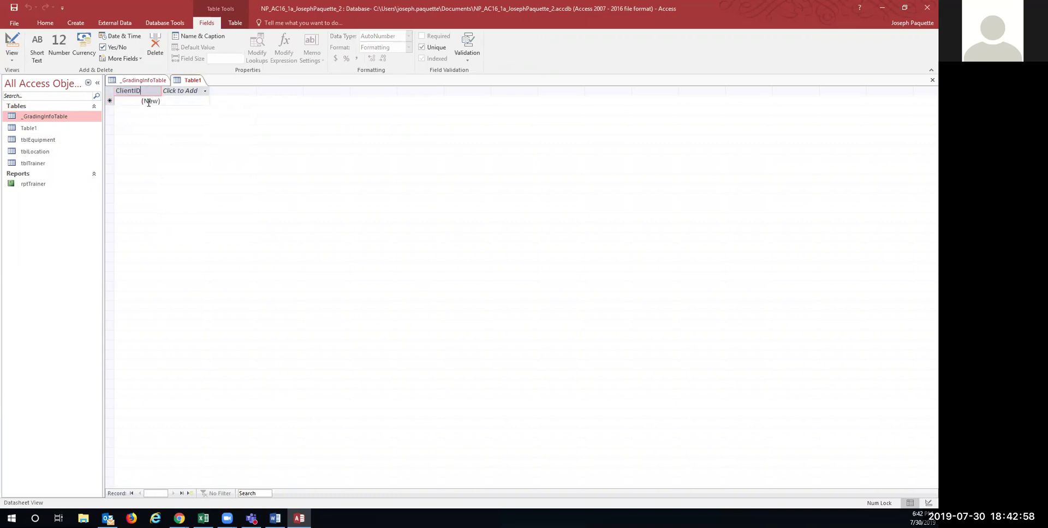
{"action": "left_click", "coordinate": [170, 91]}
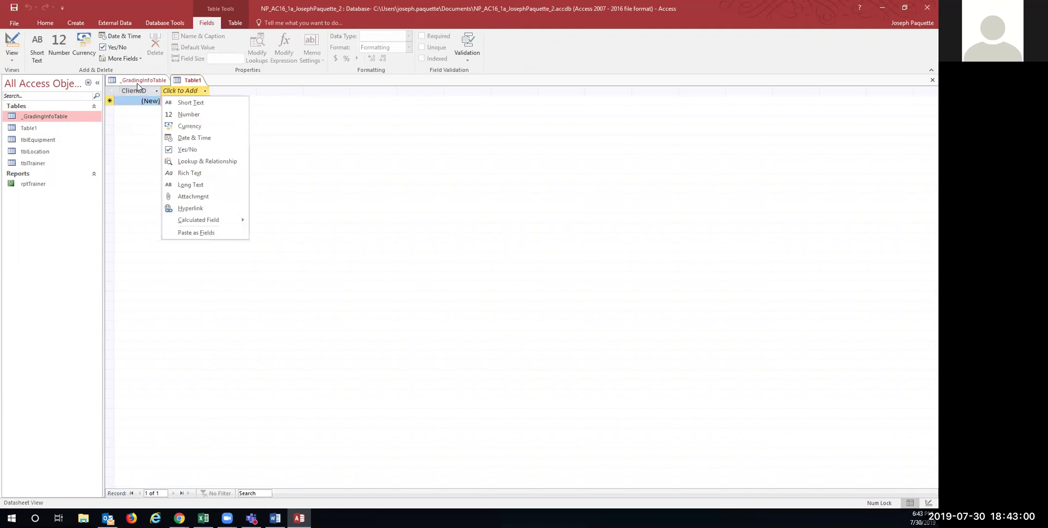
{"action": "left_click", "coordinate": [138, 90]}
{"action": "left_click", "coordinate": [138, 92]}
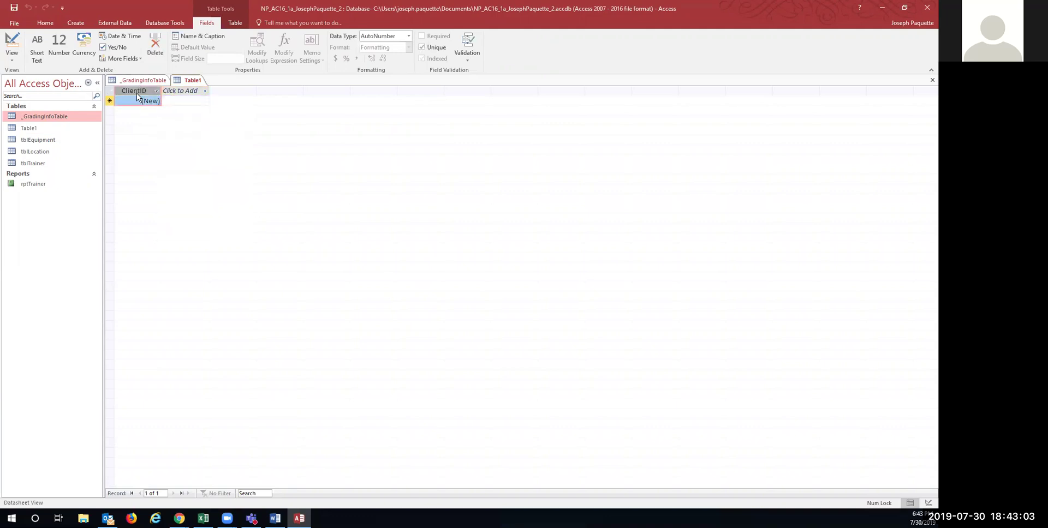
{"action": "left_click", "coordinate": [237, 23]}
{"action": "left_click", "coordinate": [207, 24]}
Step: Resize the database window and change ClientID's data type to Short Text
{"action": "double_click", "coordinate": [708, 21]}
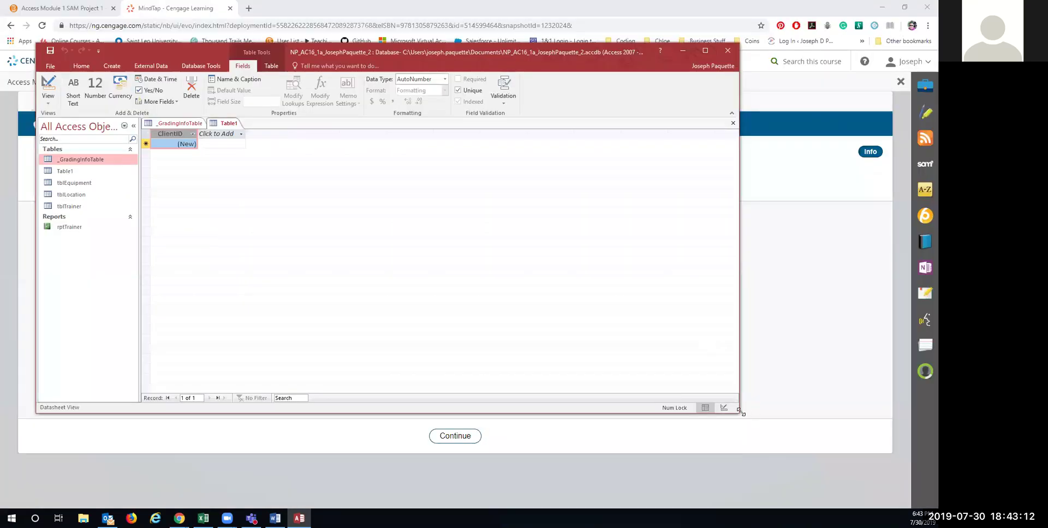
{"action": "left_click_drag", "start_coordinate": [741, 413], "coordinate": [893, 499]}
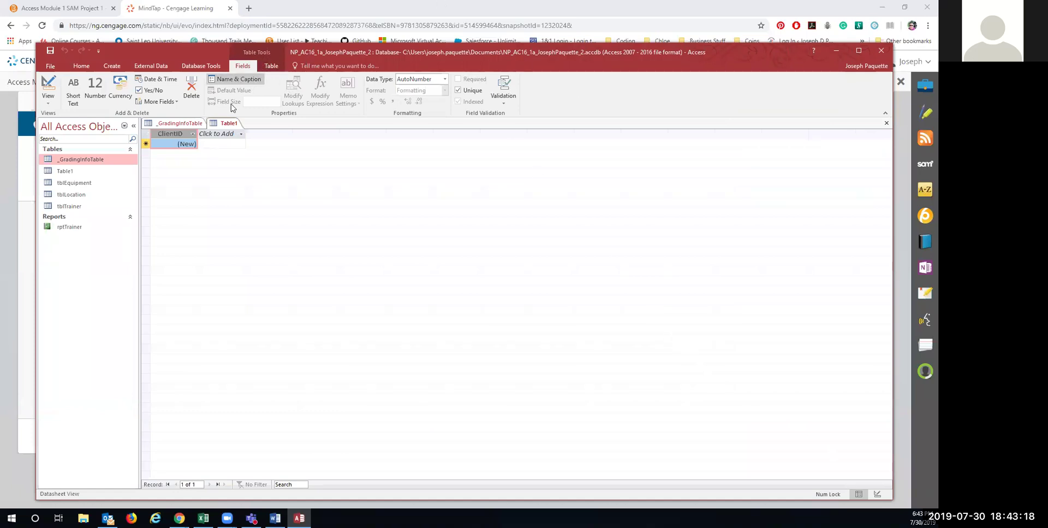
{"action": "left_click", "coordinate": [444, 79]}
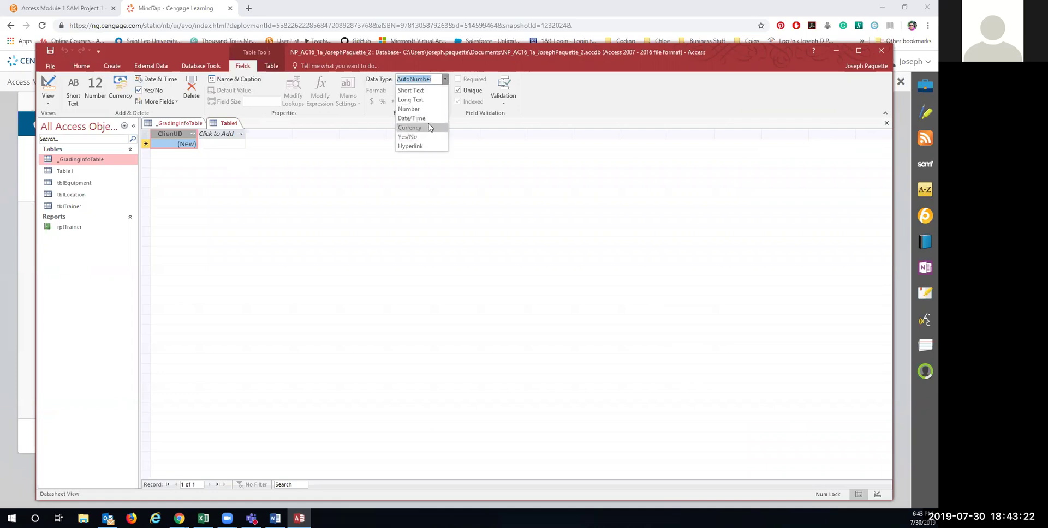
{"action": "left_click", "coordinate": [410, 90]}
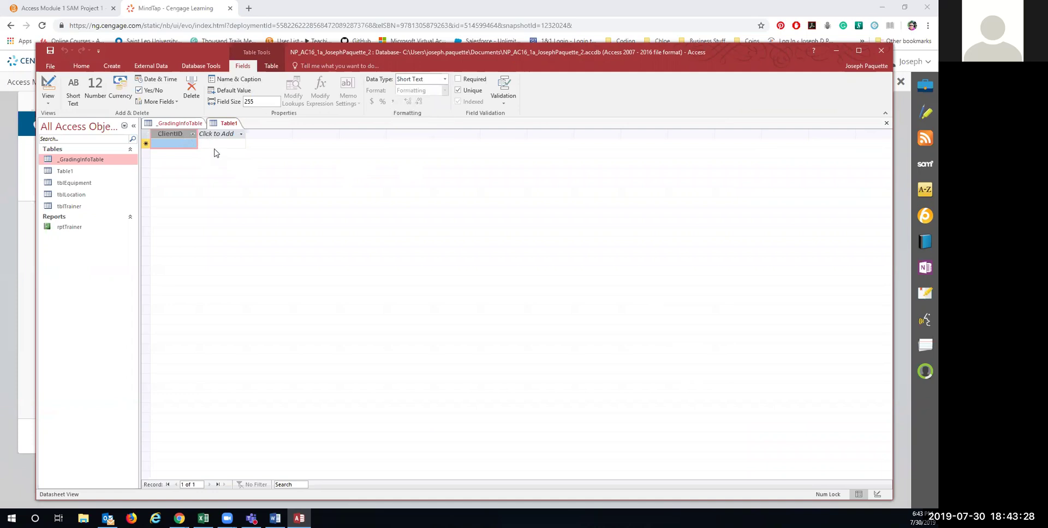
Step: Add FirstName, LastName and Address as Short Text fields
{"action": "left_click", "coordinate": [242, 134]}
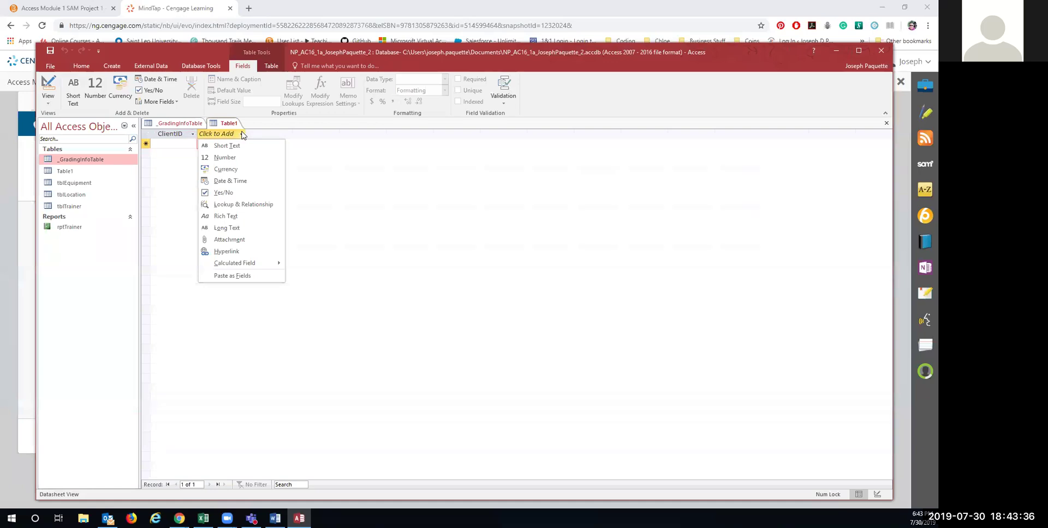
{"action": "left_click", "coordinate": [235, 146]}
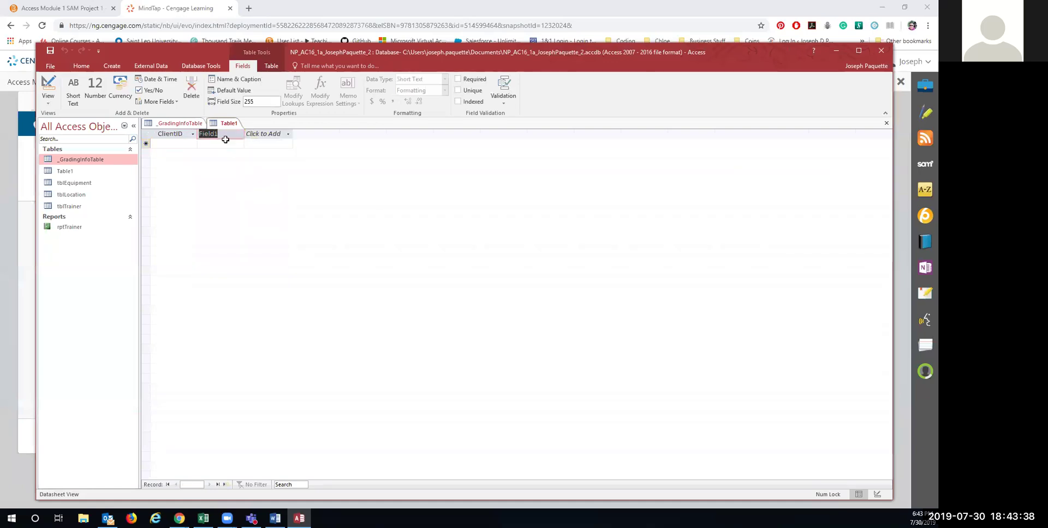
{"action": "type", "text": "F"}
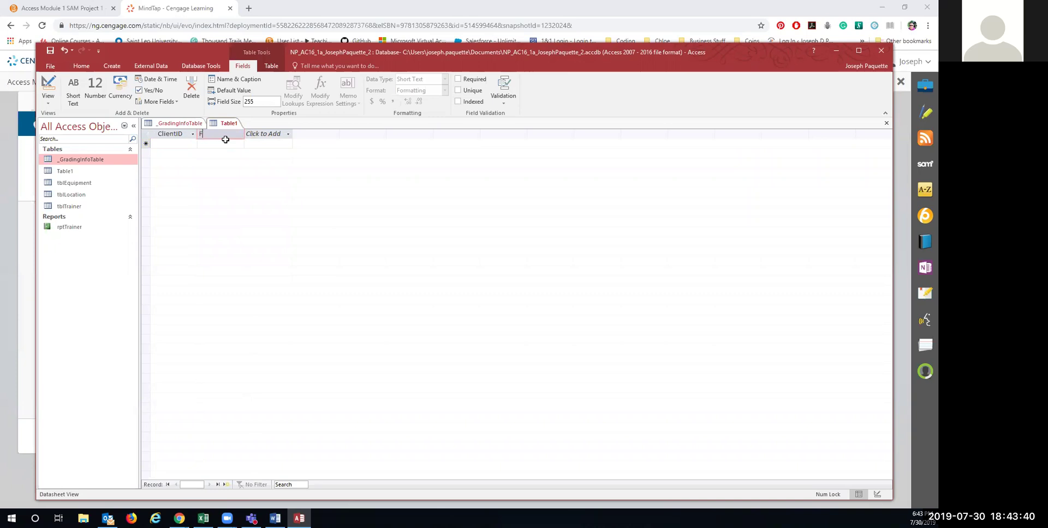
{"action": "type", "text": "irstName"}
{"action": "key", "text": "Tab"}
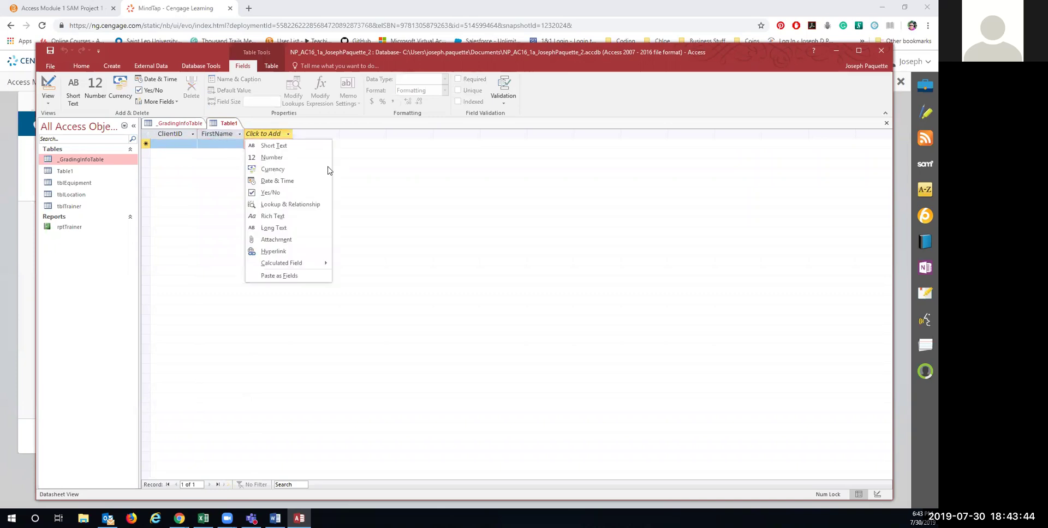
{"action": "left_click", "coordinate": [276, 147]}
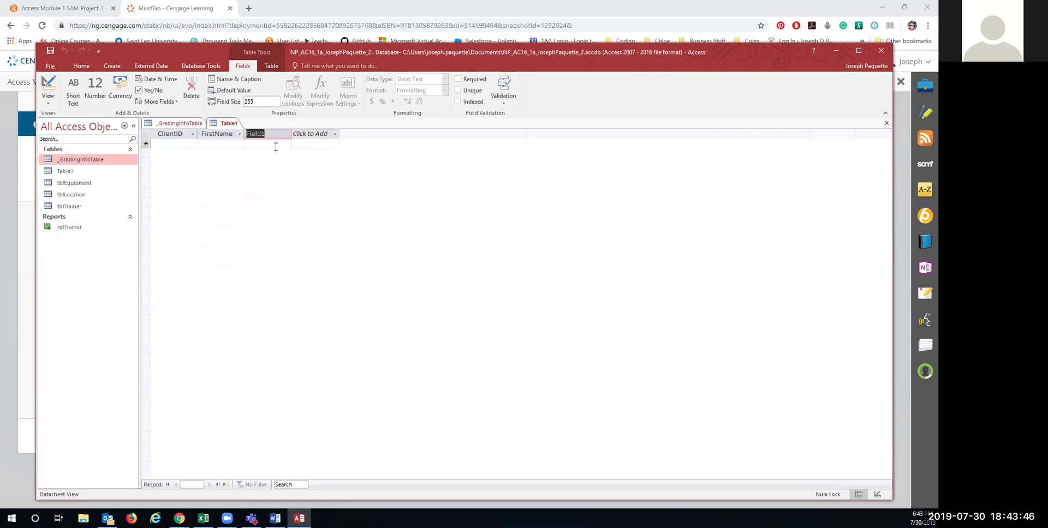
{"action": "type", "text": "LastName"}
{"action": "key", "text": "Return"}
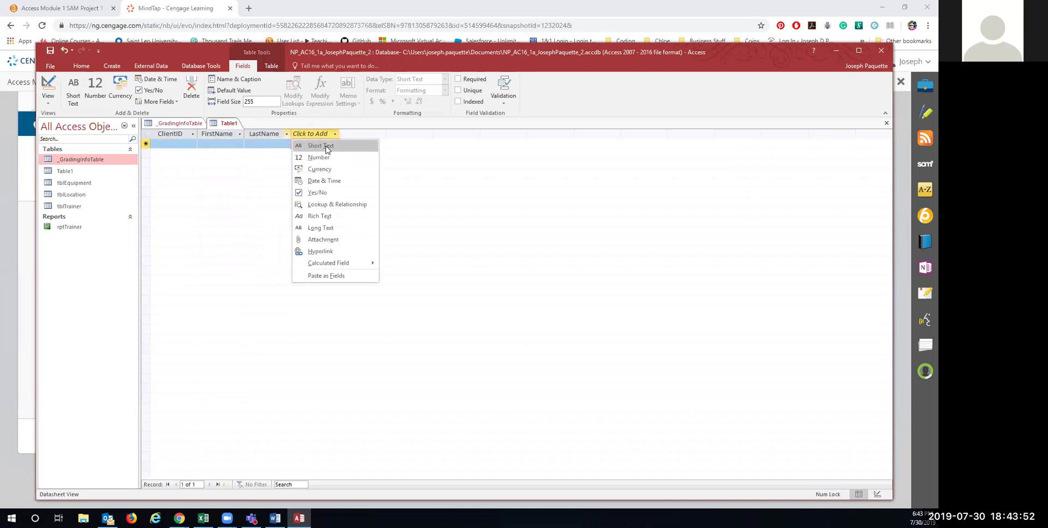
{"action": "left_click", "coordinate": [327, 146]}
{"action": "type", "text": "Address"}
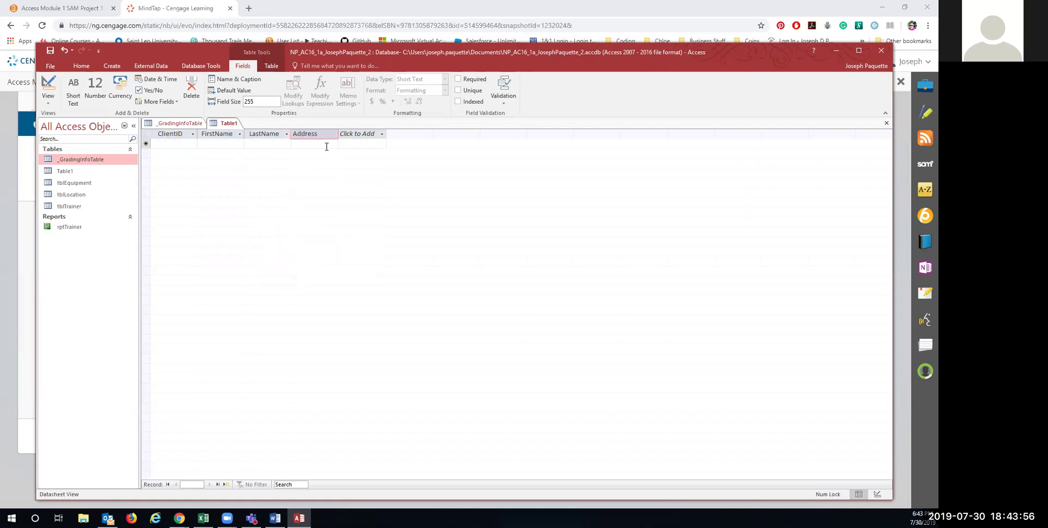
{"action": "key", "text": "Return"}
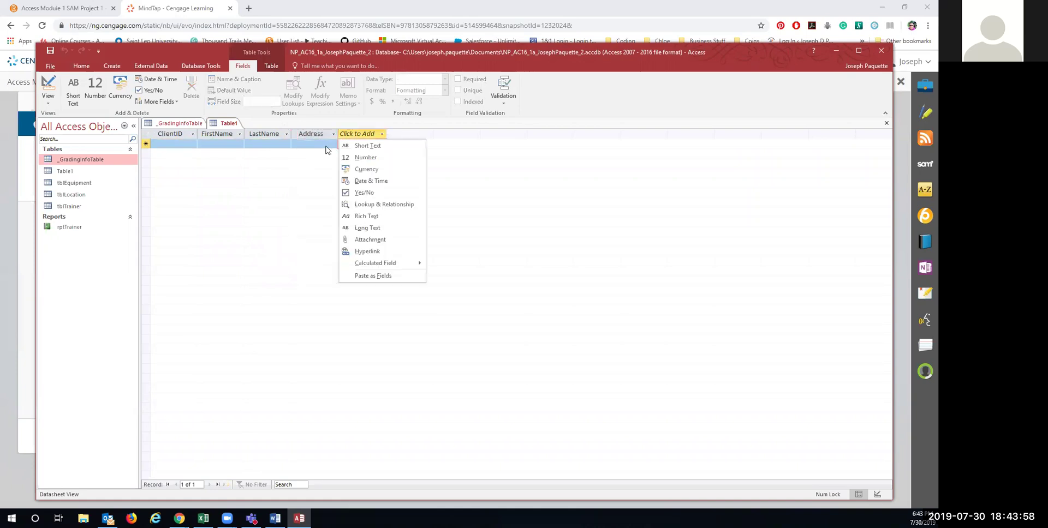
Step: Add City, State and Zip Short Text fields, then begin saving the table
{"action": "left_click", "coordinate": [343, 146]}
{"action": "type", "text": "City"}
{"action": "key", "text": "Return"}
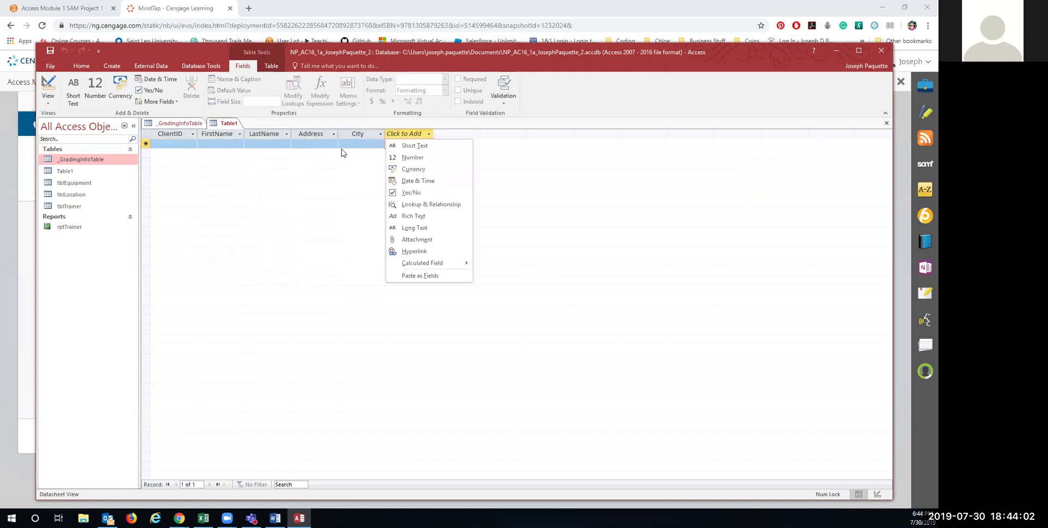
{"action": "left_click", "coordinate": [409, 145]}
{"action": "type", "text": "State"}
{"action": "key", "text": "Return"}
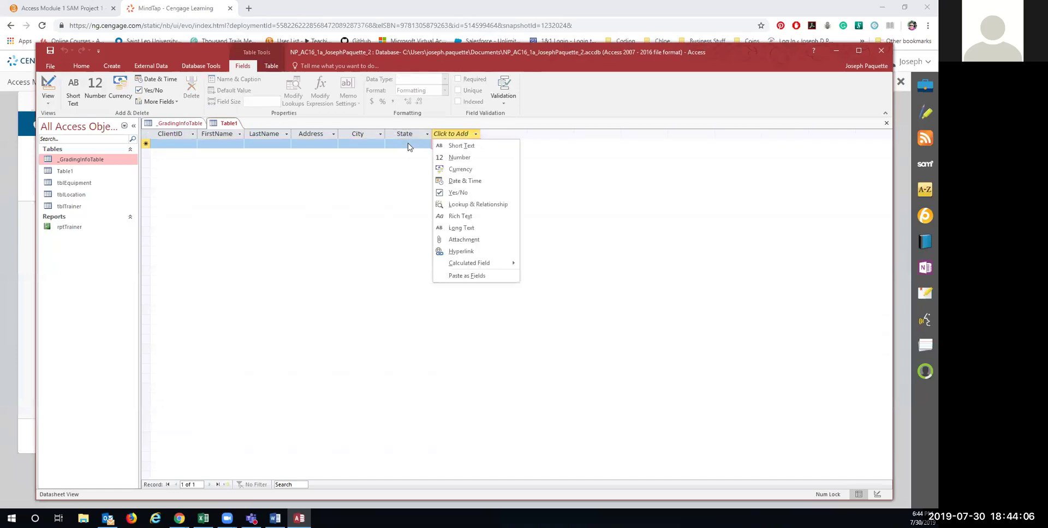
{"action": "left_click", "coordinate": [455, 145]}
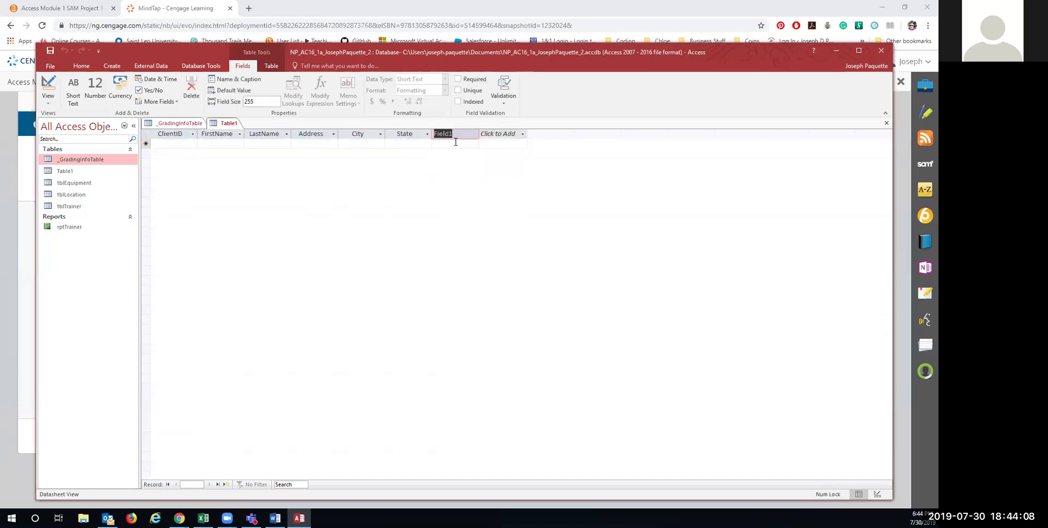
{"action": "type", "text": "Zip"}
{"action": "key", "text": "Return"}
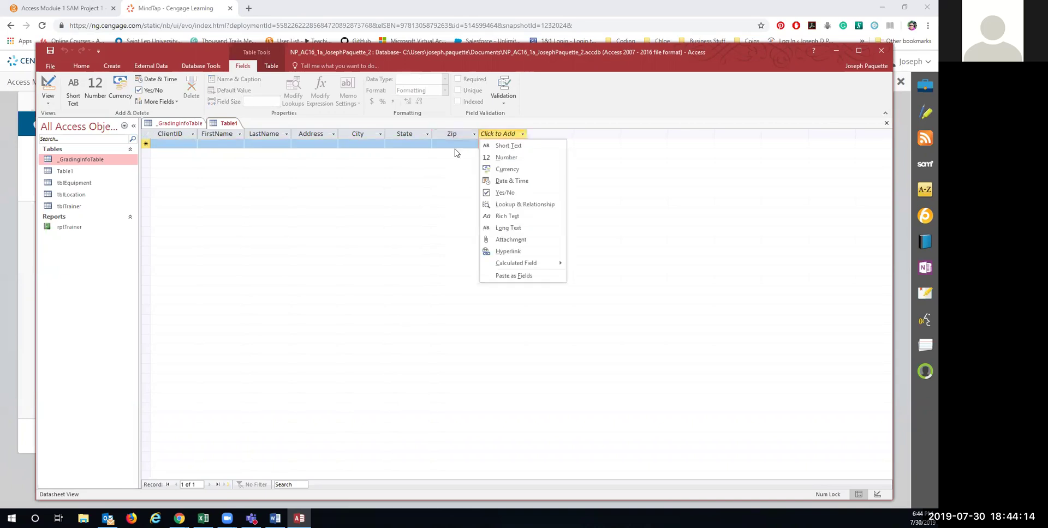
{"action": "right_click", "coordinate": [223, 127]}
{"action": "left_click", "coordinate": [241, 135]}
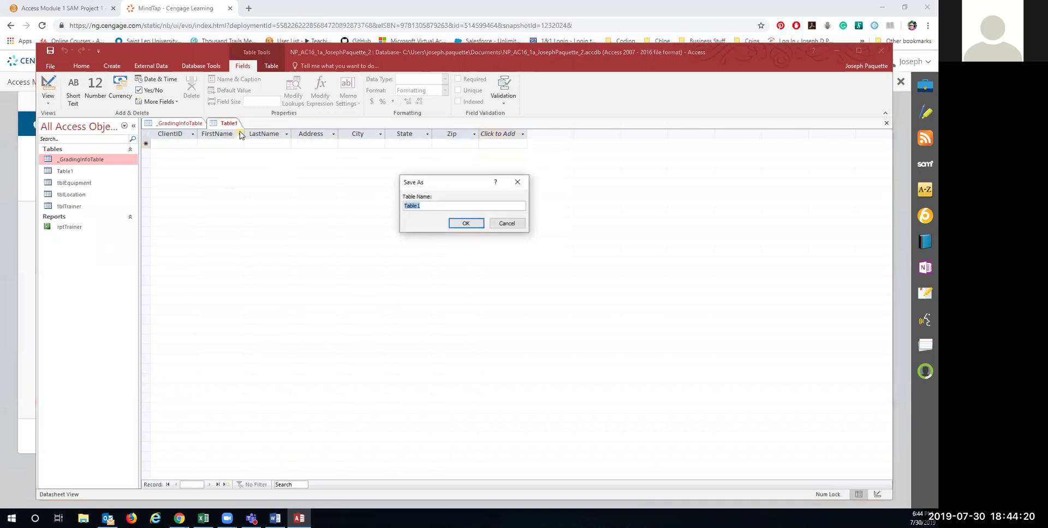
Step: Name the table tblClient and confirm the save
{"action": "type", "text": "tblClient"}
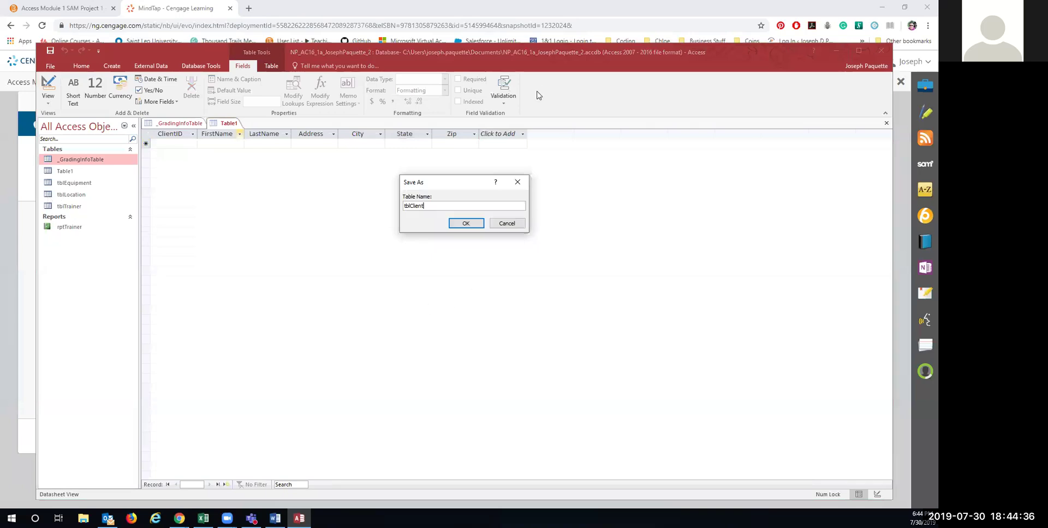
{"action": "left_click", "coordinate": [461, 224]}
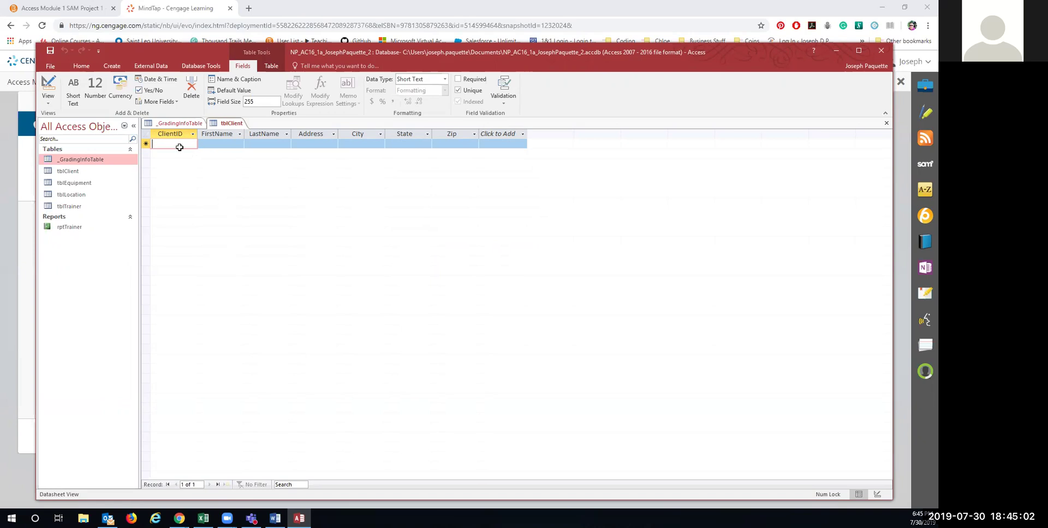
Step: Enter the first client record: ID, first and last name, street address, Buffalo, NY, zip code
{"action": "type", "text": "A10027"}
{"action": "key", "text": "Tab"}
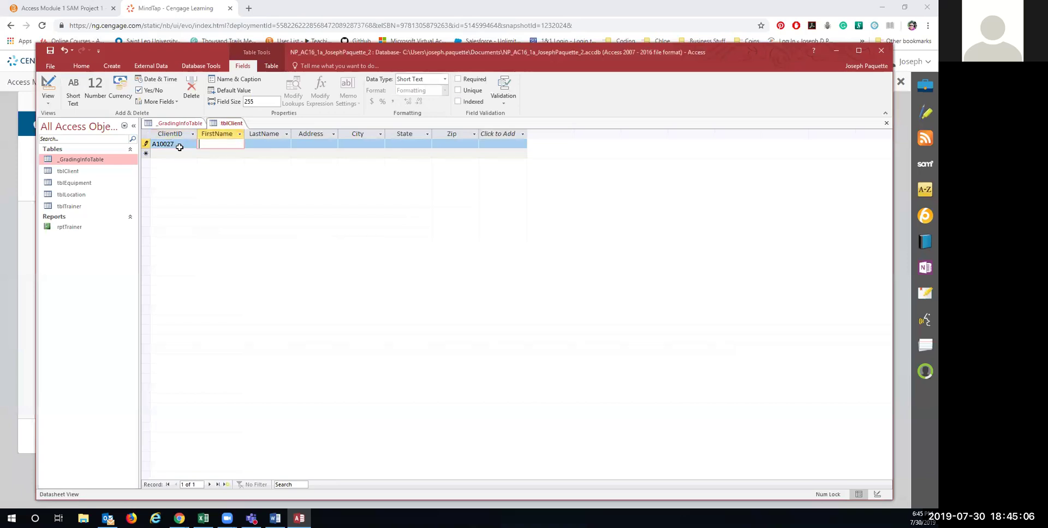
{"action": "key", "text": "Tab"}
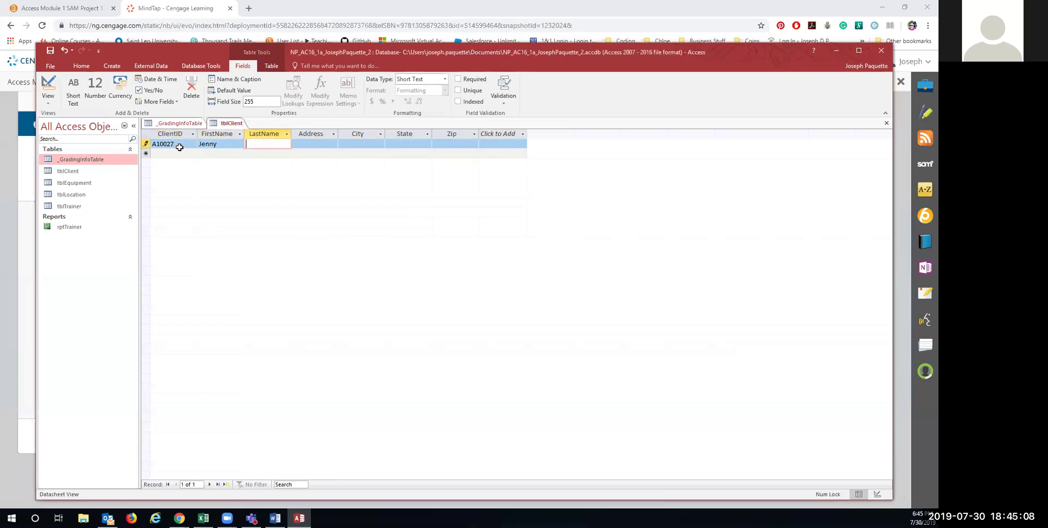
{"action": "key", "text": "Tab"}
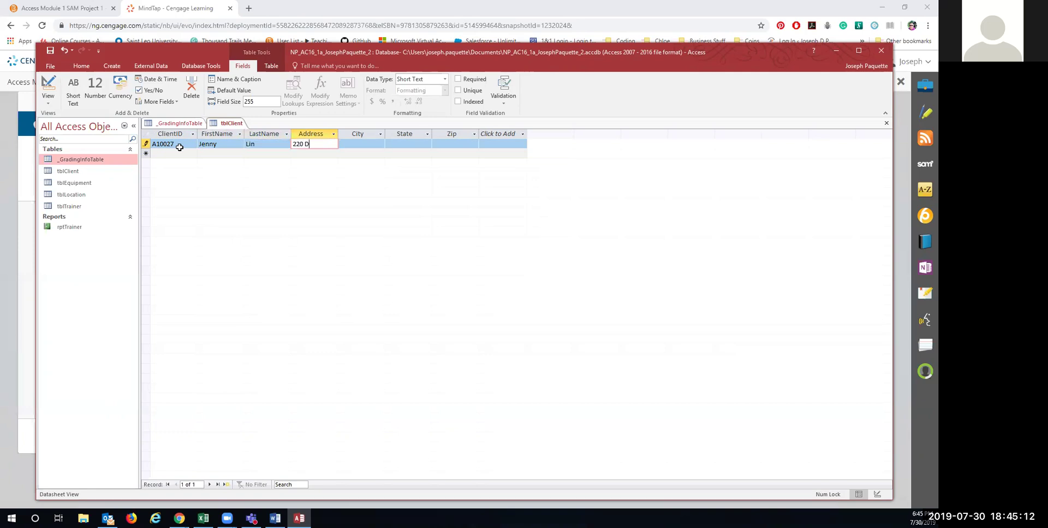
{"action": "key", "text": "Tab"}
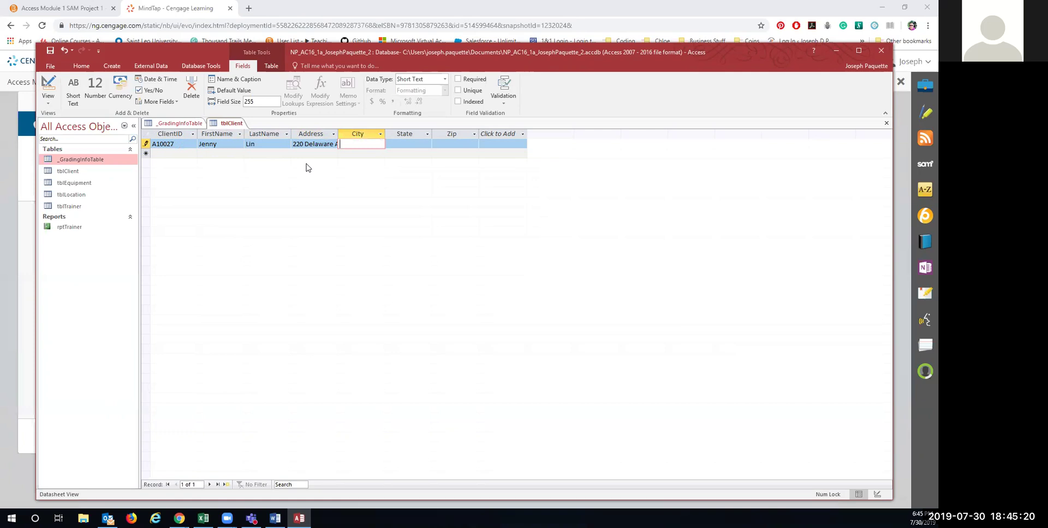
{"action": "type", "text": "Buffalo"}
{"action": "key", "text": "Tab"}
{"action": "type", "text": "NY"}
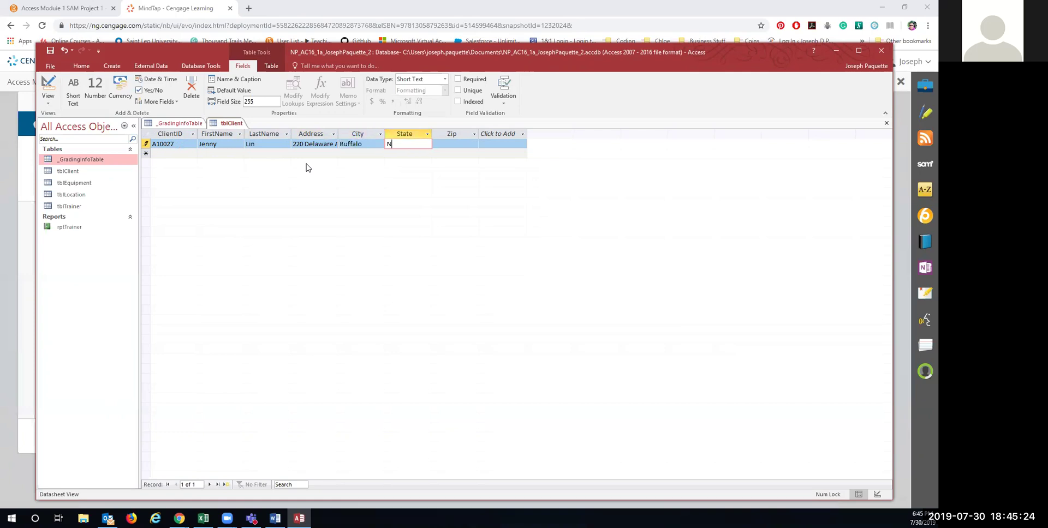
{"action": "key", "text": "Tab"}
{"action": "type", "text": "14202"}
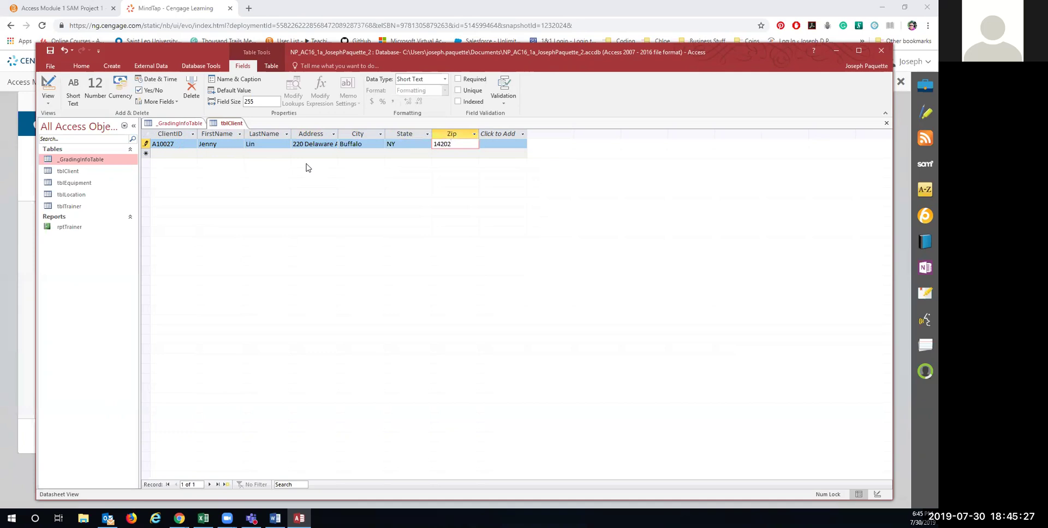
{"action": "key", "text": "Tab"}
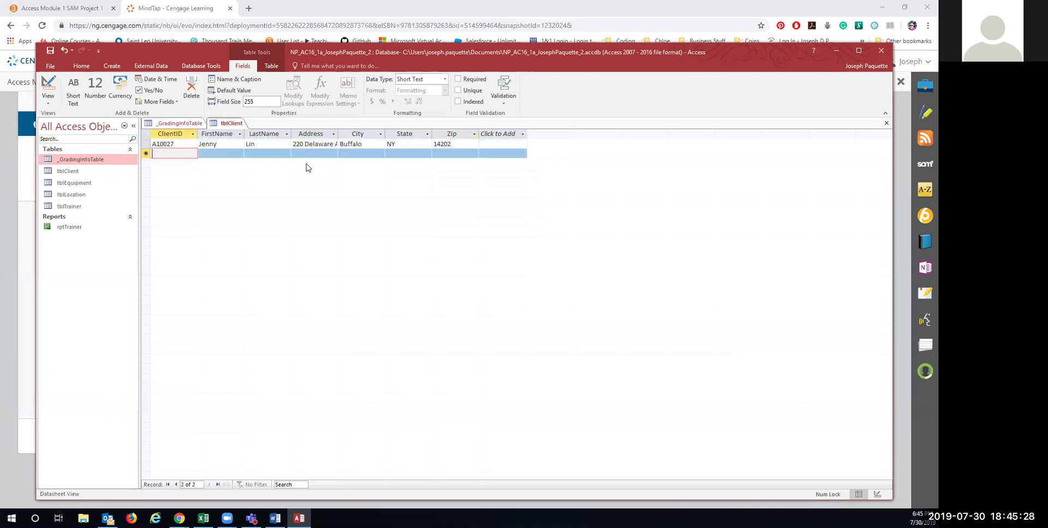
Step: Enter the second client record with its ID, name, street address, Buffalo, NY and zip
{"action": "type", "text": "B18423"}
{"action": "key", "text": "Tab"}
{"action": "key", "text": "Tab"}
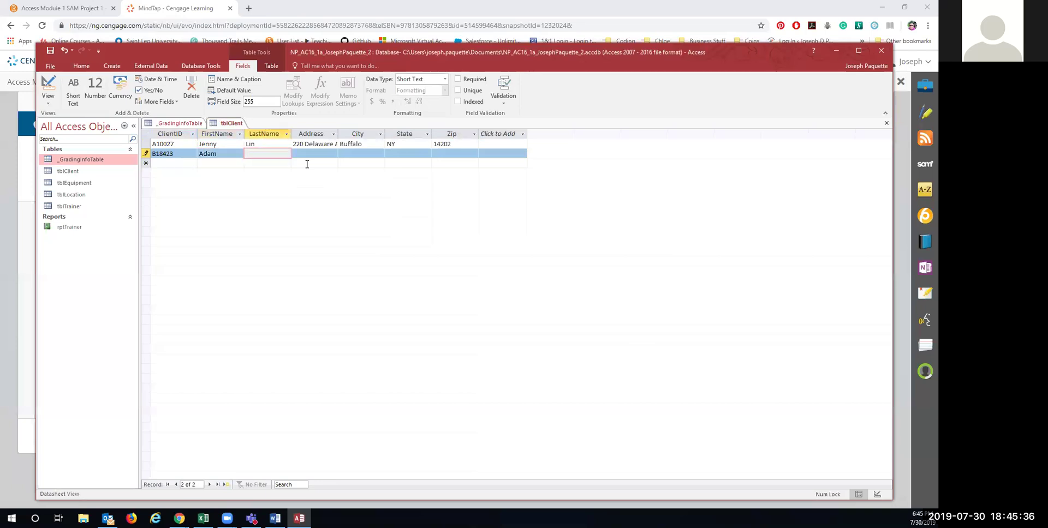
{"action": "key", "text": "Tab"}
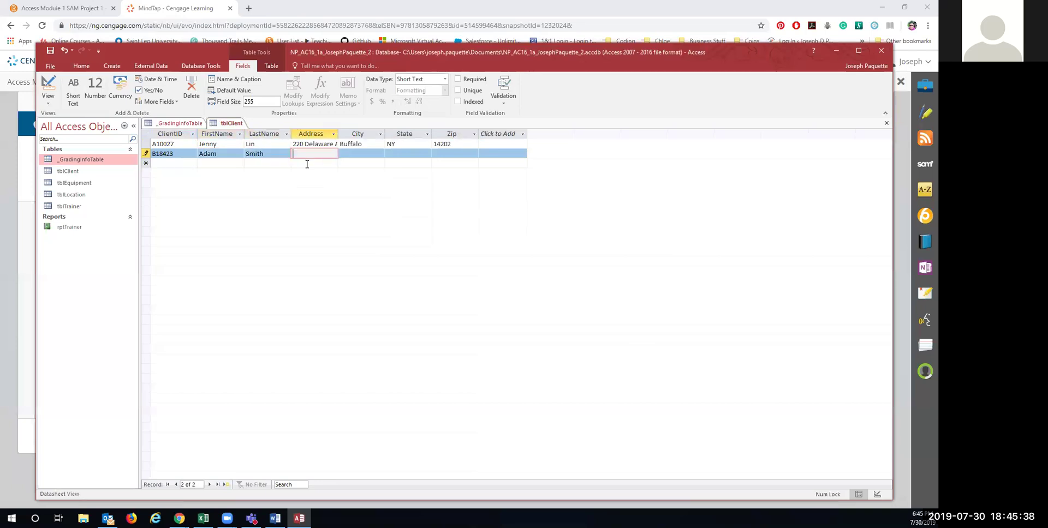
{"action": "key", "text": "Tab"}
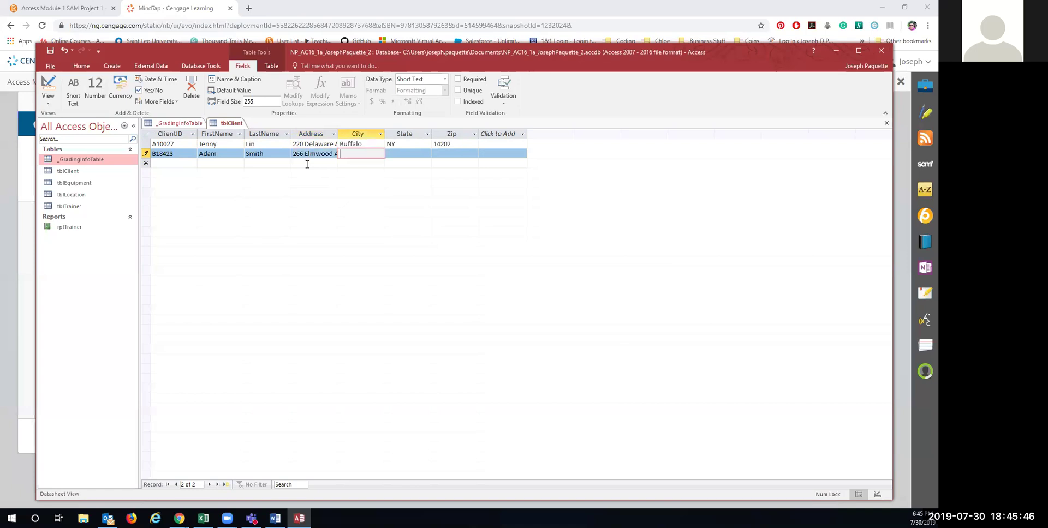
{"action": "type", "text": "Buffalo"}
{"action": "key", "text": "Tab"}
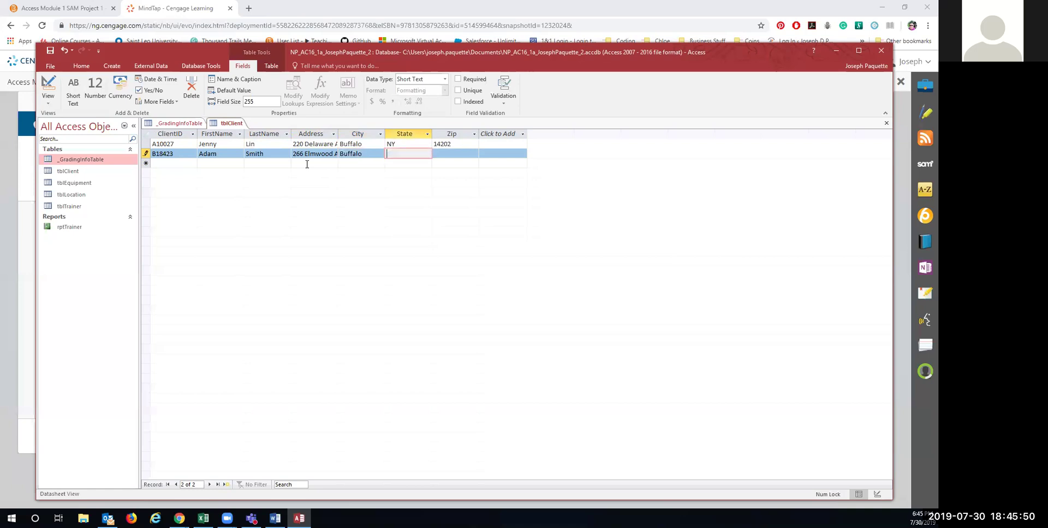
{"action": "type", "text": "NY"}
{"action": "type", "text": "4222"}
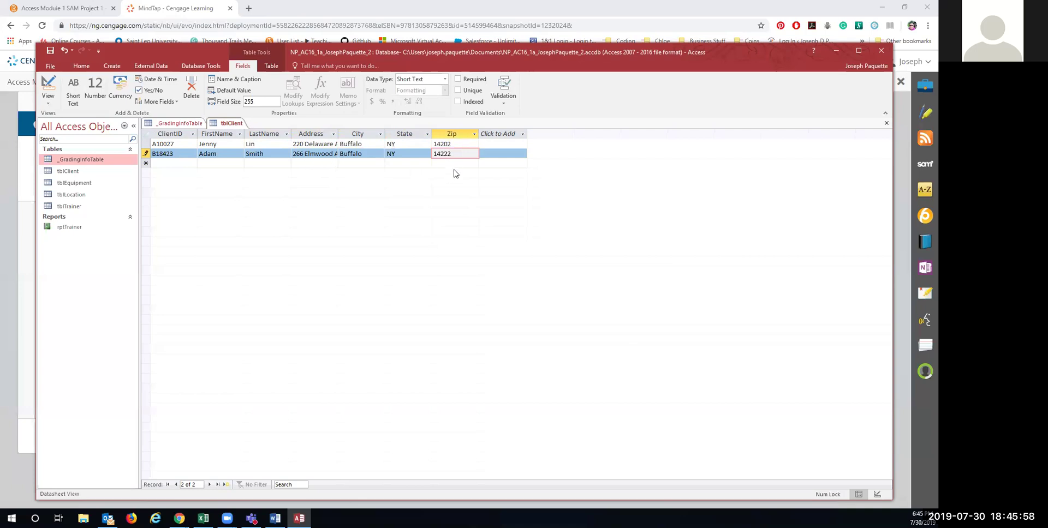
Step: Widen the Address column, save tblClient, and open tblLocation
{"action": "left_click", "coordinate": [317, 133]}
{"action": "left_click_drag", "start_coordinate": [338, 131], "coordinate": [355, 128]}
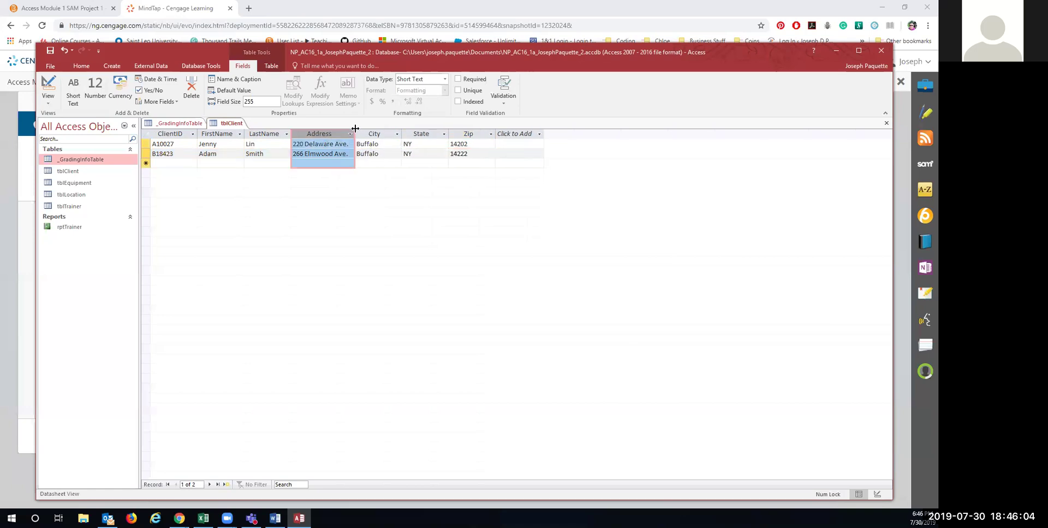
{"action": "right_click", "coordinate": [222, 126]}
{"action": "left_click", "coordinate": [234, 133]}
{"action": "double_click", "coordinate": [70, 196]}
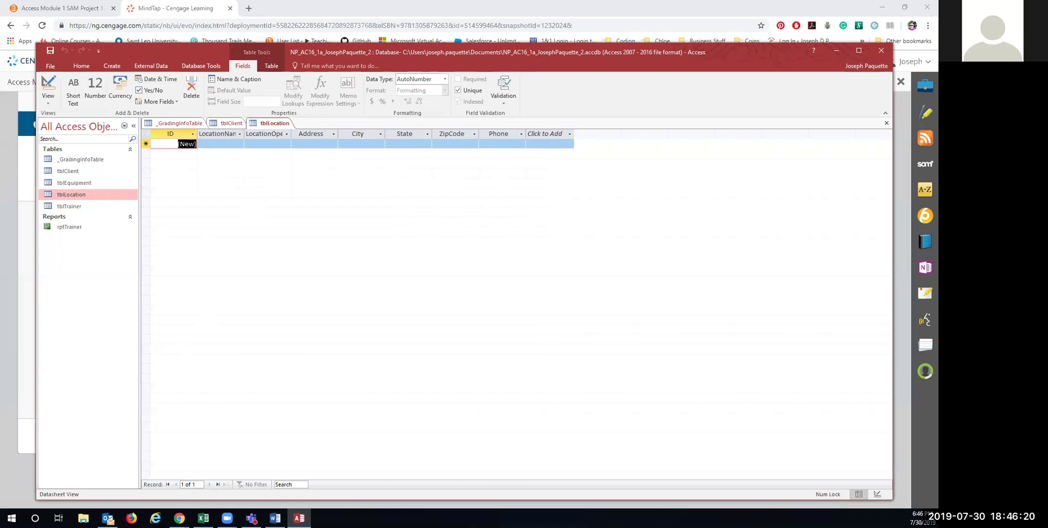
Step: Close tblClient, rename tblLocation's ID field to LocationID as Short Text, and save
{"action": "right_click", "coordinate": [226, 124]}
{"action": "left_click", "coordinate": [242, 137]}
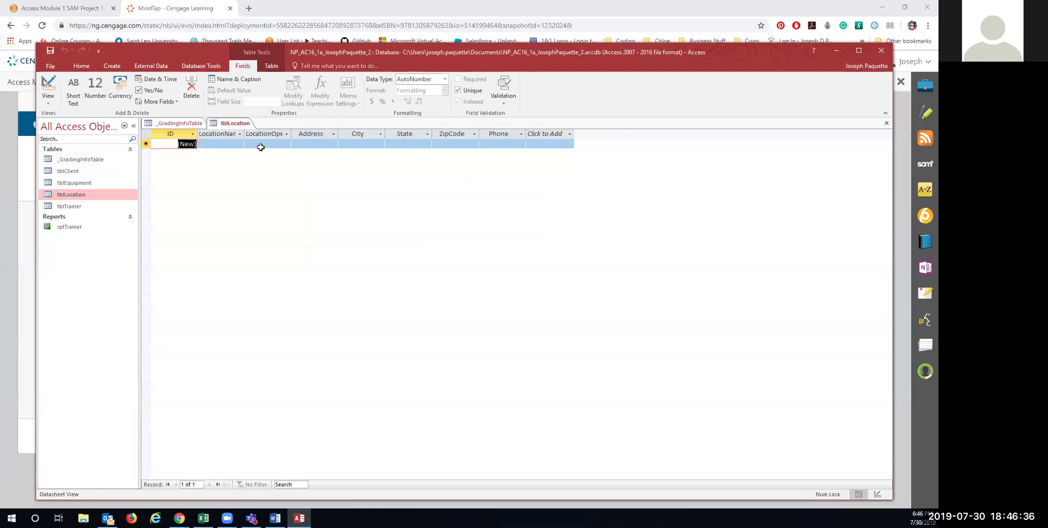
{"action": "double_click", "coordinate": [172, 132]}
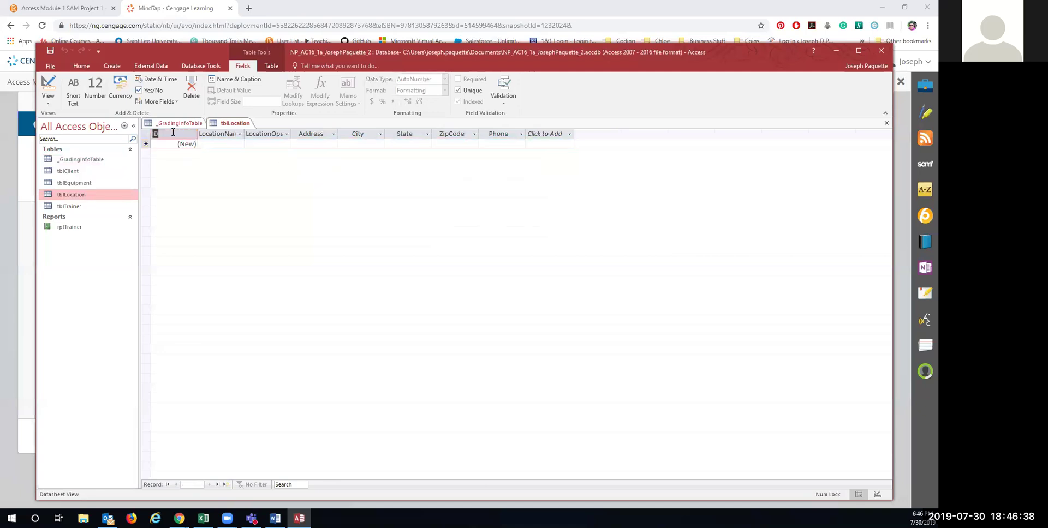
{"action": "type", "text": "Loca"}
{"action": "type", "text": "a"}
{"action": "type", "text": "tionID"}
{"action": "key", "text": "Return"}
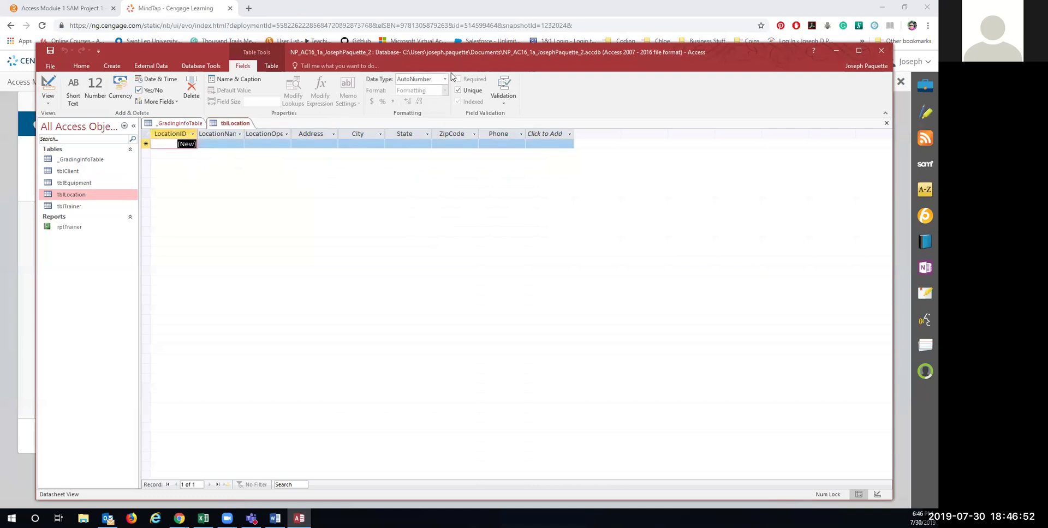
{"action": "left_click", "coordinate": [431, 79]}
{"action": "left_click", "coordinate": [428, 91]}
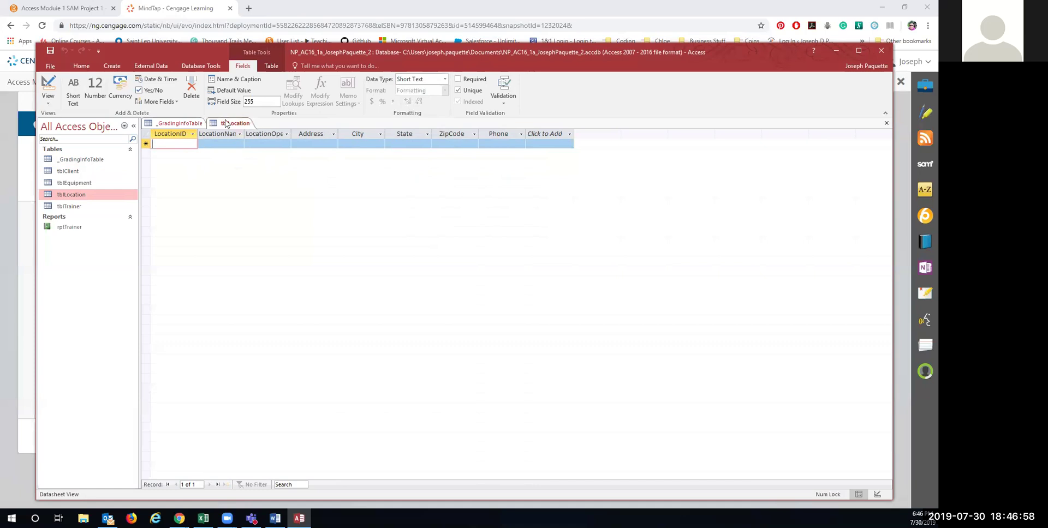
{"action": "right_click", "coordinate": [226, 123]}
{"action": "left_click", "coordinate": [244, 127]}
Step: Make LocationOpened a Date/Time field and save tblLocation
{"action": "left_click", "coordinate": [270, 134]}
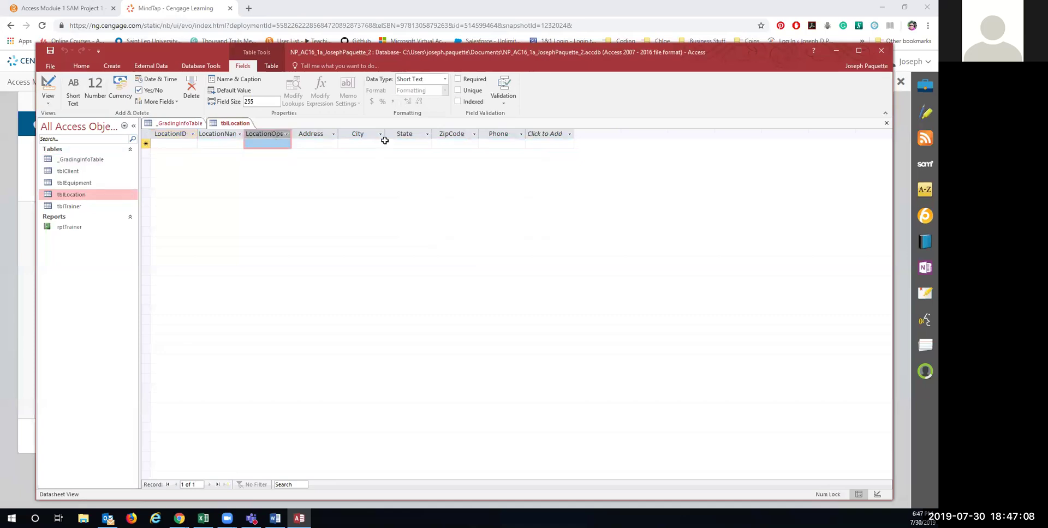
{"action": "left_click", "coordinate": [444, 80]}
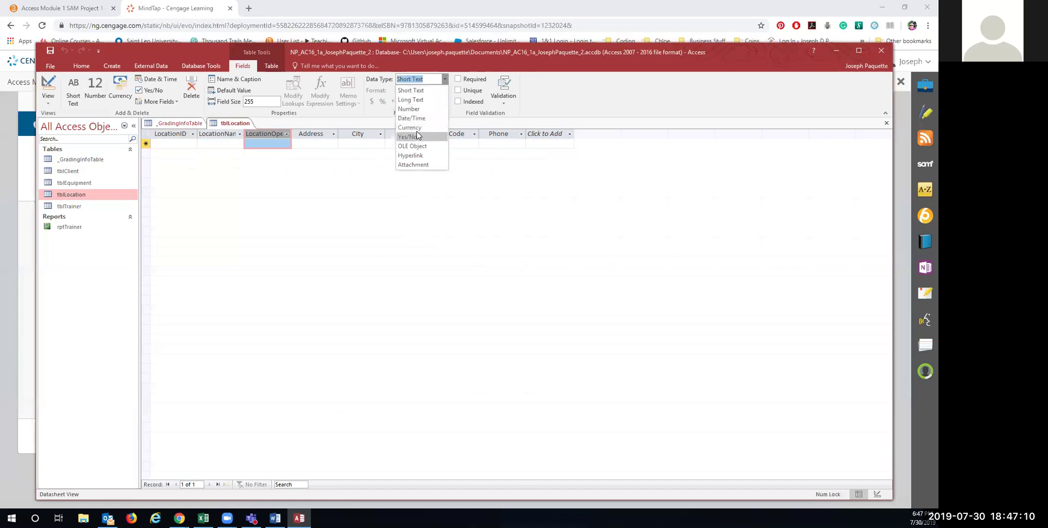
{"action": "left_click", "coordinate": [419, 115]}
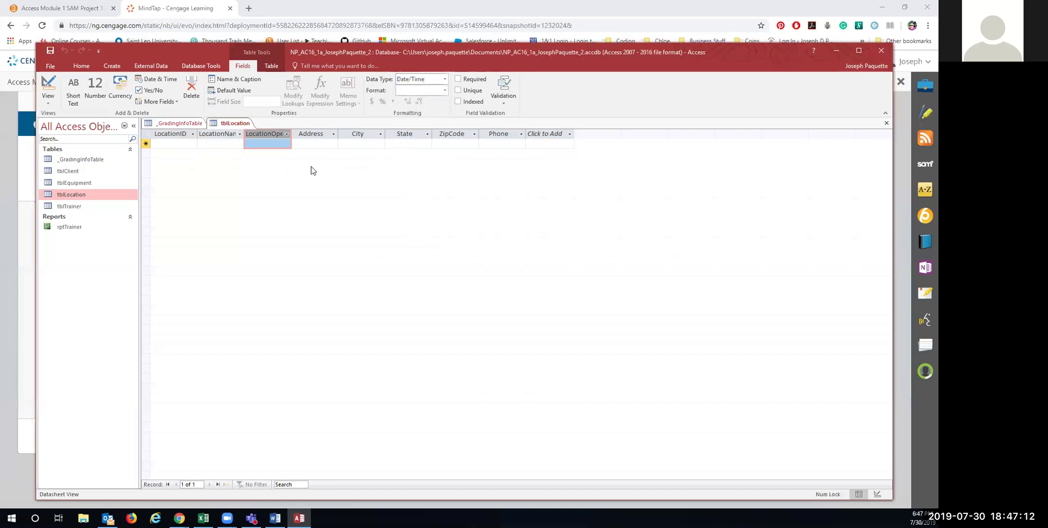
{"action": "right_click", "coordinate": [228, 122]}
{"action": "left_click", "coordinate": [246, 128]}
Step: Enter location 301 Elmwood, opened 05/02/2014, Buffalo, NY, with its address, zip and phone
{"action": "left_click", "coordinate": [162, 142]}
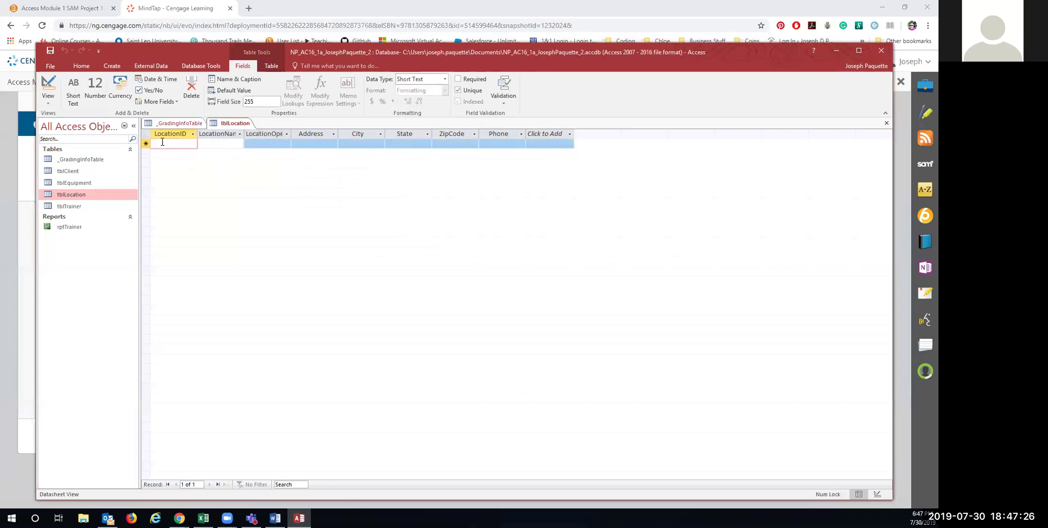
{"action": "type", "text": "301"}
{"action": "key", "text": "Tab"}
{"action": "type", "text": "Elmwood"}
{"action": "key", "text": "Tab"}
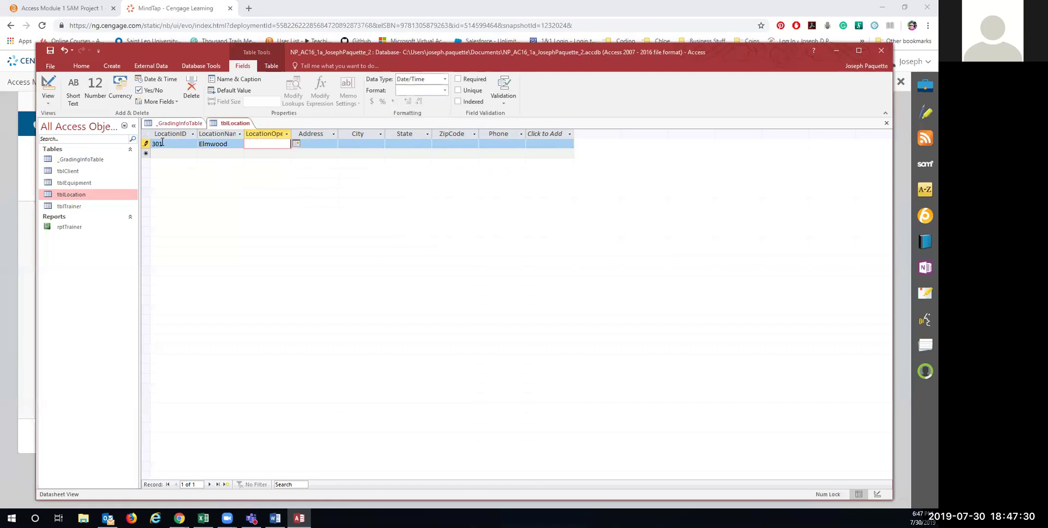
{"action": "type", "text": "05/02/2014"}
{"action": "key", "text": "Tab"}
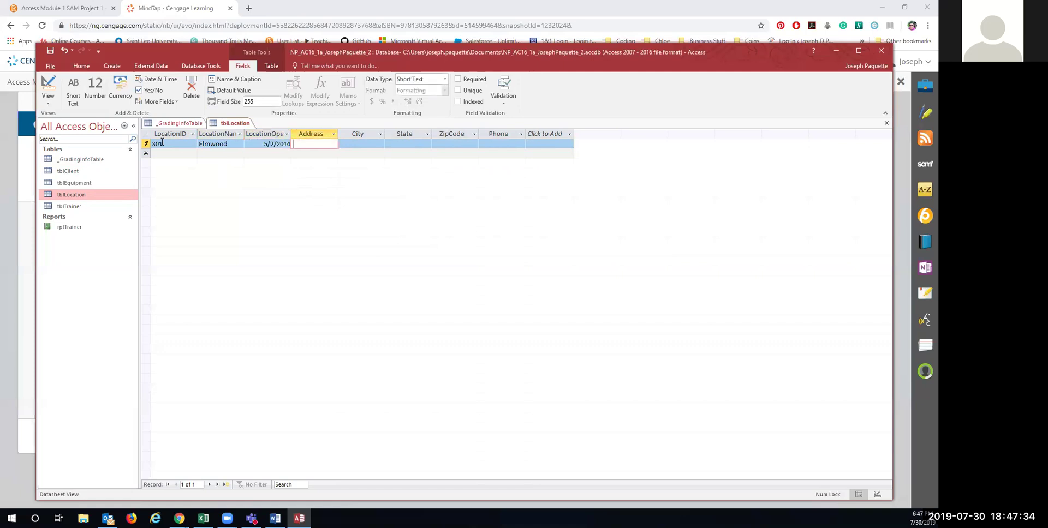
{"action": "key", "text": "Tab"}
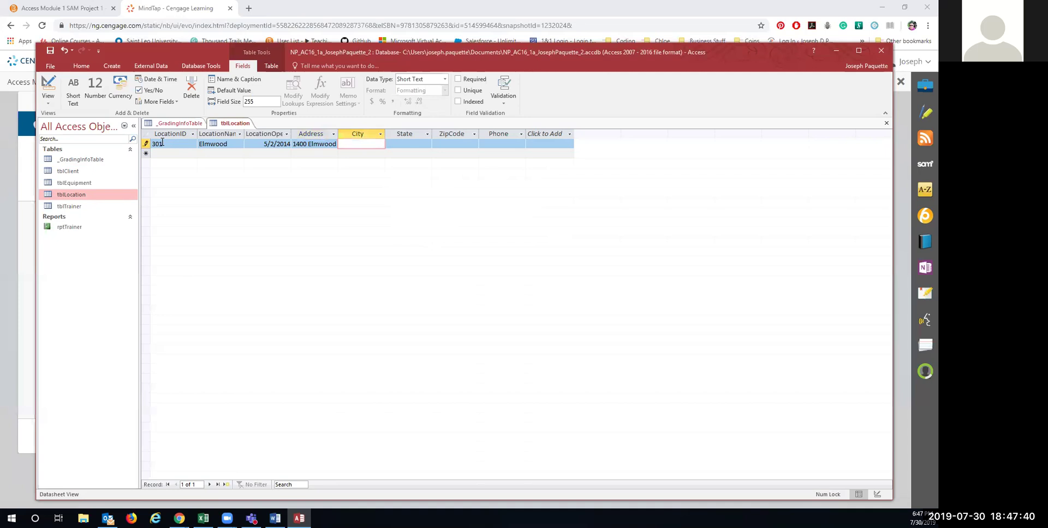
{"action": "type", "text": "Buffalo"}
{"action": "key", "text": "Tab"}
{"action": "type", "text": "NY"}
{"action": "key", "text": "Tab"}
{"action": "type", "text": "14216"}
{"action": "key", "text": "Tab"}
{"action": "type", "text": "716-555-1212"}
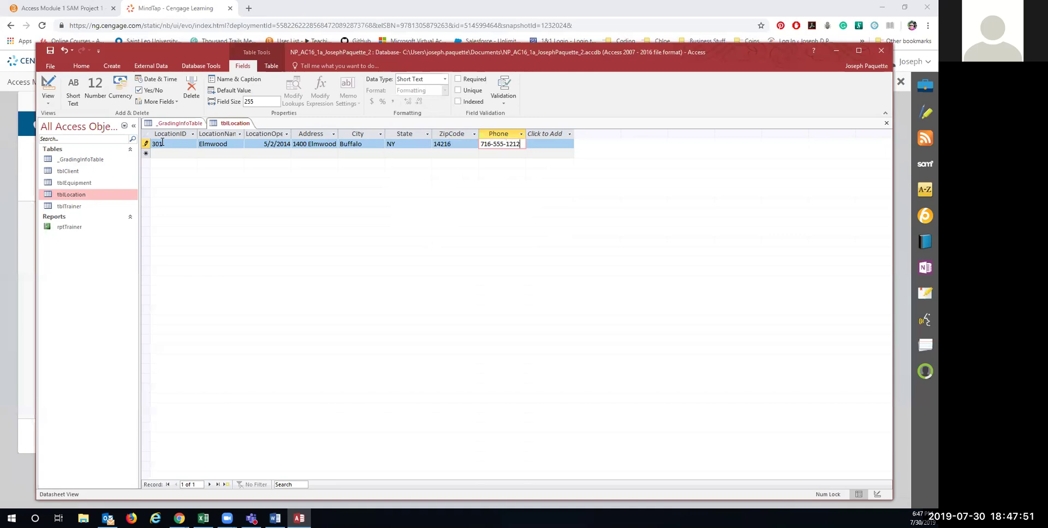
{"action": "key", "text": "Tab"}
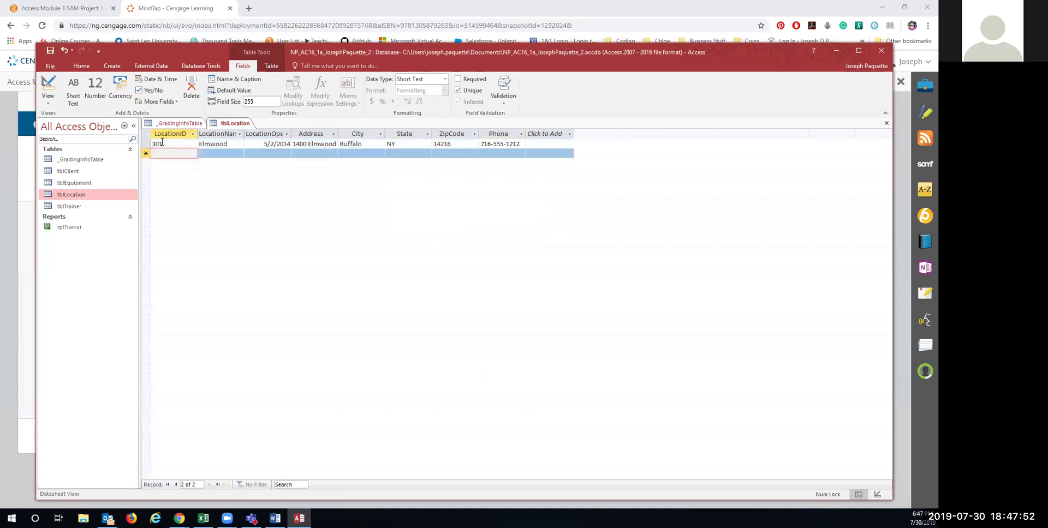
Step: Enter location 308 Sheridan, opened 01/05/2015, Buffalo, NY, with its address, zip and phone
{"action": "type", "text": "308"}
{"action": "key", "text": "Tab"}
{"action": "type", "text": "Sheridan"}
{"action": "key", "text": "Tab"}
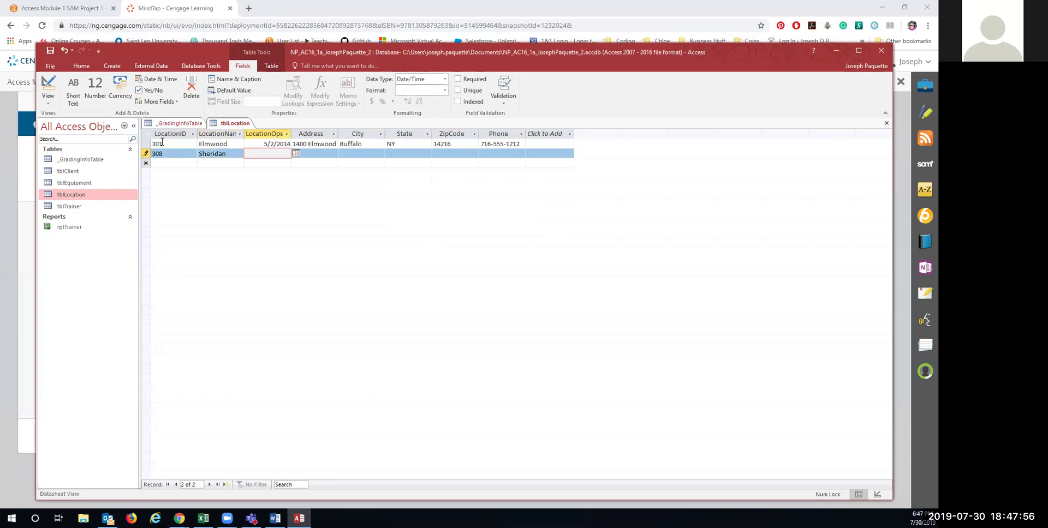
{"action": "type", "text": "01/05/2015"}
{"action": "key", "text": "Tab"}
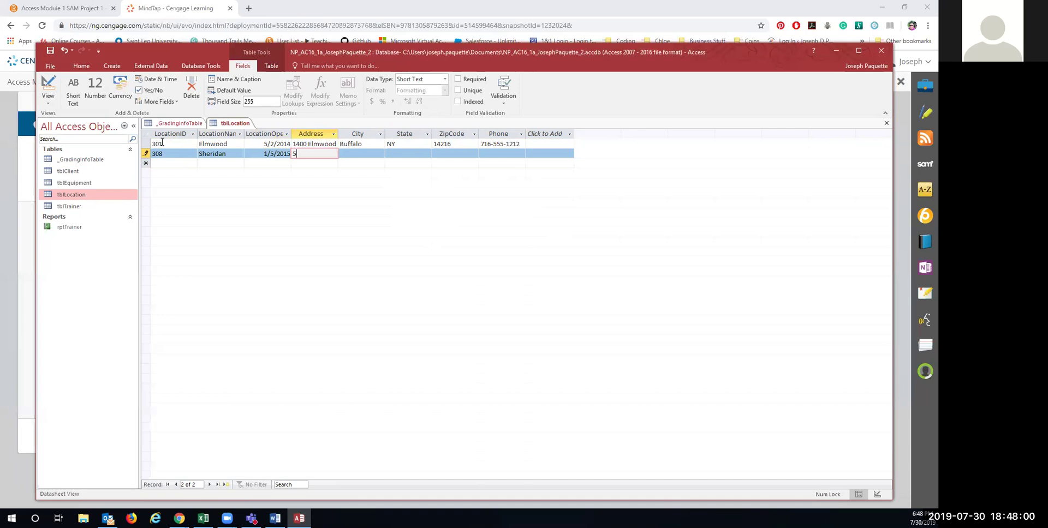
{"action": "key", "text": "Tab"}
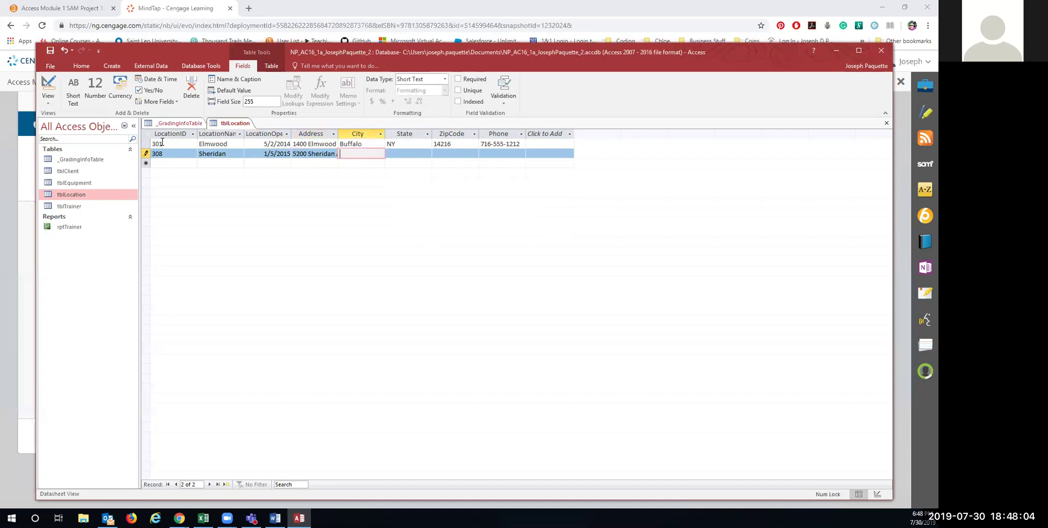
{"action": "type", "text": "Buffalo"}
{"action": "key", "text": "Tab"}
{"action": "type", "text": "NY"}
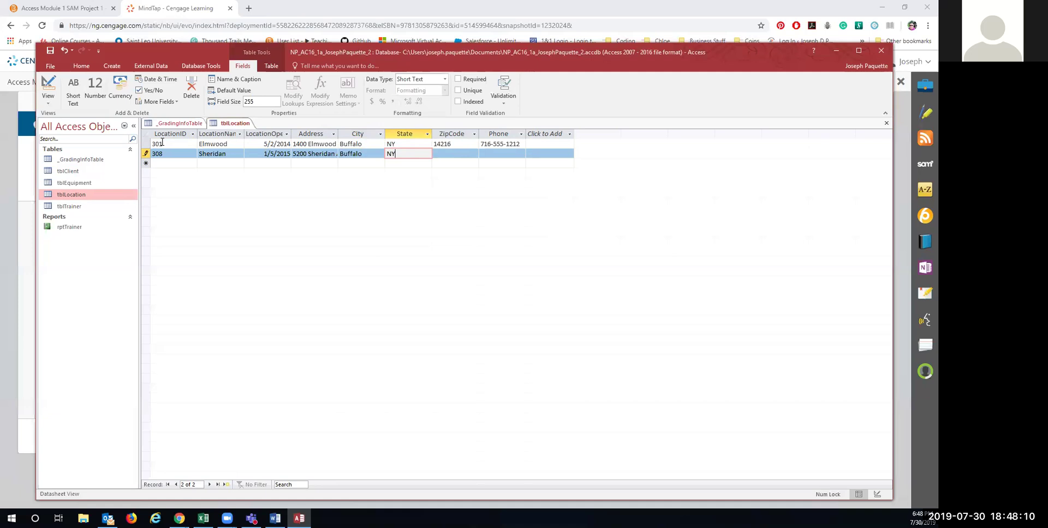
{"action": "key", "text": "Tab"}
{"action": "key", "text": "Caps_Lock"}
{"action": "type", "text": "14"}
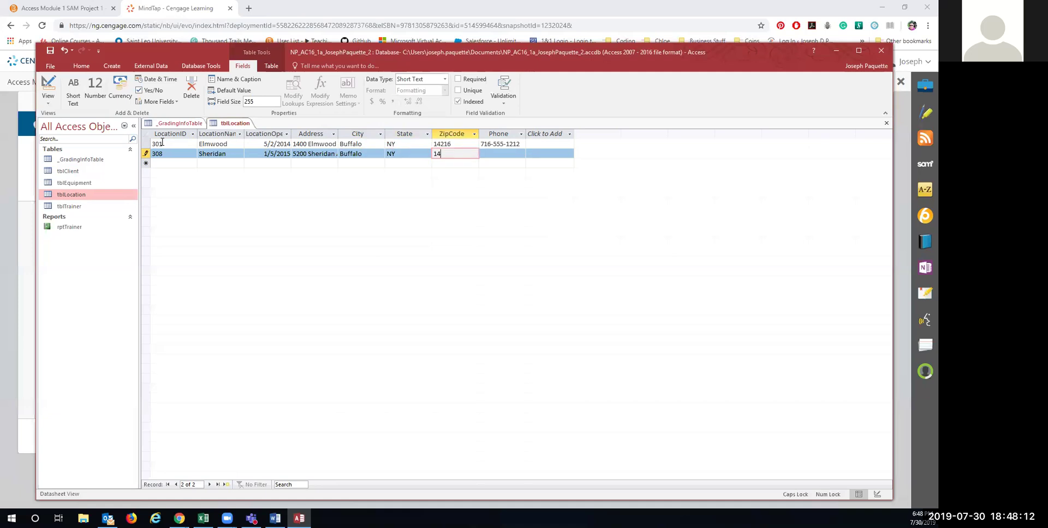
{"action": "type", "text": "221"}
{"action": "key", "text": "Tab"}
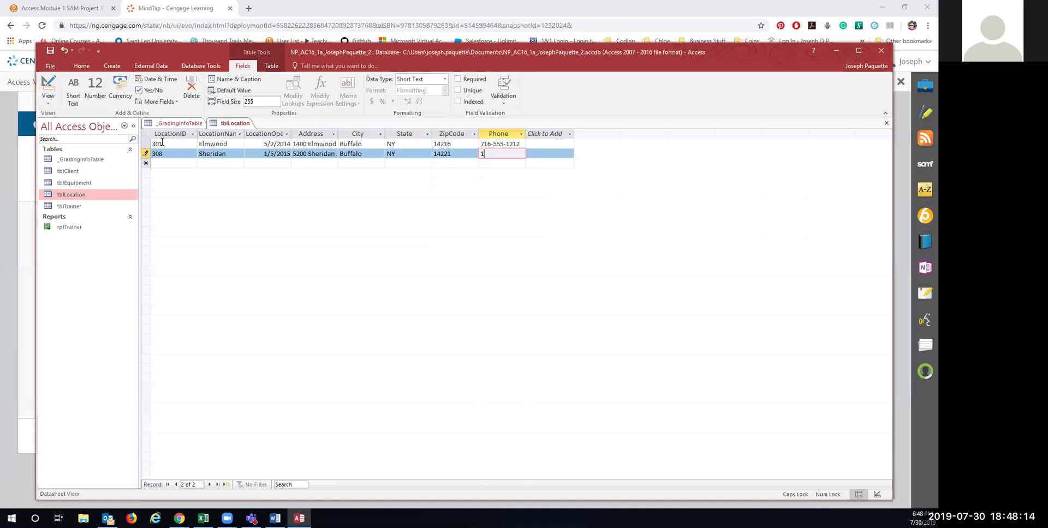
{"action": "key", "text": "BackSpace"}
{"action": "type", "text": "716-555-7621"}
{"action": "key", "text": "Tab"}
Step: Save and close tblLocation
{"action": "right_click", "coordinate": [232, 123]}
{"action": "left_click", "coordinate": [248, 129]}
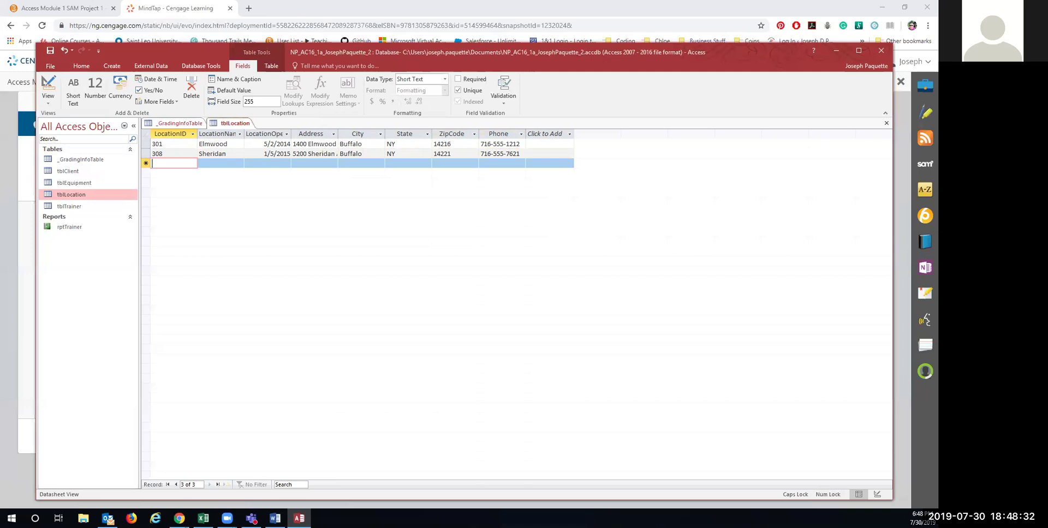
{"action": "right_click", "coordinate": [225, 124]}
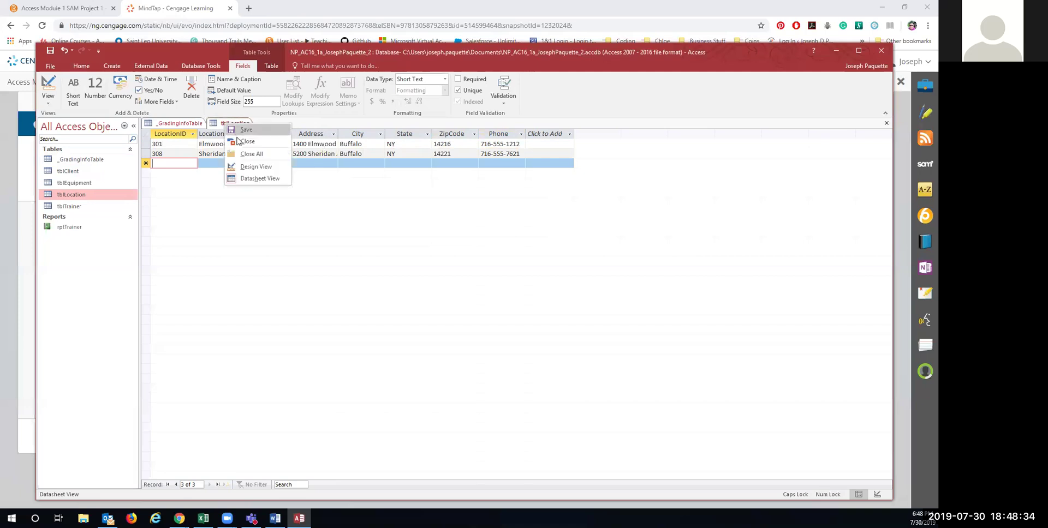
{"action": "left_click", "coordinate": [241, 143]}
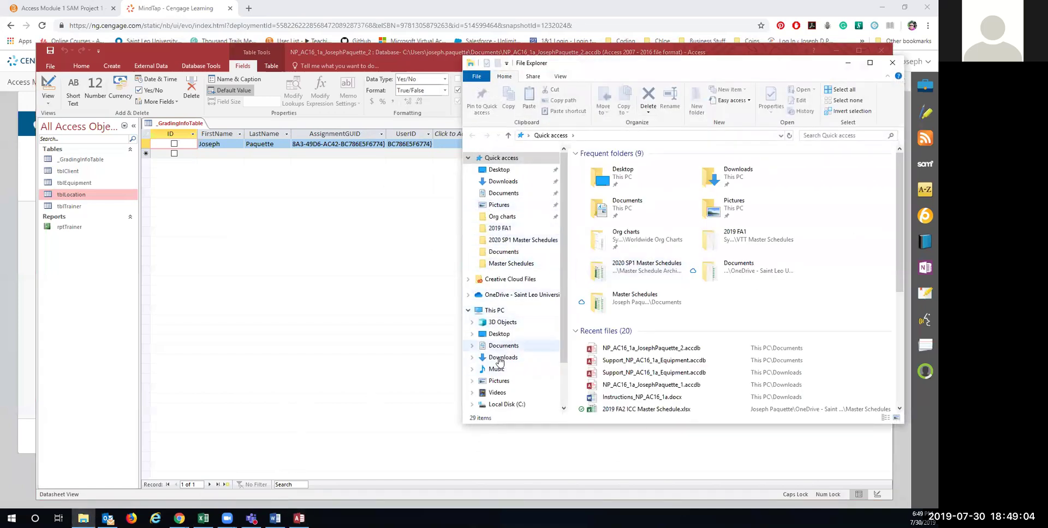
Step: Open Support_NP_AC16_1a_Equipment.accdb from Documents, enable its content, and open tblGym
{"action": "left_click", "coordinate": [503, 193]}
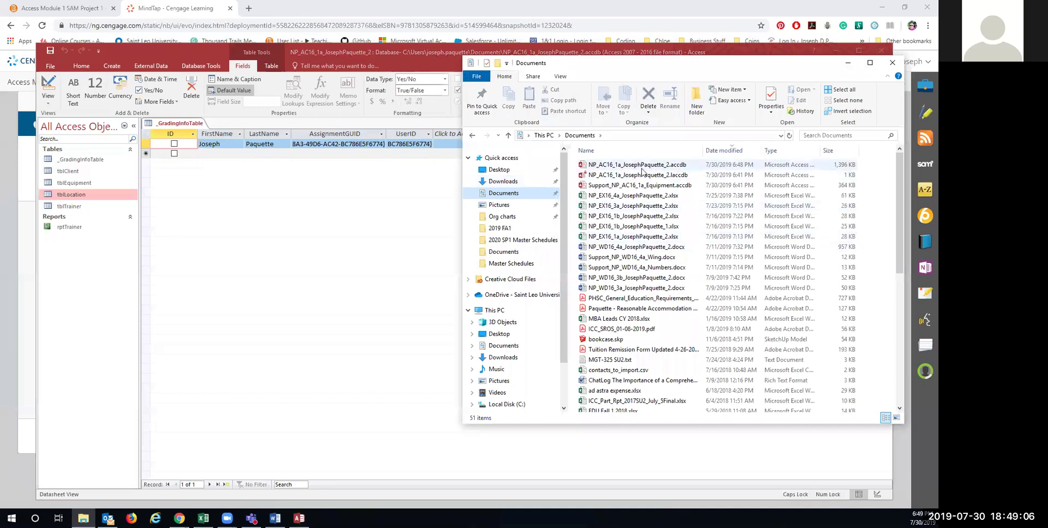
{"action": "double_click", "coordinate": [644, 186]}
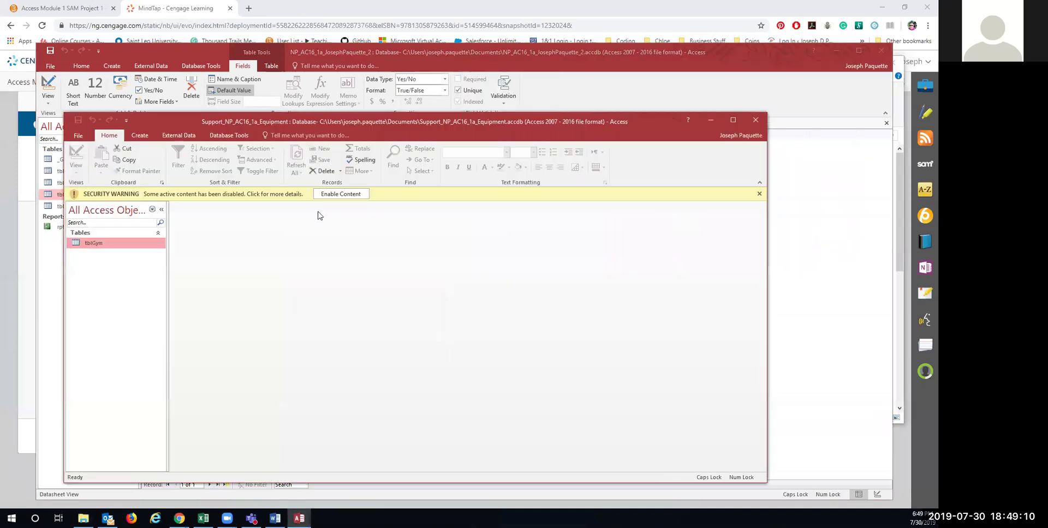
{"action": "left_click", "coordinate": [332, 194]}
{"action": "double_click", "coordinate": [103, 229]}
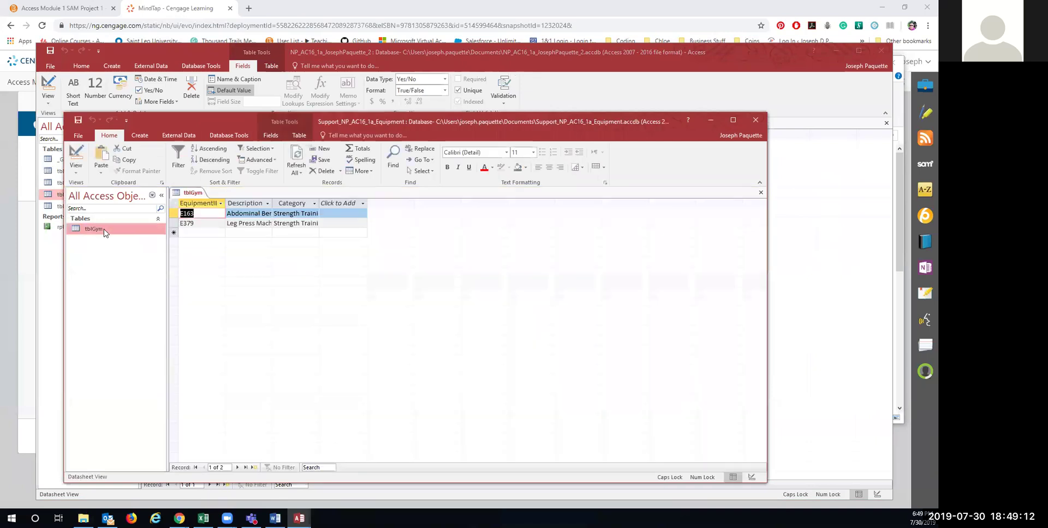
Step: Copy tblGym's E163 and E379 records and paste both into tblEquipment's new-record row
{"action": "left_click", "coordinate": [172, 203]}
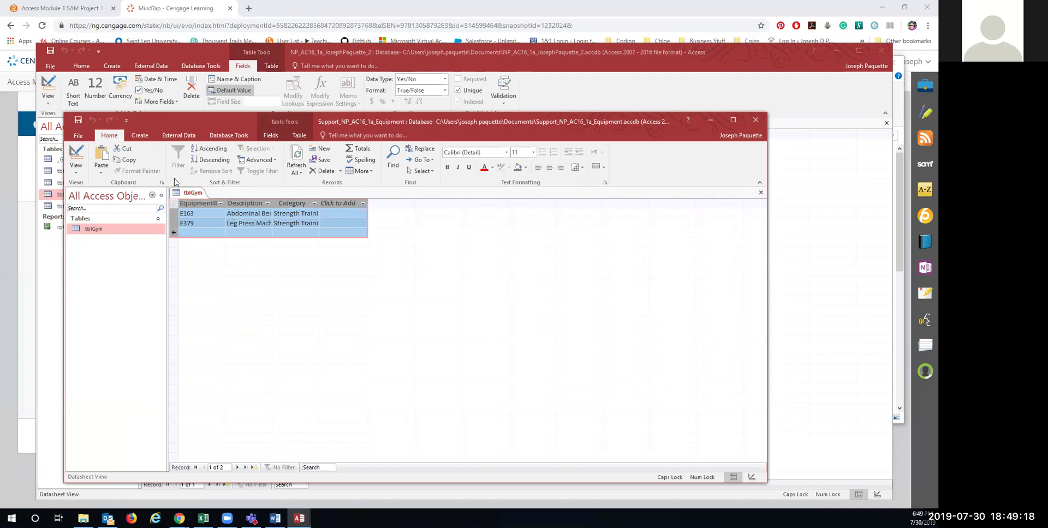
{"action": "left_click", "coordinate": [127, 160]}
{"action": "left_click", "coordinate": [710, 119]}
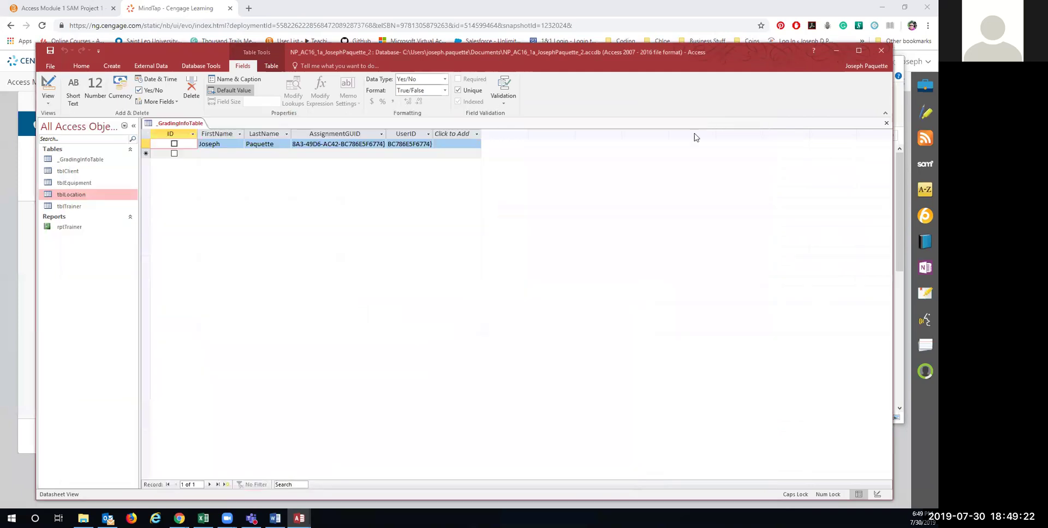
{"action": "double_click", "coordinate": [71, 183]}
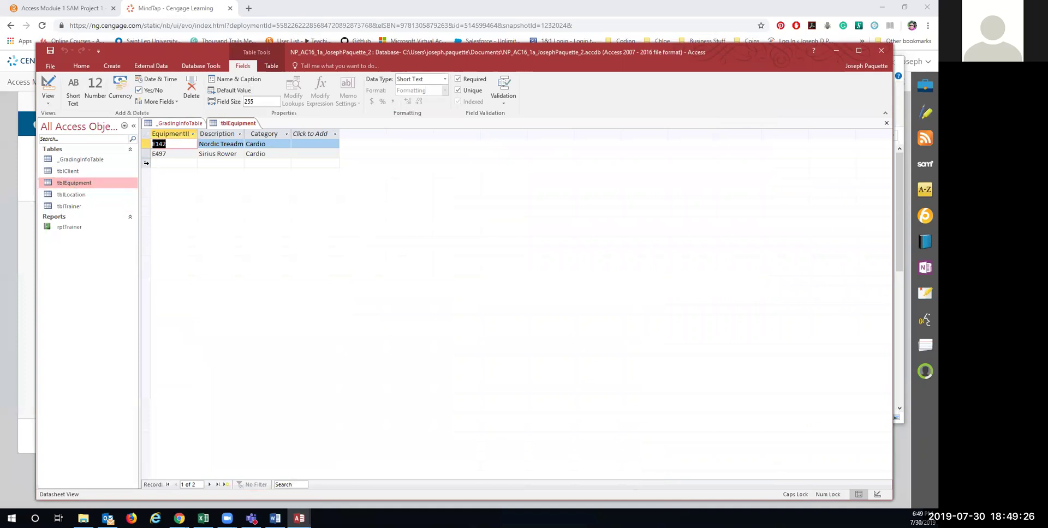
{"action": "left_click", "coordinate": [145, 163]}
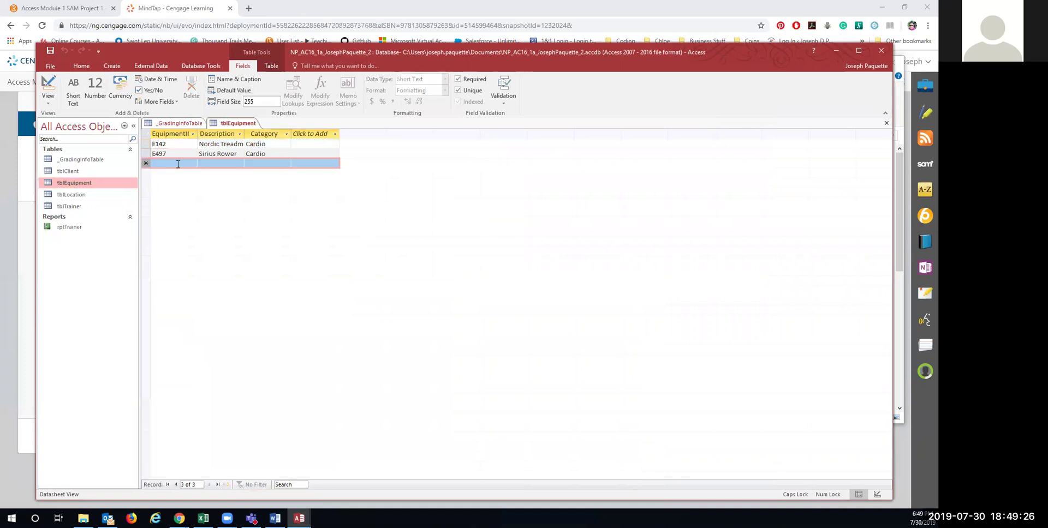
{"action": "left_click", "coordinate": [84, 67]}
{"action": "left_click", "coordinate": [73, 85]}
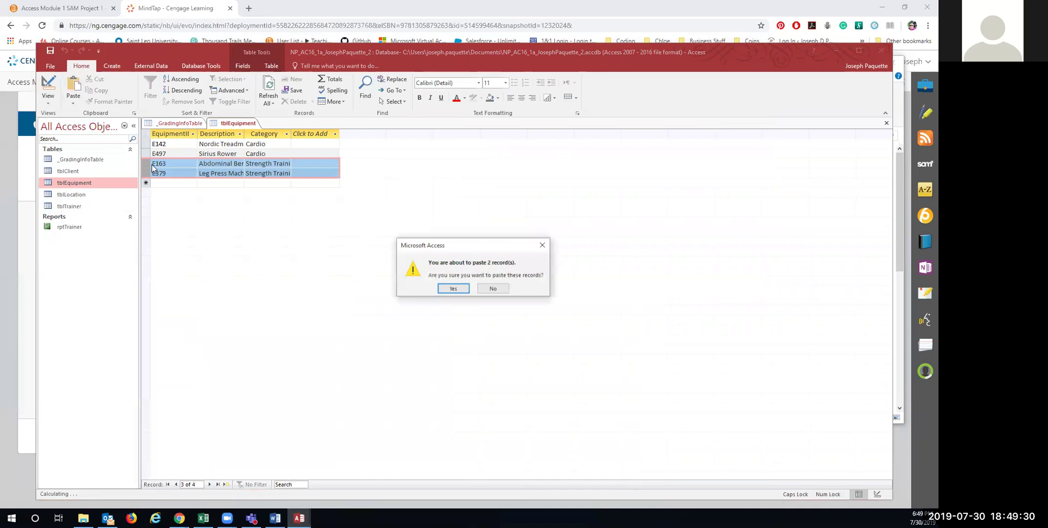
{"action": "left_click", "coordinate": [453, 287]}
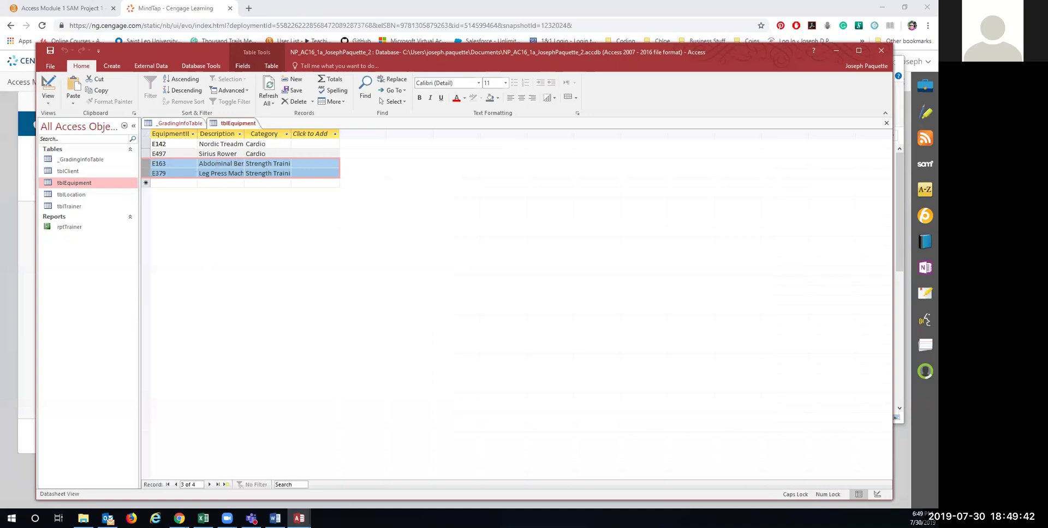
Step: Close the tblEquipment table and the Support_NP database window
{"action": "right_click", "coordinate": [238, 123]}
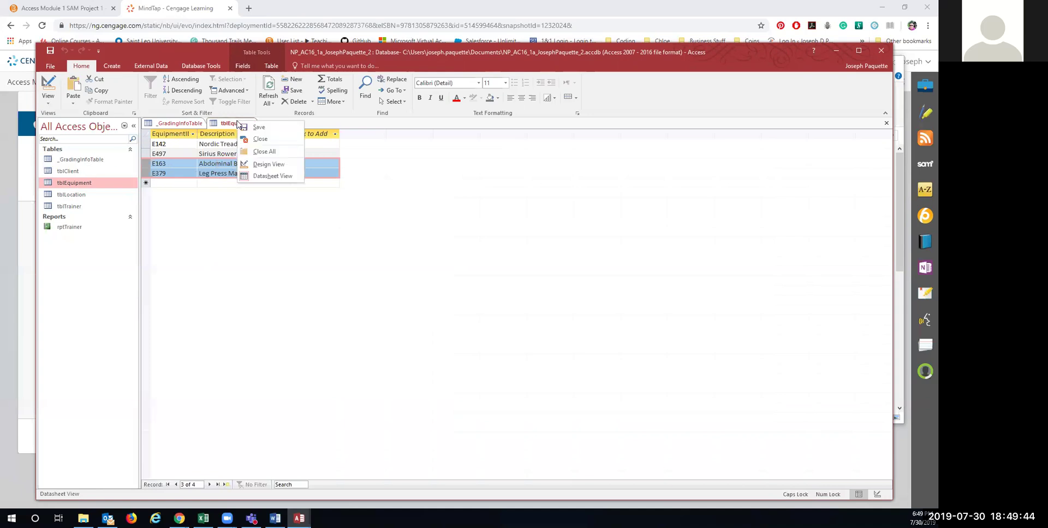
{"action": "left_click", "coordinate": [248, 129]}
{"action": "right_click", "coordinate": [232, 124]}
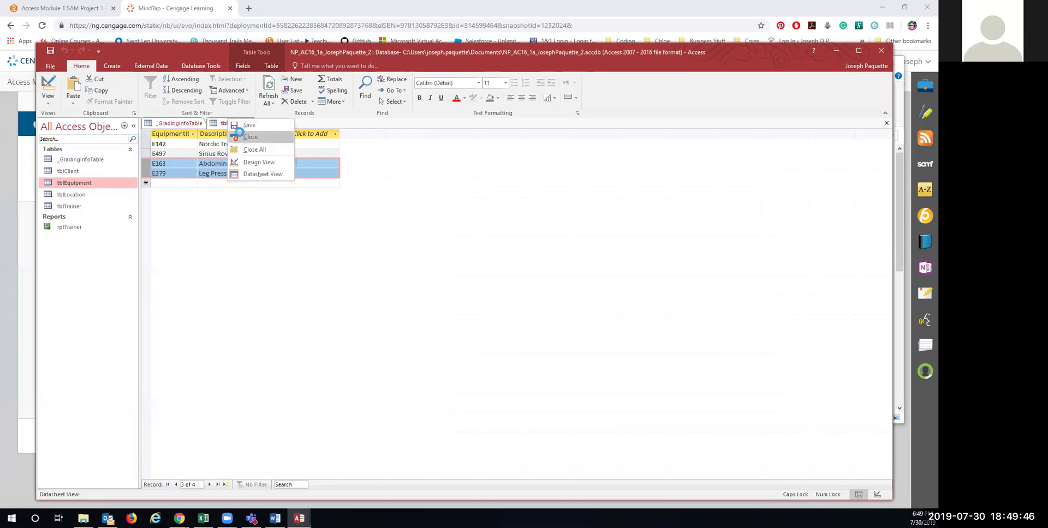
{"action": "left_click", "coordinate": [256, 138]}
{"action": "left_click", "coordinate": [299, 519]}
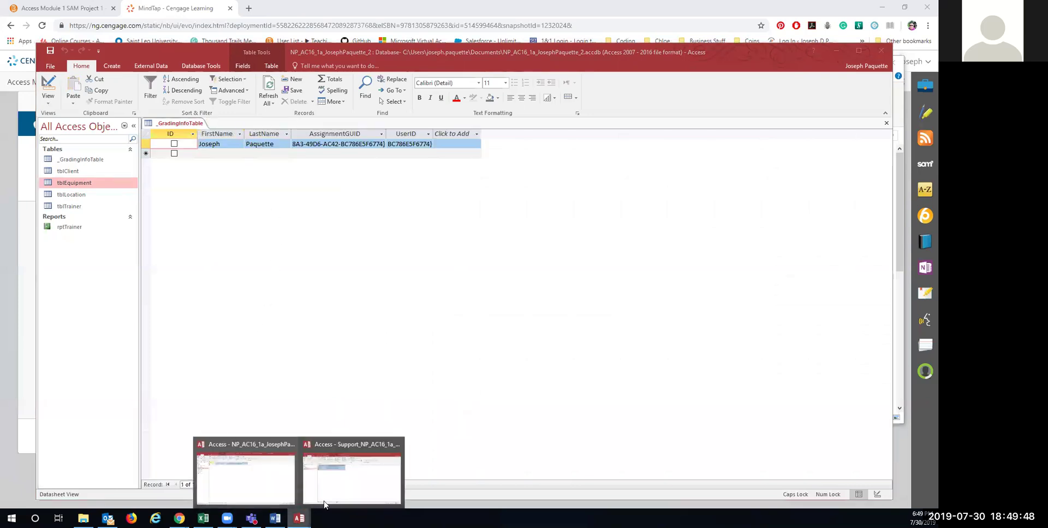
{"action": "left_click", "coordinate": [345, 485]}
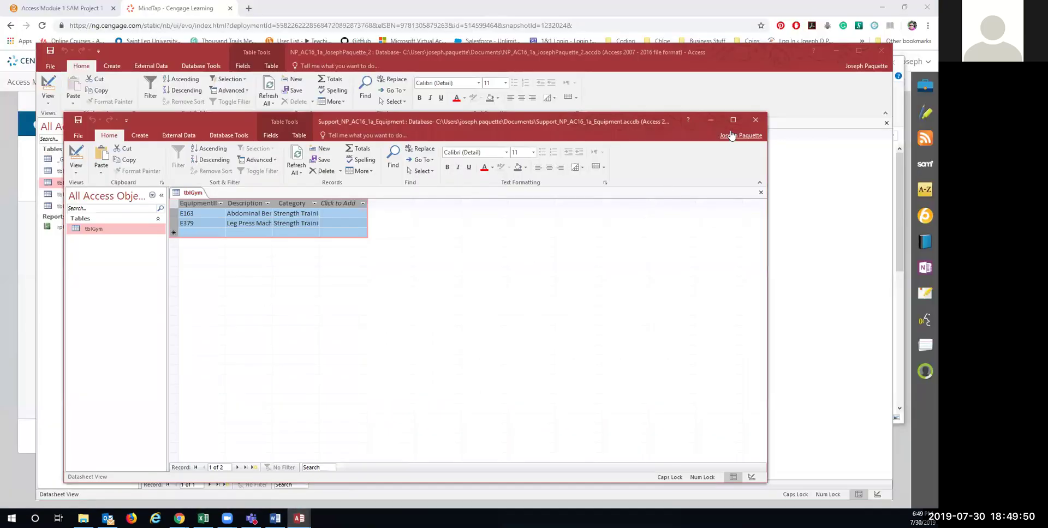
{"action": "left_click", "coordinate": [754, 121]}
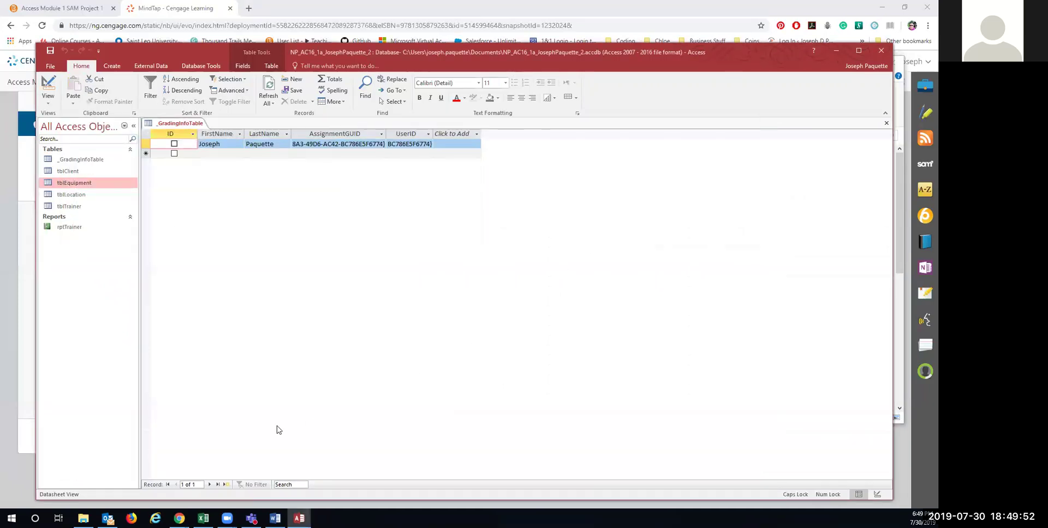
{"action": "key", "text": "alt+Tab"}
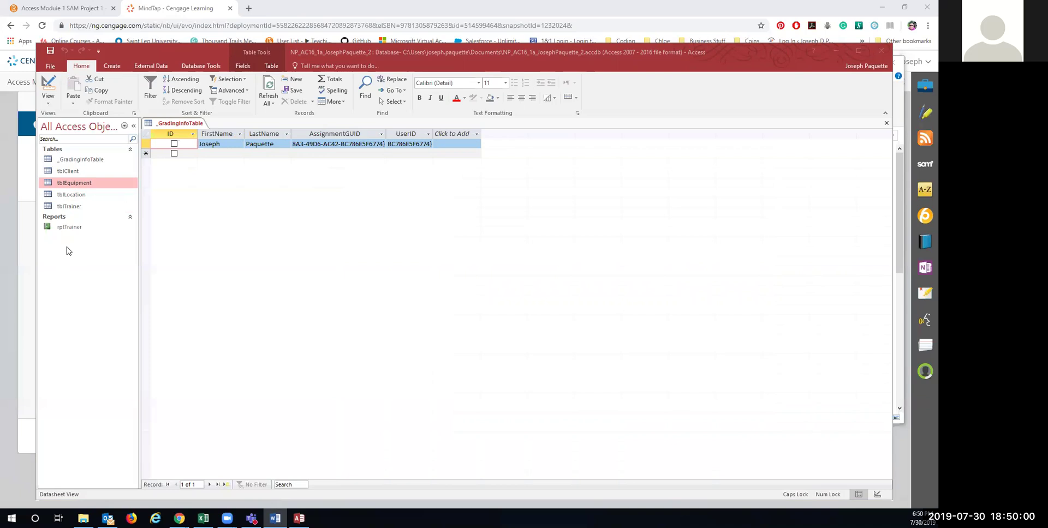
Step: Run the Simple Query Wizard on tblTrainer with the FirstName, LastName and Specialty fields
{"action": "left_click", "coordinate": [67, 208]}
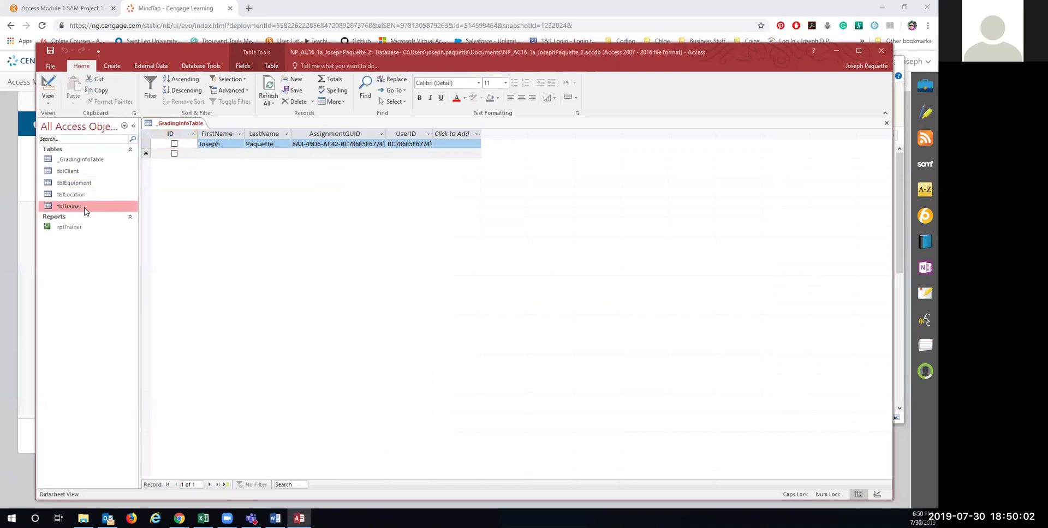
{"action": "left_click", "coordinate": [113, 66]}
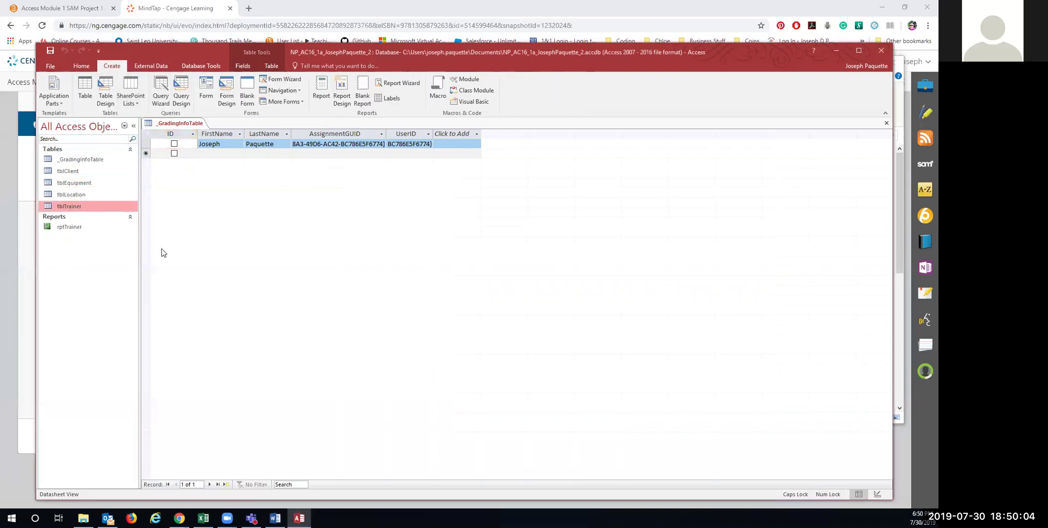
{"action": "left_click", "coordinate": [159, 92]}
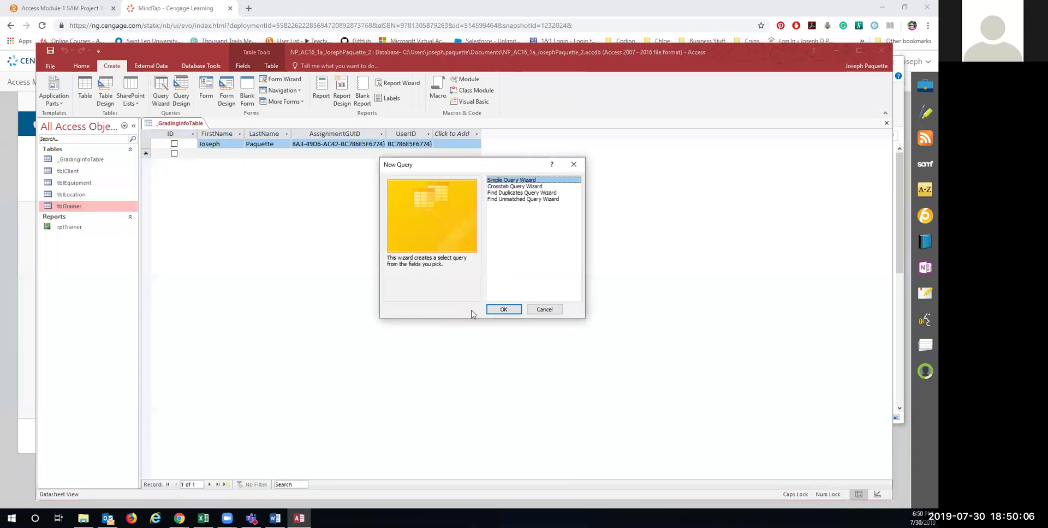
{"action": "left_click", "coordinate": [503, 309]}
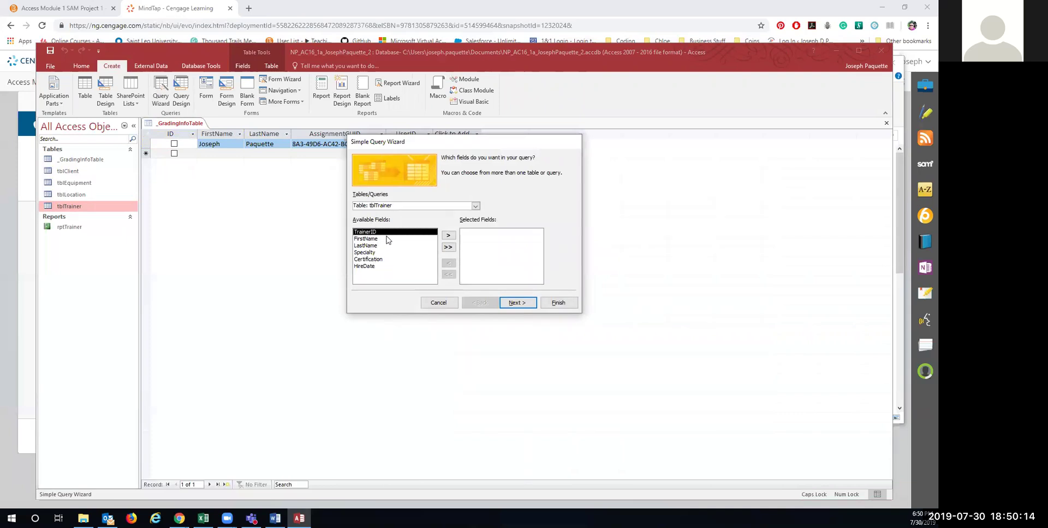
{"action": "left_click", "coordinate": [378, 239]}
{"action": "left_click", "coordinate": [448, 236]}
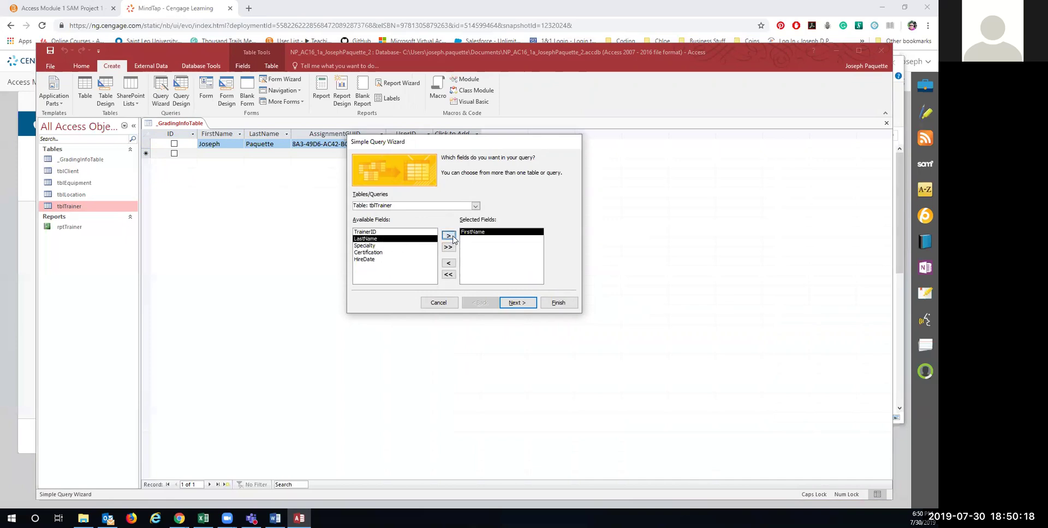
{"action": "left_click", "coordinate": [451, 238]}
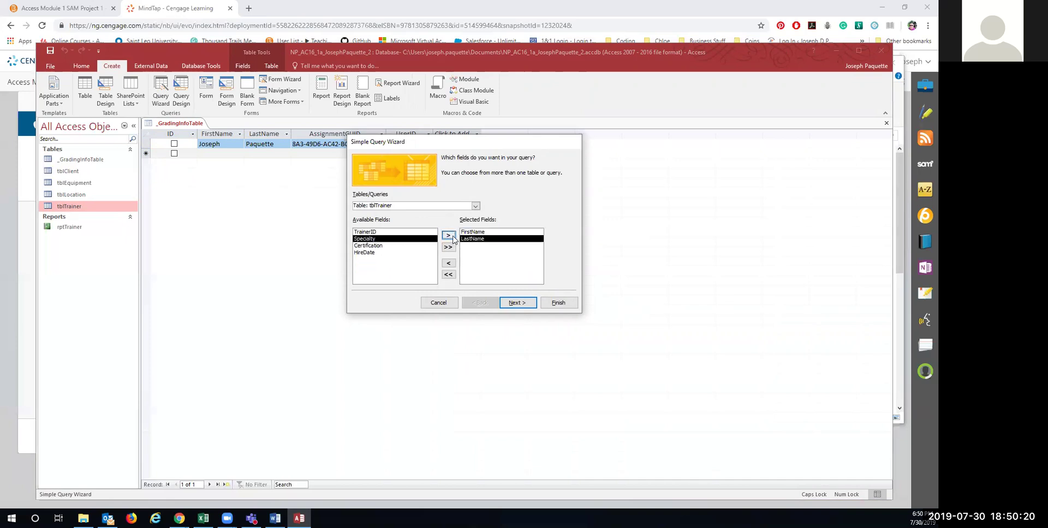
{"action": "left_click", "coordinate": [451, 238]}
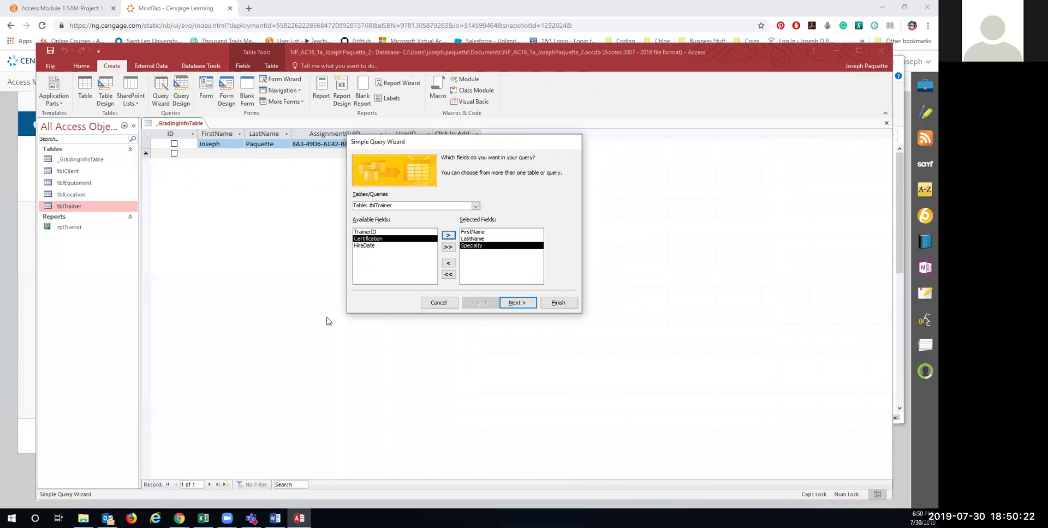
{"action": "left_click", "coordinate": [518, 304]}
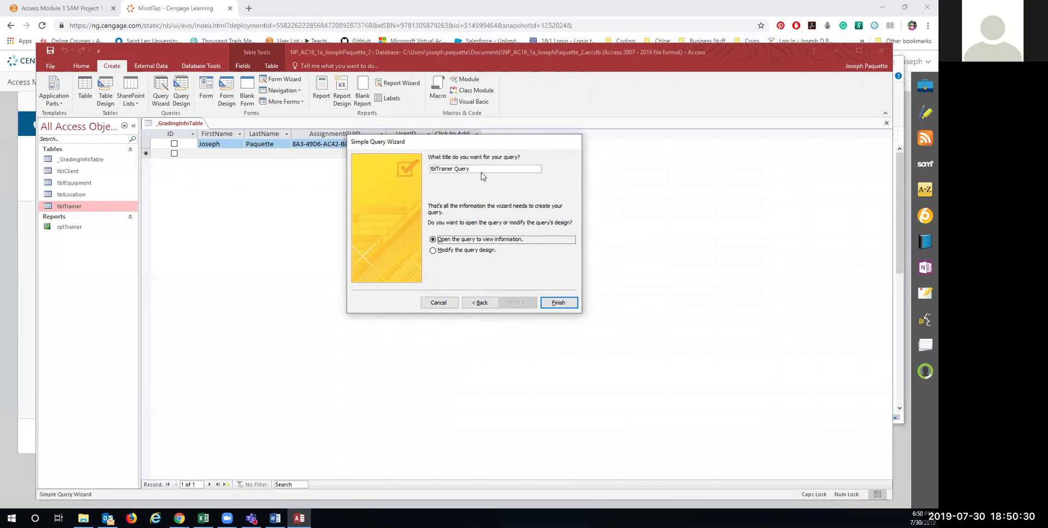
Step: Title the query qrySpecialties and finish the wizard
{"action": "left_click_drag", "start_coordinate": [472, 168], "coordinate": [421, 160]}
{"action": "type", "text": "QRY"}
{"action": "key", "text": "BackSpace"}
{"action": "key", "text": "BackSpace"}
{"action": "key", "text": "BackSpace"}
{"action": "key", "text": "Caps_Lock"}
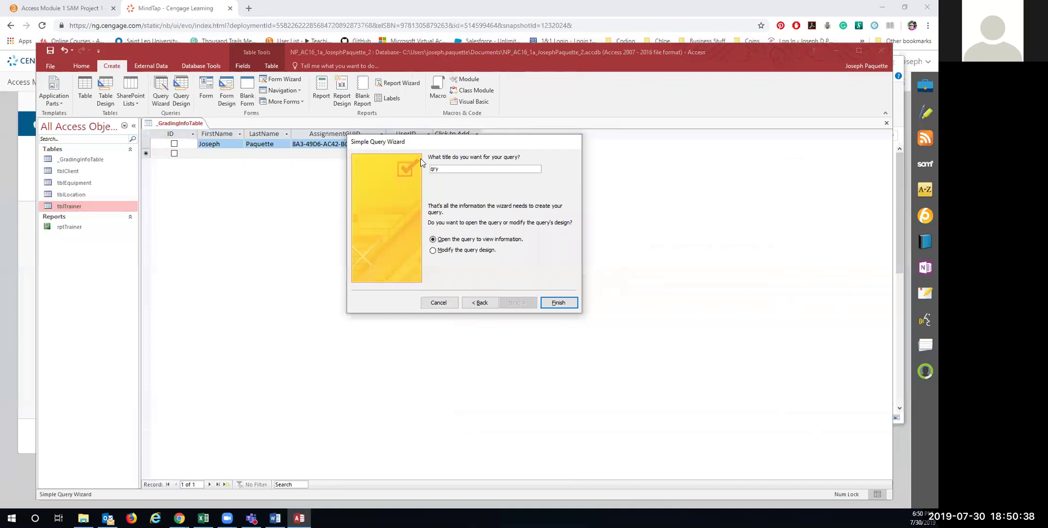
{"action": "type", "text": "qrySpecialties"}
{"action": "left_click", "coordinate": [564, 304]}
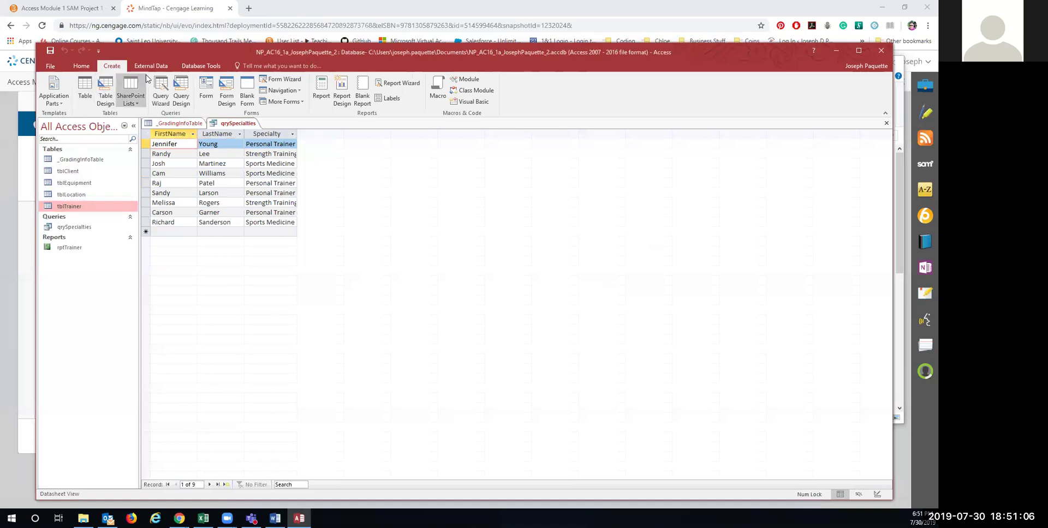
Step: Create a quick form from qrySpecialties and close it without saving
{"action": "left_click", "coordinate": [209, 90]}
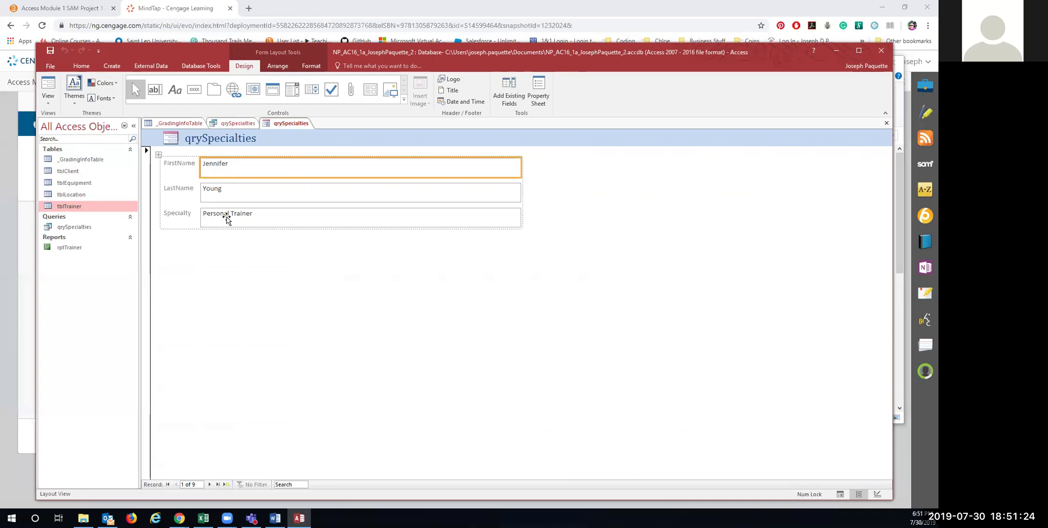
{"action": "right_click", "coordinate": [283, 127]}
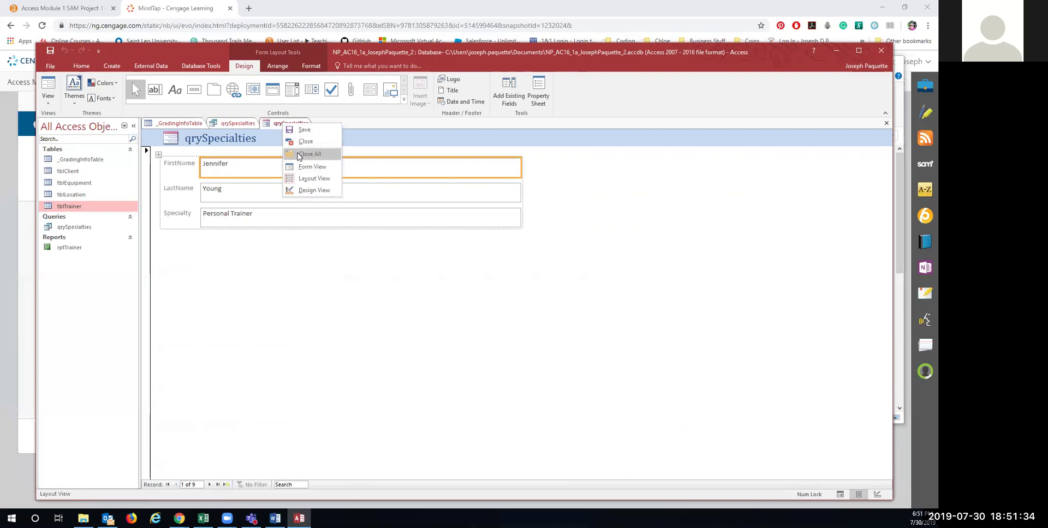
{"action": "left_click", "coordinate": [304, 141]}
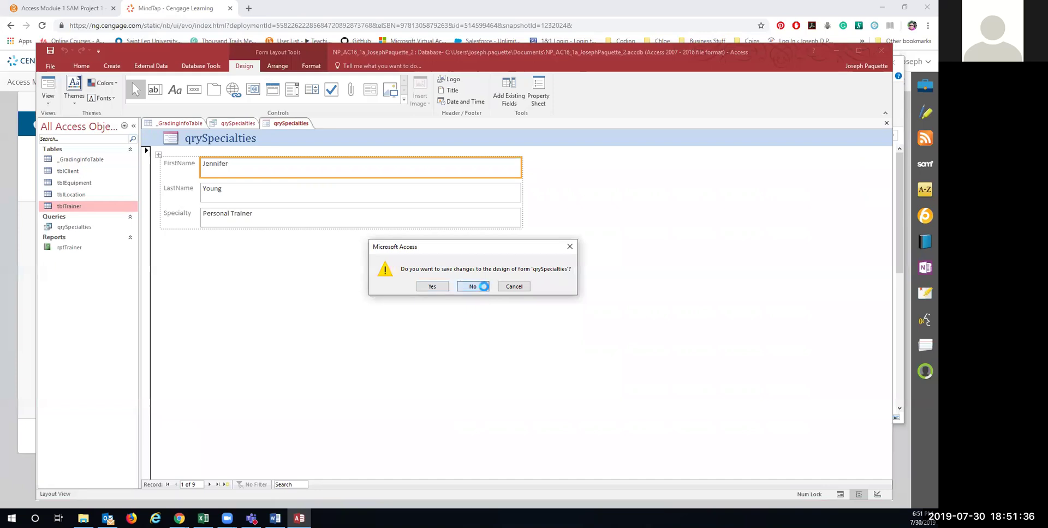
{"action": "left_click", "coordinate": [483, 286]}
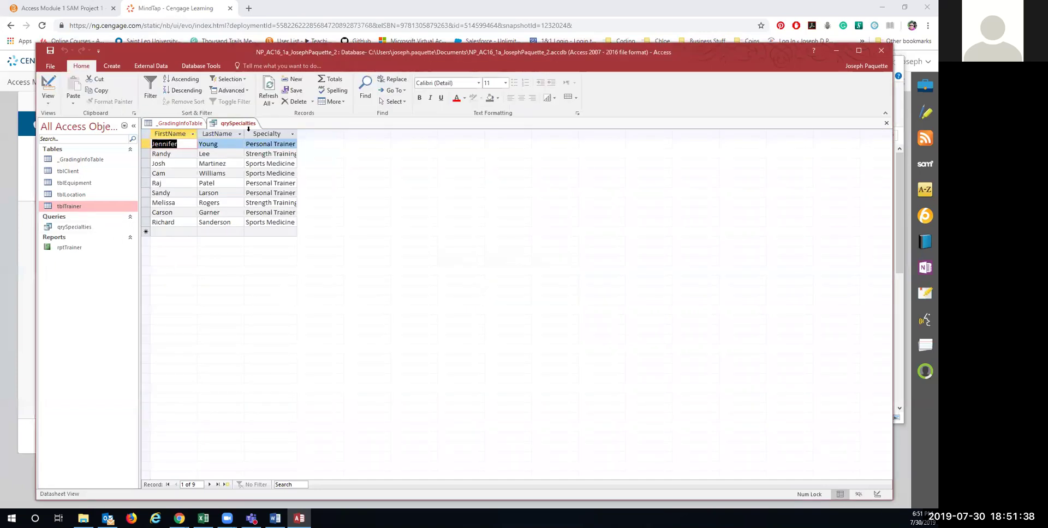
Step: Close the qrySpecialties results and select the tblTrainer table
{"action": "right_click", "coordinate": [243, 123]}
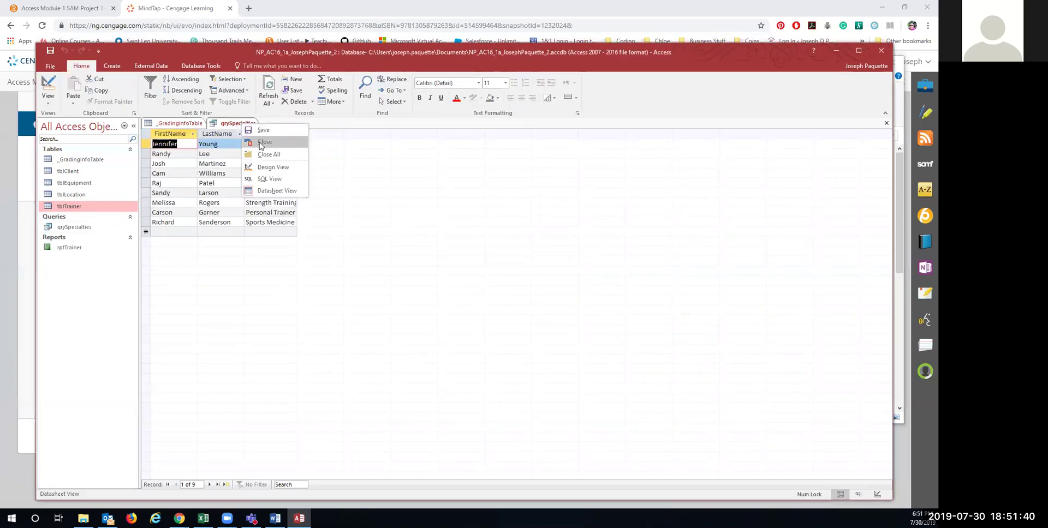
{"action": "left_click", "coordinate": [247, 124]}
{"action": "right_click", "coordinate": [247, 124]}
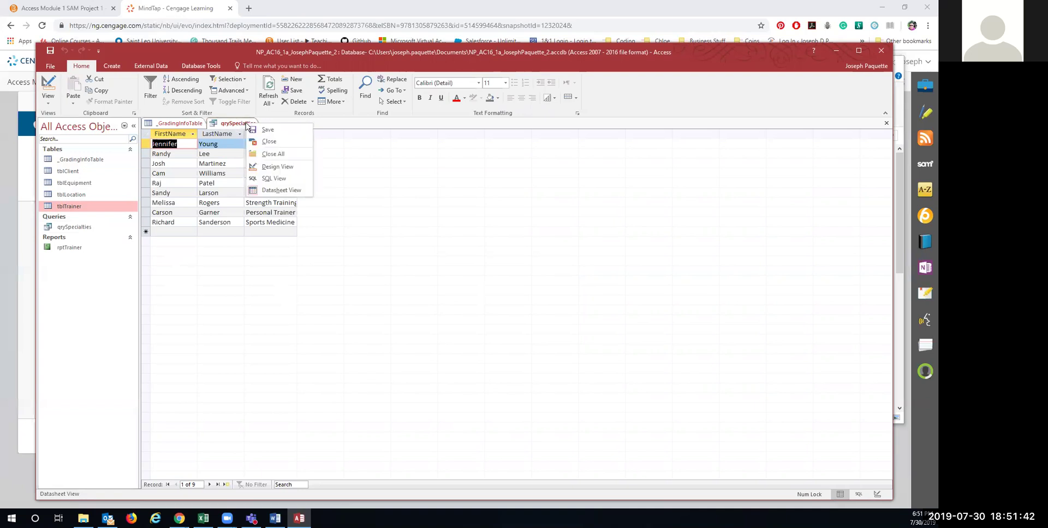
{"action": "left_click", "coordinate": [256, 142]}
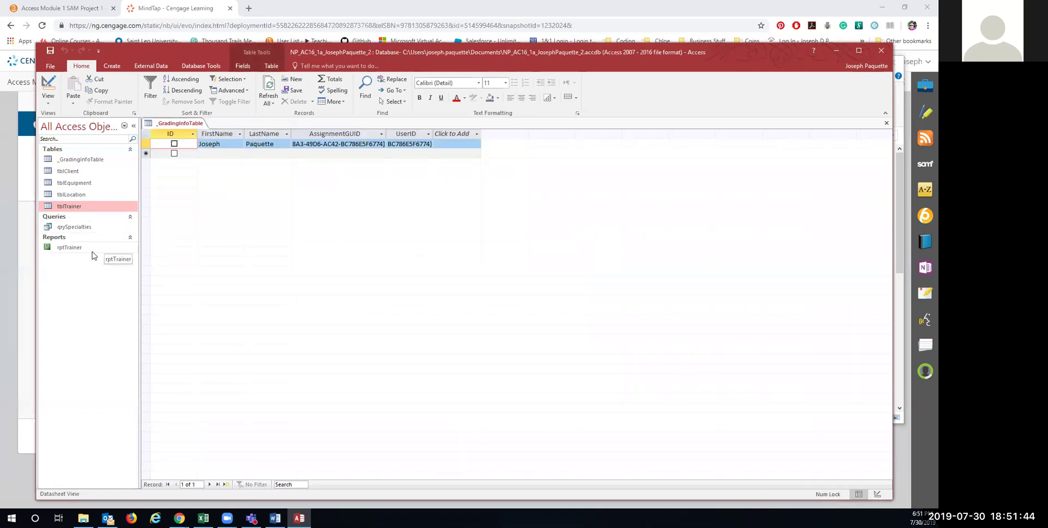
{"action": "left_click", "coordinate": [75, 195]}
{"action": "left_click", "coordinate": [74, 206]}
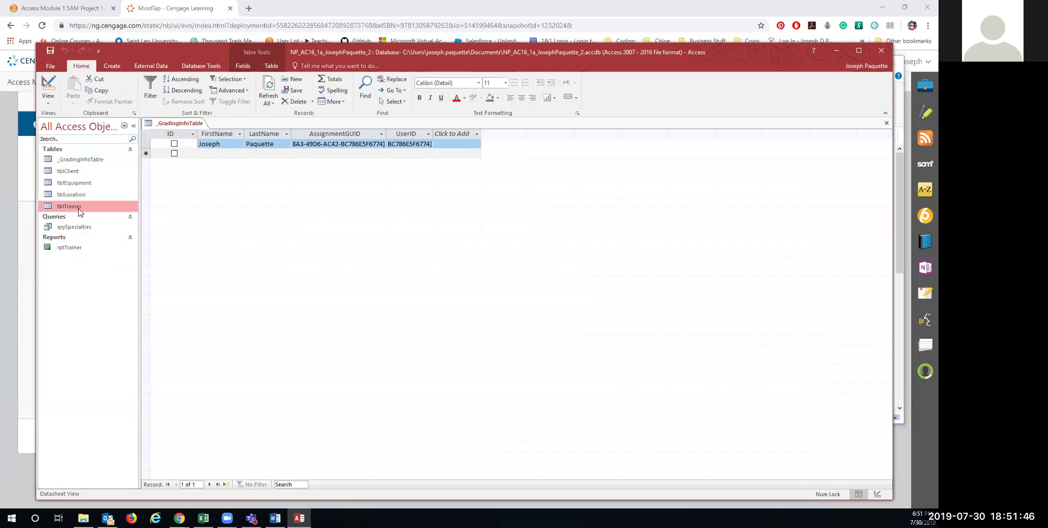
Step: Create a quick form from tblTrainer and save it as frmTrainer
{"action": "left_click", "coordinate": [114, 66]}
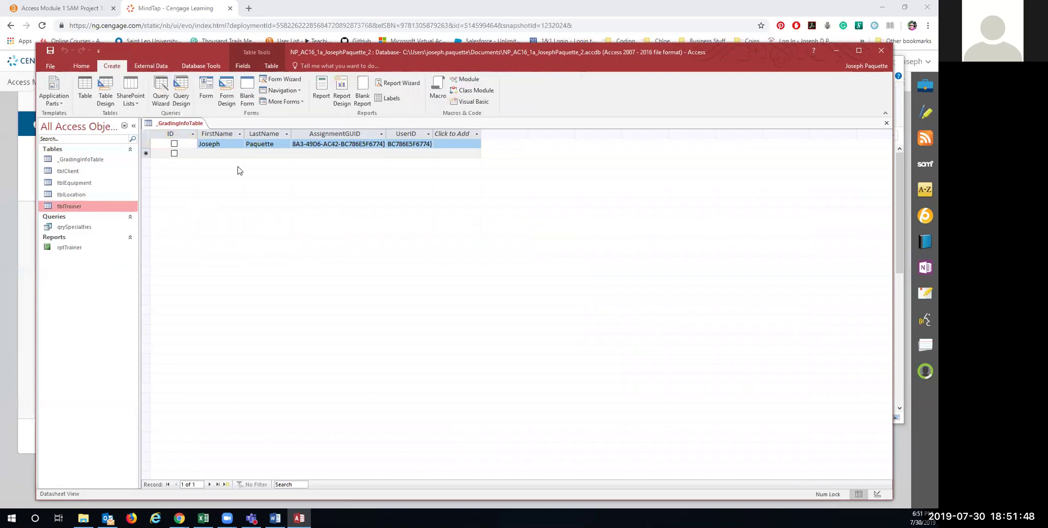
{"action": "left_click", "coordinate": [206, 85]}
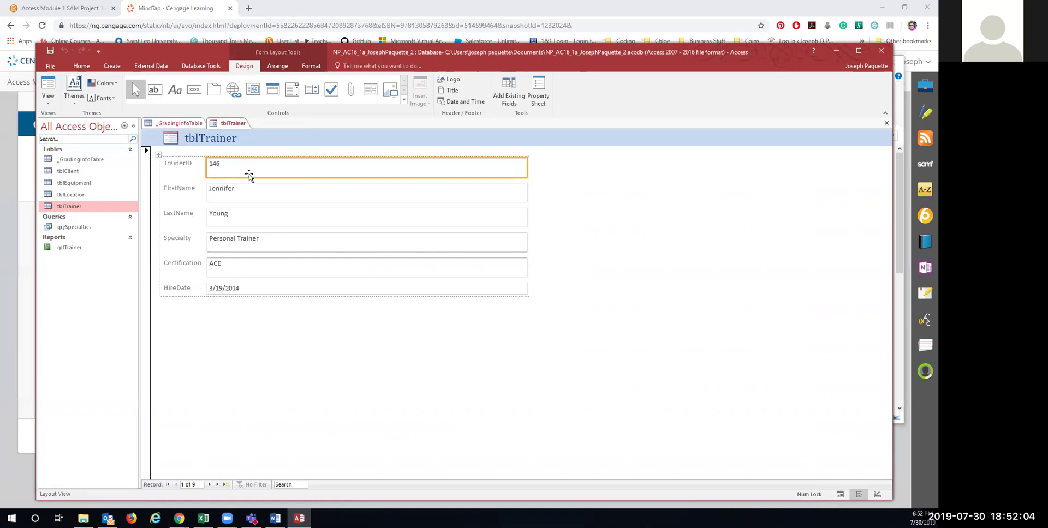
{"action": "right_click", "coordinate": [233, 124]}
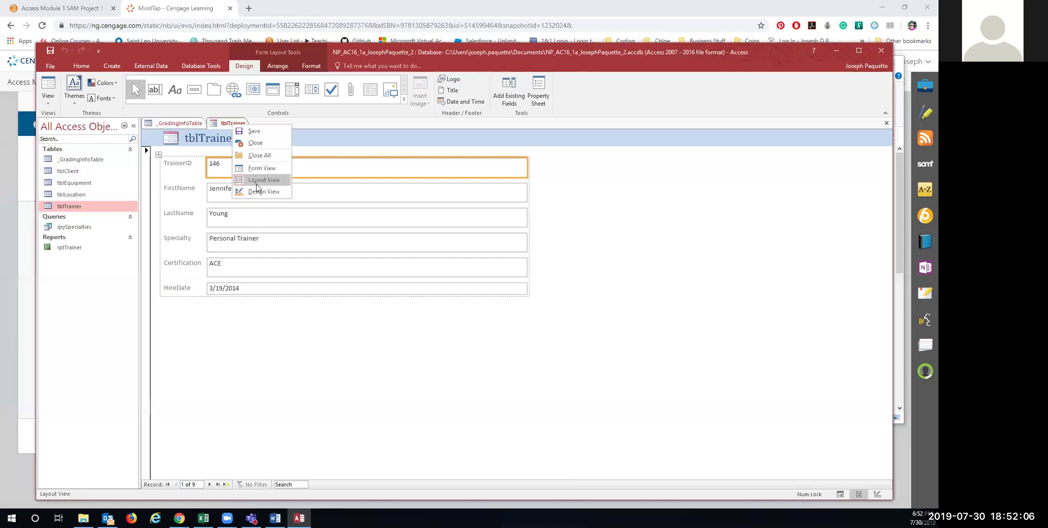
{"action": "left_click", "coordinate": [259, 132]}
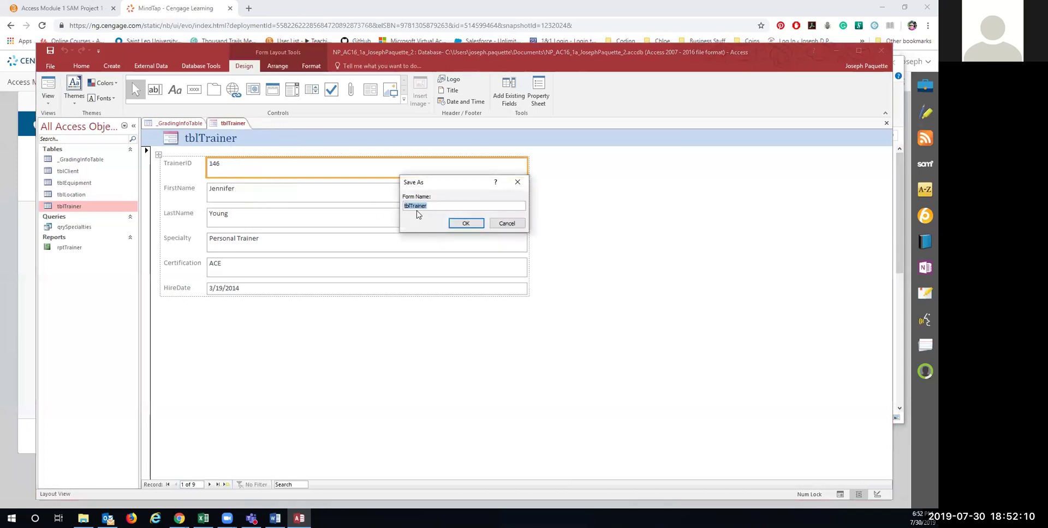
{"action": "type", "text": "frm"}
{"action": "left_click", "coordinate": [465, 224]}
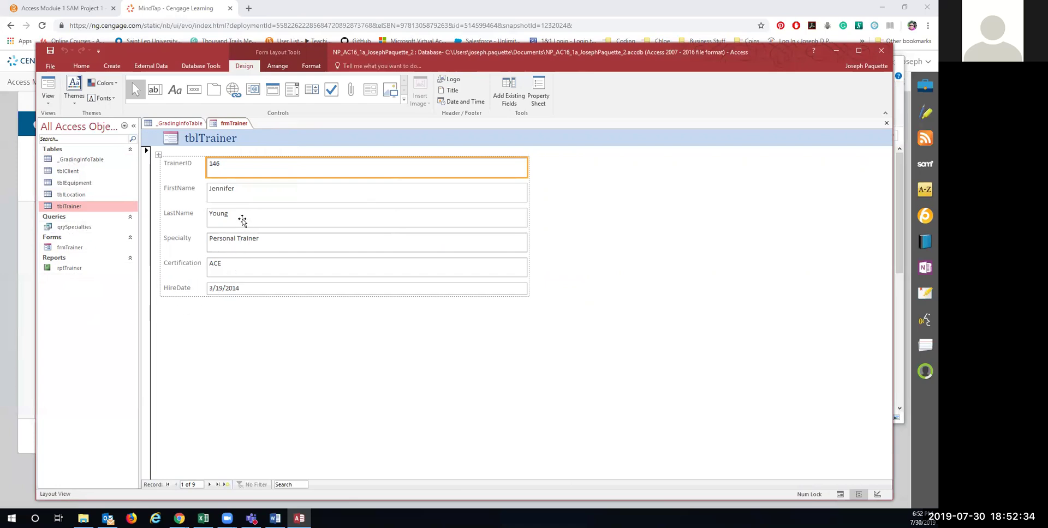
Step: Look over the Arrange and Format options, then switch frmTrainer to Form View
{"action": "left_click", "coordinate": [278, 66]}
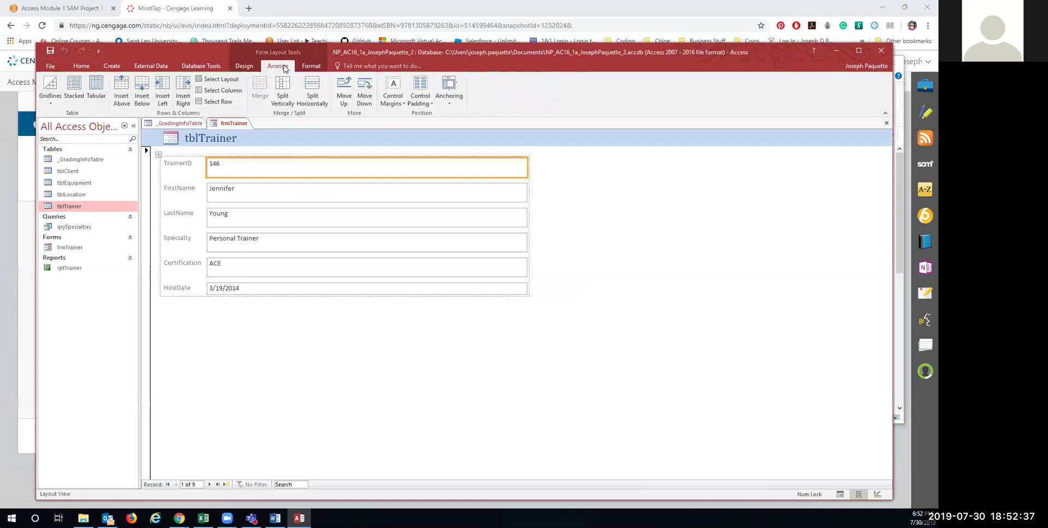
{"action": "left_click", "coordinate": [311, 66]}
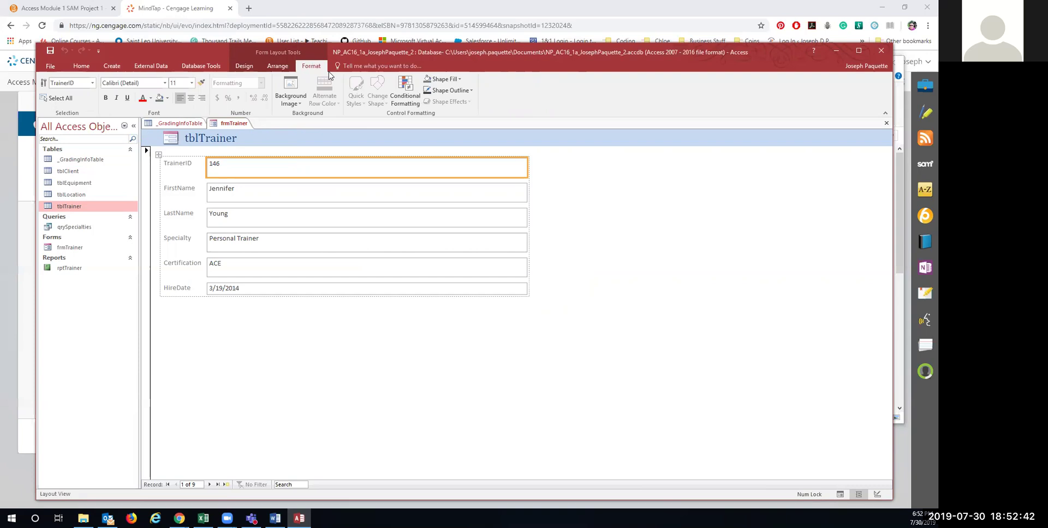
{"action": "left_click", "coordinate": [245, 68]}
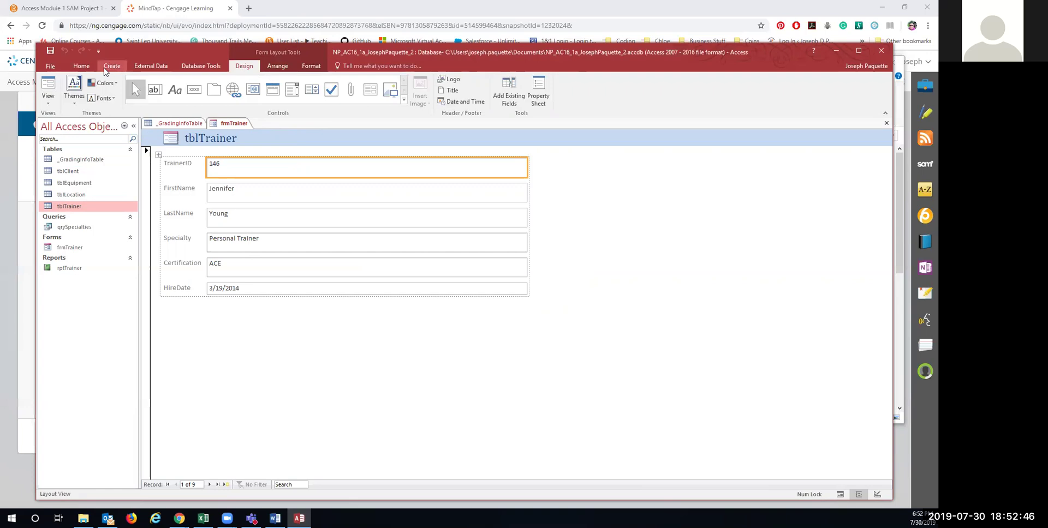
{"action": "right_click", "coordinate": [227, 124]}
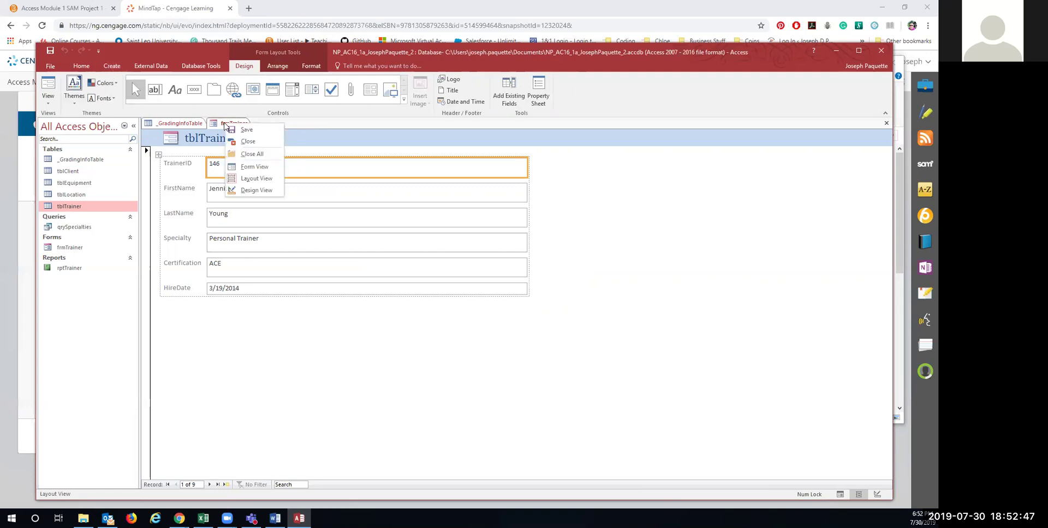
{"action": "left_click", "coordinate": [244, 168]}
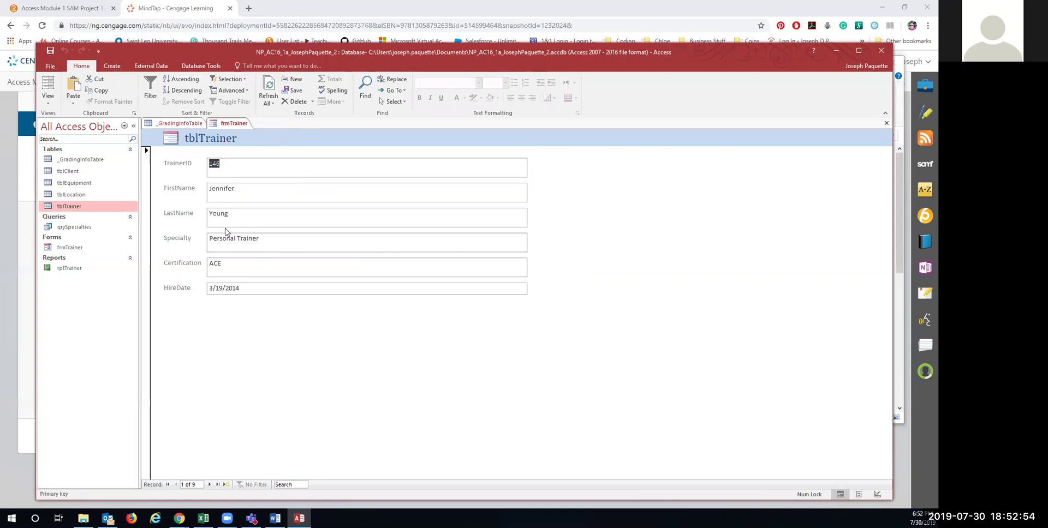
Step: Change trainer record 3's Certification from NATA to ACSM
{"action": "left_click", "coordinate": [207, 485]}
{"action": "left_click", "coordinate": [208, 484]}
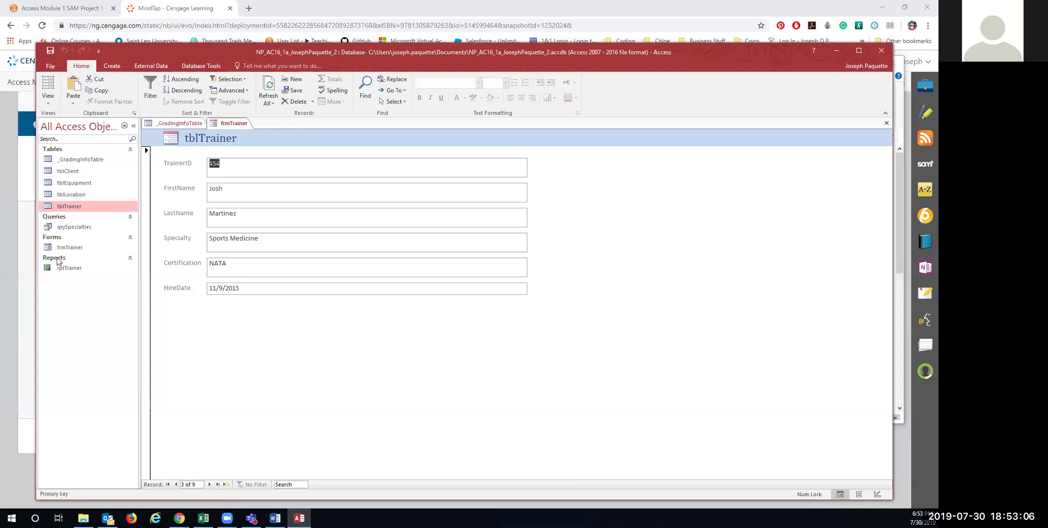
{"action": "left_click_drag", "start_coordinate": [231, 264], "coordinate": [209, 265]}
{"action": "type", "text": "ACSM"}
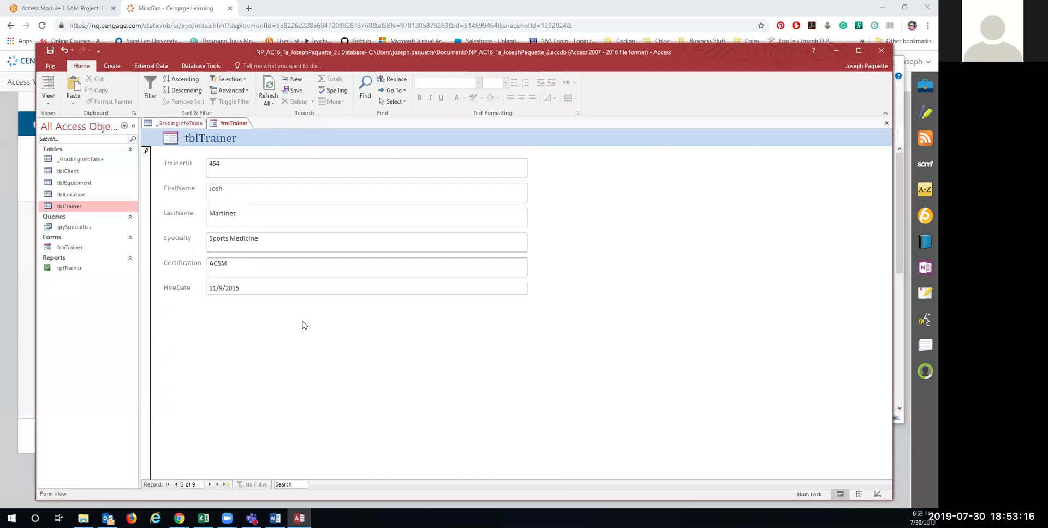
Step: Change record 9's Specialty from Sports Medicine to Strength Training
{"action": "left_click", "coordinate": [217, 485]}
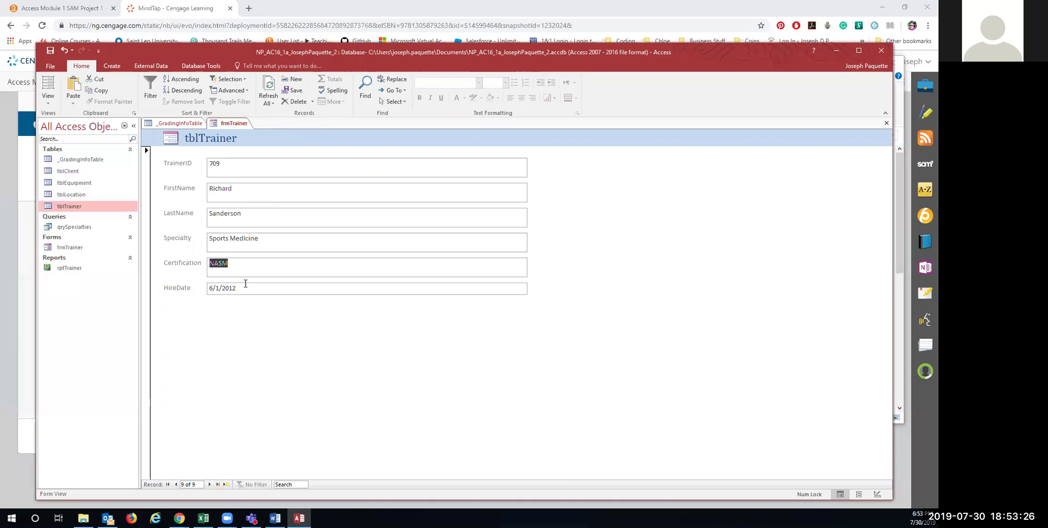
{"action": "double_click", "coordinate": [262, 239]}
{"action": "left_click", "coordinate": [204, 239]}
{"action": "type", "text": "Strength Training"}
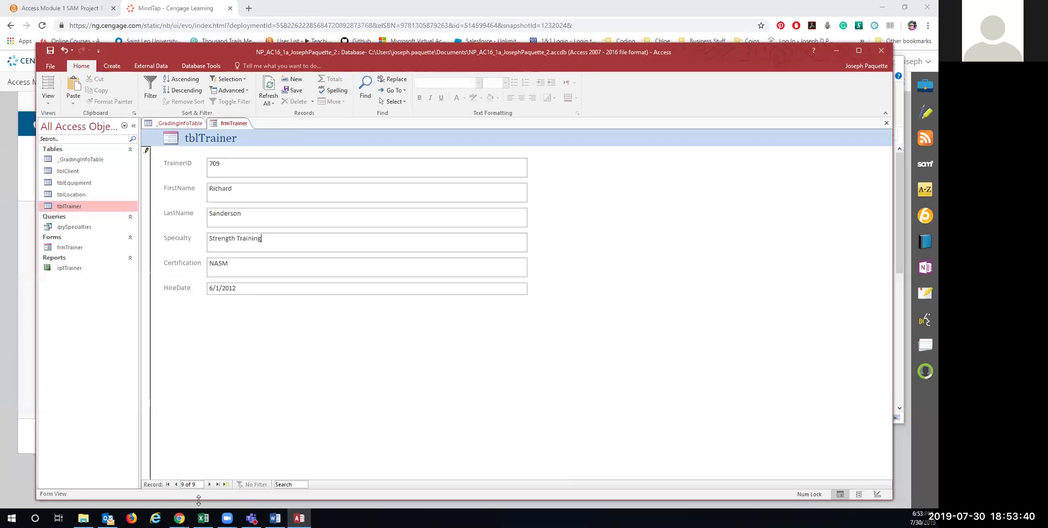
Step: Return to the first trainer record and close the frmTrainer form
{"action": "left_click", "coordinate": [168, 485]}
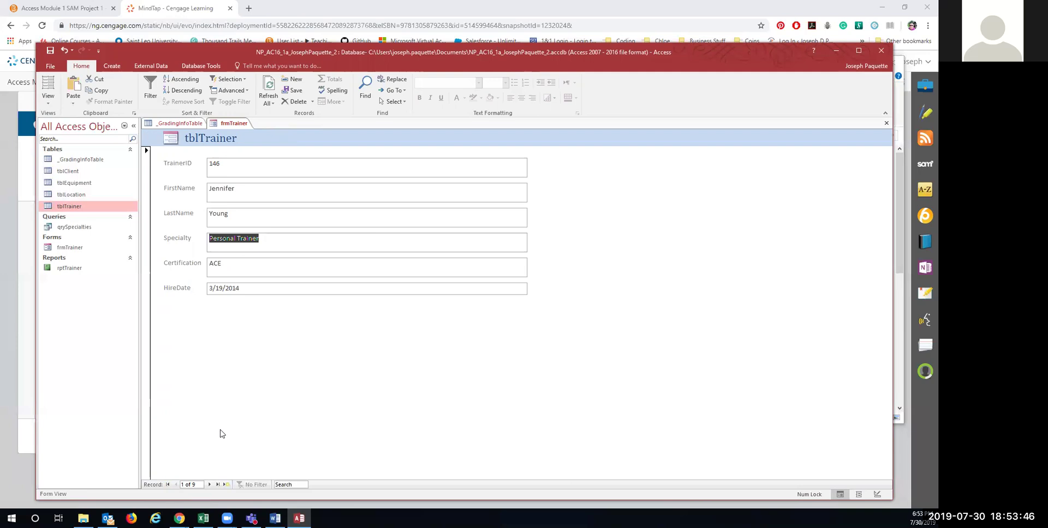
{"action": "right_click", "coordinate": [236, 123]}
{"action": "right_click", "coordinate": [242, 125]}
{"action": "right_click", "coordinate": [243, 125]}
{"action": "left_click", "coordinate": [266, 144]}
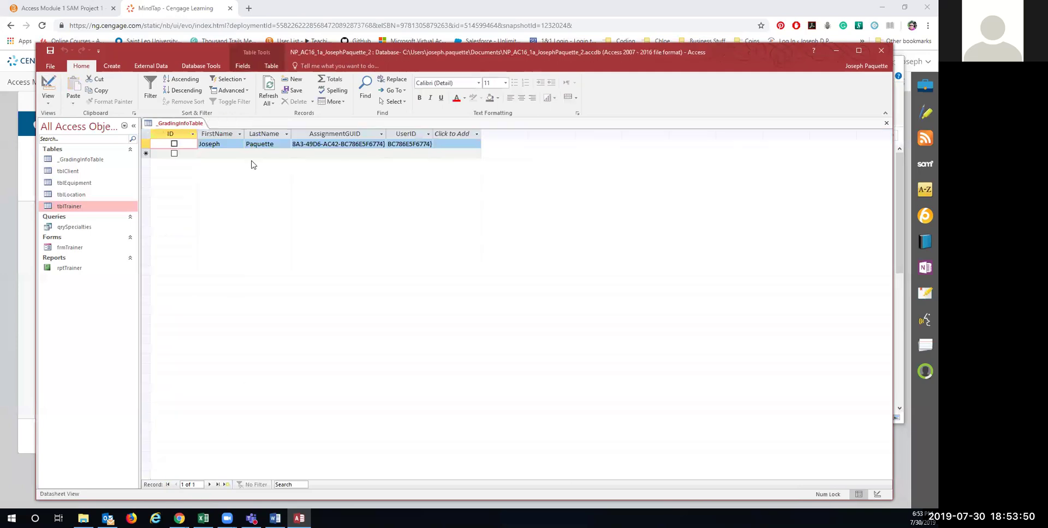
Step: Build a quick report from tblEquipment and save it as rptEquipmentList
{"action": "key", "text": "alt+Tab"}
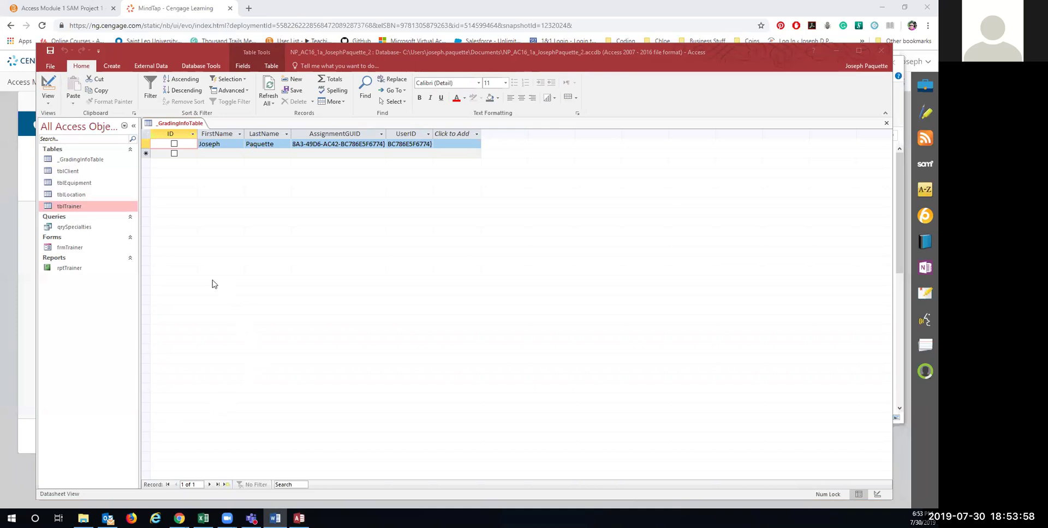
{"action": "left_click", "coordinate": [80, 184]}
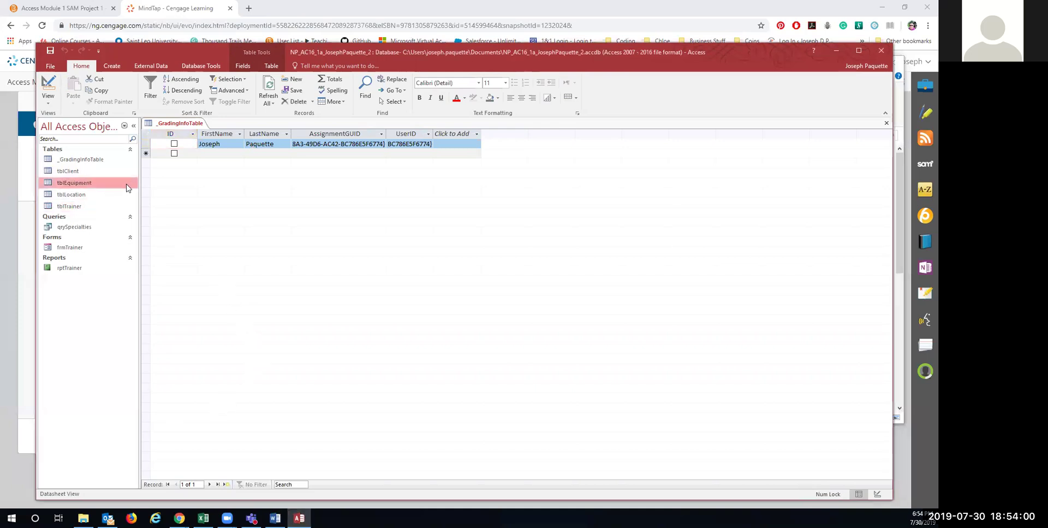
{"action": "left_click", "coordinate": [109, 66]}
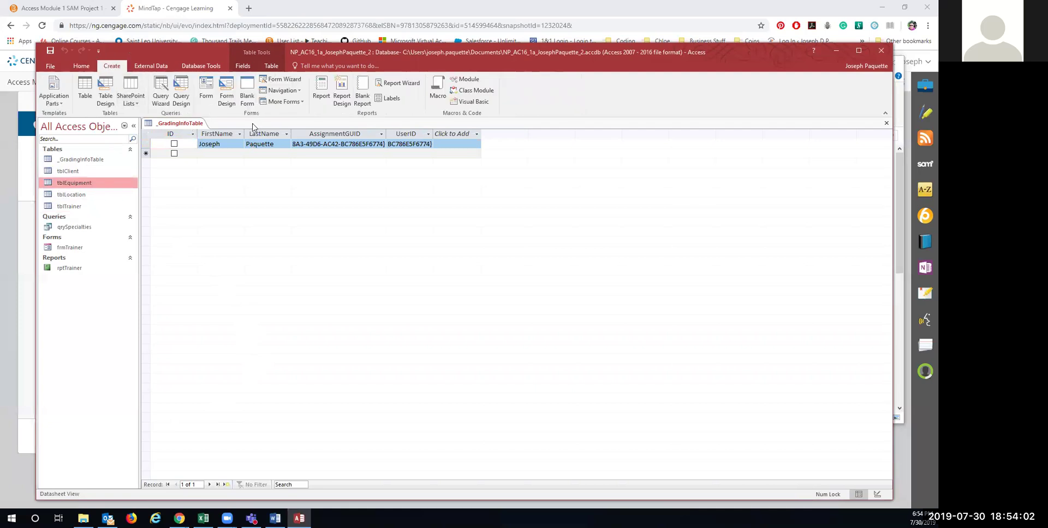
{"action": "left_click", "coordinate": [322, 96]}
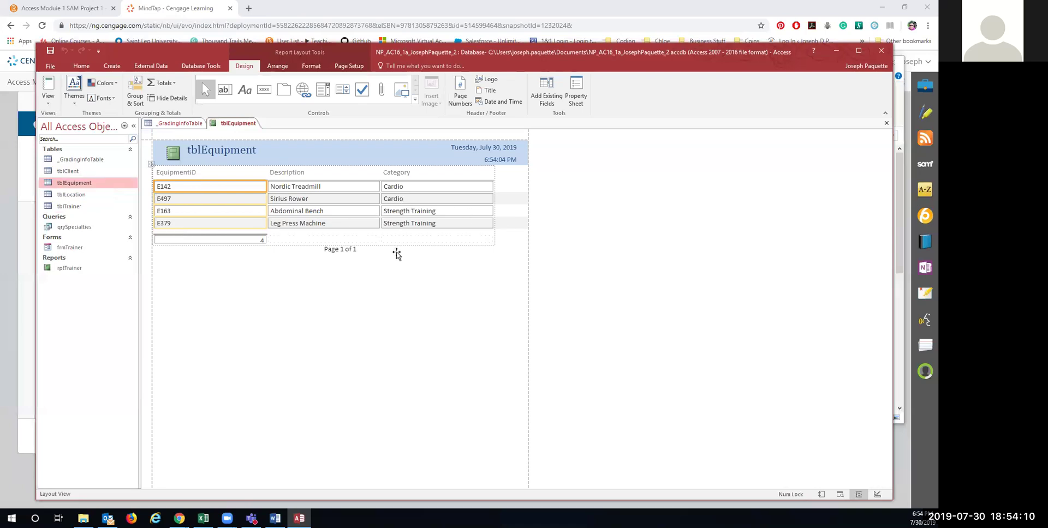
{"action": "right_click", "coordinate": [232, 123]}
{"action": "left_click", "coordinate": [262, 132]}
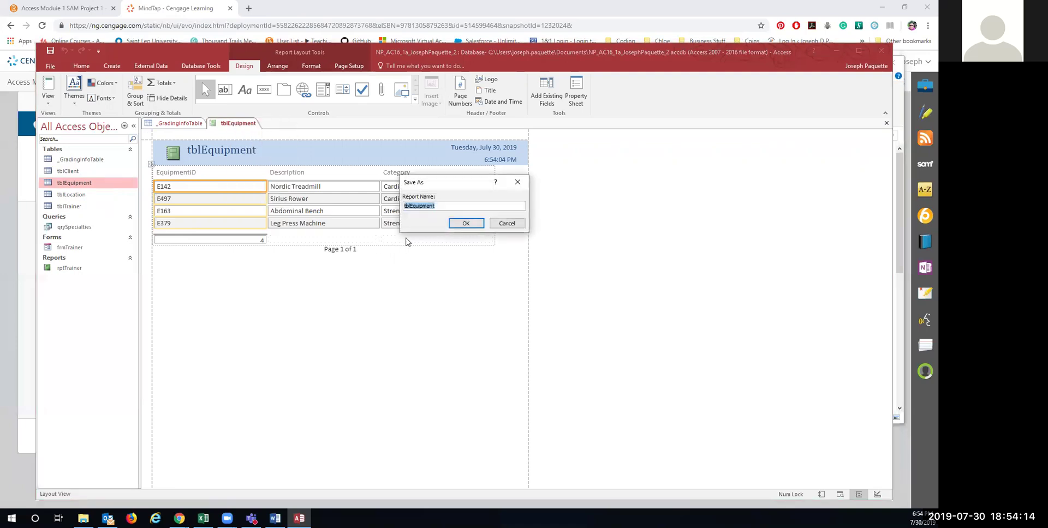
{"action": "type", "text": "rptEquipoment"}
{"action": "left_click", "coordinate": [464, 224]}
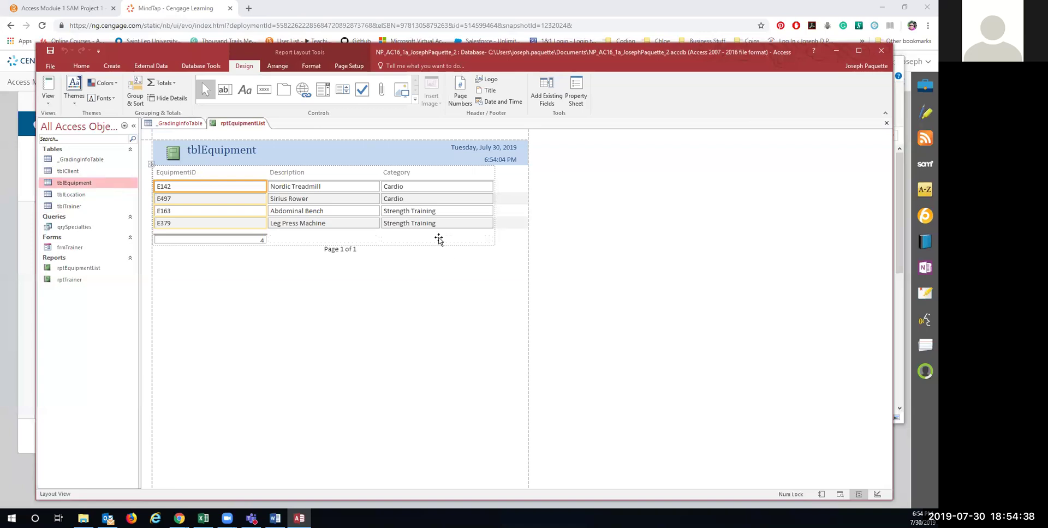
Step: Try narrowing rptEquipmentList's EquipmentID column in Layout View, then undo the change
{"action": "right_click", "coordinate": [241, 127]}
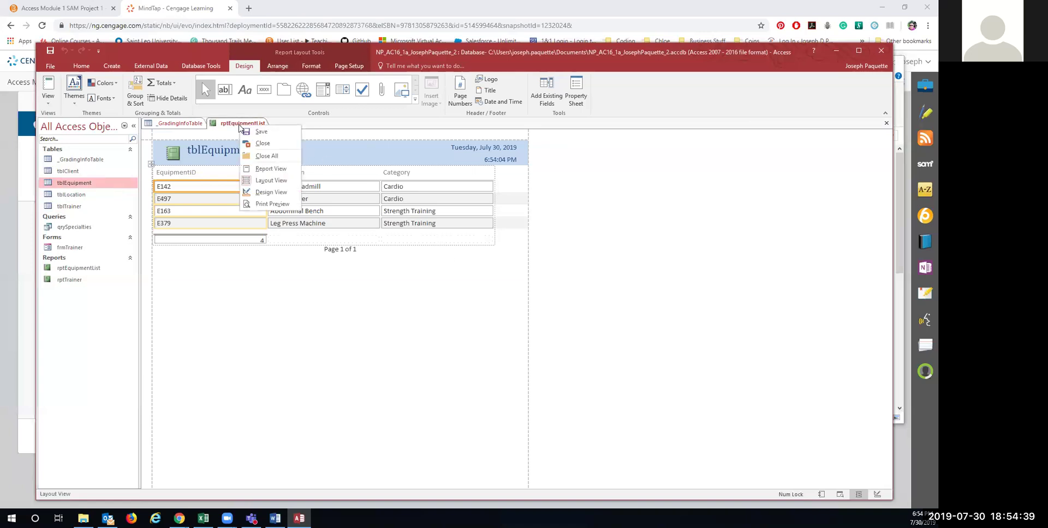
{"action": "left_click", "coordinate": [258, 182]}
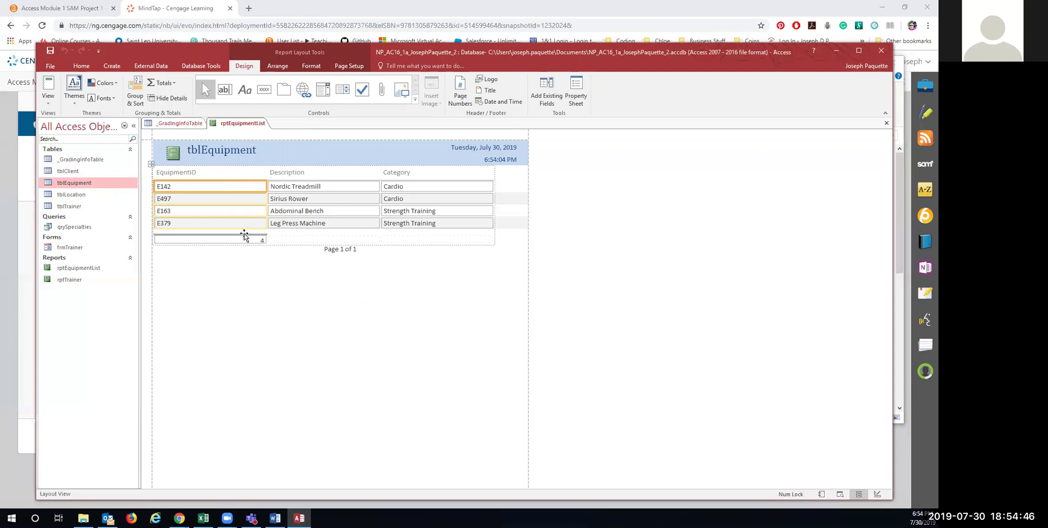
{"action": "left_click_drag", "start_coordinate": [266, 186], "coordinate": [188, 191]}
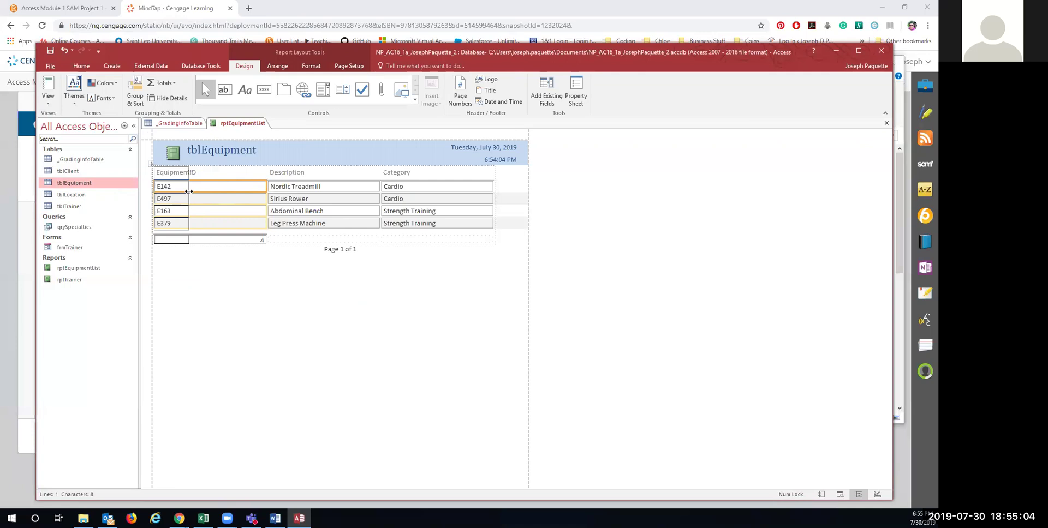
{"action": "left_click_drag", "start_coordinate": [188, 191], "coordinate": [188, 191]}
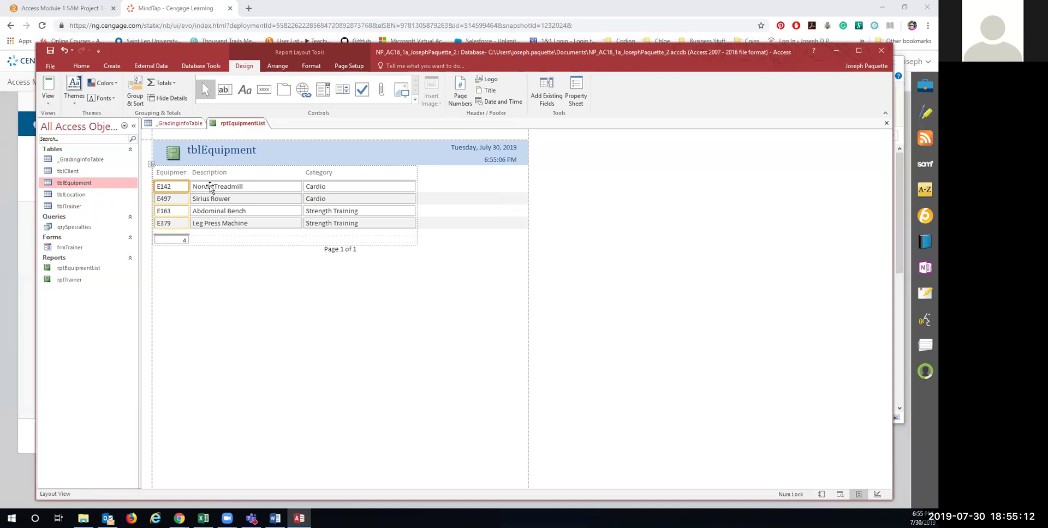
{"action": "right_click", "coordinate": [222, 124]}
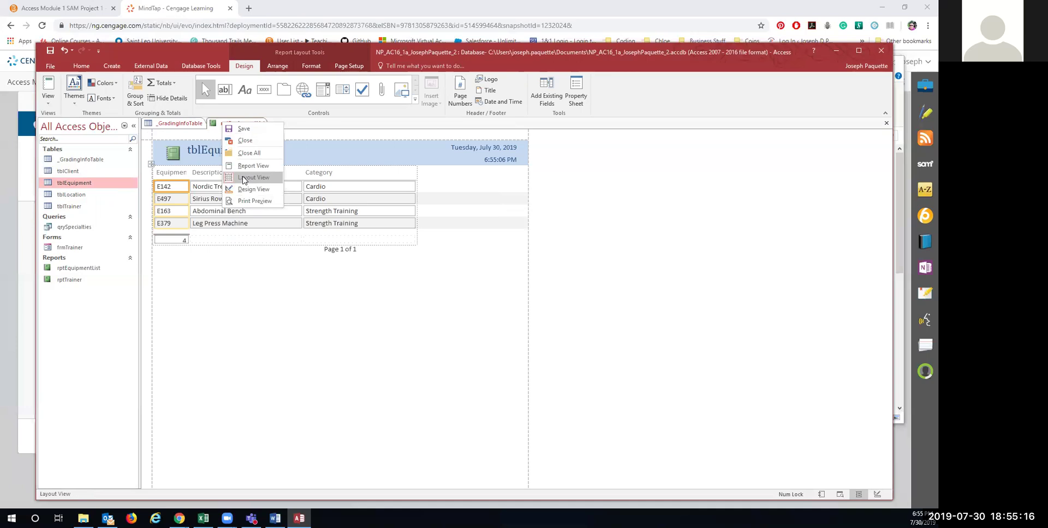
{"action": "left_click", "coordinate": [244, 177]}
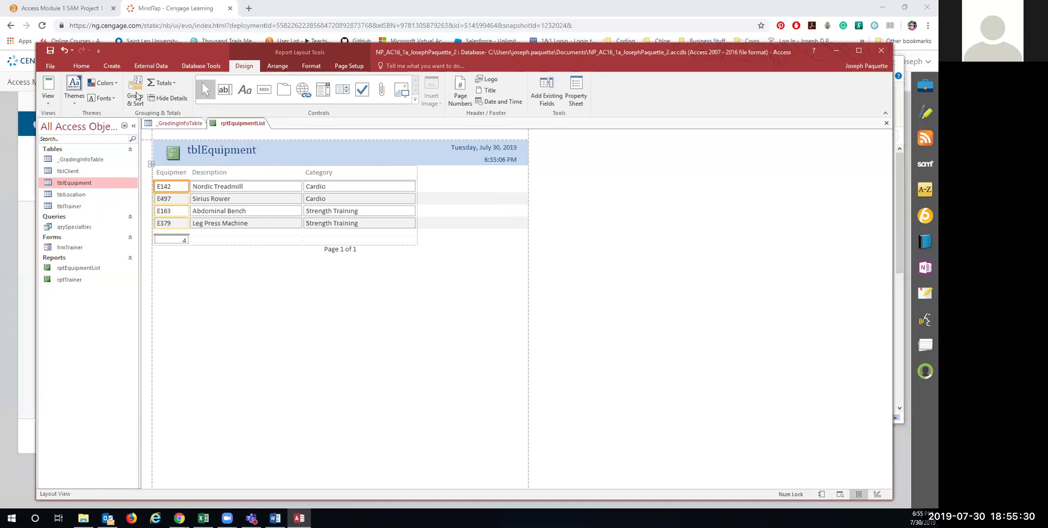
{"action": "left_click", "coordinate": [64, 49]}
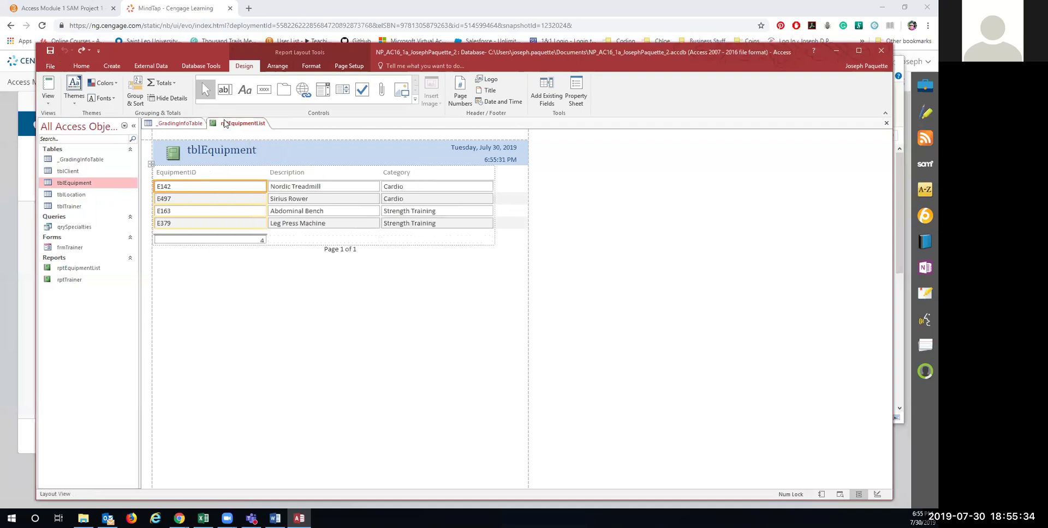
Step: Save rptEquipmentList and open the rptTrainer report
{"action": "right_click", "coordinate": [227, 123]}
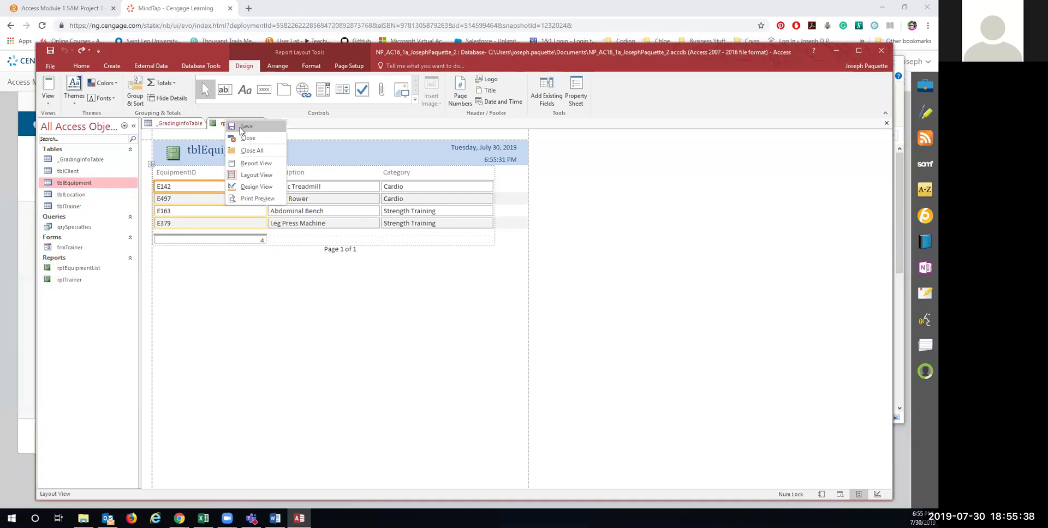
{"action": "left_click", "coordinate": [240, 129]}
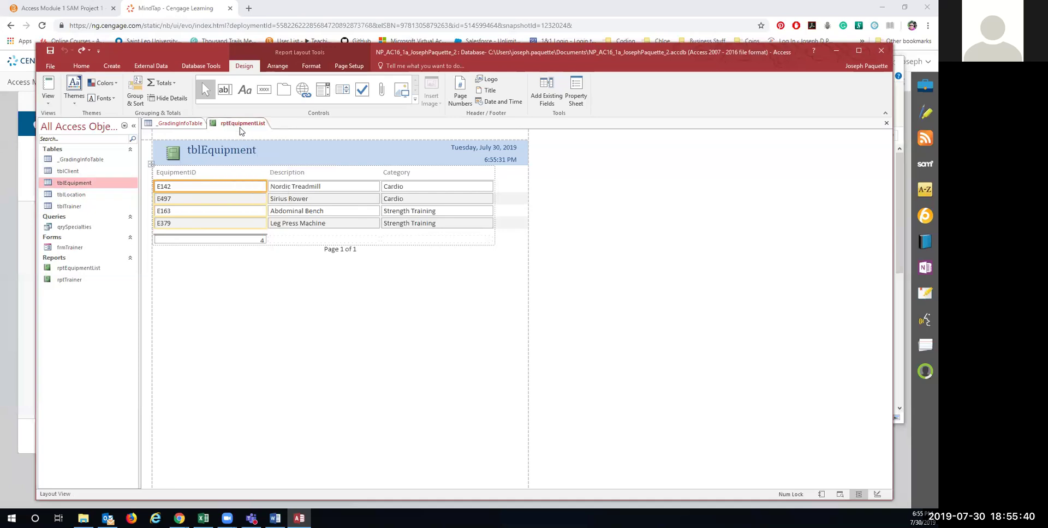
{"action": "left_click", "coordinate": [71, 280]}
{"action": "double_click", "coordinate": [71, 282]}
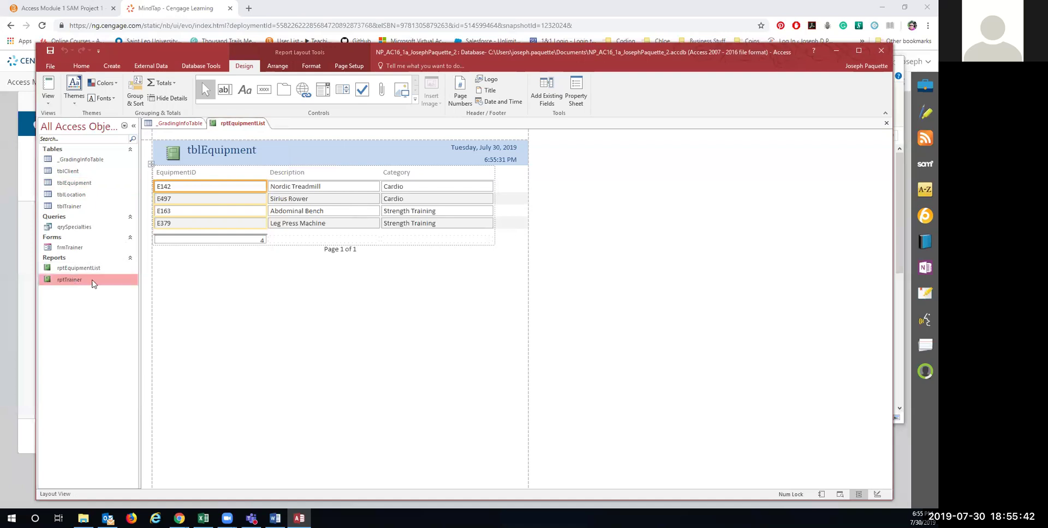
Step: Close rptEquipmentList, put rptTrainer in Layout View and narrow its TrainerID column
{"action": "right_click", "coordinate": [239, 124]}
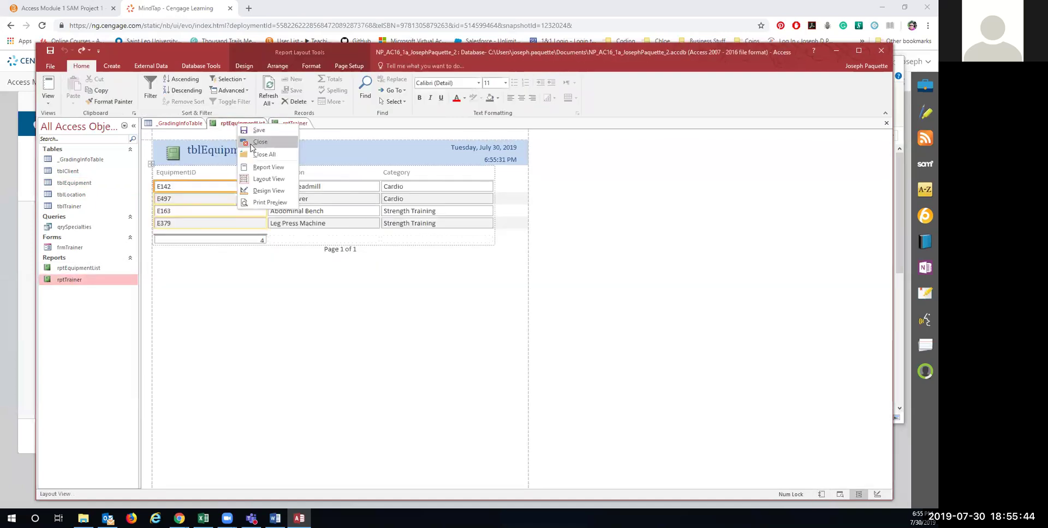
{"action": "left_click", "coordinate": [257, 142]}
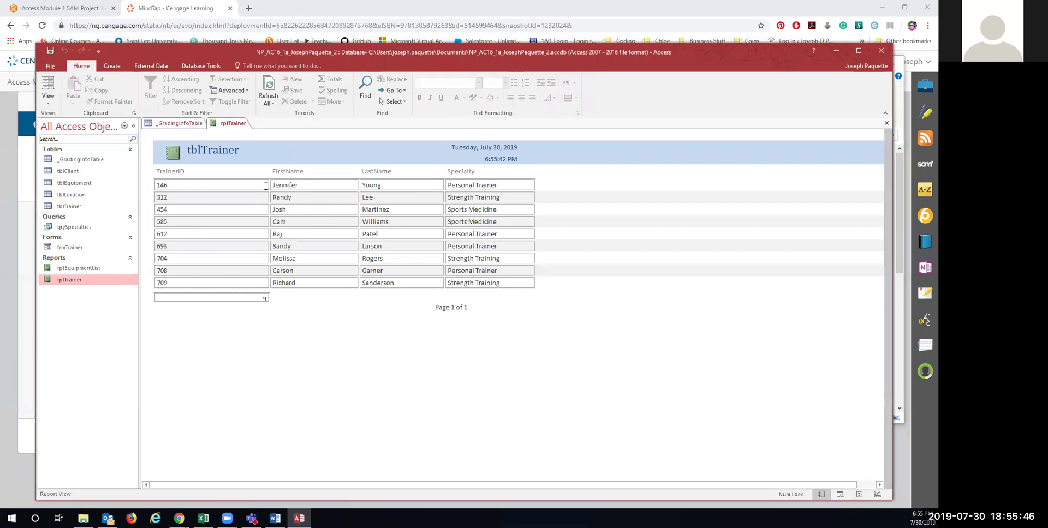
{"action": "right_click", "coordinate": [225, 125]}
{"action": "left_click", "coordinate": [256, 190]}
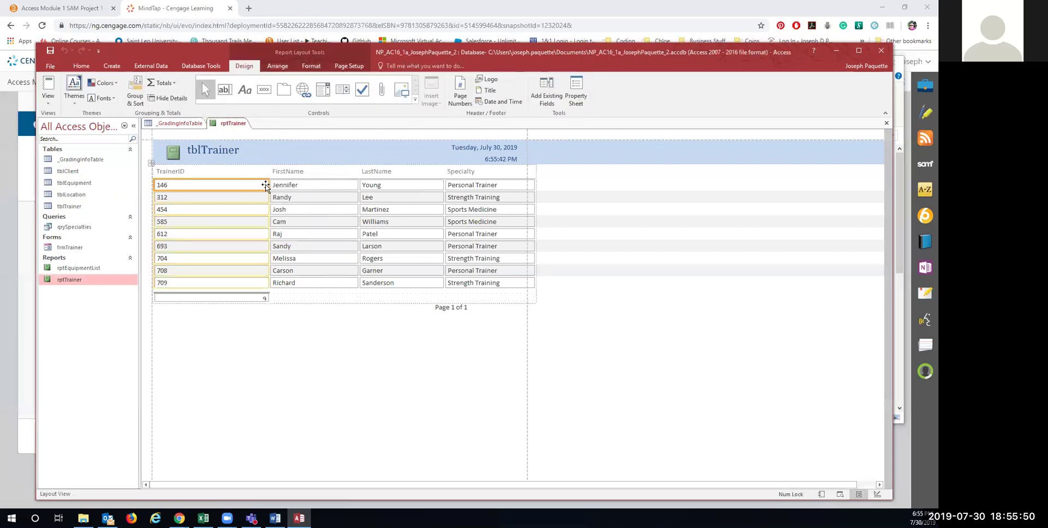
{"action": "left_click_drag", "start_coordinate": [268, 185], "coordinate": [191, 181]}
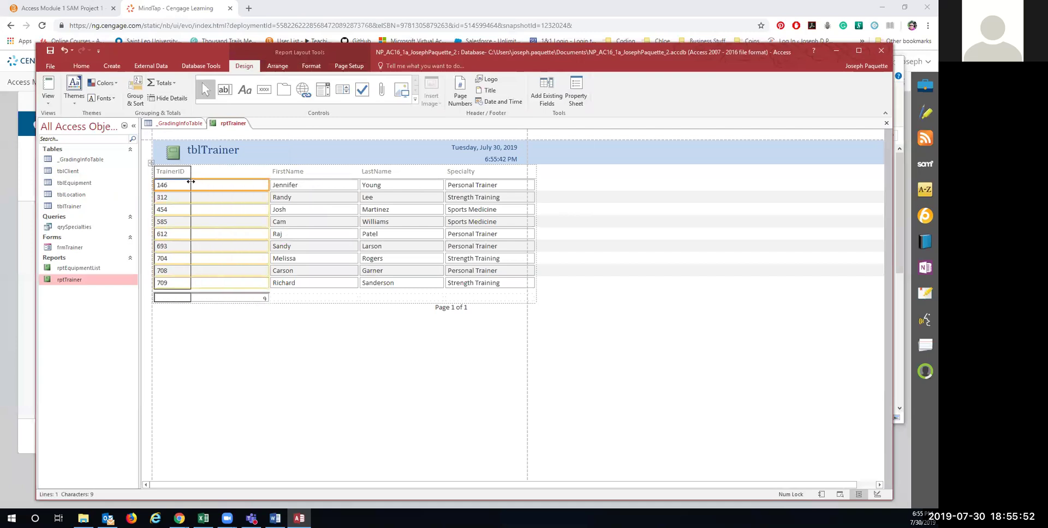
{"action": "left_click_drag", "start_coordinate": [191, 182], "coordinate": [189, 183]}
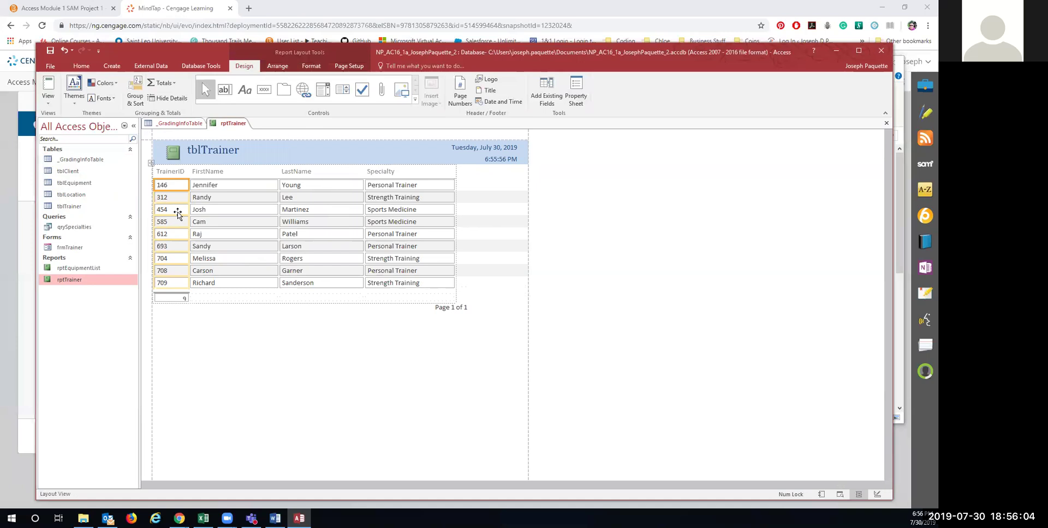
Step: Move the Page 1 of 1 box left to sit under the Specialty column
{"action": "left_click", "coordinate": [172, 298]}
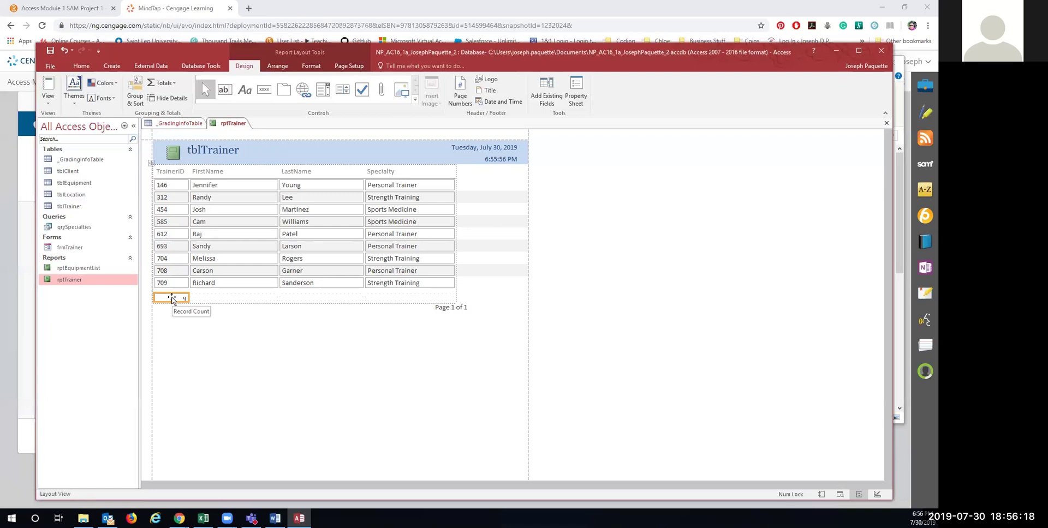
{"action": "left_click", "coordinate": [173, 292]}
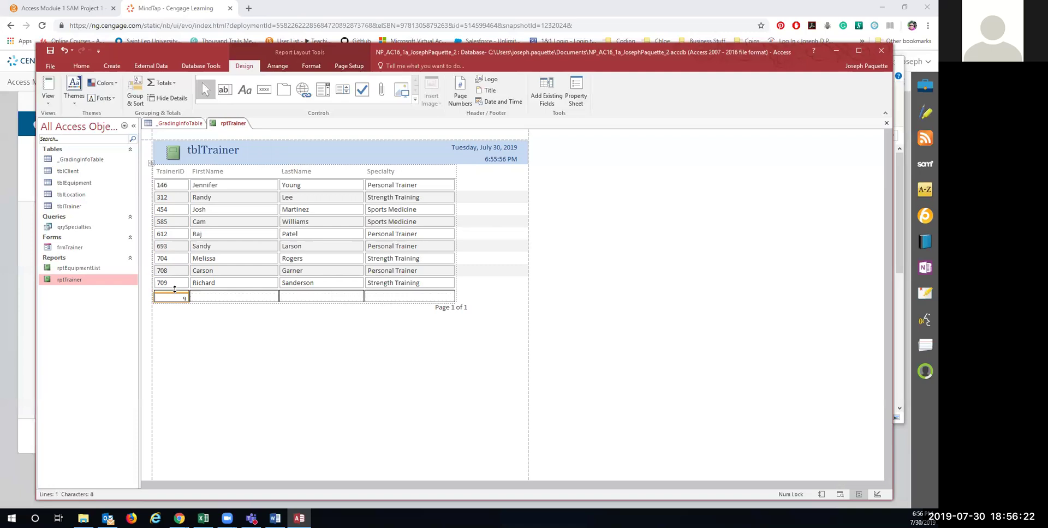
{"action": "left_click_drag", "start_coordinate": [175, 283], "coordinate": [175, 284]}
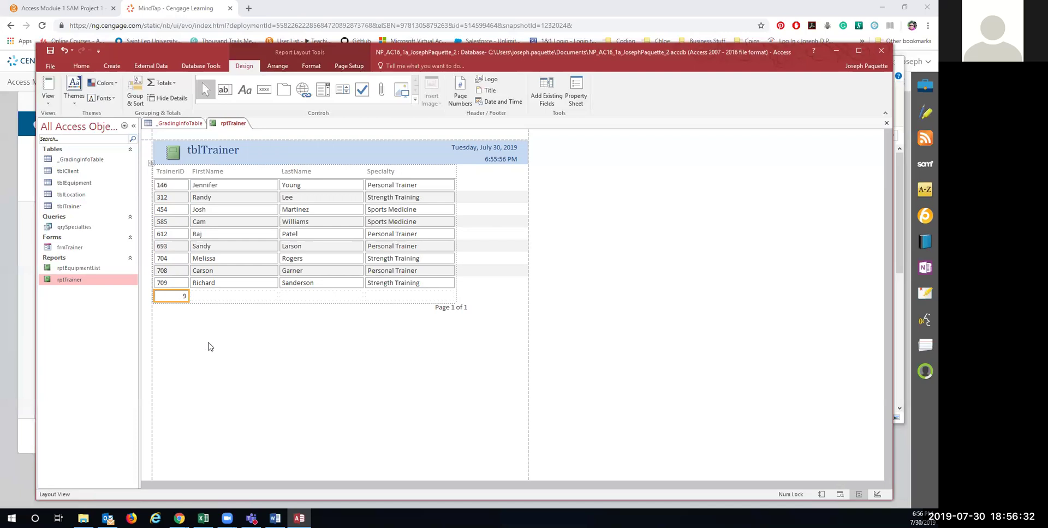
{"action": "right_click", "coordinate": [228, 123]}
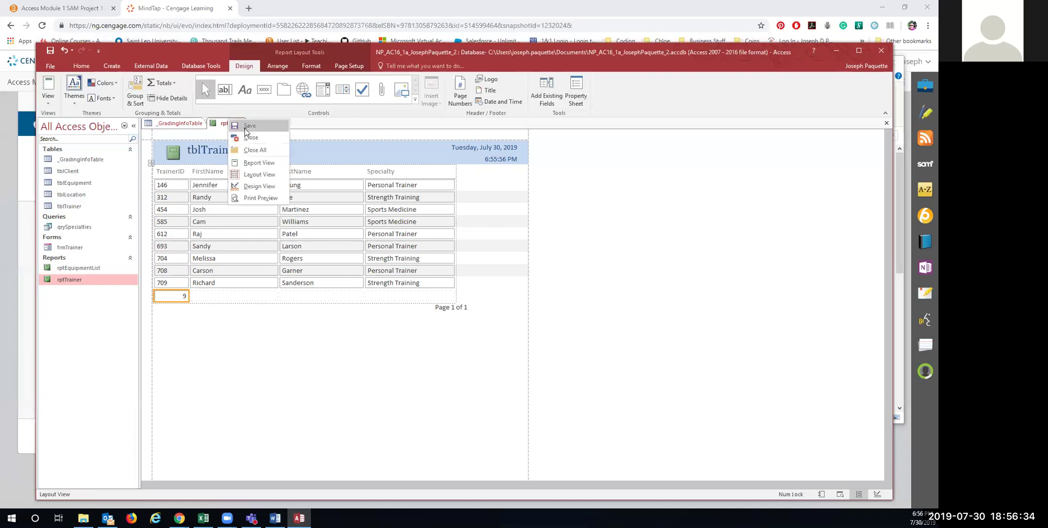
{"action": "key", "text": "Escape"}
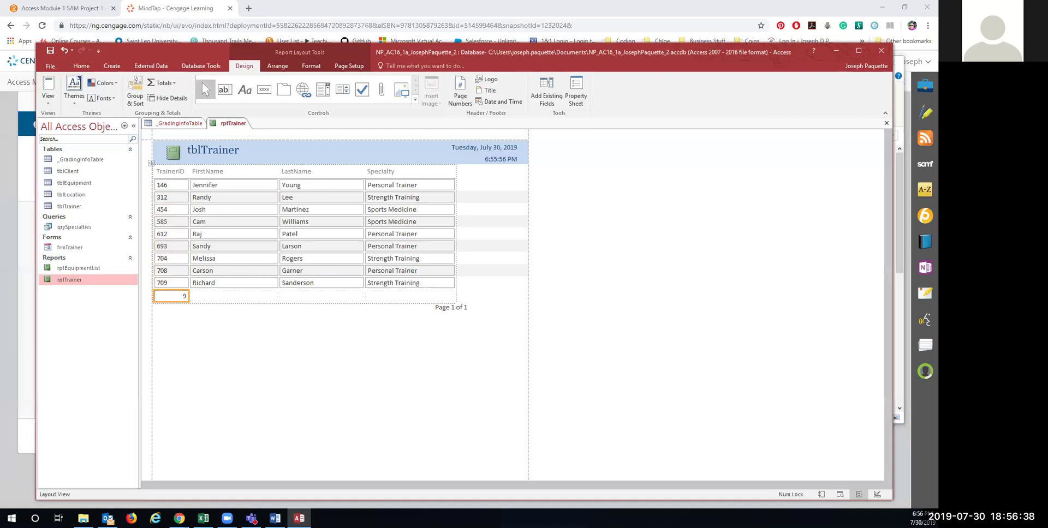
{"action": "left_click", "coordinate": [457, 309]}
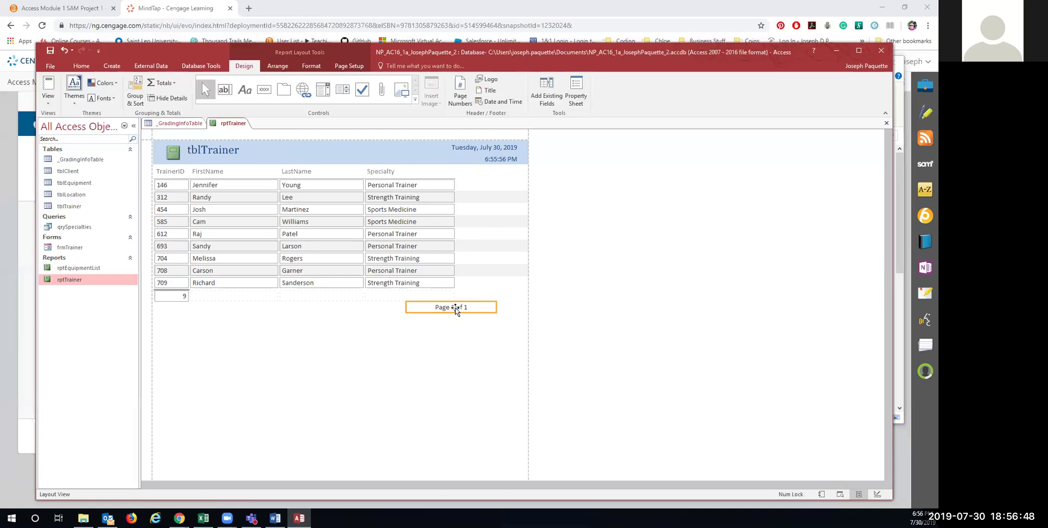
{"action": "left_click_drag", "start_coordinate": [457, 309], "coordinate": [415, 309]}
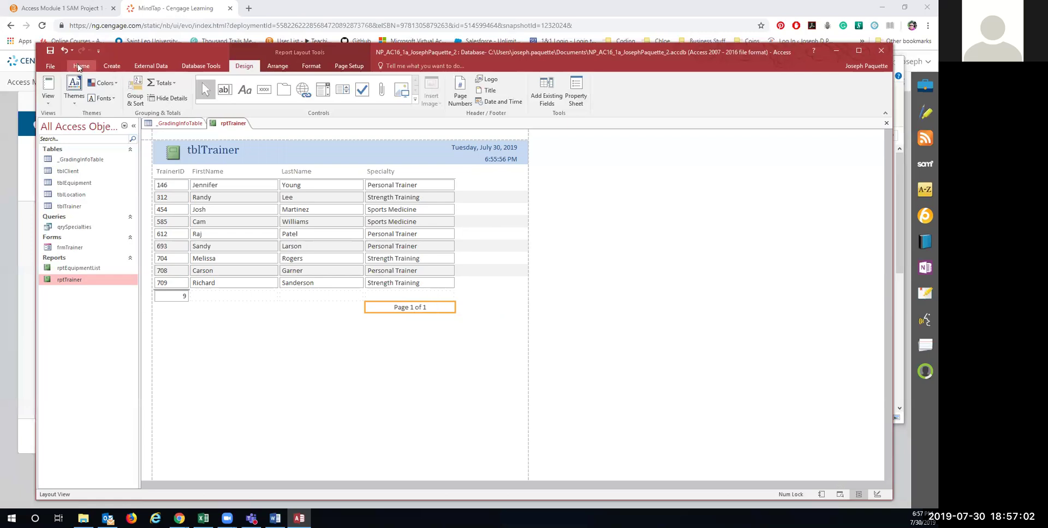
Step: Right-align the Page 1 of 1 text, then view rptTrainer in Print Preview
{"action": "left_click", "coordinate": [309, 66]}
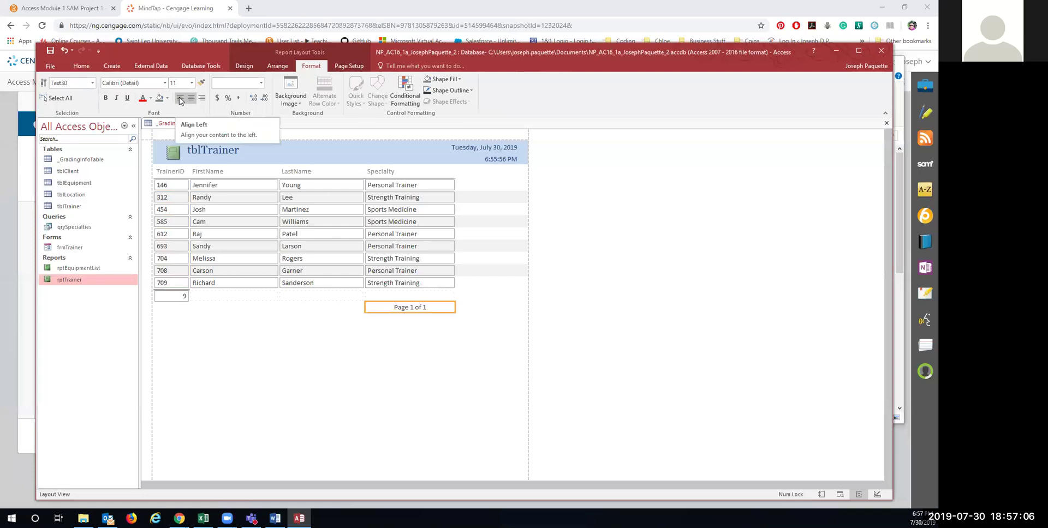
{"action": "left_click", "coordinate": [201, 98]}
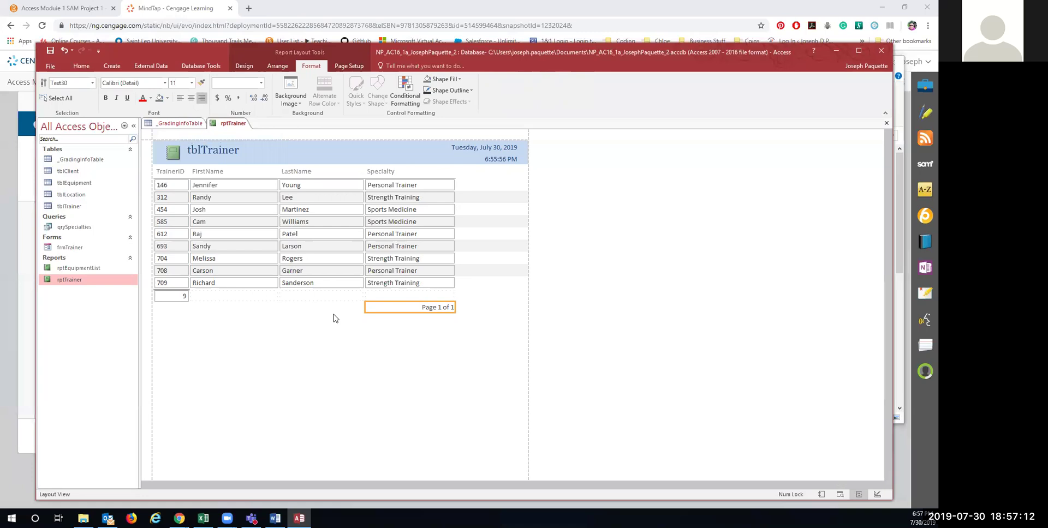
{"action": "right_click", "coordinate": [226, 126]}
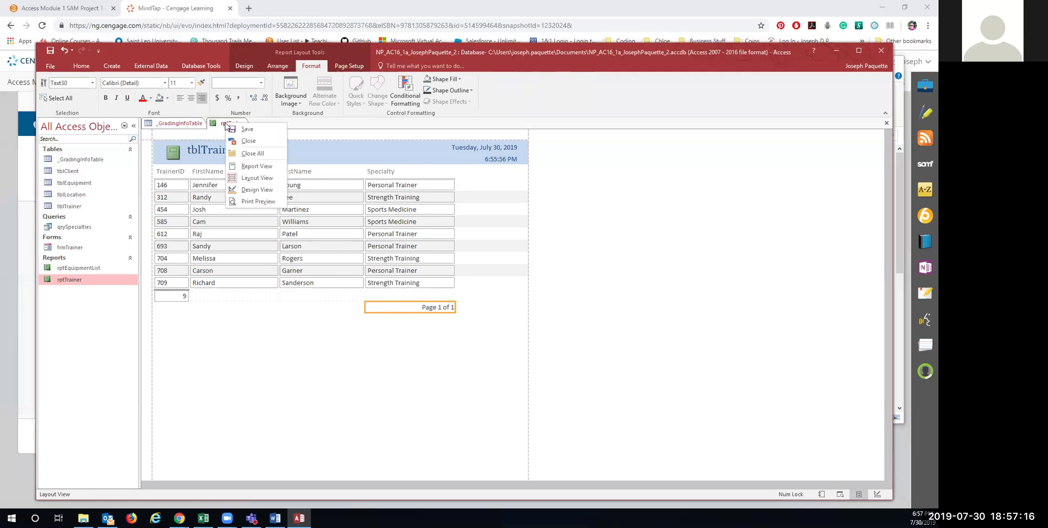
{"action": "left_click", "coordinate": [242, 201]}
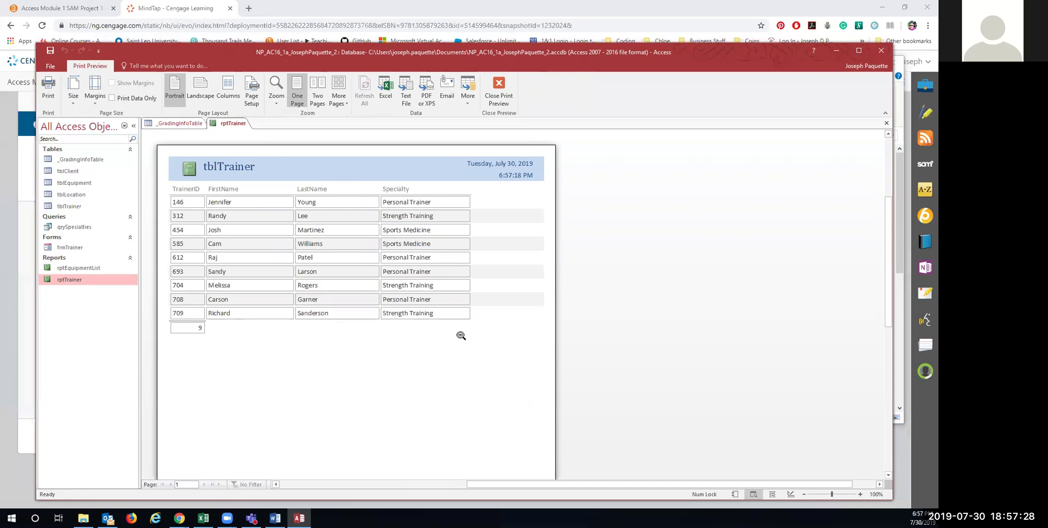
Step: Scroll through rptTrainer's printed page preview, then close the report
{"action": "scroll", "coordinate": [443, 366], "scroll_direction": "down", "scroll_amount": 5}
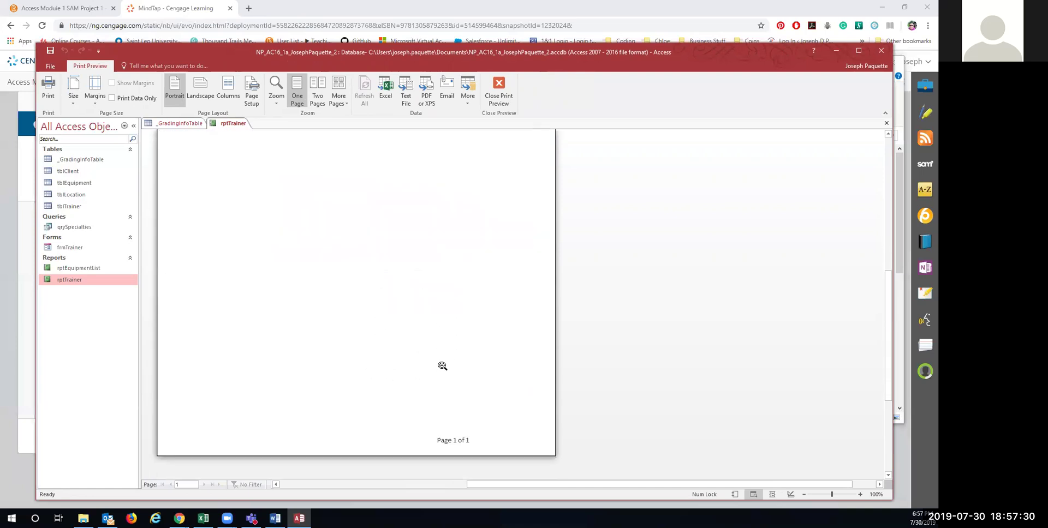
{"action": "scroll", "coordinate": [451, 443], "scroll_direction": "up", "scroll_amount": 3}
{"action": "scroll", "coordinate": [450, 443], "scroll_direction": "down", "scroll_amount": 3}
{"action": "scroll", "coordinate": [450, 443], "scroll_direction": "up", "scroll_amount": 7}
{"action": "scroll", "coordinate": [451, 443], "scroll_direction": "down", "scroll_amount": 3}
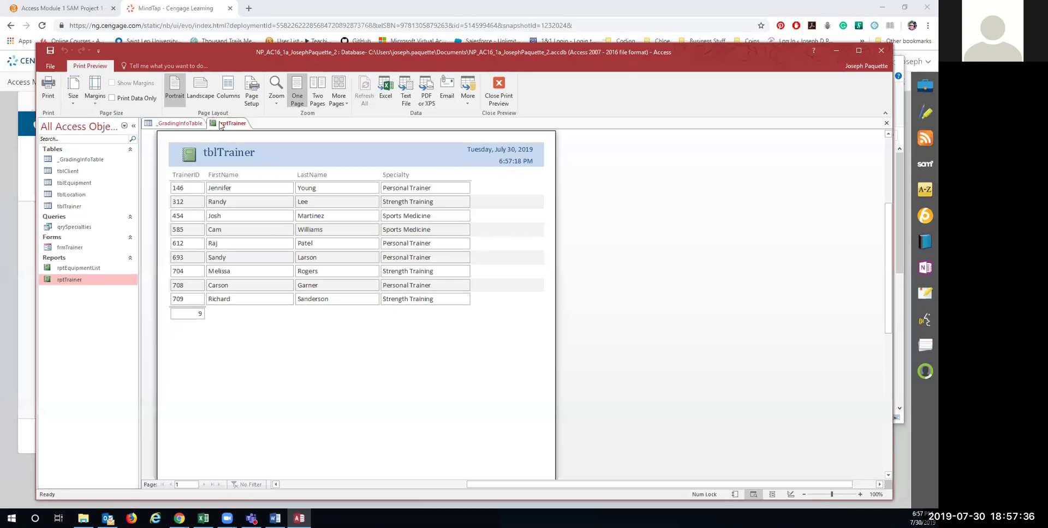
{"action": "right_click", "coordinate": [224, 125]}
{"action": "left_click", "coordinate": [229, 125]}
{"action": "right_click", "coordinate": [228, 123]}
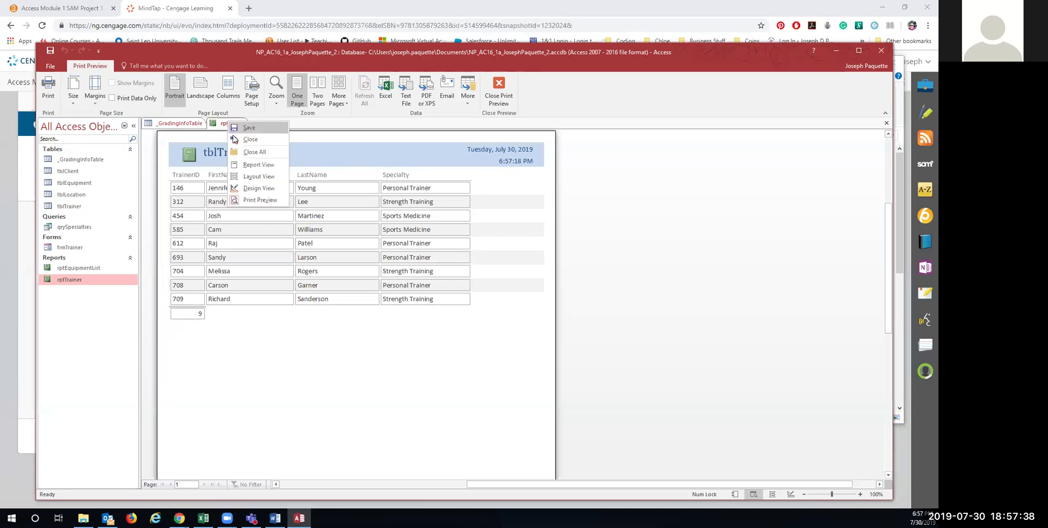
{"action": "left_click", "coordinate": [236, 141]}
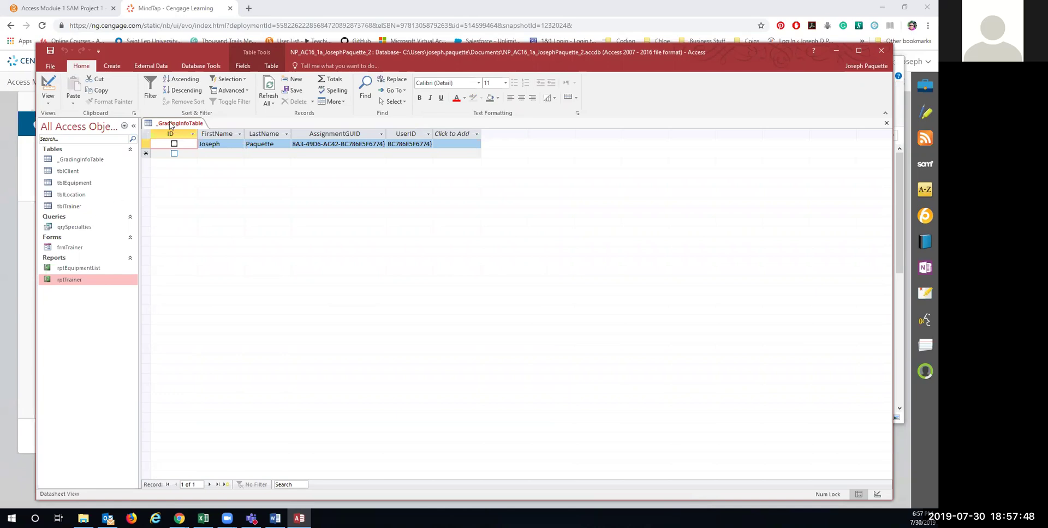
Step: Close the _GradingInfoTable datasheet
{"action": "right_click", "coordinate": [173, 125]}
{"action": "left_click", "coordinate": [182, 127]}
{"action": "right_click", "coordinate": [182, 127]}
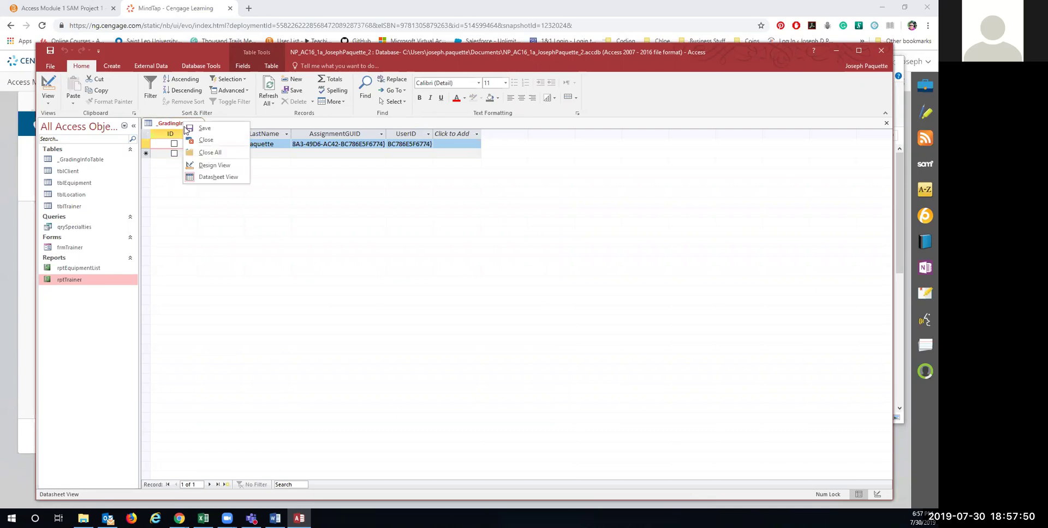
{"action": "left_click", "coordinate": [193, 144]}
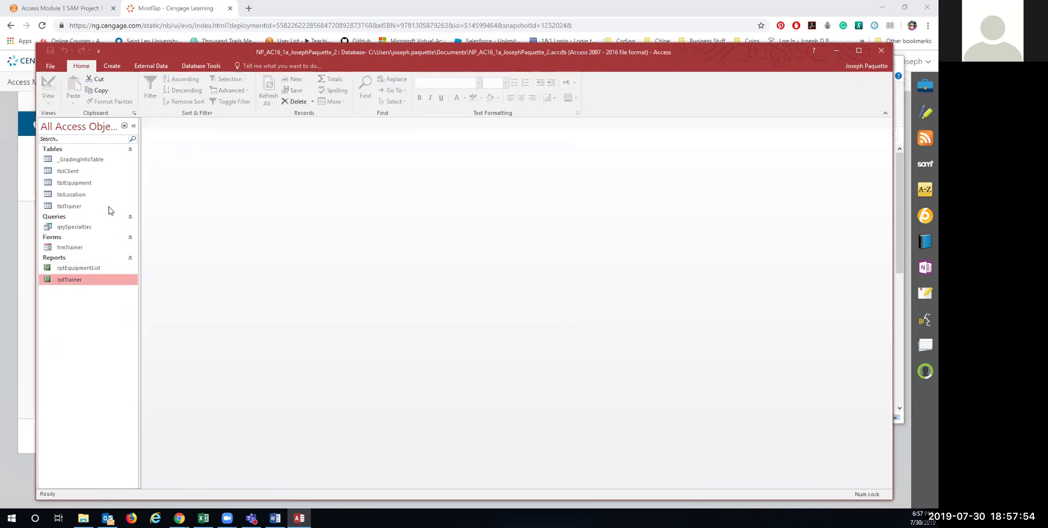
Step: Open and close tblTrainer, then reopen and close the rptTrainer report
{"action": "double_click", "coordinate": [86, 206]}
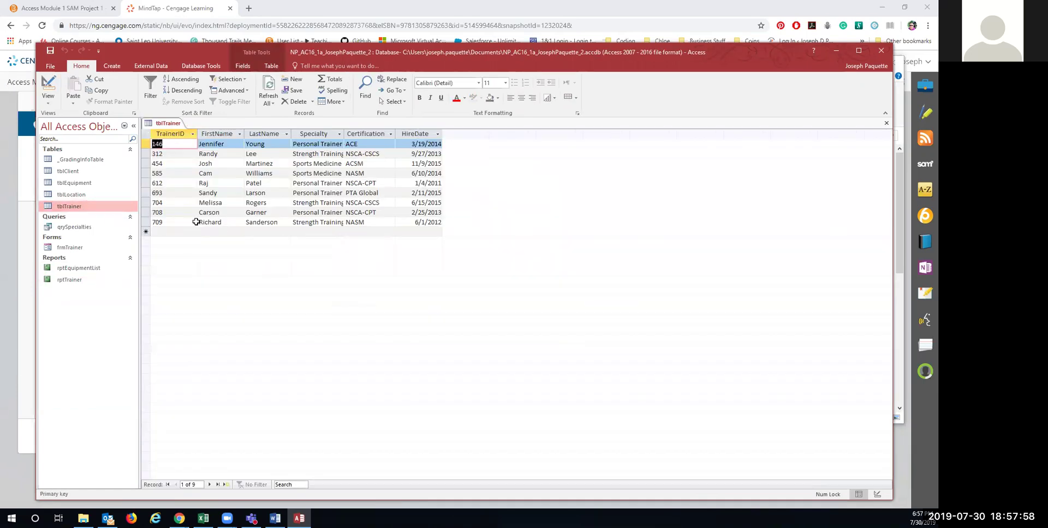
{"action": "right_click", "coordinate": [165, 122]}
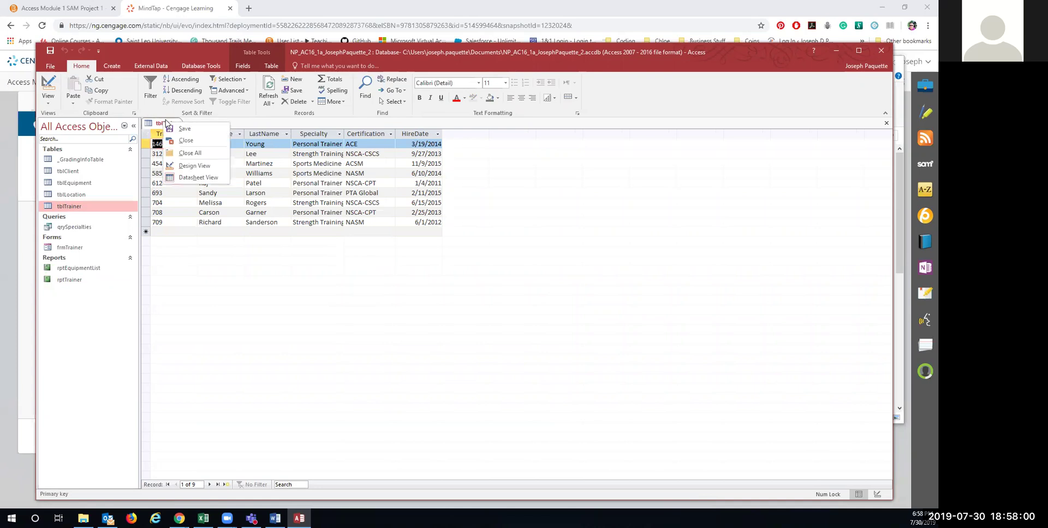
{"action": "left_click", "coordinate": [186, 140]}
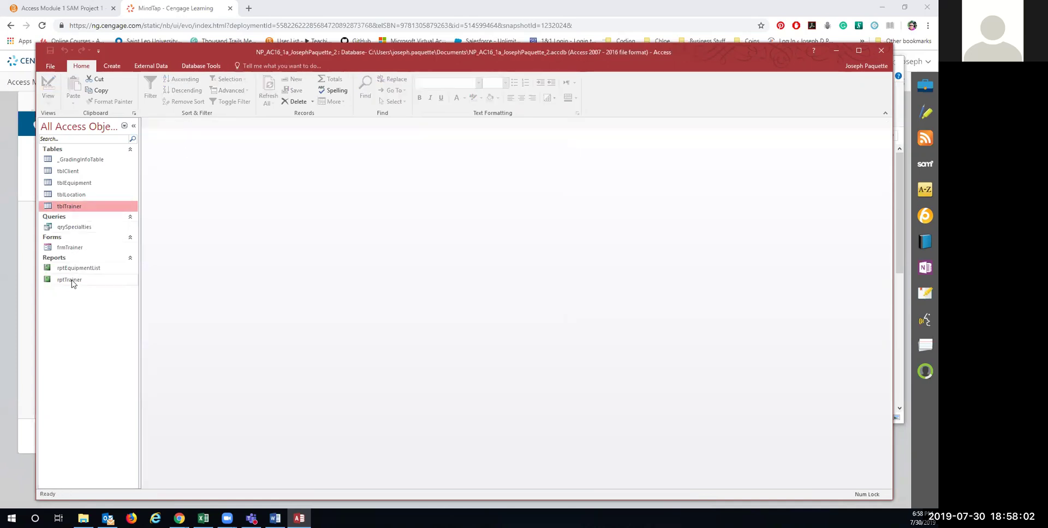
{"action": "double_click", "coordinate": [70, 280]}
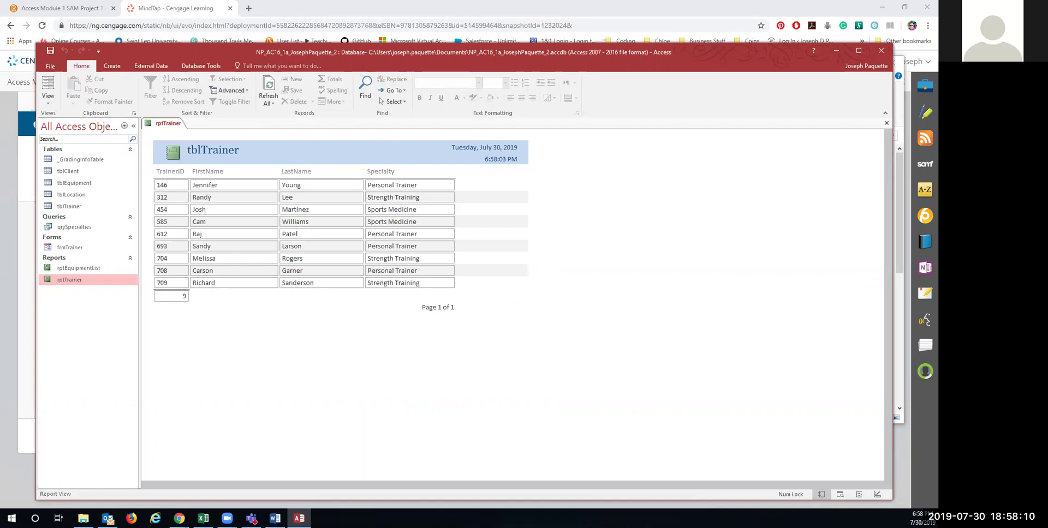
{"action": "right_click", "coordinate": [166, 123]}
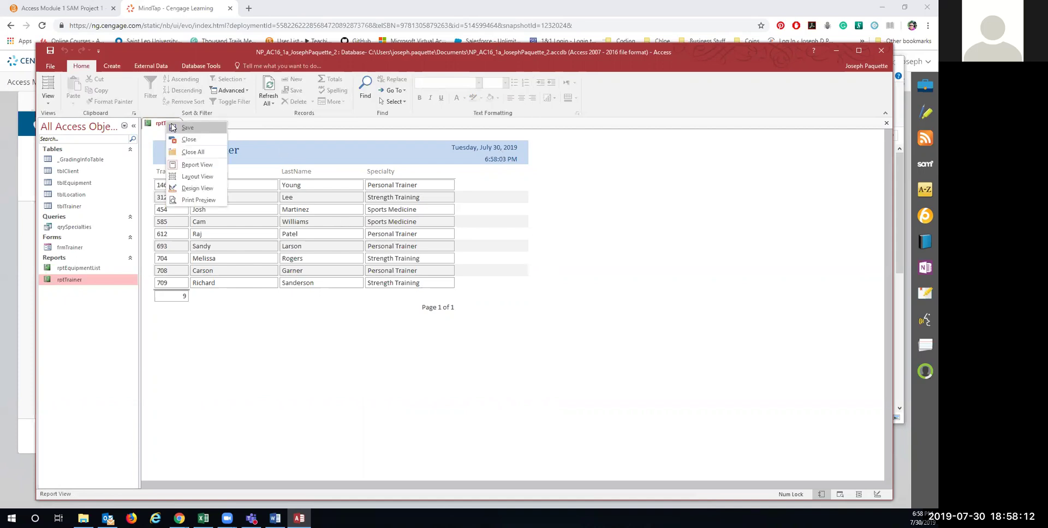
{"action": "left_click", "coordinate": [189, 138]}
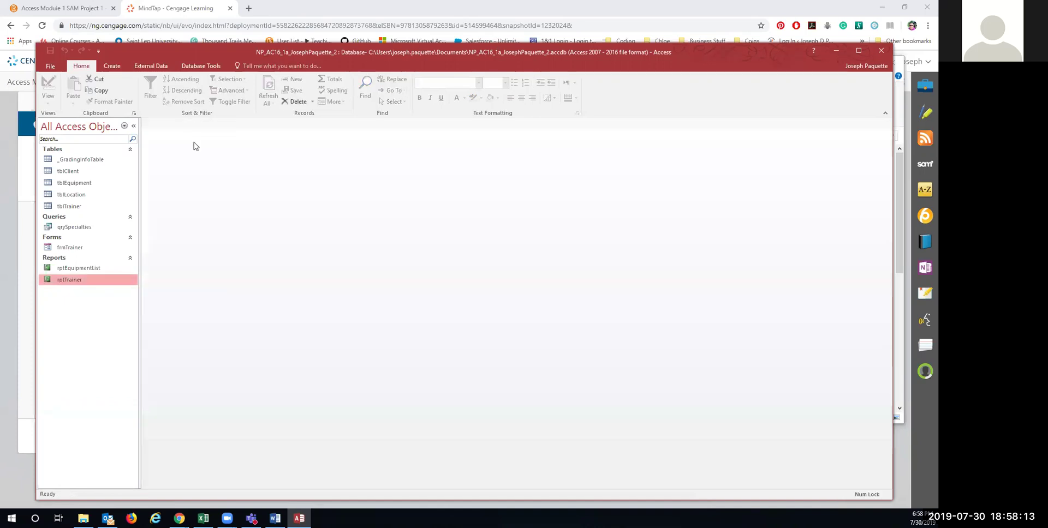
Step: Compact and repair the database, then minimize Access to reveal the MindTap page
{"action": "left_click", "coordinate": [200, 66]}
{"action": "left_click", "coordinate": [66, 92]}
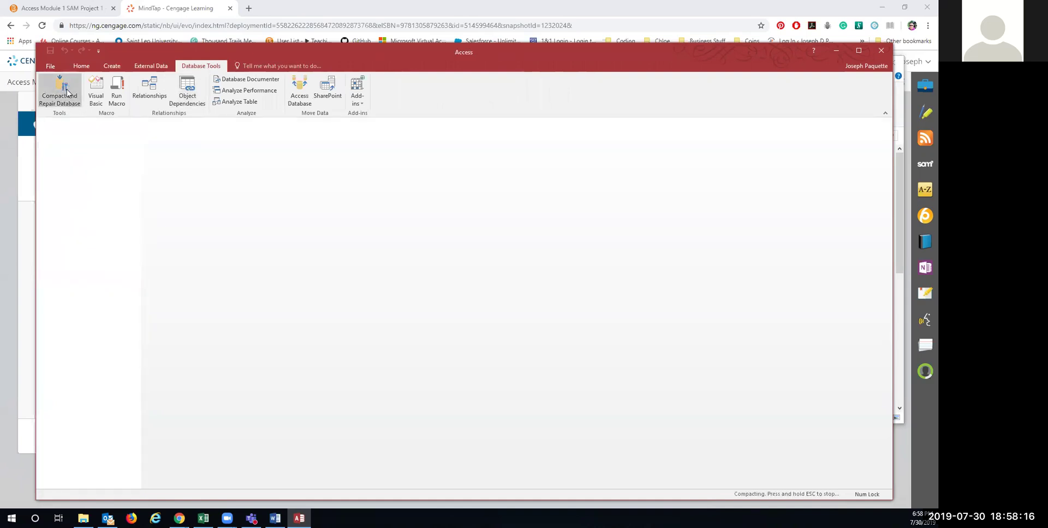
{"action": "left_click", "coordinate": [51, 66]}
{"action": "left_click", "coordinate": [56, 69]}
{"action": "left_click", "coordinate": [55, 70]}
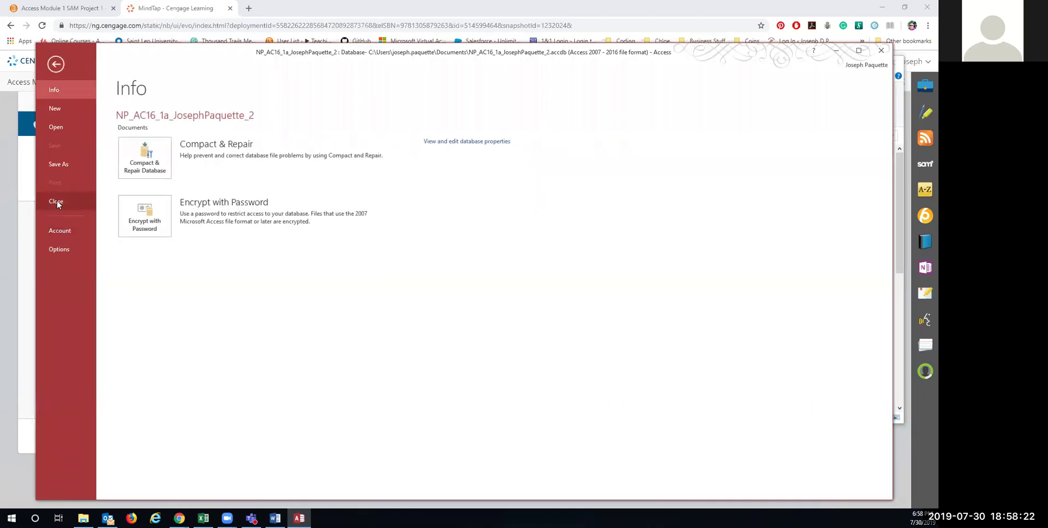
{"action": "left_click", "coordinate": [56, 64]}
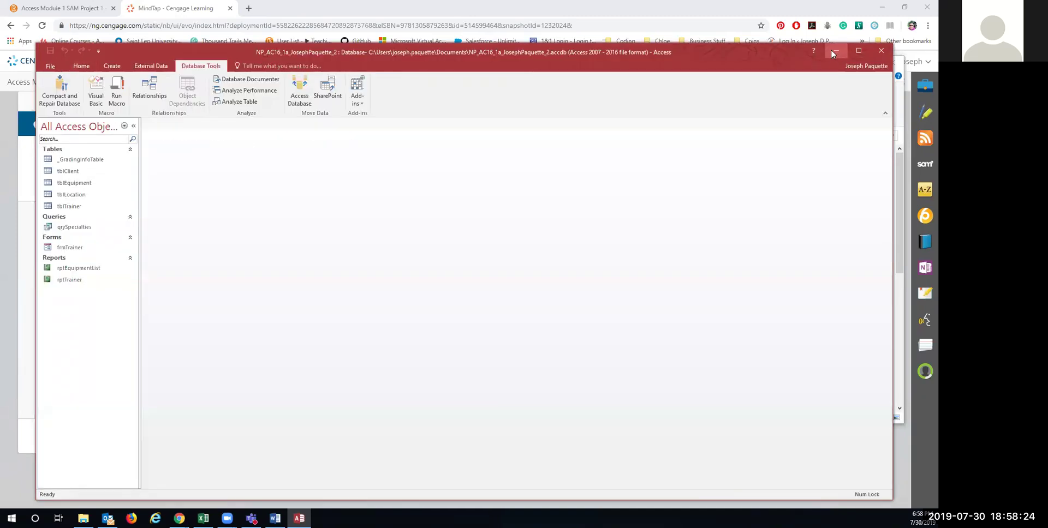
{"action": "left_click", "coordinate": [836, 51]}
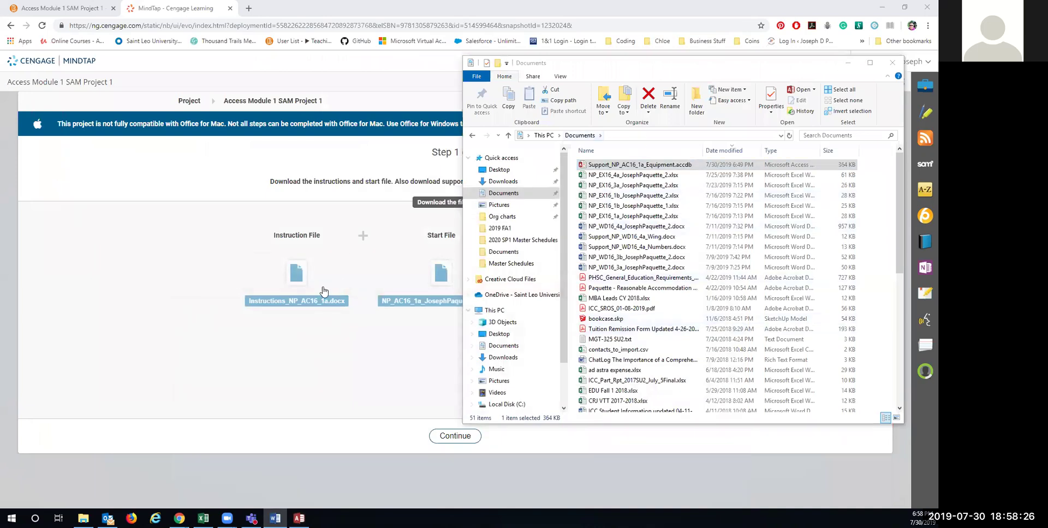
Step: Upload the NP_AC16_1a project .accdb from Documents to MindTap and submit it for grading
{"action": "left_click", "coordinate": [249, 365]}
{"action": "left_click", "coordinate": [454, 436]}
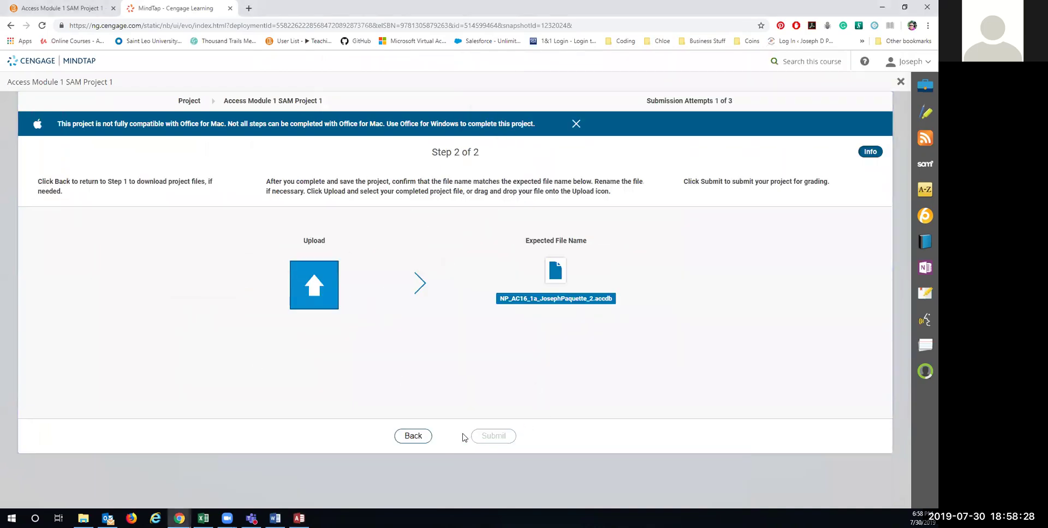
{"action": "left_click", "coordinate": [324, 291]}
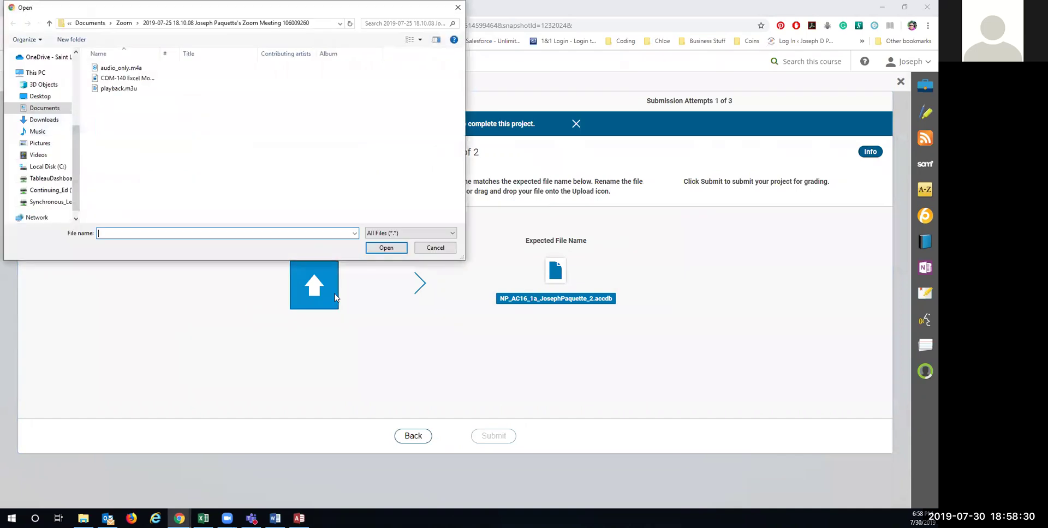
{"action": "left_click", "coordinate": [44, 108]}
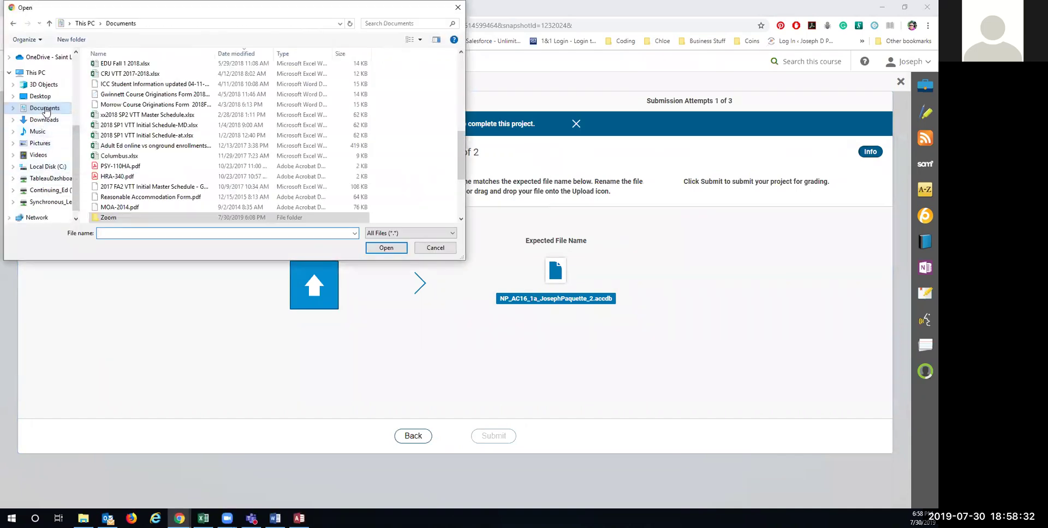
{"action": "scroll", "coordinate": [135, 76], "scroll_direction": "up", "scroll_amount": 8}
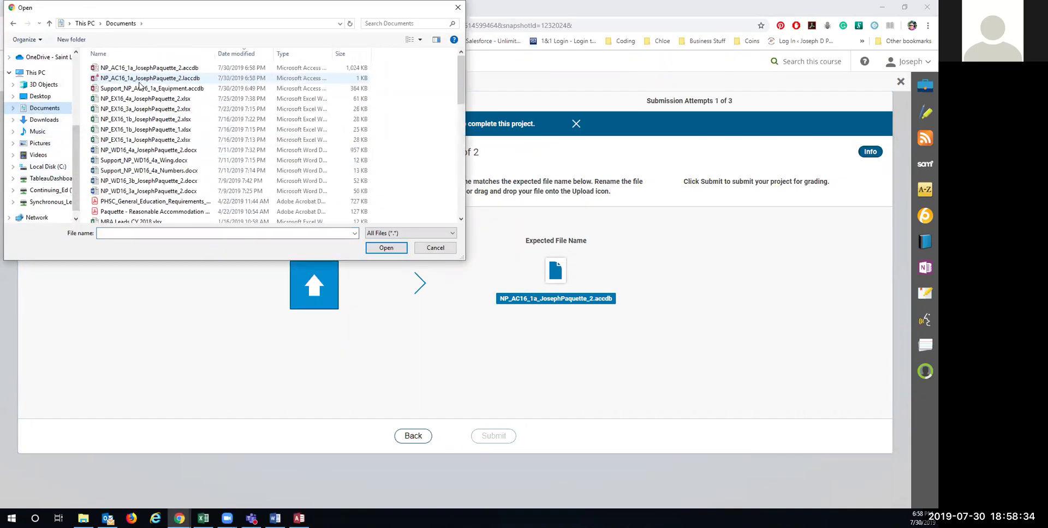
{"action": "left_click", "coordinate": [147, 70]}
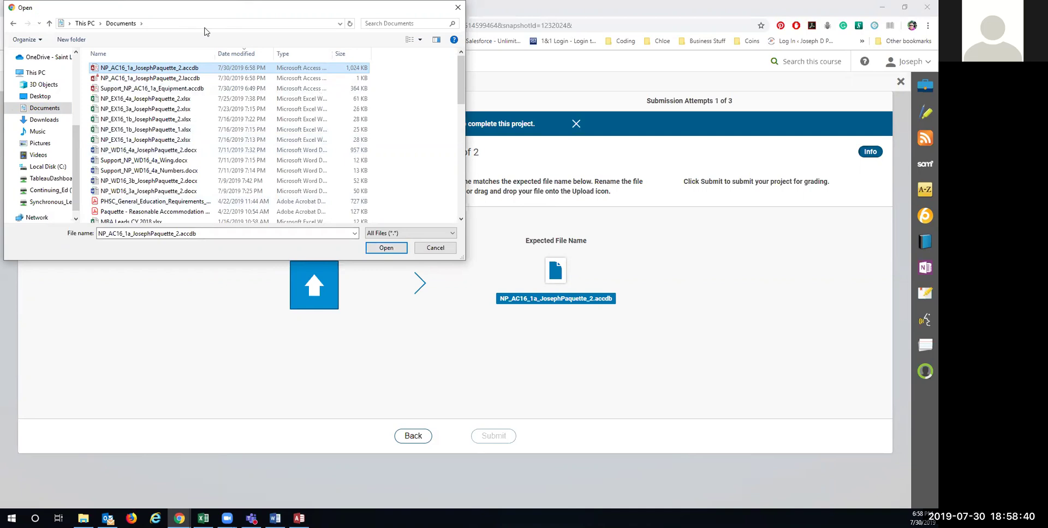
{"action": "left_click_drag", "start_coordinate": [195, 8], "coordinate": [320, 113]}
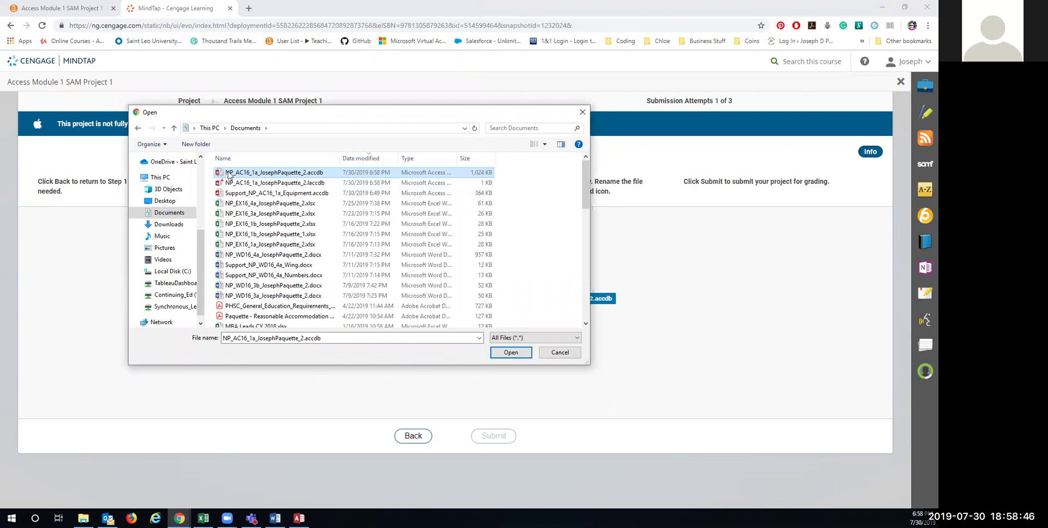
{"action": "left_click", "coordinate": [519, 353]}
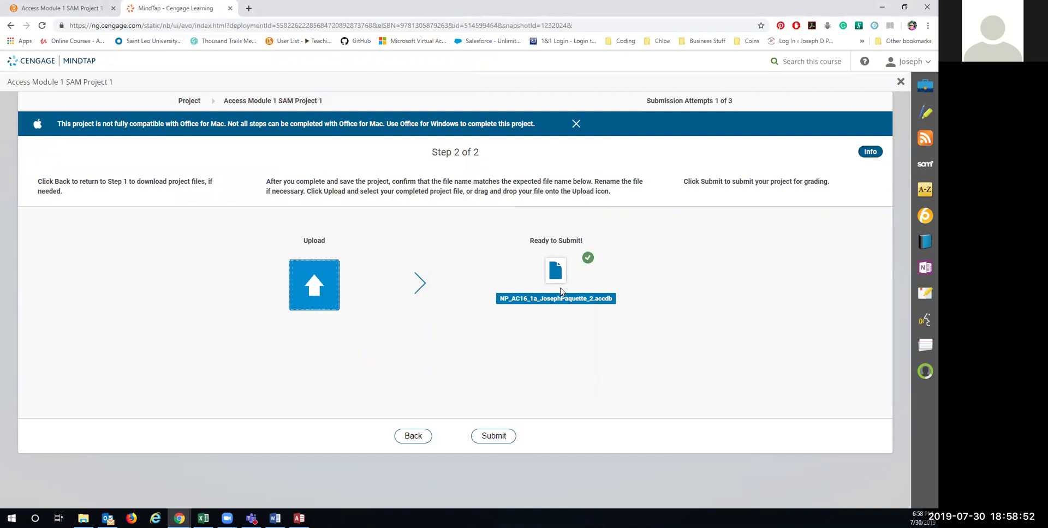
{"action": "left_click", "coordinate": [501, 441]}
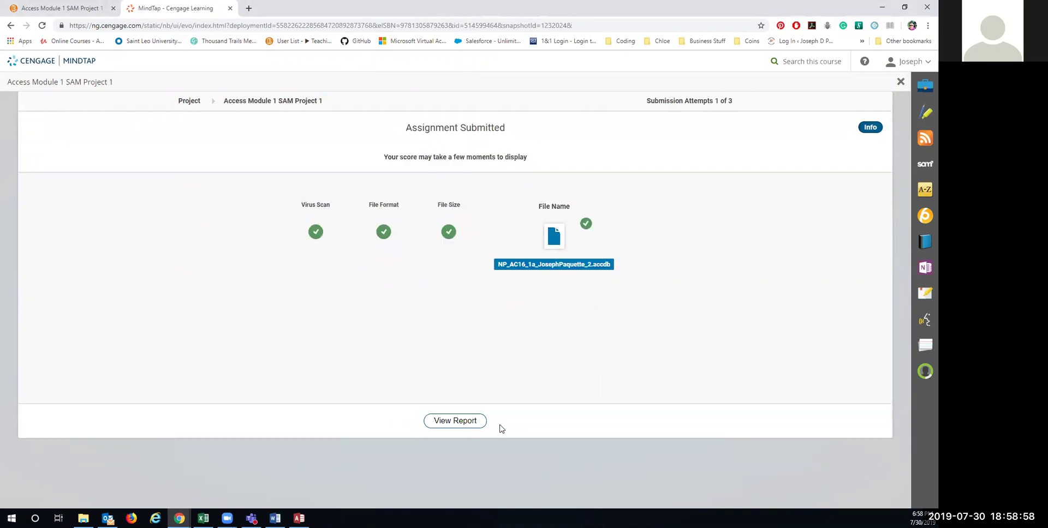
Step: Download and open the grading report database, minimizing the project database window
{"action": "left_click", "coordinate": [466, 422]}
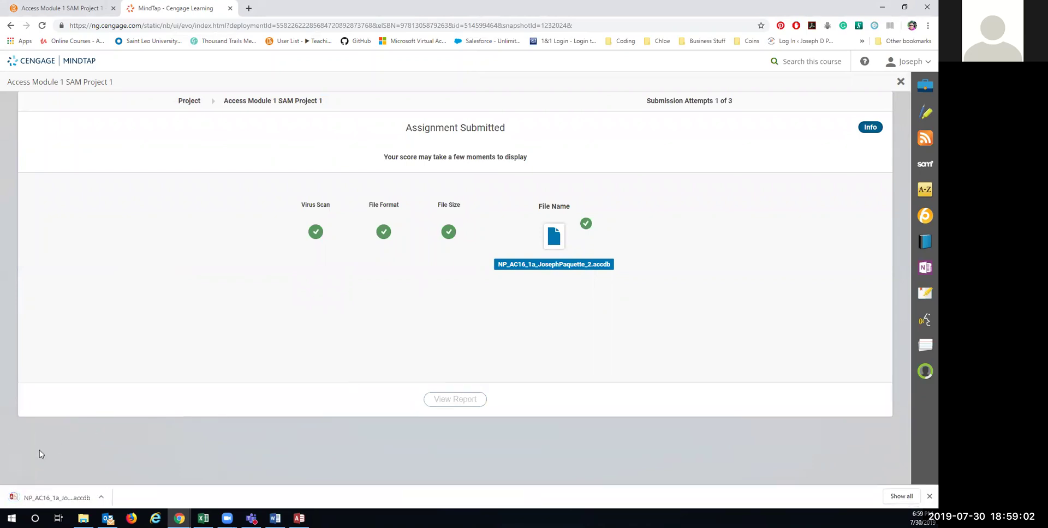
{"action": "left_click", "coordinate": [54, 497]}
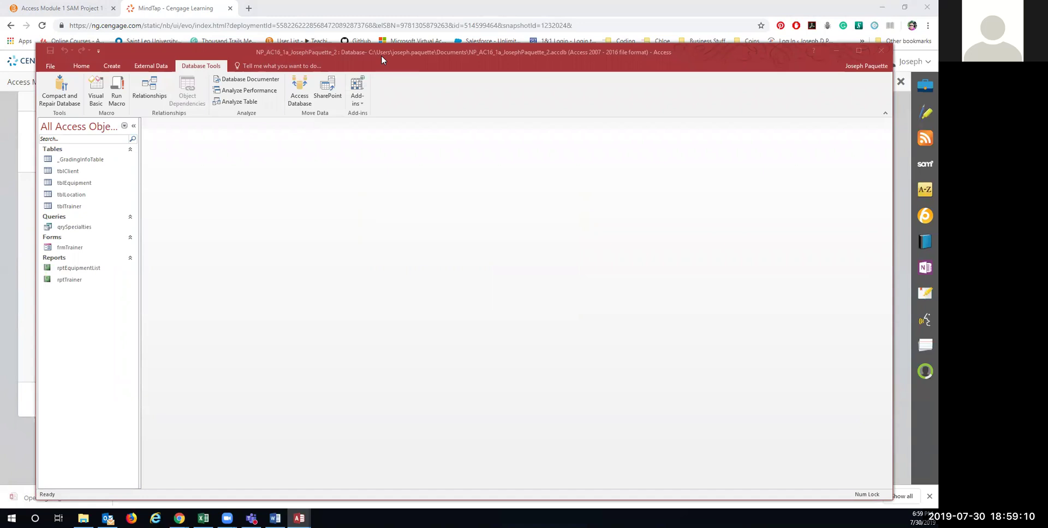
{"action": "left_click_drag", "start_coordinate": [381, 55], "coordinate": [354, 59]}
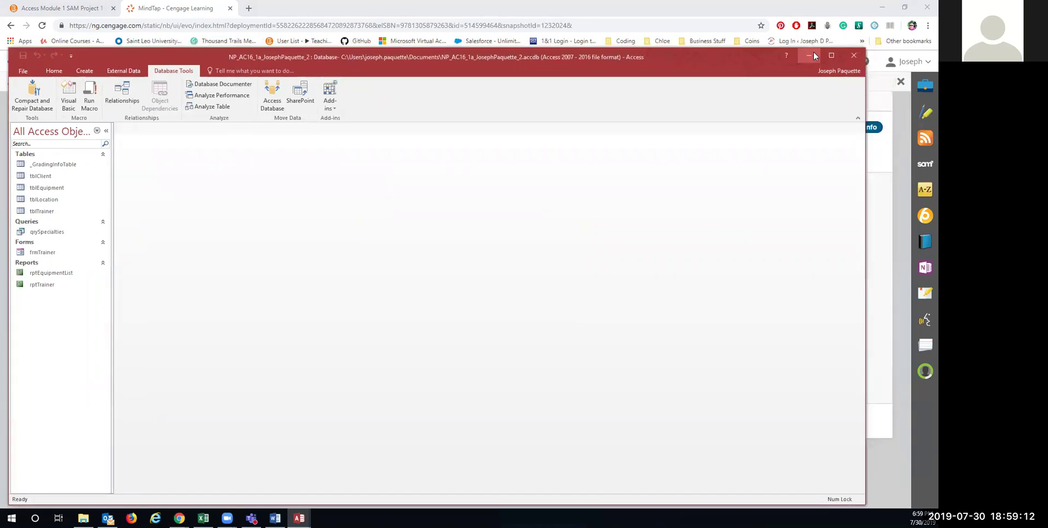
{"action": "left_click", "coordinate": [813, 56]}
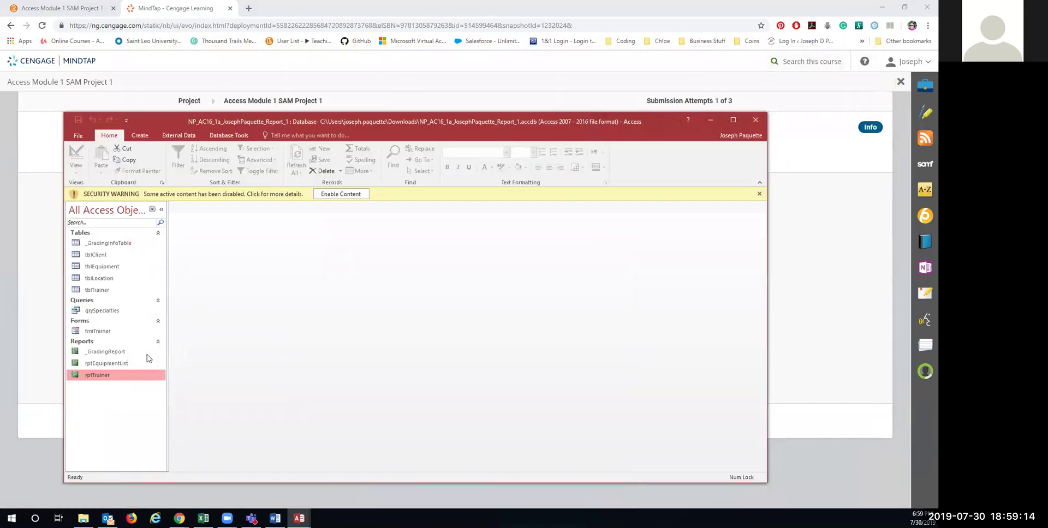
Step: Open _GradingReport to review the 96/100 score and feedback, then minimize it
{"action": "left_click", "coordinate": [334, 195]}
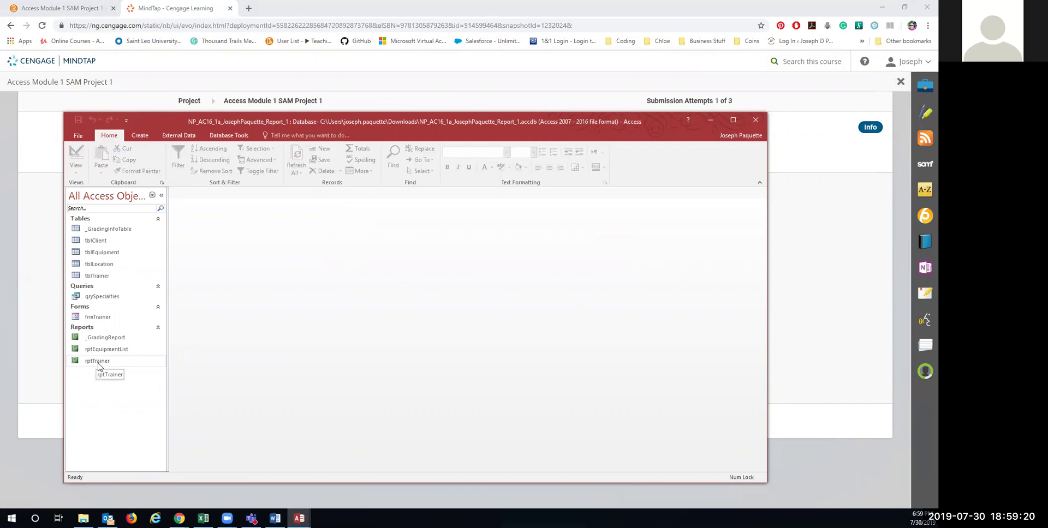
{"action": "left_click", "coordinate": [103, 341]}
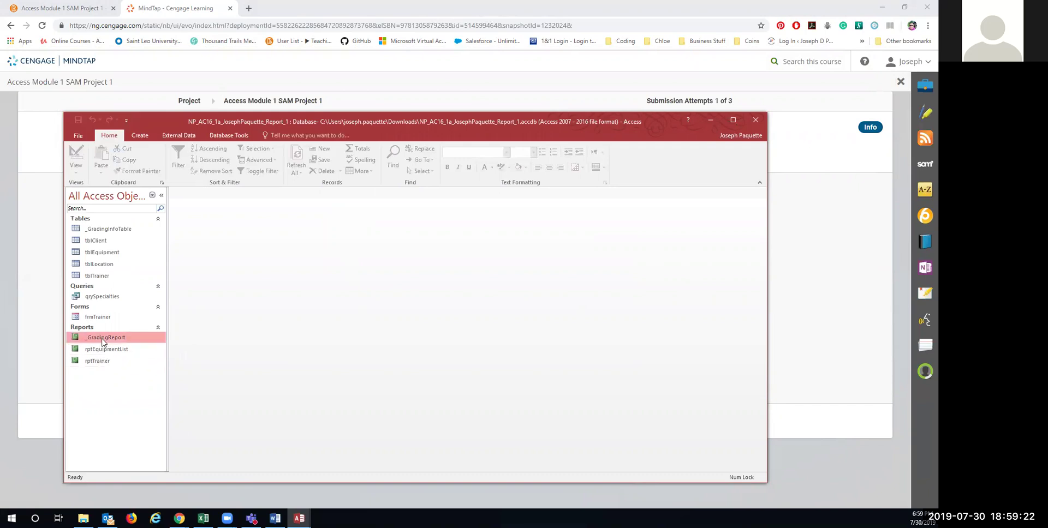
{"action": "double_click", "coordinate": [103, 341]}
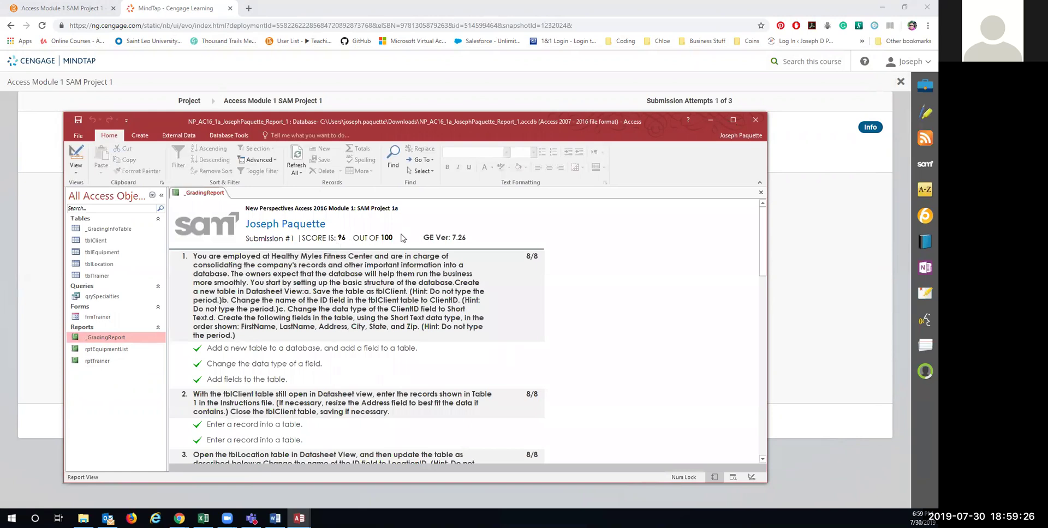
{"action": "scroll", "coordinate": [592, 335], "scroll_direction": "down", "scroll_amount": 1}
{"action": "scroll", "coordinate": [592, 335], "scroll_direction": "down", "scroll_amount": 6}
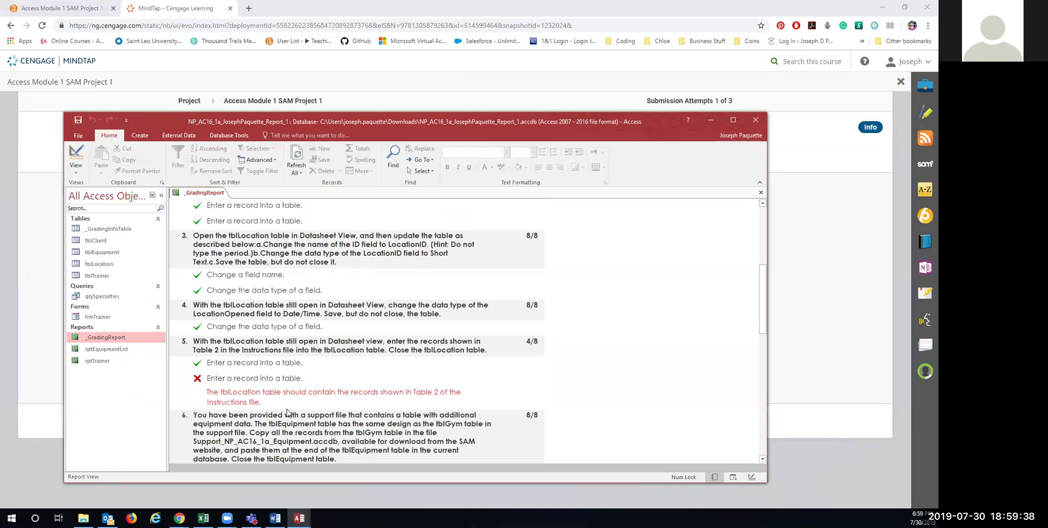
{"action": "scroll", "coordinate": [287, 412], "scroll_direction": "down", "scroll_amount": 2}
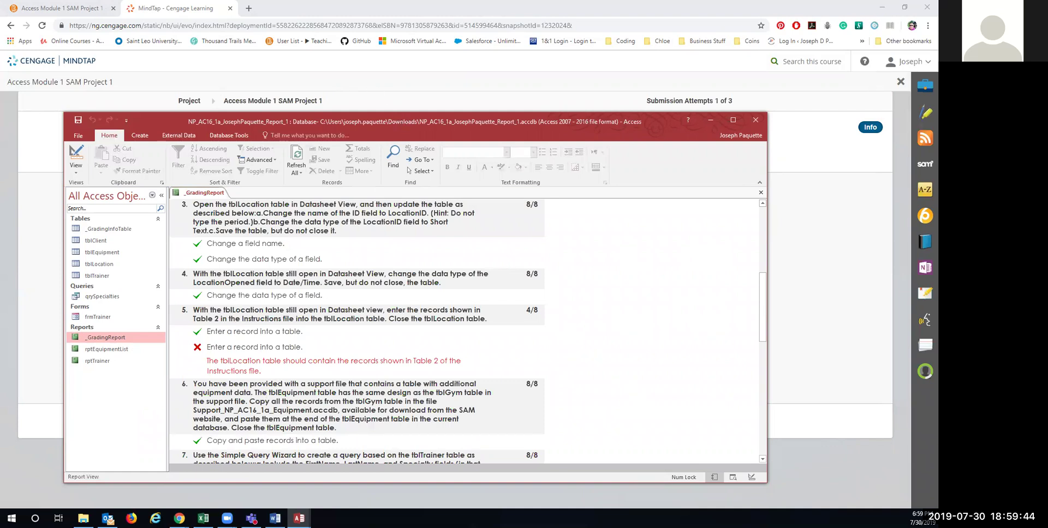
{"action": "left_click", "coordinate": [755, 120]}
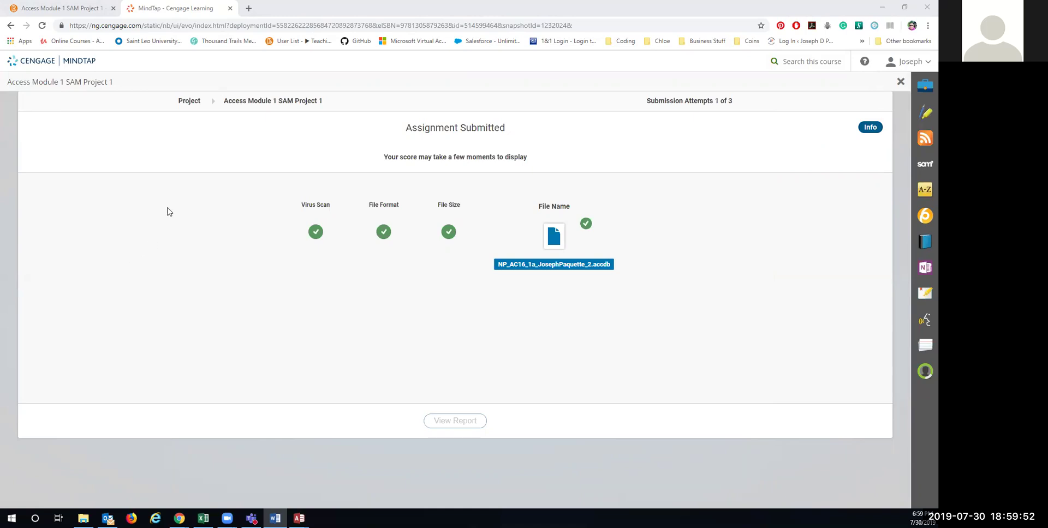
Step: Switch back to the project database and open tblLocation showing 301 Elmwood and 308 Sheridan
{"action": "mouse_move", "coordinate": [299, 519]}
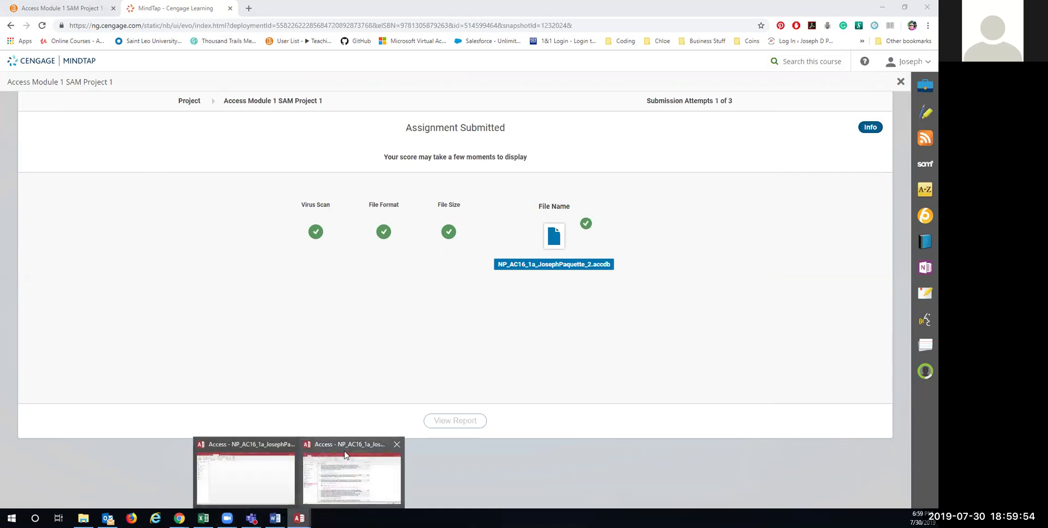
{"action": "mouse_move", "coordinate": [344, 444]}
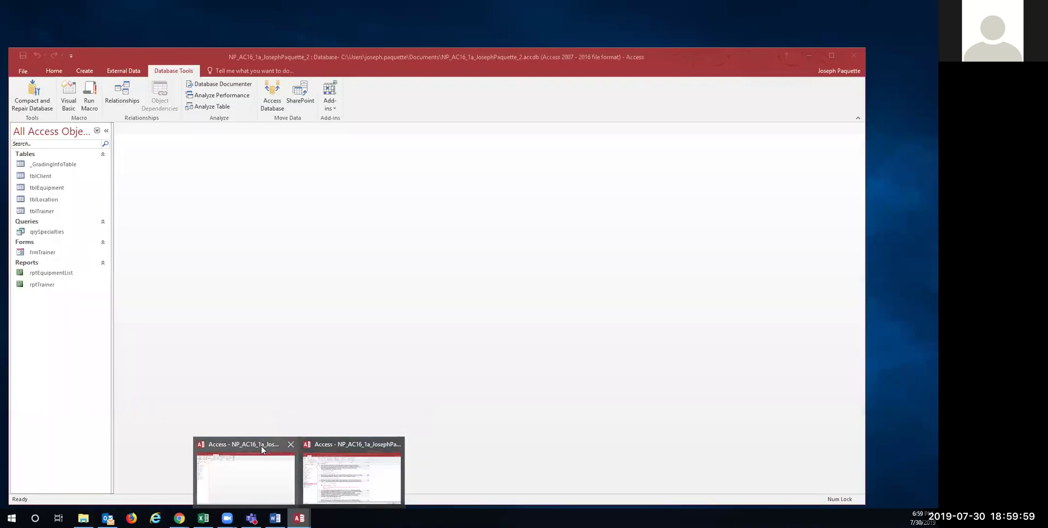
{"action": "left_click", "coordinate": [273, 440]}
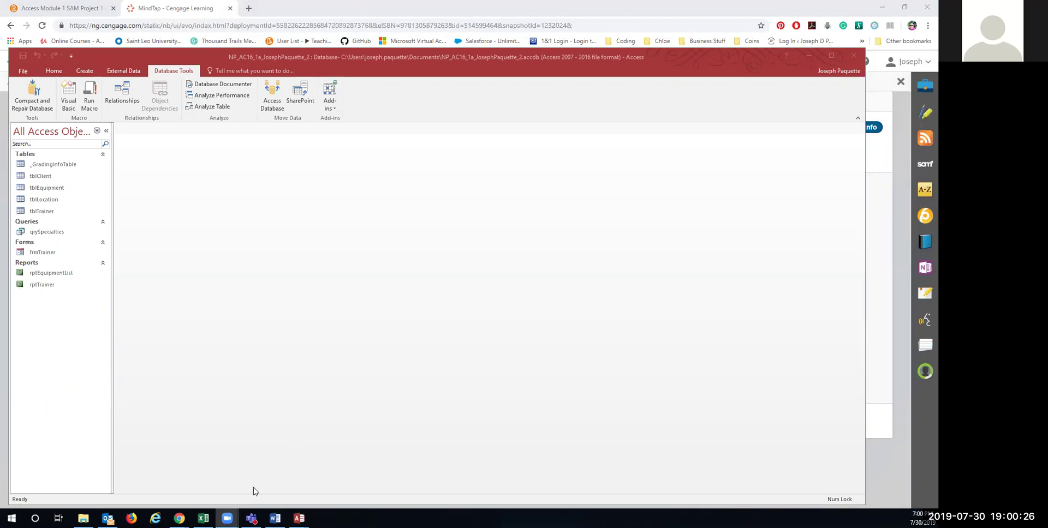
{"action": "mouse_move", "coordinate": [227, 518]}
{"action": "double_click", "coordinate": [53, 203]}
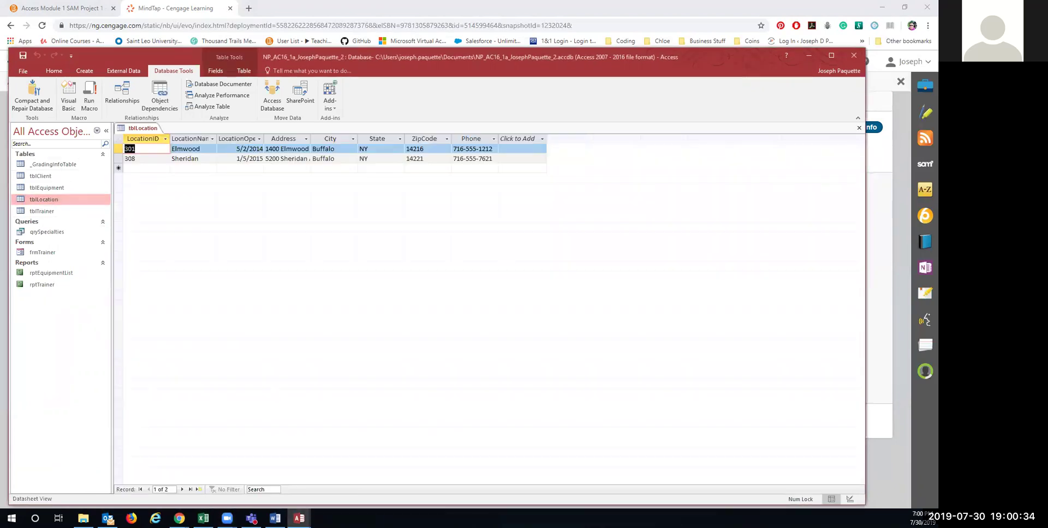
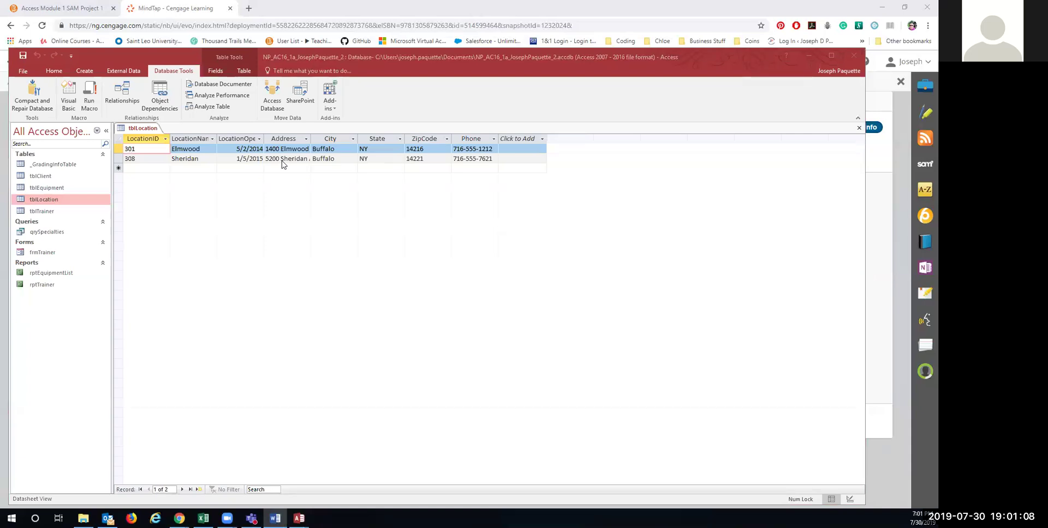
Step: Auto-fit the Address column to its full addresses and check LocationOpened's data type on the Fields tab
{"action": "left_click", "coordinate": [301, 139]}
{"action": "double_click", "coordinate": [310, 138]}
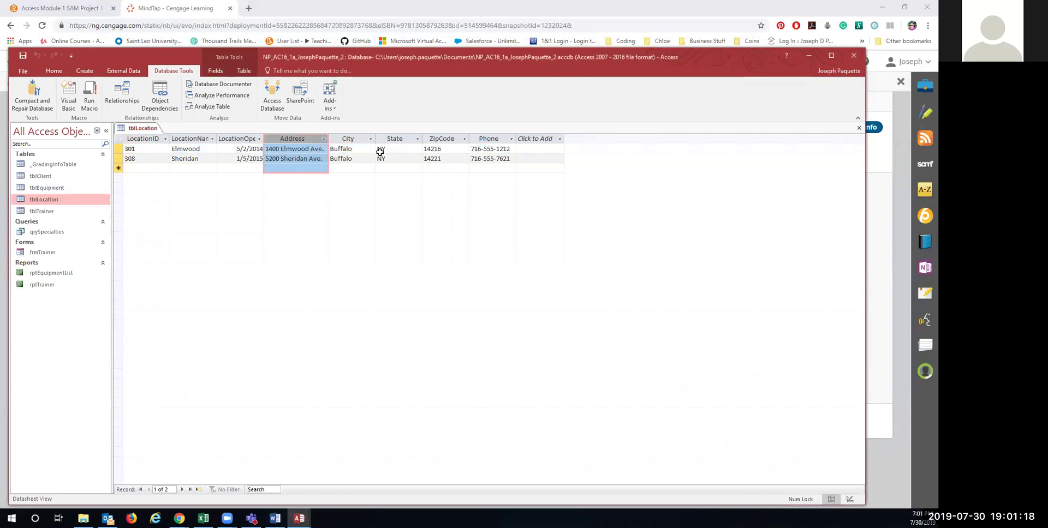
{"action": "left_click", "coordinate": [239, 137]}
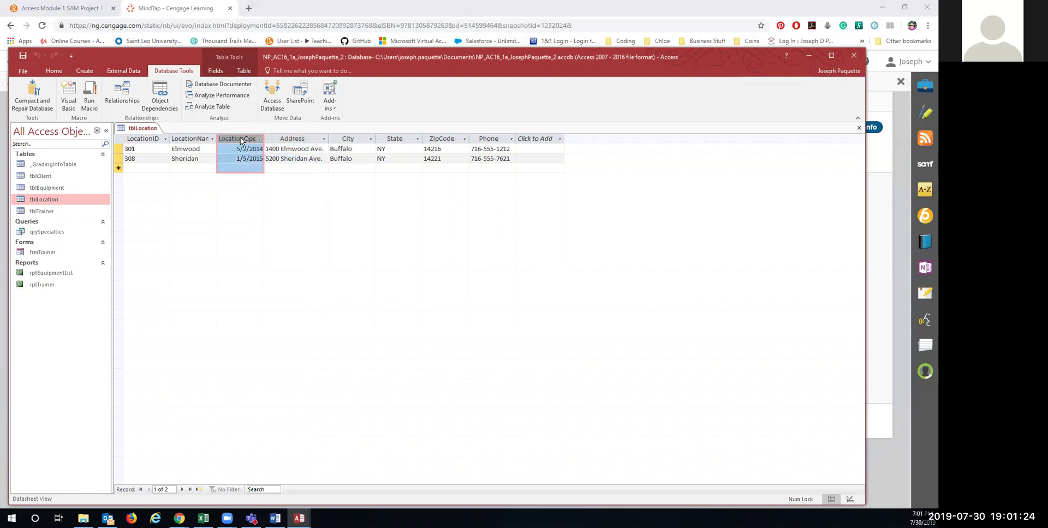
{"action": "left_click", "coordinate": [214, 72]}
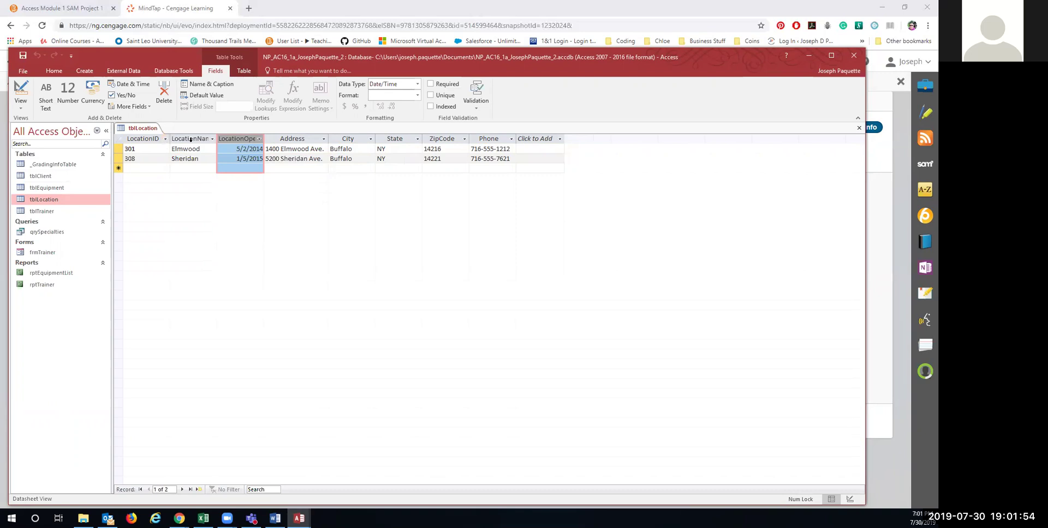
Step: Verify LocationID is Short Text and LocationOpened is Date/Time, and auto-fit the LocationOpened column
{"action": "left_click", "coordinate": [151, 140]}
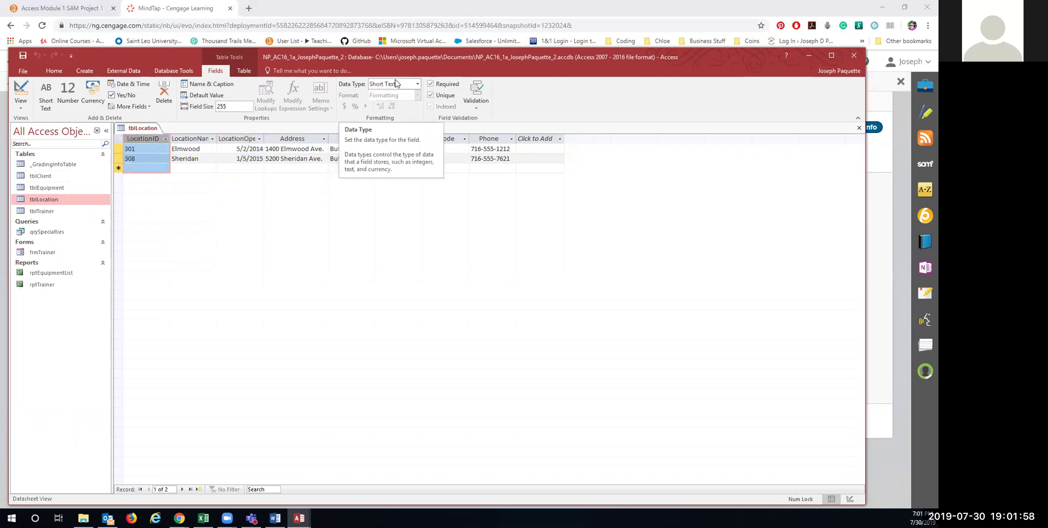
{"action": "left_click", "coordinate": [243, 140]}
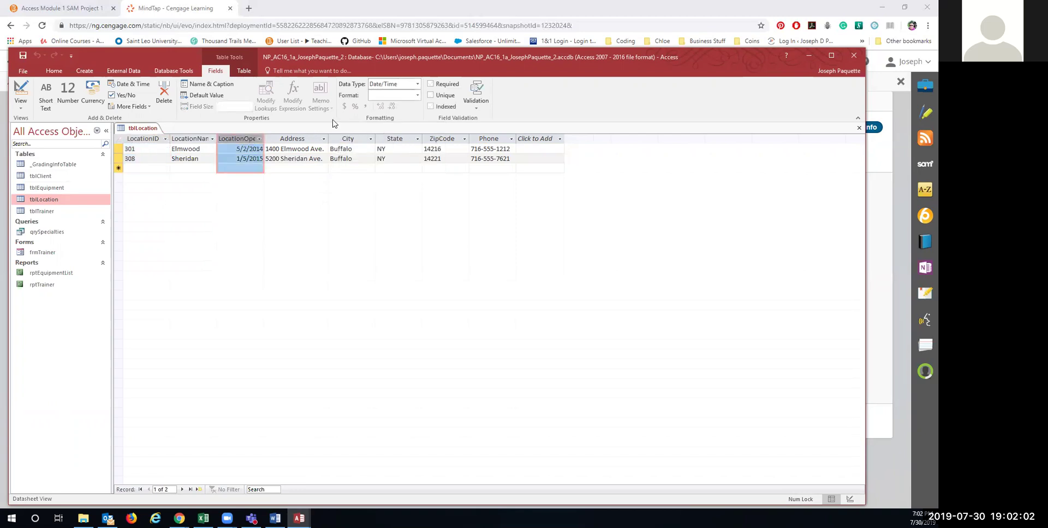
{"action": "double_click", "coordinate": [267, 138]}
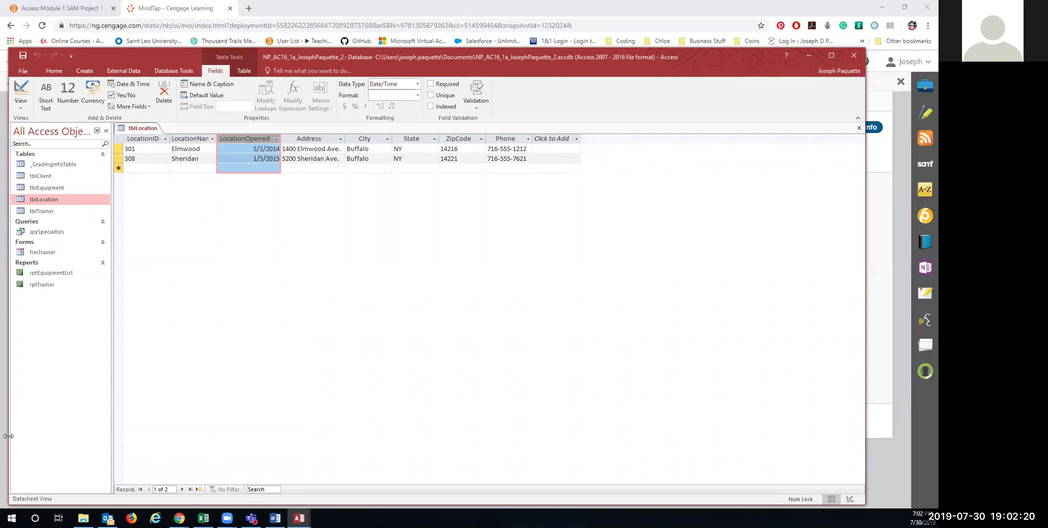
{"action": "left_click", "coordinate": [299, 519]}
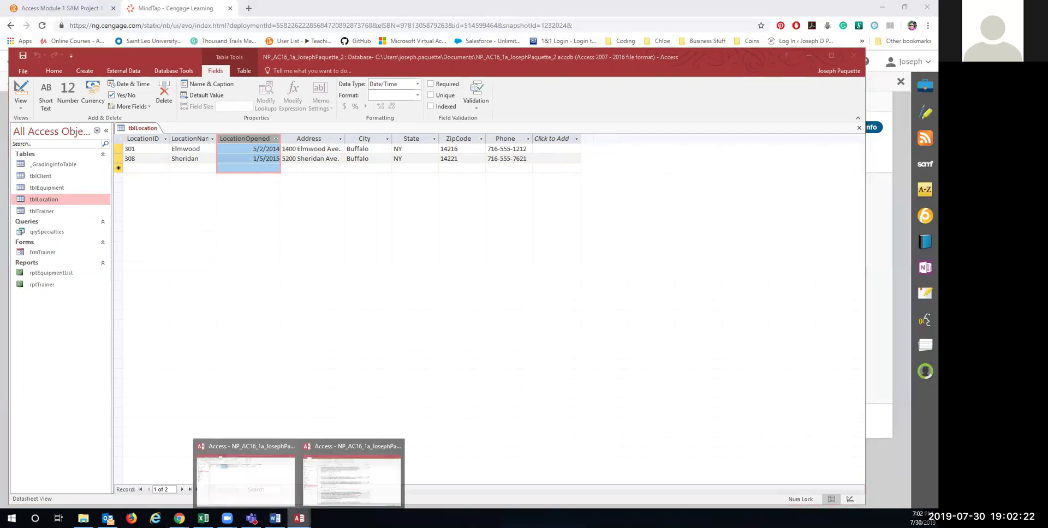
{"action": "left_click", "coordinate": [349, 480]}
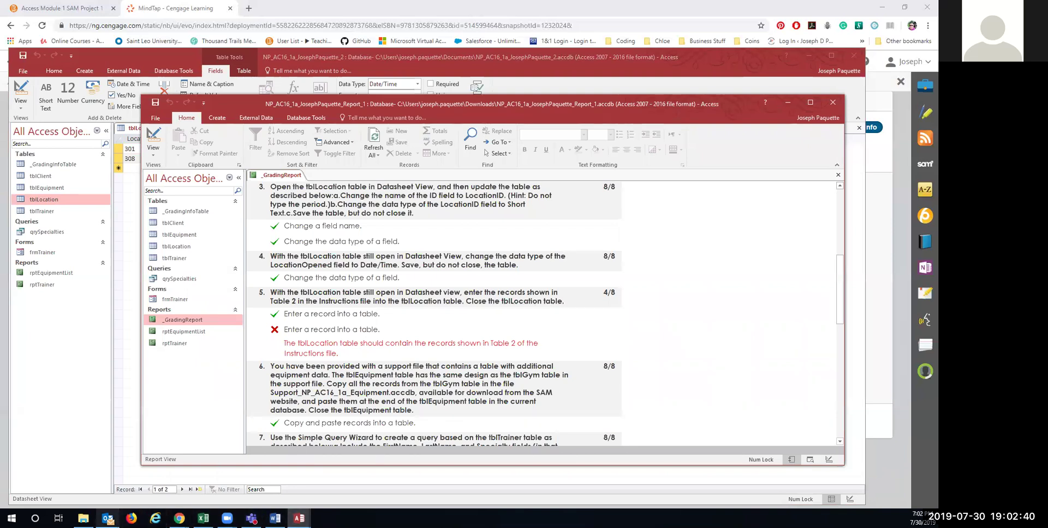
{"action": "mouse_move", "coordinate": [107, 519]}
{"action": "left_click", "coordinate": [789, 103]}
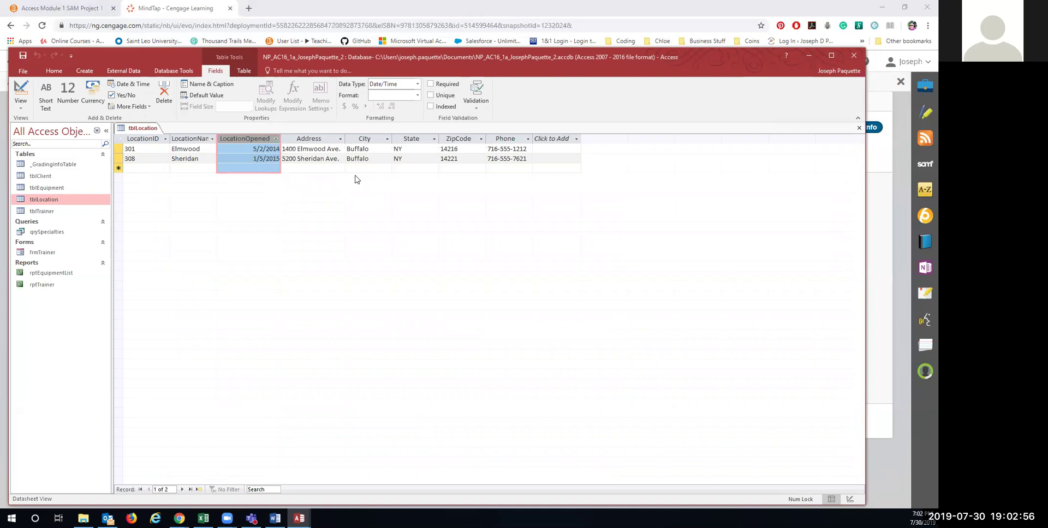
Step: Switch tblLocation to Design View to inspect its fields, then back to Datasheet View
{"action": "right_click", "coordinate": [144, 127]}
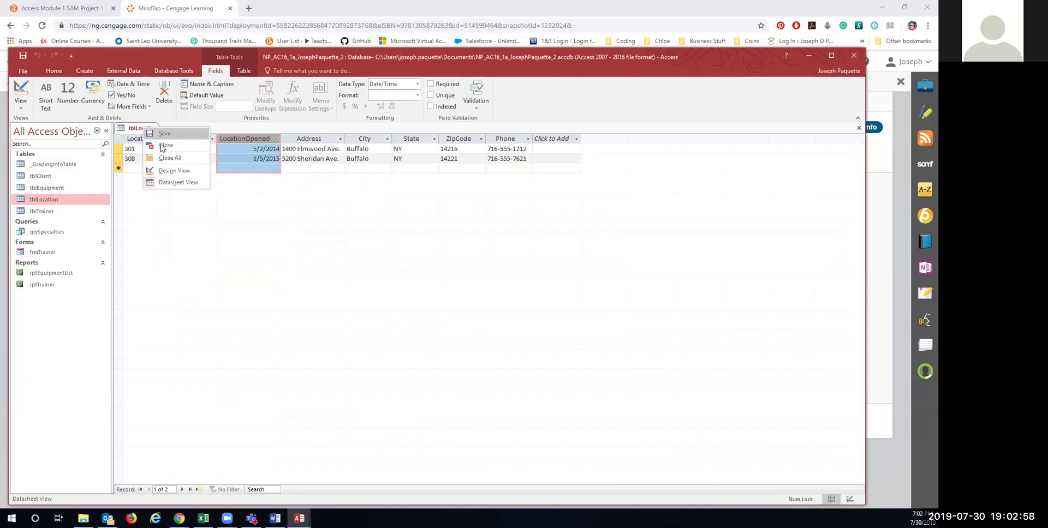
{"action": "left_click", "coordinate": [162, 173]}
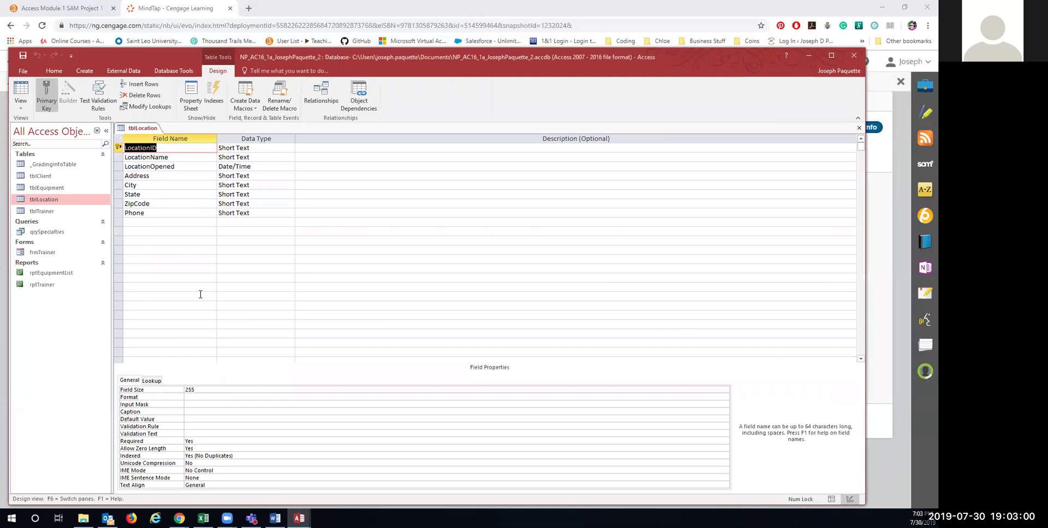
{"action": "right_click", "coordinate": [140, 128]}
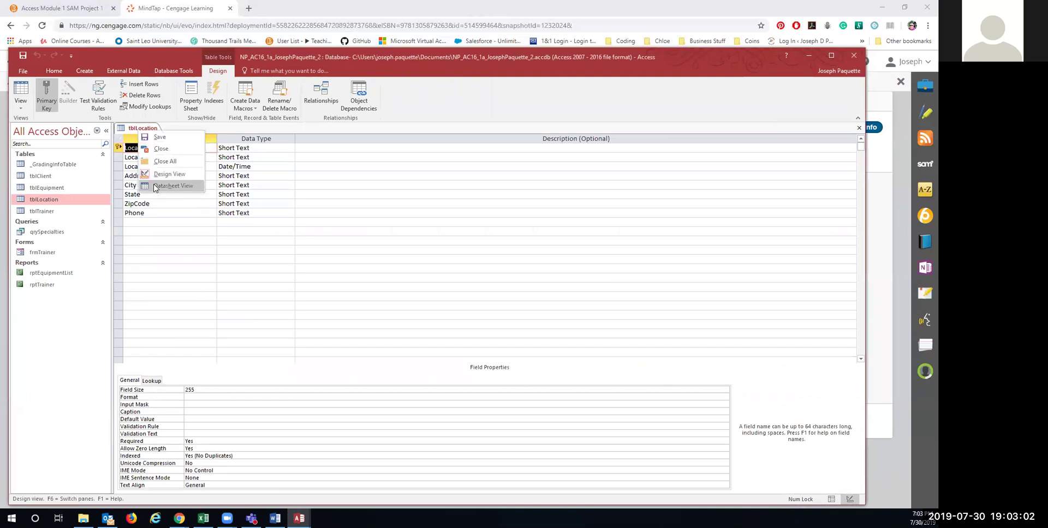
{"action": "left_click", "coordinate": [164, 184]}
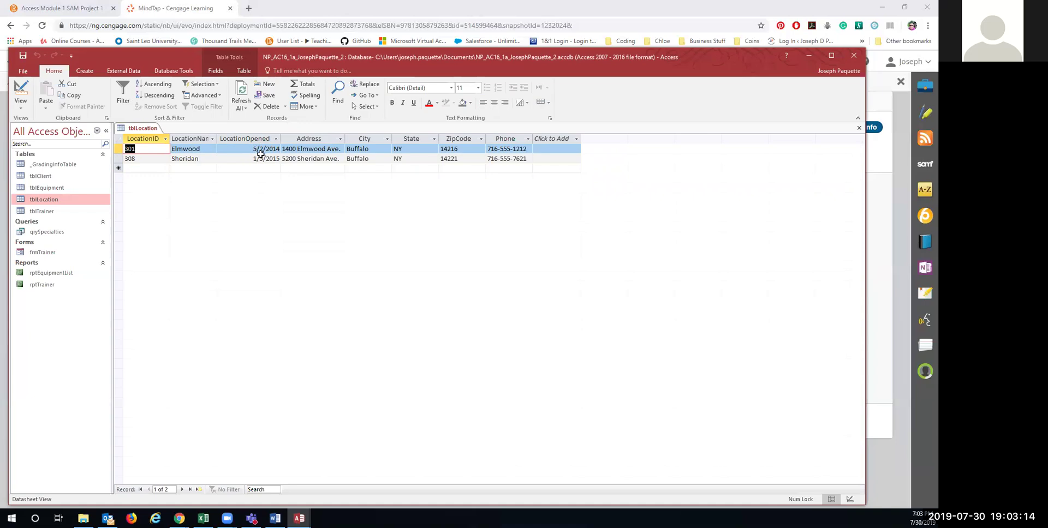
Step: Left-align the LocationOpened dates and check both records' opening dates
{"action": "left_click", "coordinate": [247, 139]}
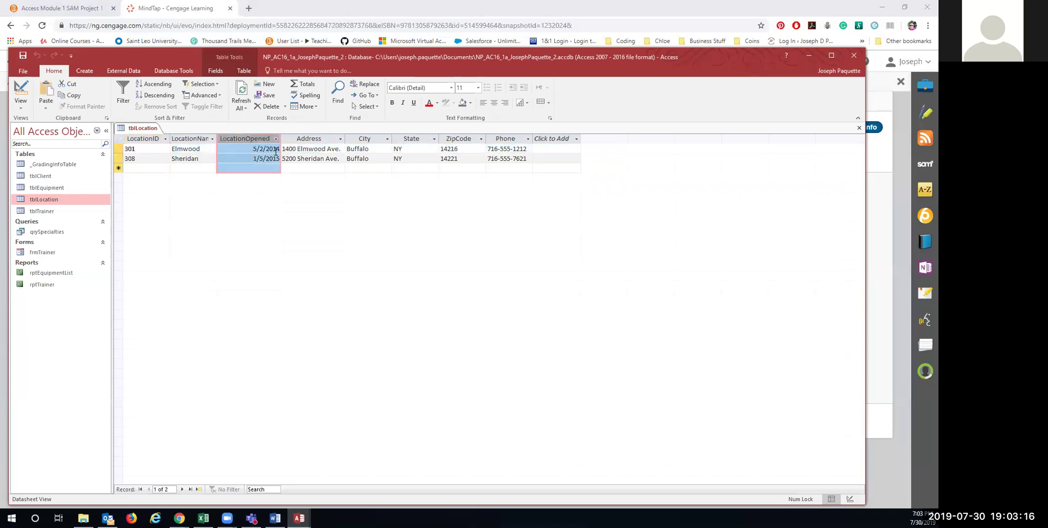
{"action": "left_click", "coordinate": [484, 103]}
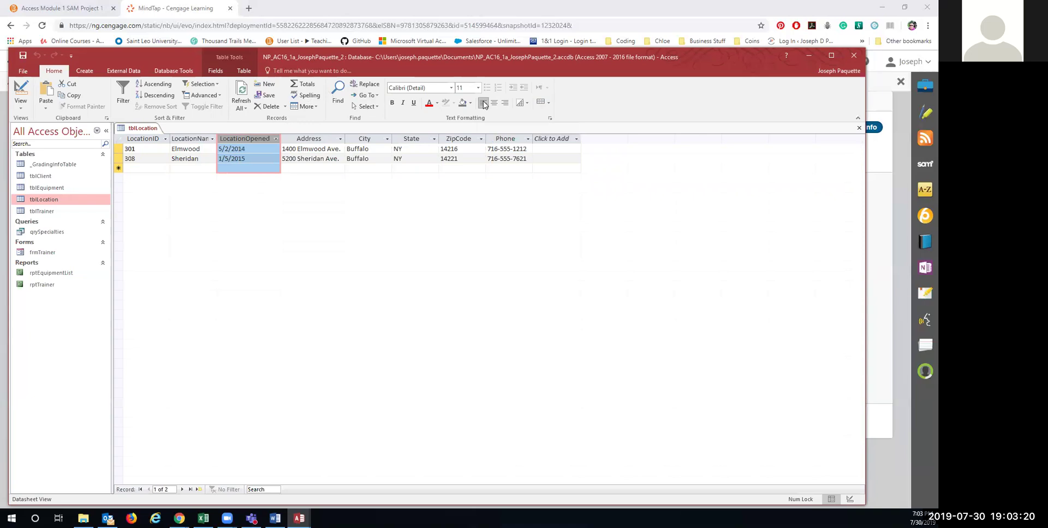
{"action": "left_click", "coordinate": [245, 149]}
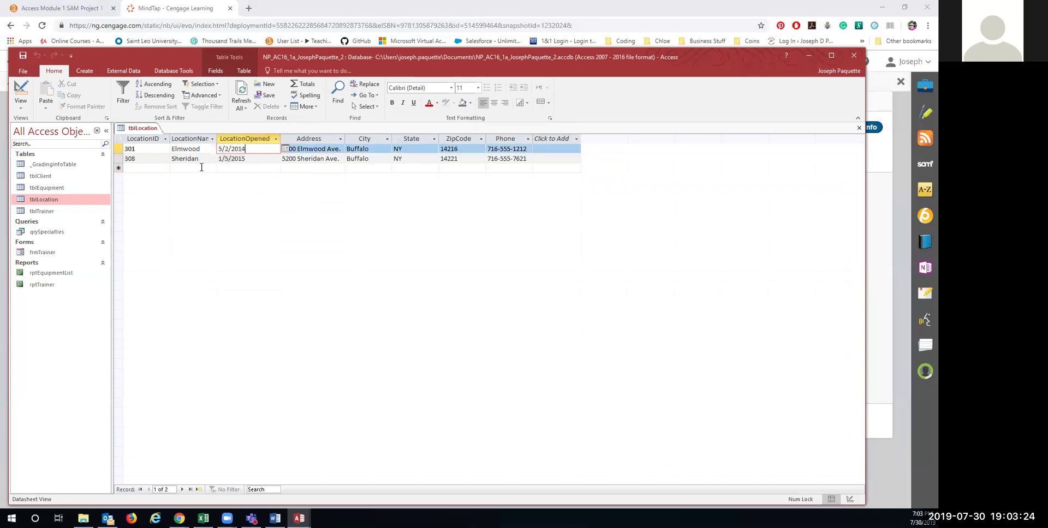
{"action": "left_click", "coordinate": [158, 159]}
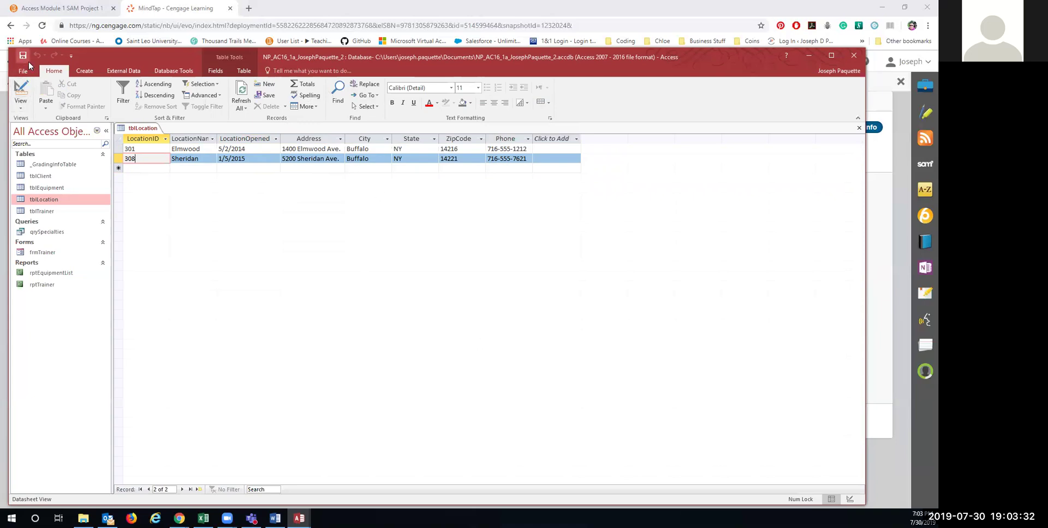
Step: Compact and repair the database, saving the tblLocation layout changes
{"action": "left_click", "coordinate": [174, 71]}
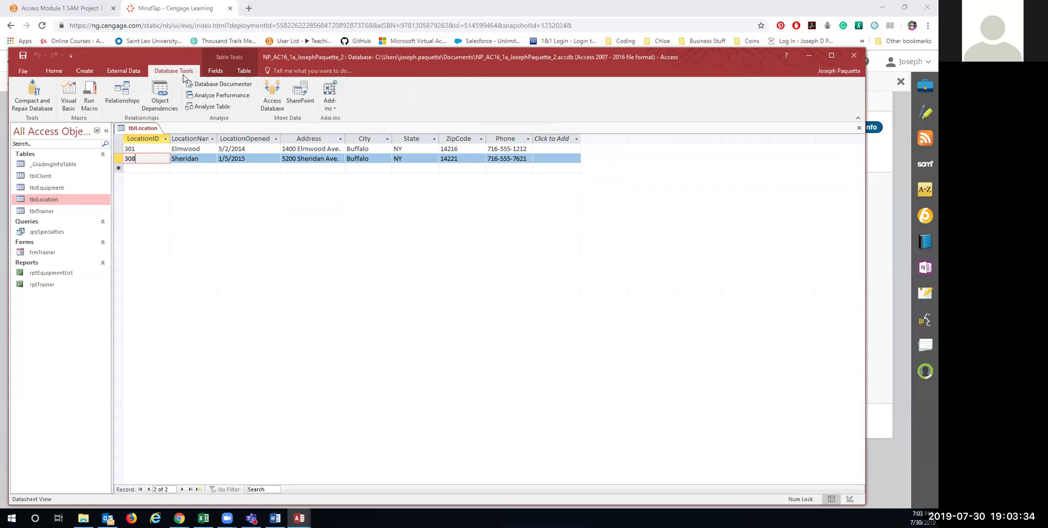
{"action": "left_click", "coordinate": [31, 93]}
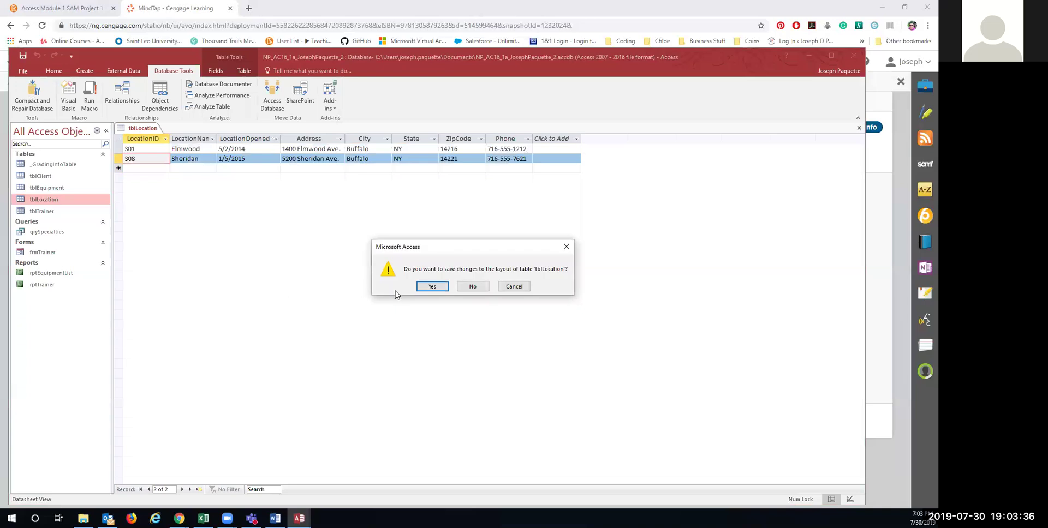
{"action": "left_click", "coordinate": [437, 288]}
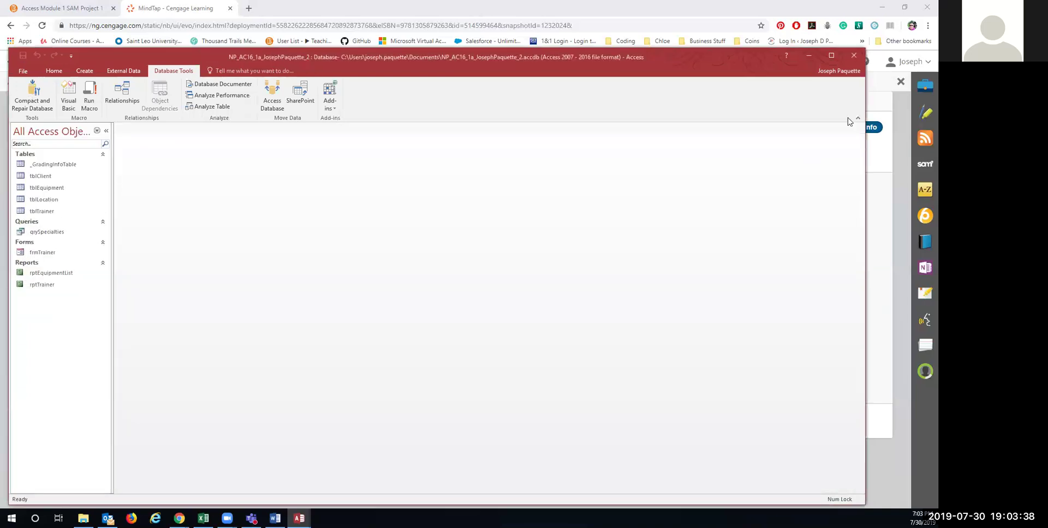
Step: Go to the course Homework section and start a new attempt at Access Module 1 SAM Project 1
{"action": "left_click", "coordinate": [811, 59]}
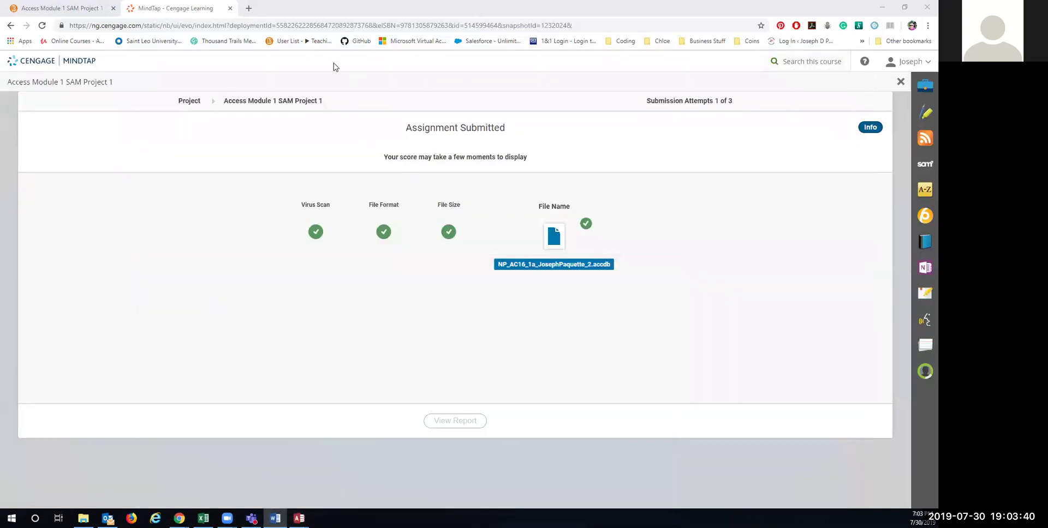
{"action": "left_click", "coordinate": [230, 8]}
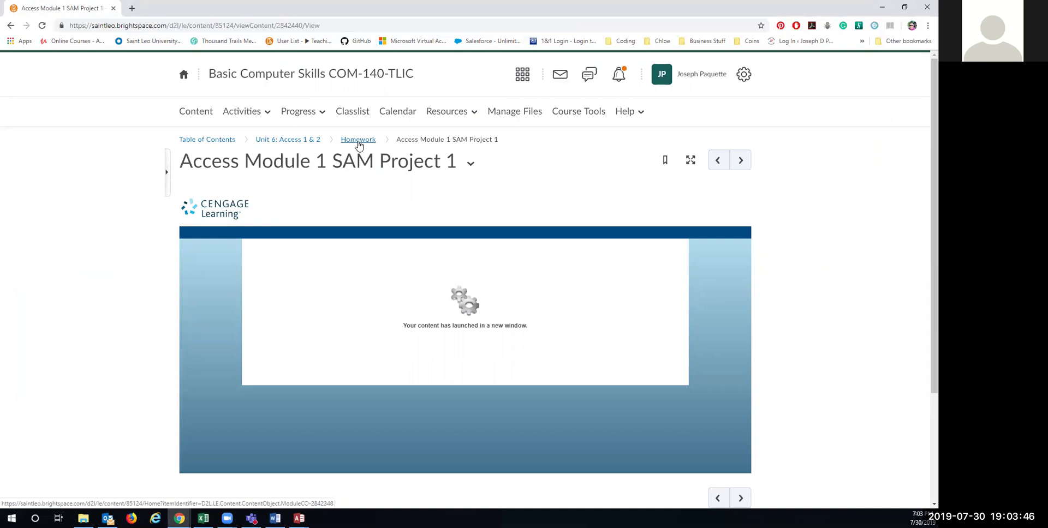
{"action": "left_click", "coordinate": [358, 140]}
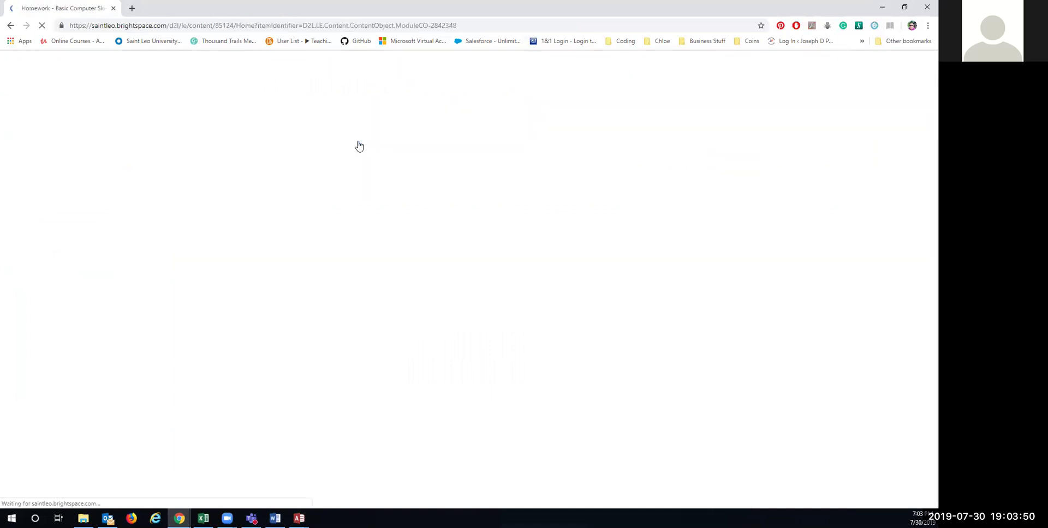
{"action": "scroll", "coordinate": [396, 358], "scroll_direction": "down", "scroll_amount": 5}
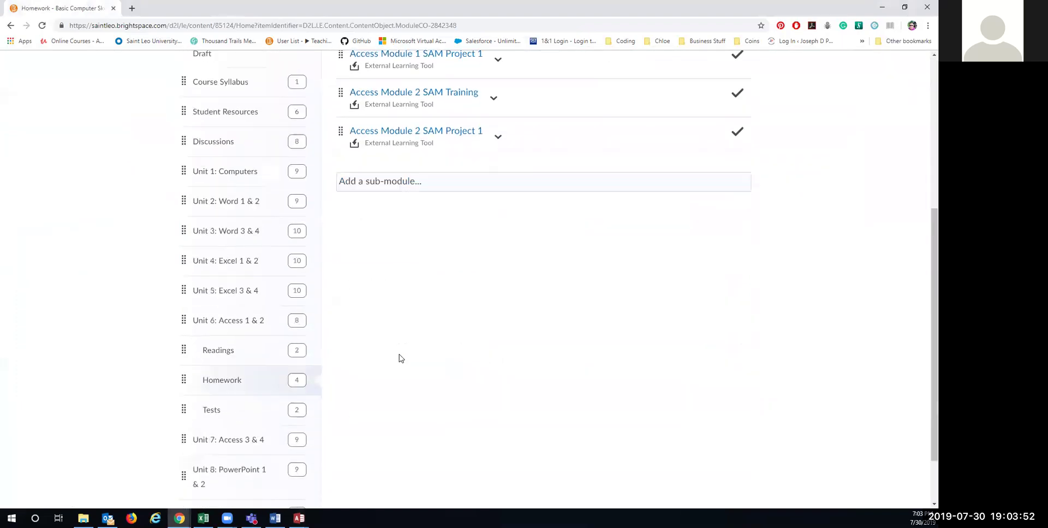
{"action": "scroll", "coordinate": [403, 349], "scroll_direction": "up", "scroll_amount": 2}
{"action": "left_click", "coordinate": [428, 180]}
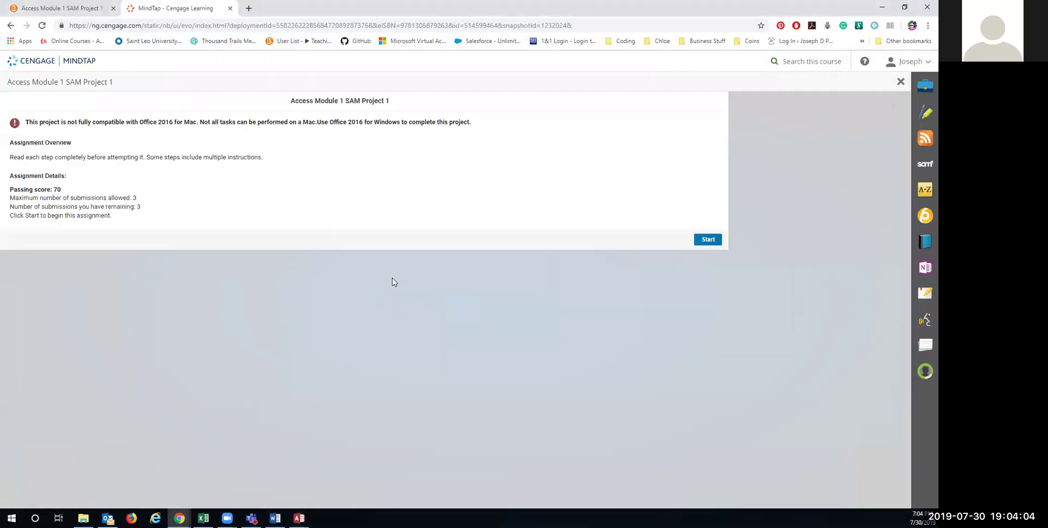
{"action": "left_click", "coordinate": [705, 243]}
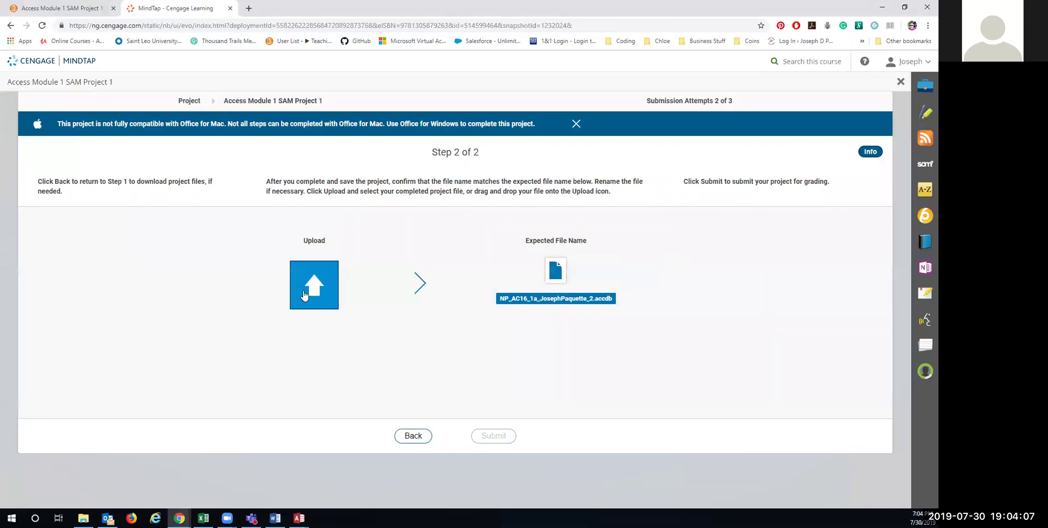
Step: Upload the corrected .accdb project database and submit it for grading
{"action": "left_click", "coordinate": [315, 295]}
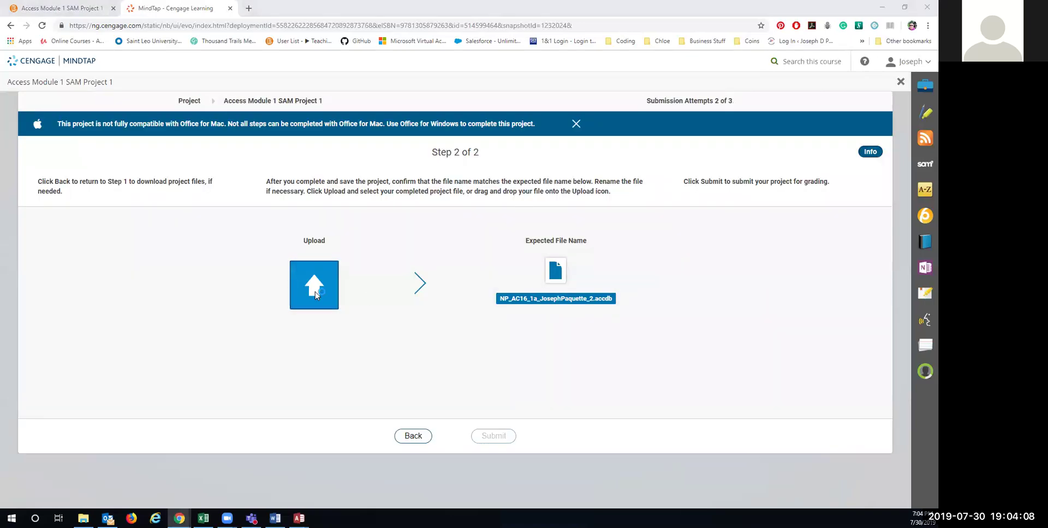
{"action": "left_click", "coordinate": [277, 173]}
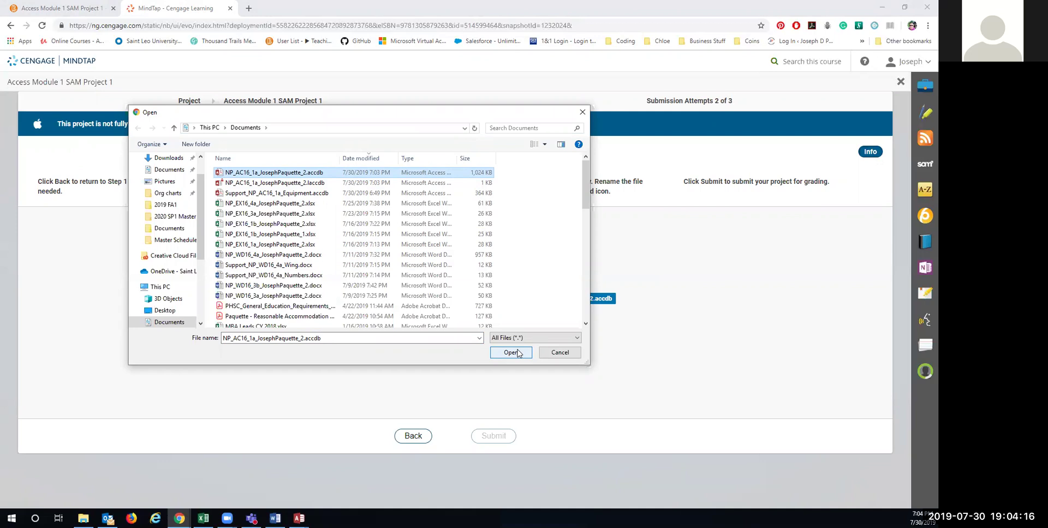
{"action": "left_click", "coordinate": [511, 352]}
{"action": "left_click", "coordinate": [492, 435]}
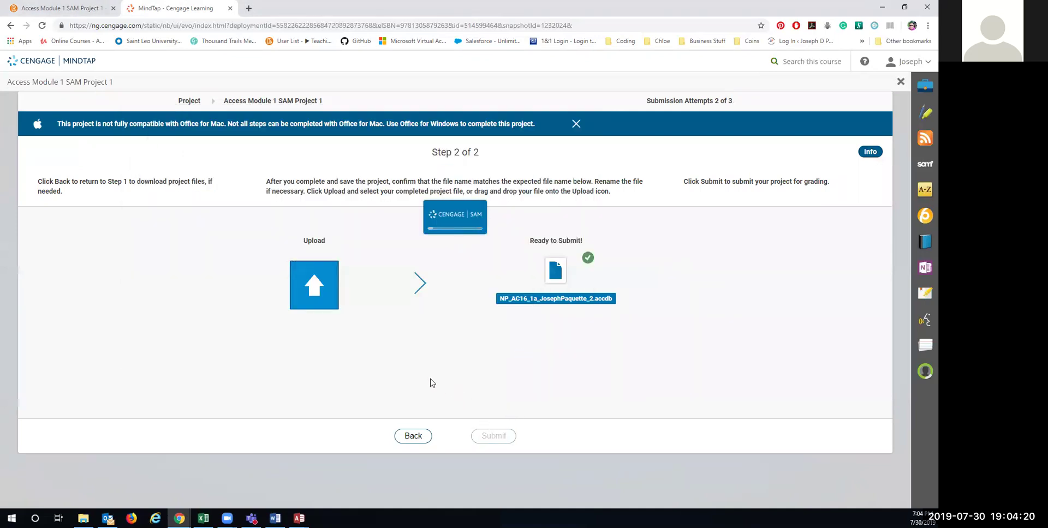
Step: Close the old grading report database, then download and open the new grading report
{"action": "mouse_move", "coordinate": [300, 516]}
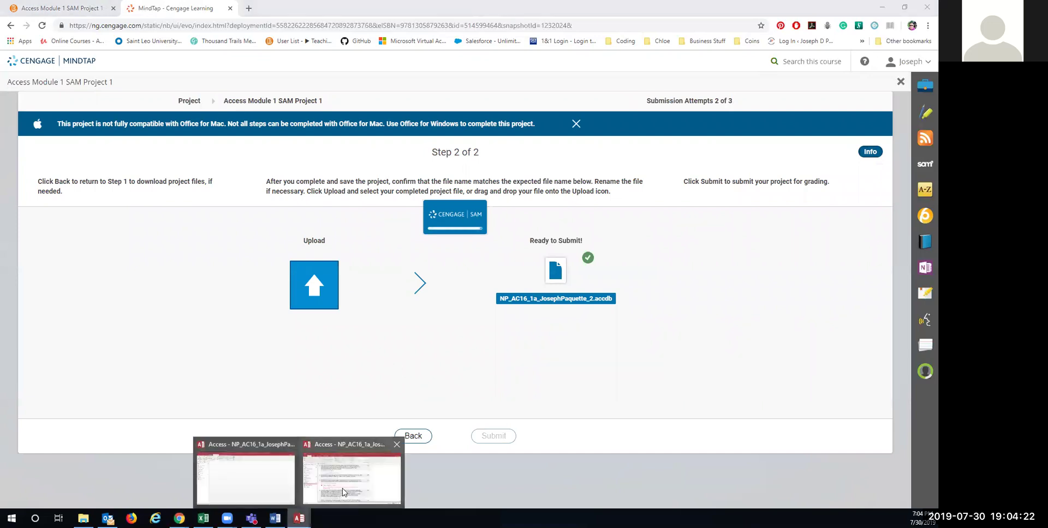
{"action": "left_click", "coordinate": [343, 491]}
{"action": "left_click", "coordinate": [840, 110]}
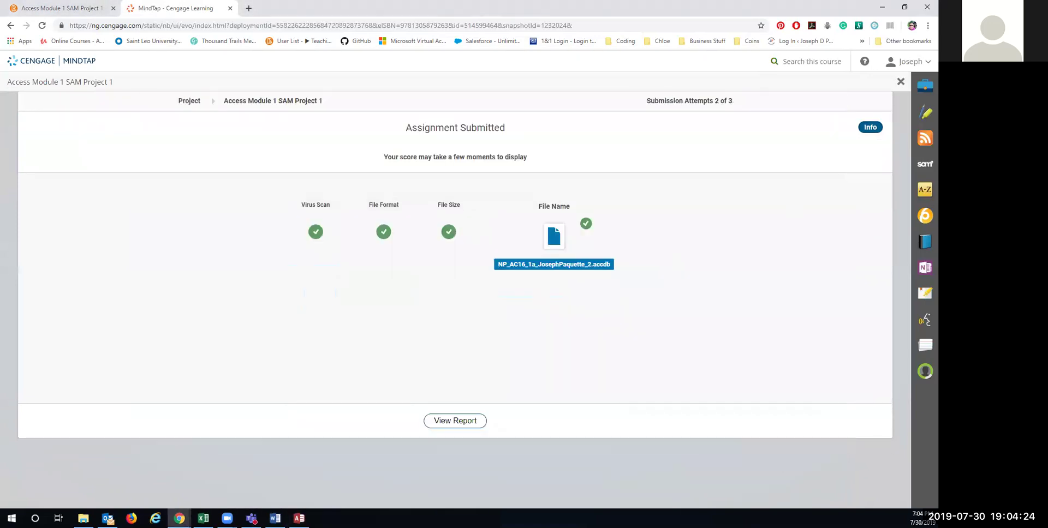
{"action": "left_click", "coordinate": [463, 421]}
{"action": "left_click", "coordinate": [61, 498]}
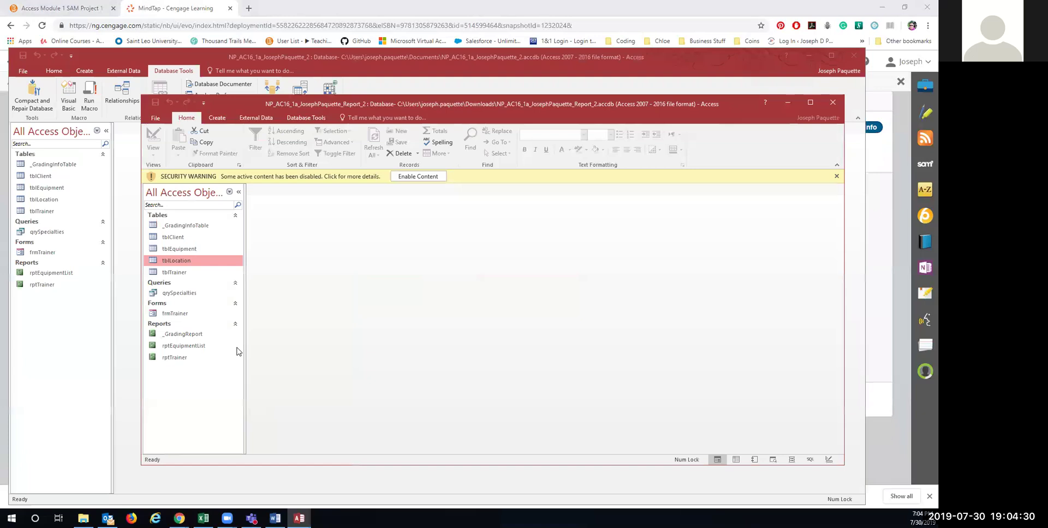
Step: Enable content, open _GradingReport, and scroll through the scores, where tblLocation records still get 4/8
{"action": "left_click", "coordinate": [415, 177]}
{"action": "double_click", "coordinate": [191, 320]}
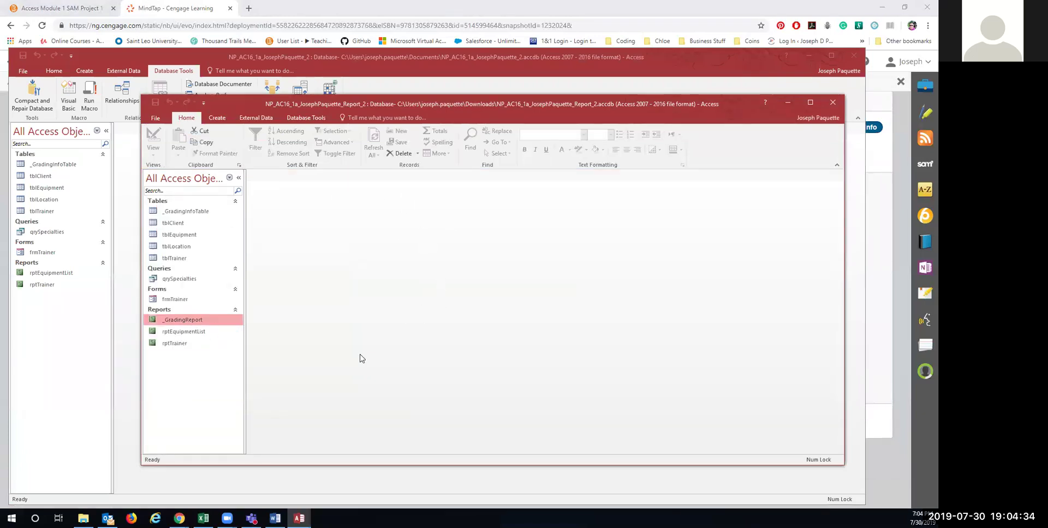
{"action": "scroll", "coordinate": [382, 328], "scroll_direction": "down", "scroll_amount": 5}
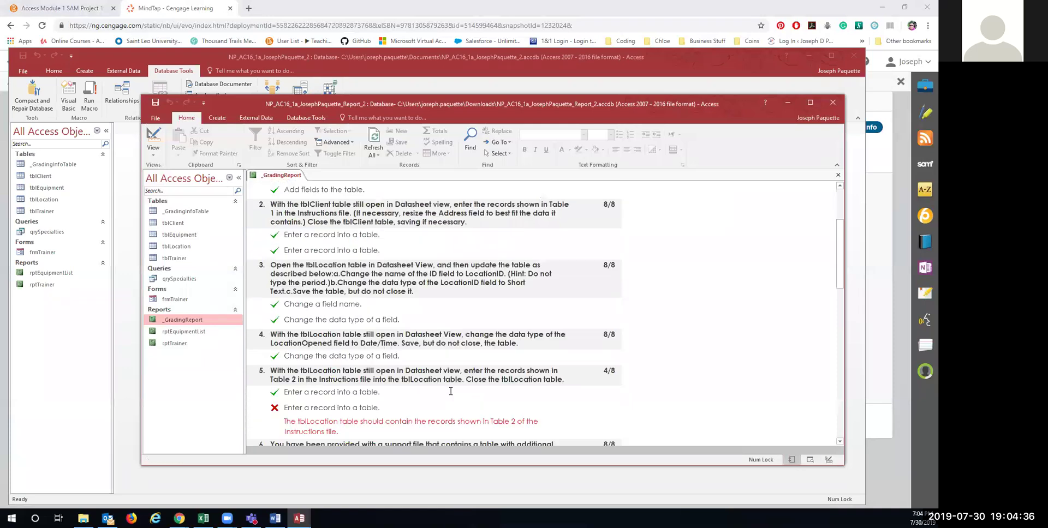
{"action": "scroll", "coordinate": [371, 345], "scroll_direction": "down", "scroll_amount": 1}
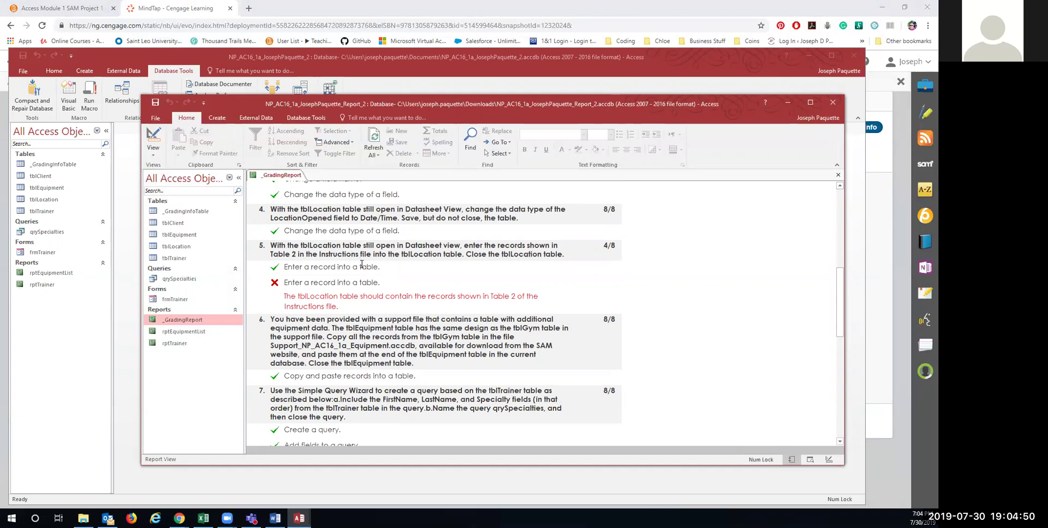
{"action": "scroll", "coordinate": [362, 264], "scroll_direction": "up", "scroll_amount": 3}
{"action": "scroll", "coordinate": [361, 264], "scroll_direction": "down", "scroll_amount": 6}
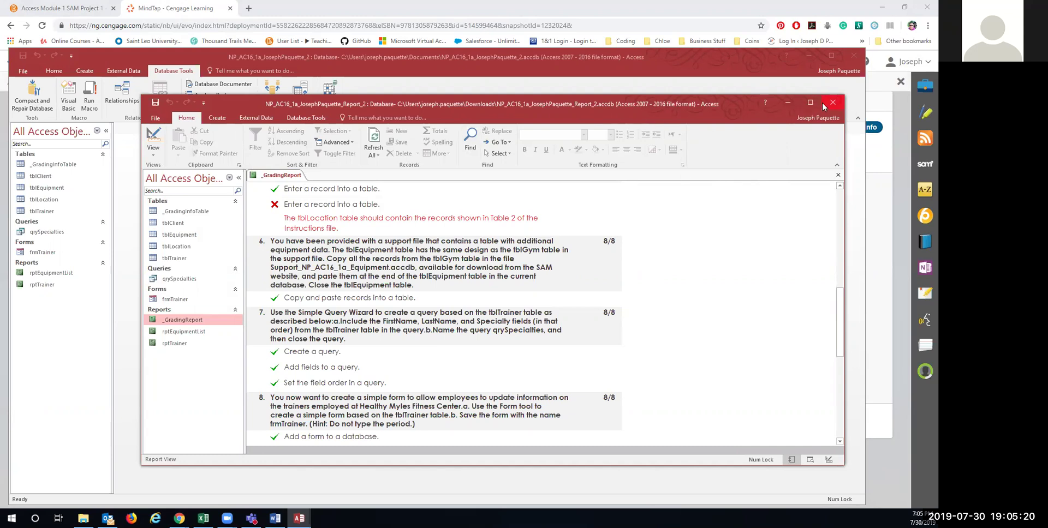
Step: Send an Outlook email with subject 'Did I just miss you???' to the chosen contact
{"action": "left_click", "coordinate": [108, 519]}
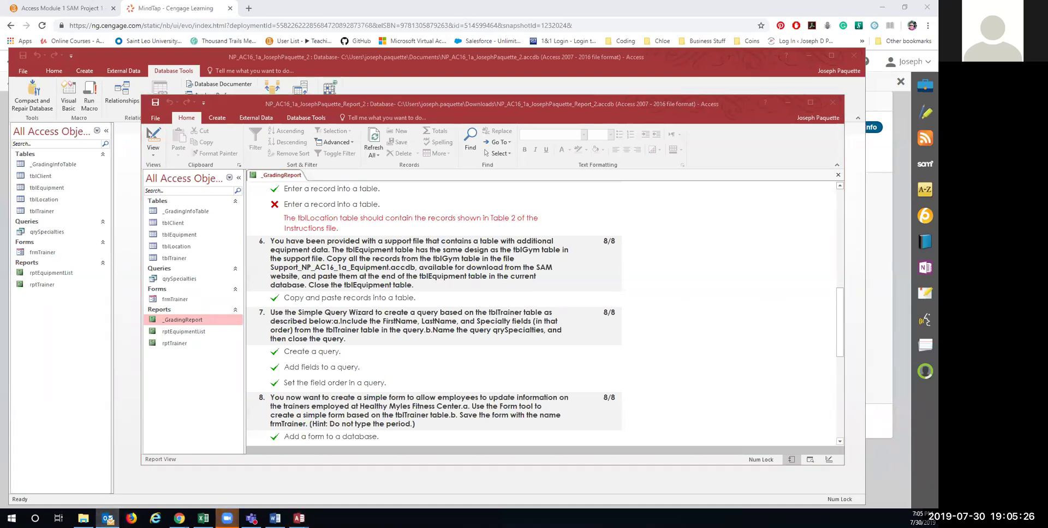
{"action": "key", "text": "ctrl+n"}
{"action": "type", "text": "re"}
{"action": "left_click", "coordinate": [578, 151]}
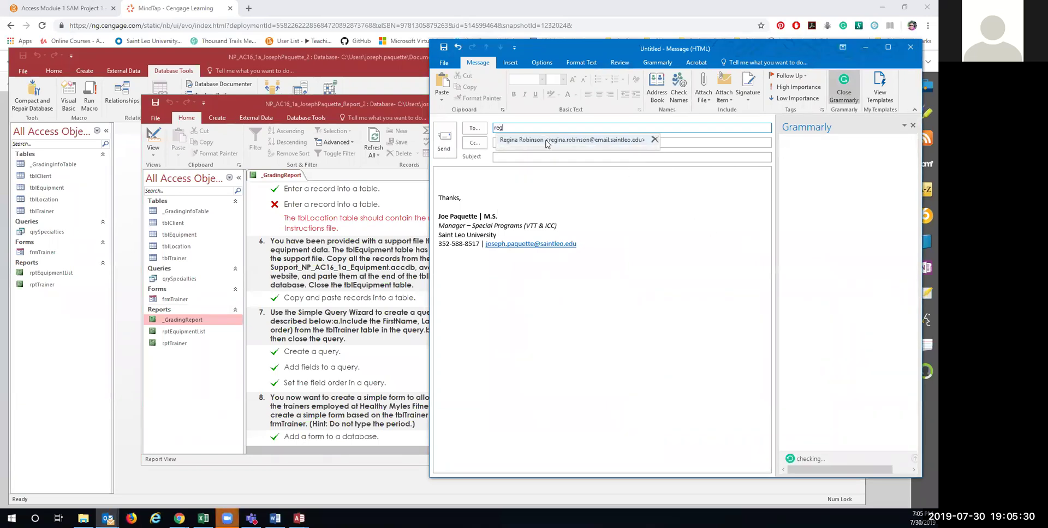
{"action": "left_click", "coordinate": [519, 154]}
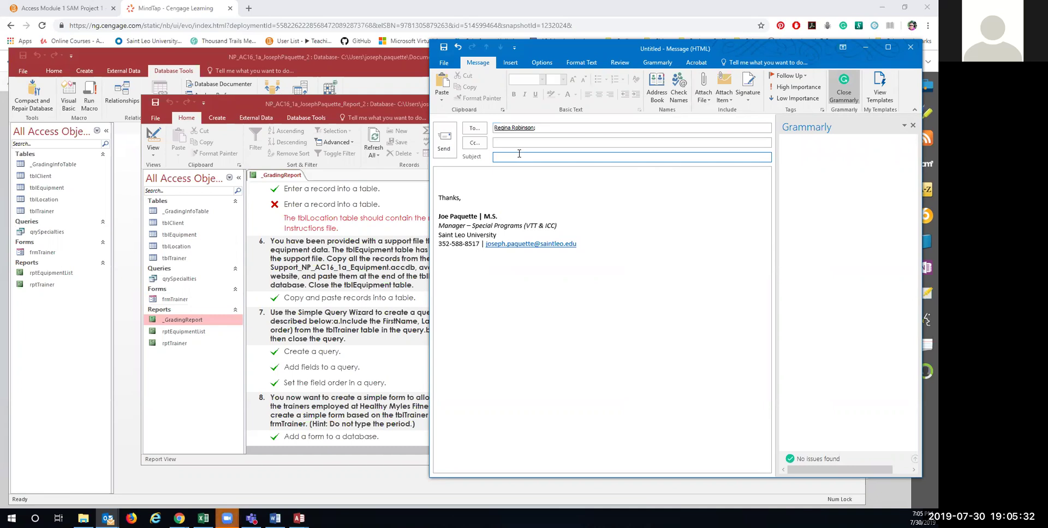
{"action": "type", "text": "Did I just miss you???"}
{"action": "left_click", "coordinate": [443, 141]}
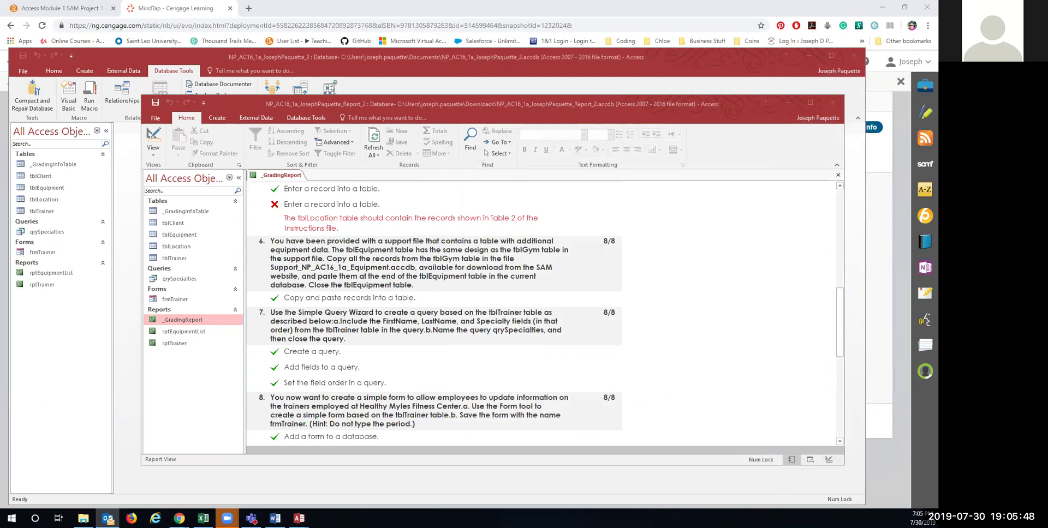
Step: Start a second email titled LINK to the same contact and paste the tblGym table into it
{"action": "type", "text": "re"}
{"action": "left_click", "coordinate": [513, 150]}
{"action": "left_click", "coordinate": [514, 156]}
{"action": "type", "text": "LINK"}
{"action": "left_click", "coordinate": [446, 179]}
{"action": "type", "text": "tblGym EquipmentID\tDescription\tCategory E163\tAbdominal Bench\tStrength Training E379\tLeg Press Machine\tStrength Training"}
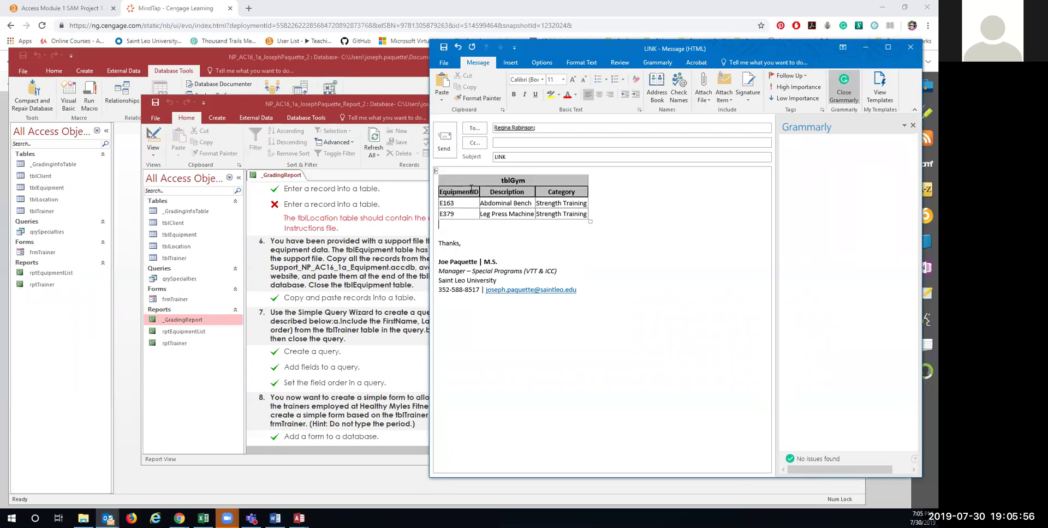
Step: Delete the pasted table from the LINK draft, leaving only the sign-off and signature
{"action": "left_click", "coordinate": [590, 222]}
{"action": "key", "text": "Delete"}
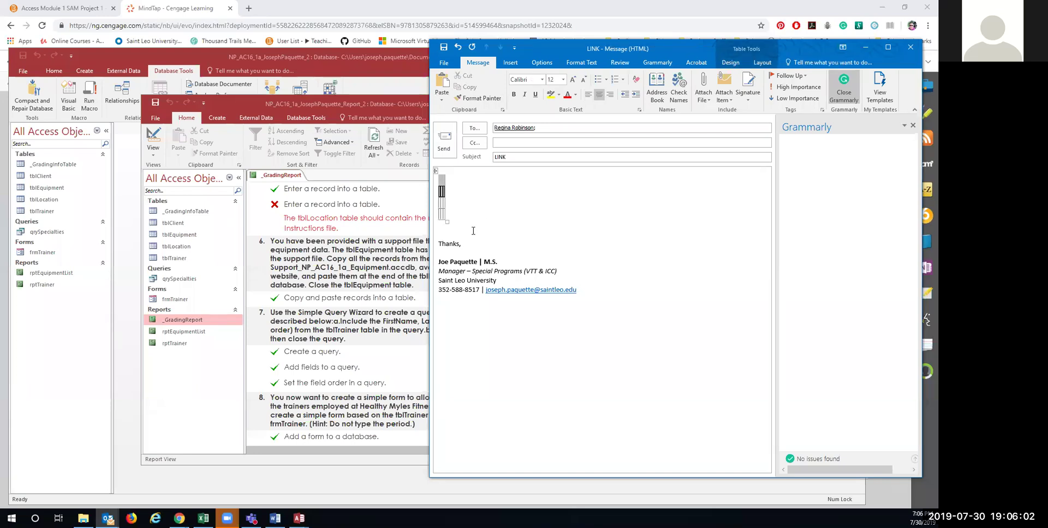
{"action": "left_click", "coordinate": [447, 222]}
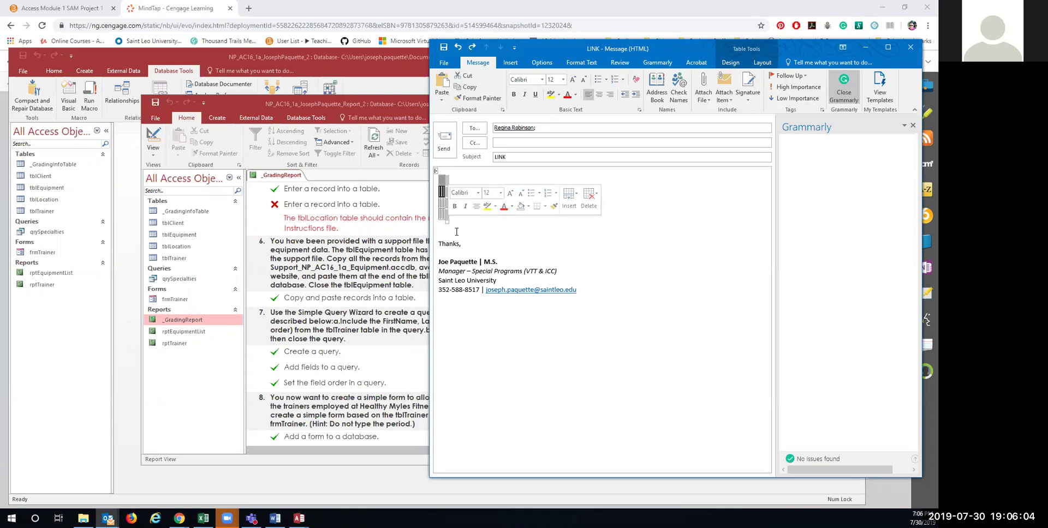
{"action": "key", "text": "Delete"}
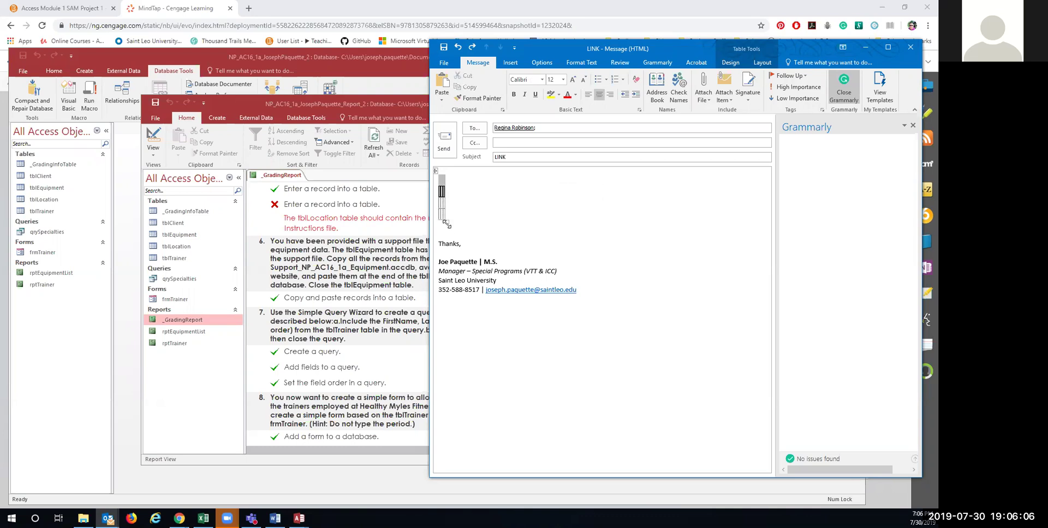
{"action": "left_click", "coordinate": [447, 224]}
{"action": "left_click", "coordinate": [588, 200]}
{"action": "left_click", "coordinate": [607, 257]}
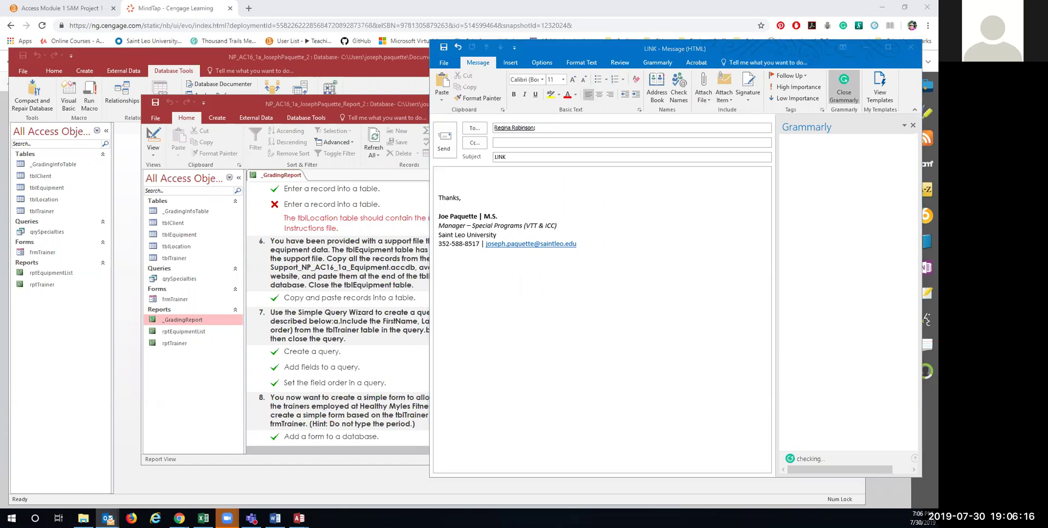
{"action": "left_click", "coordinate": [612, 47]}
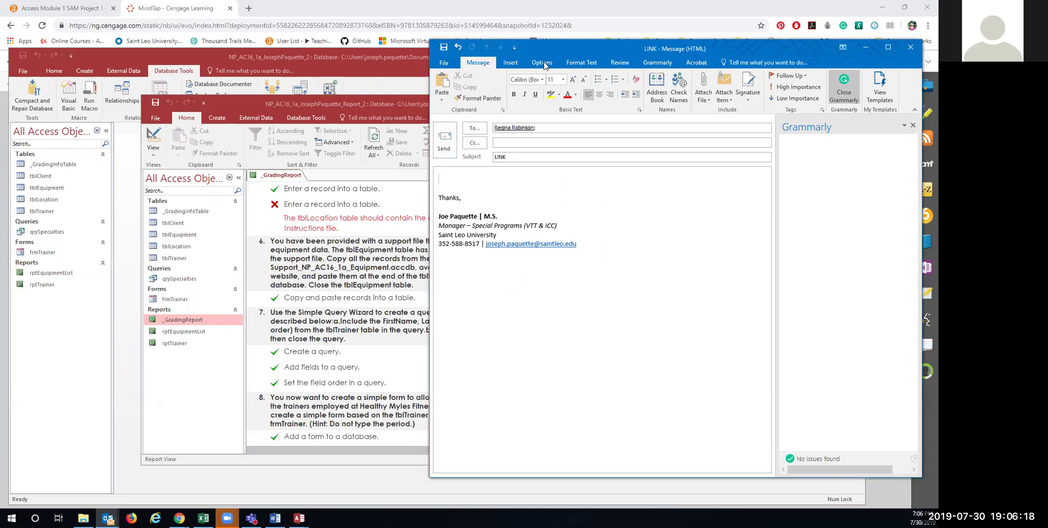
{"action": "left_click_drag", "start_coordinate": [545, 50], "coordinate": [938, 51]}
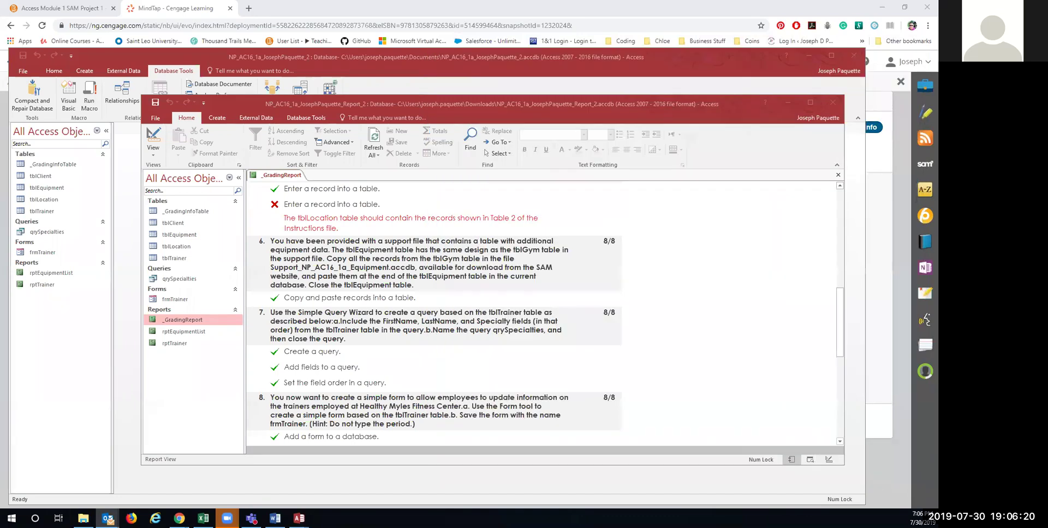